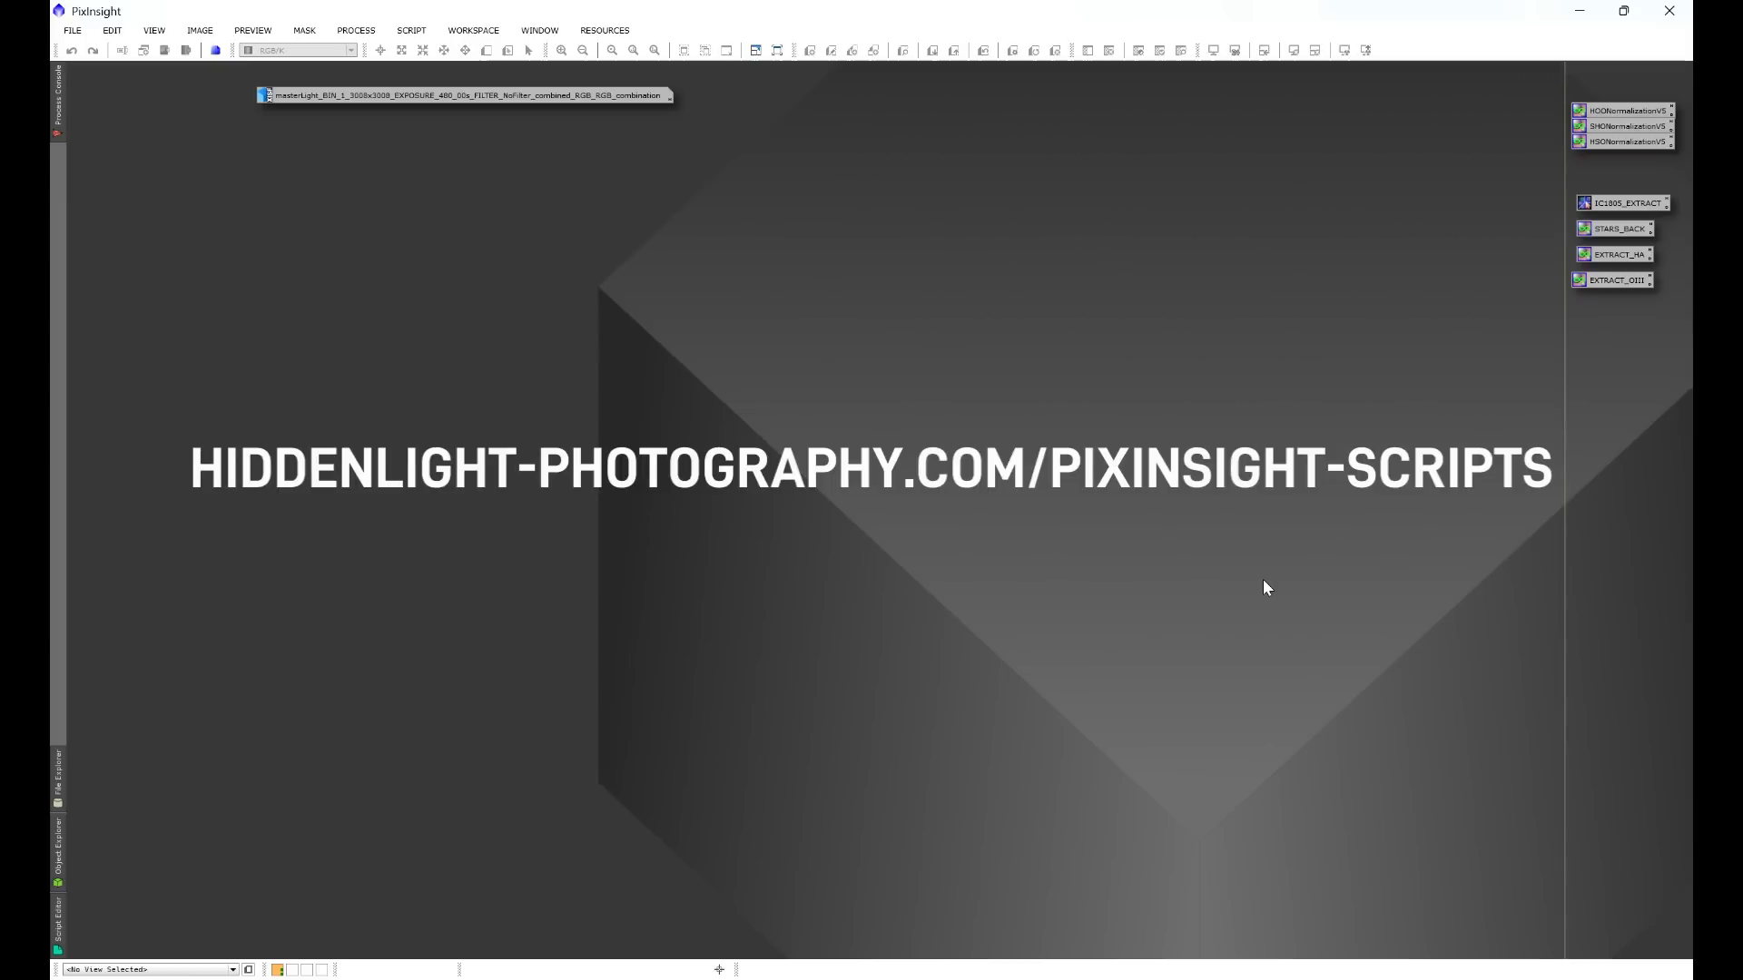
click(411, 30)
mouse_move(508, 139)
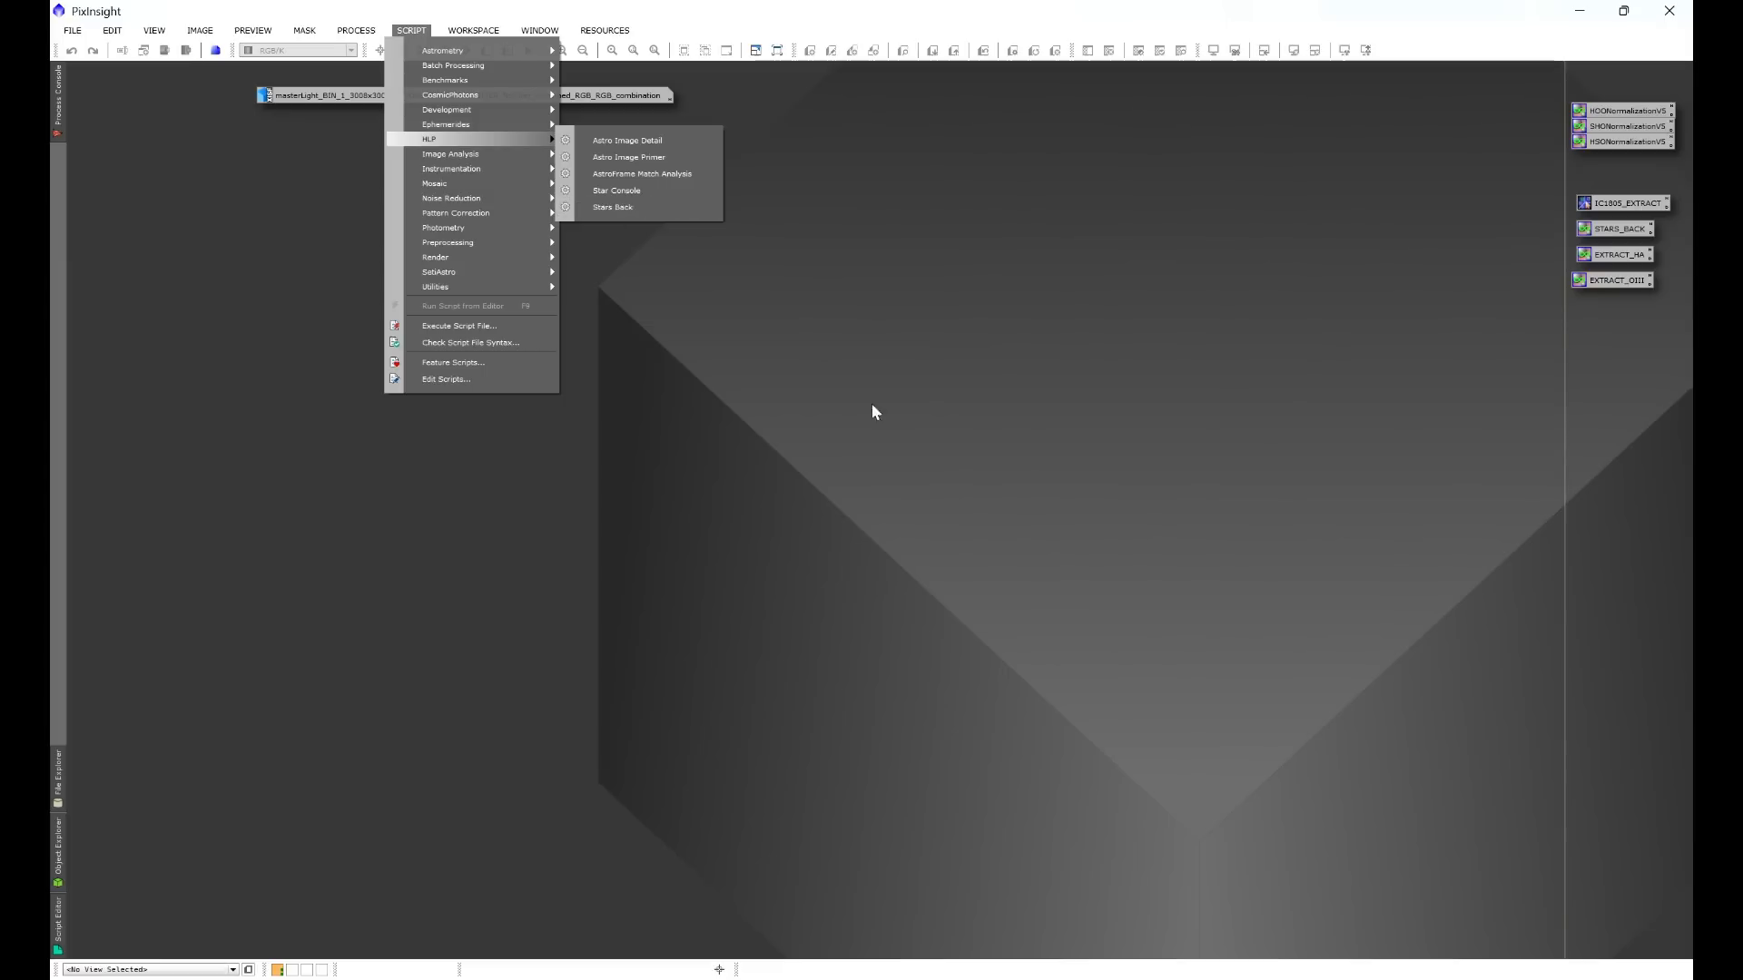
click(1150, 366)
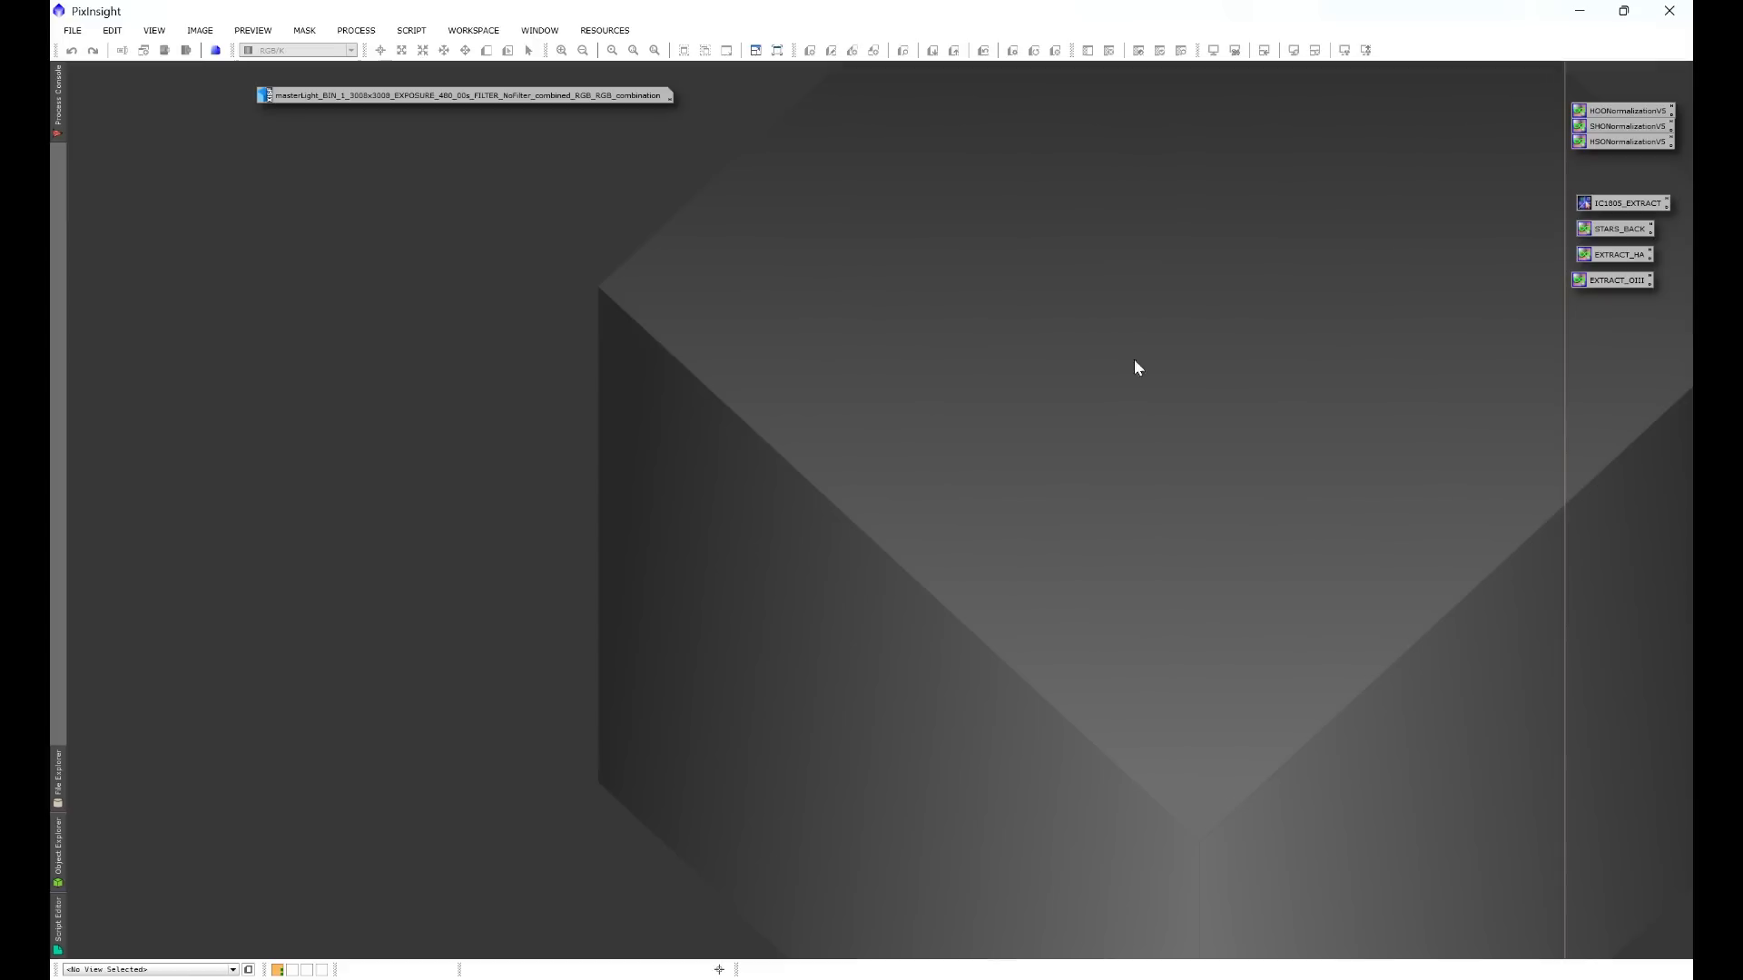
Step: Restore the iconized master light RGB combination image and launch the Astro Image Primer script, placing its dialog beside the image
double_click(608, 95)
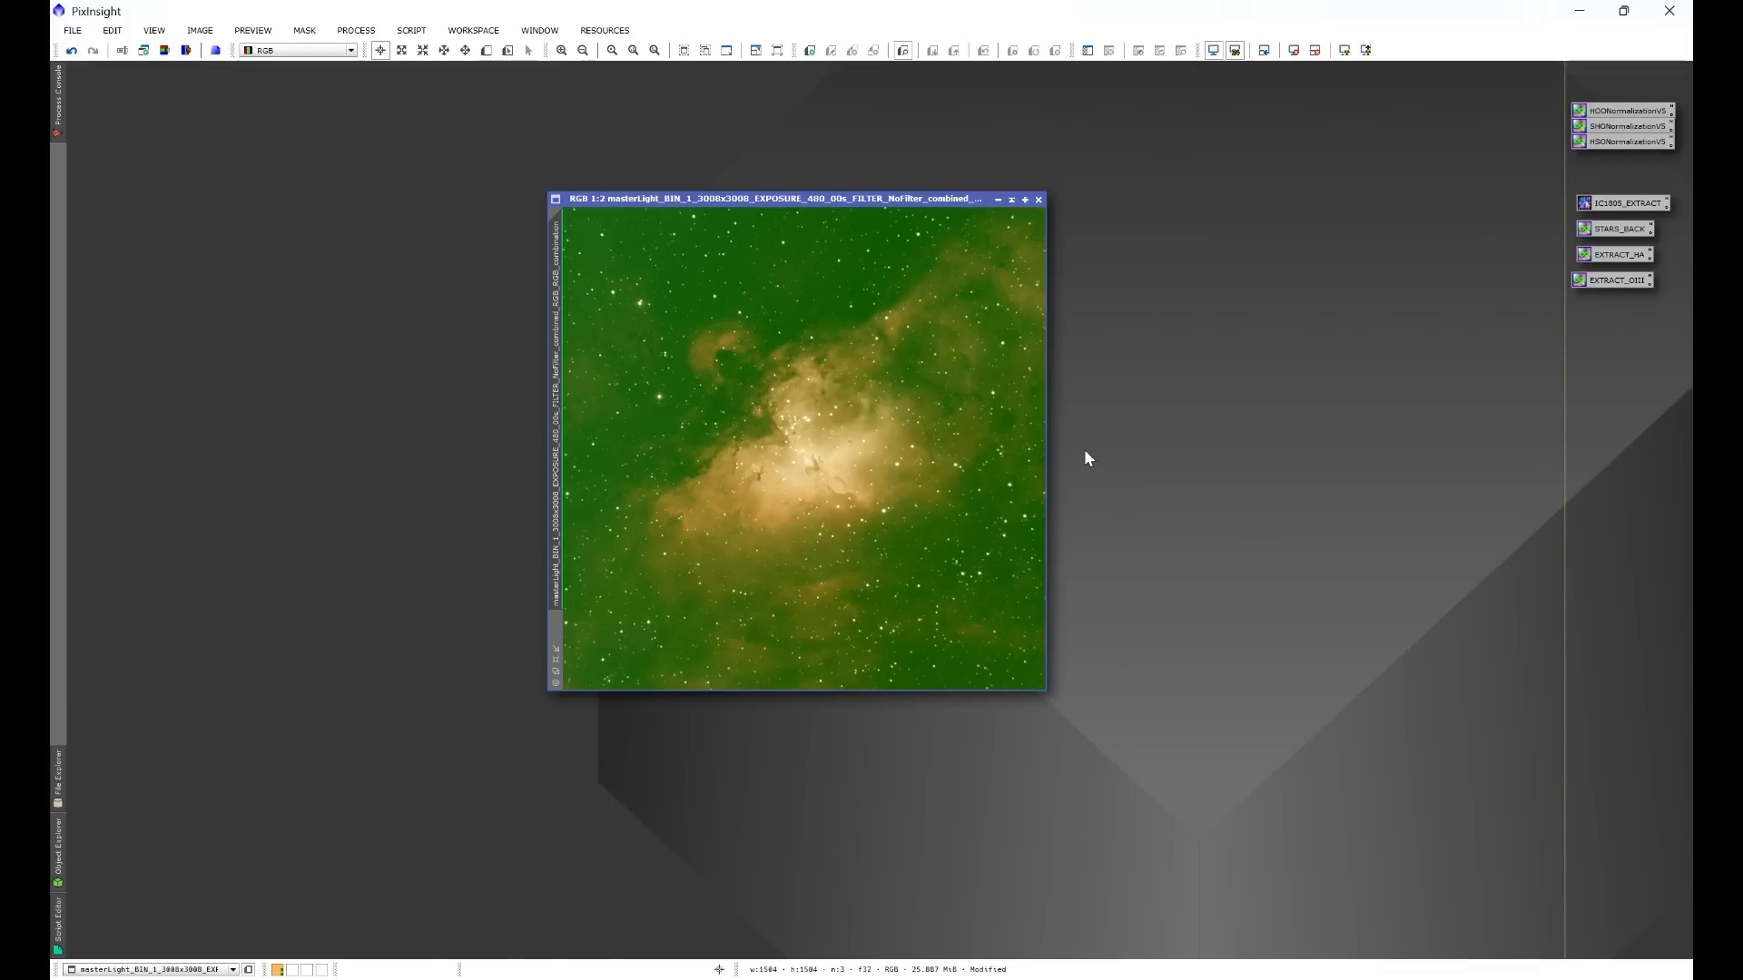
click(415, 33)
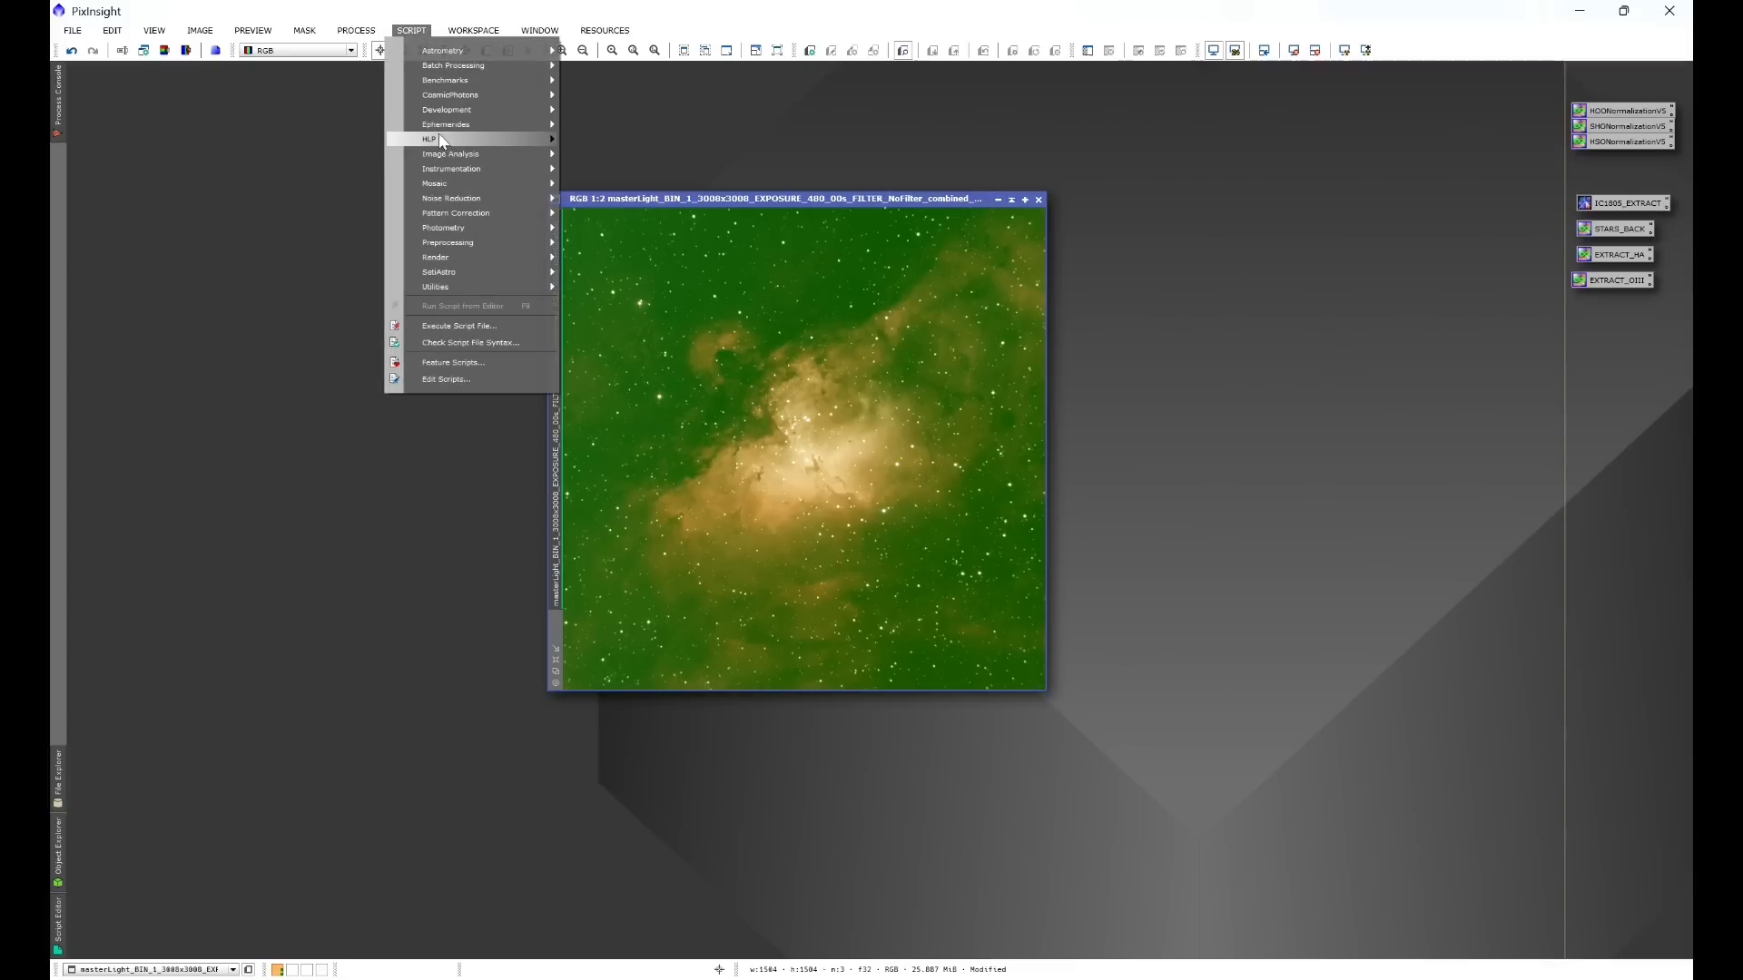
mouse_move(440, 139)
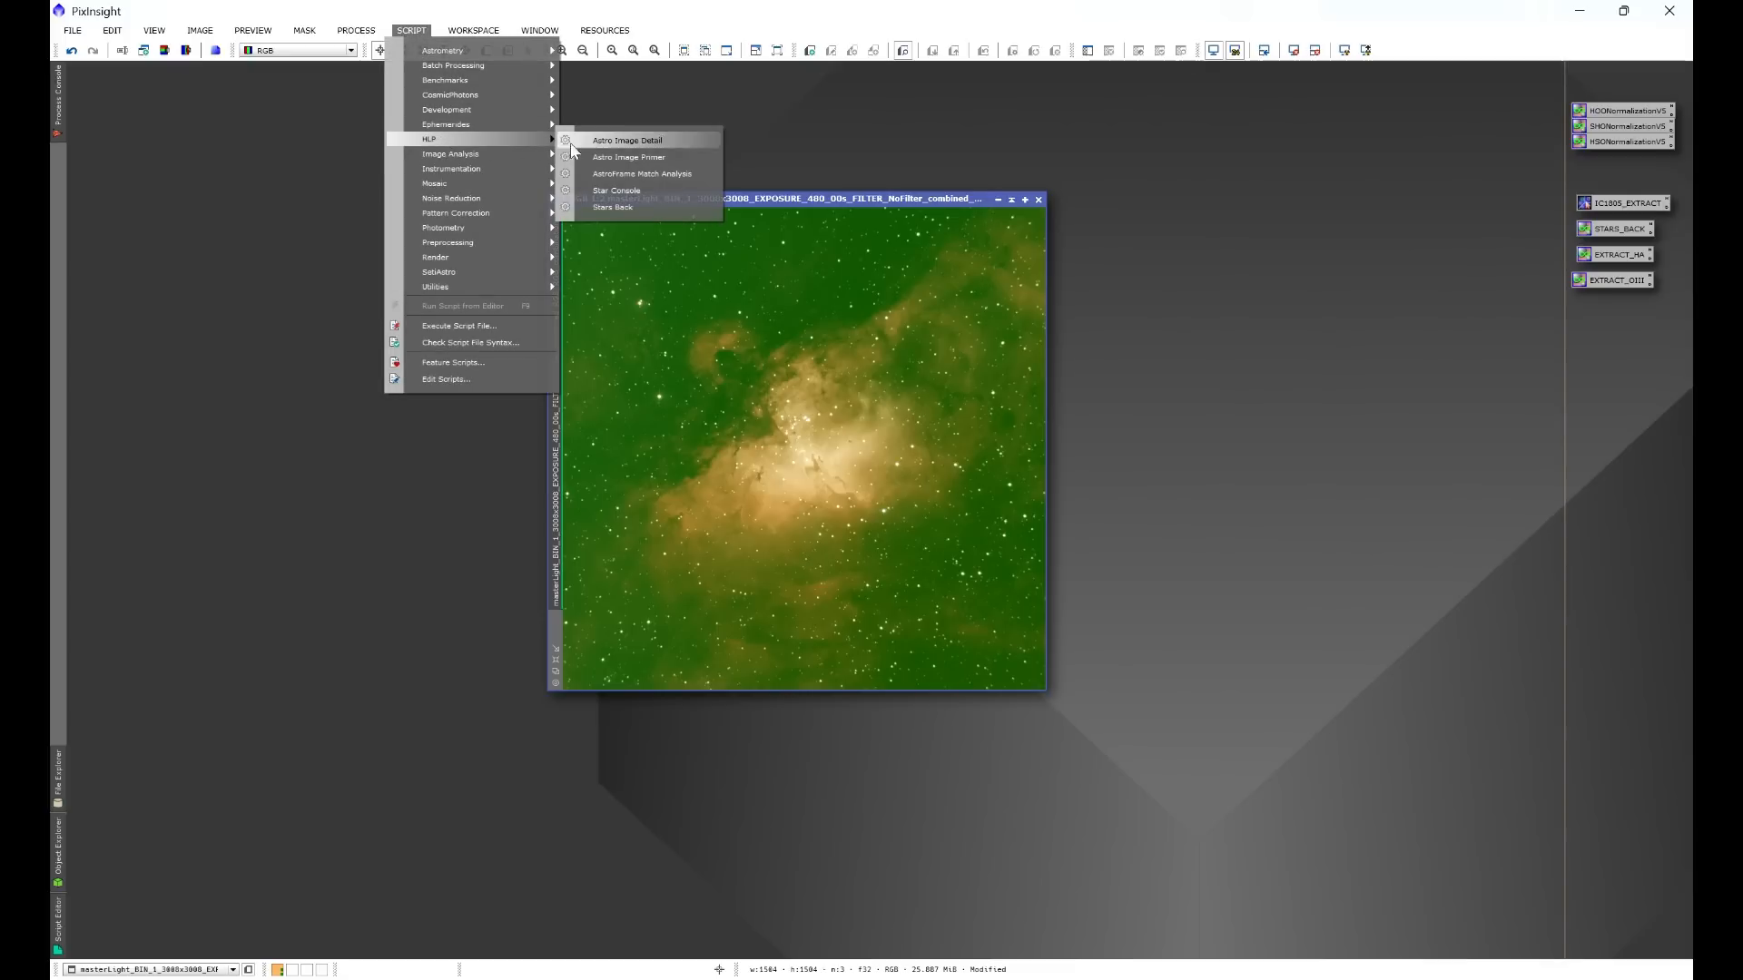
click(626, 158)
drag(695, 203, 1101, 215)
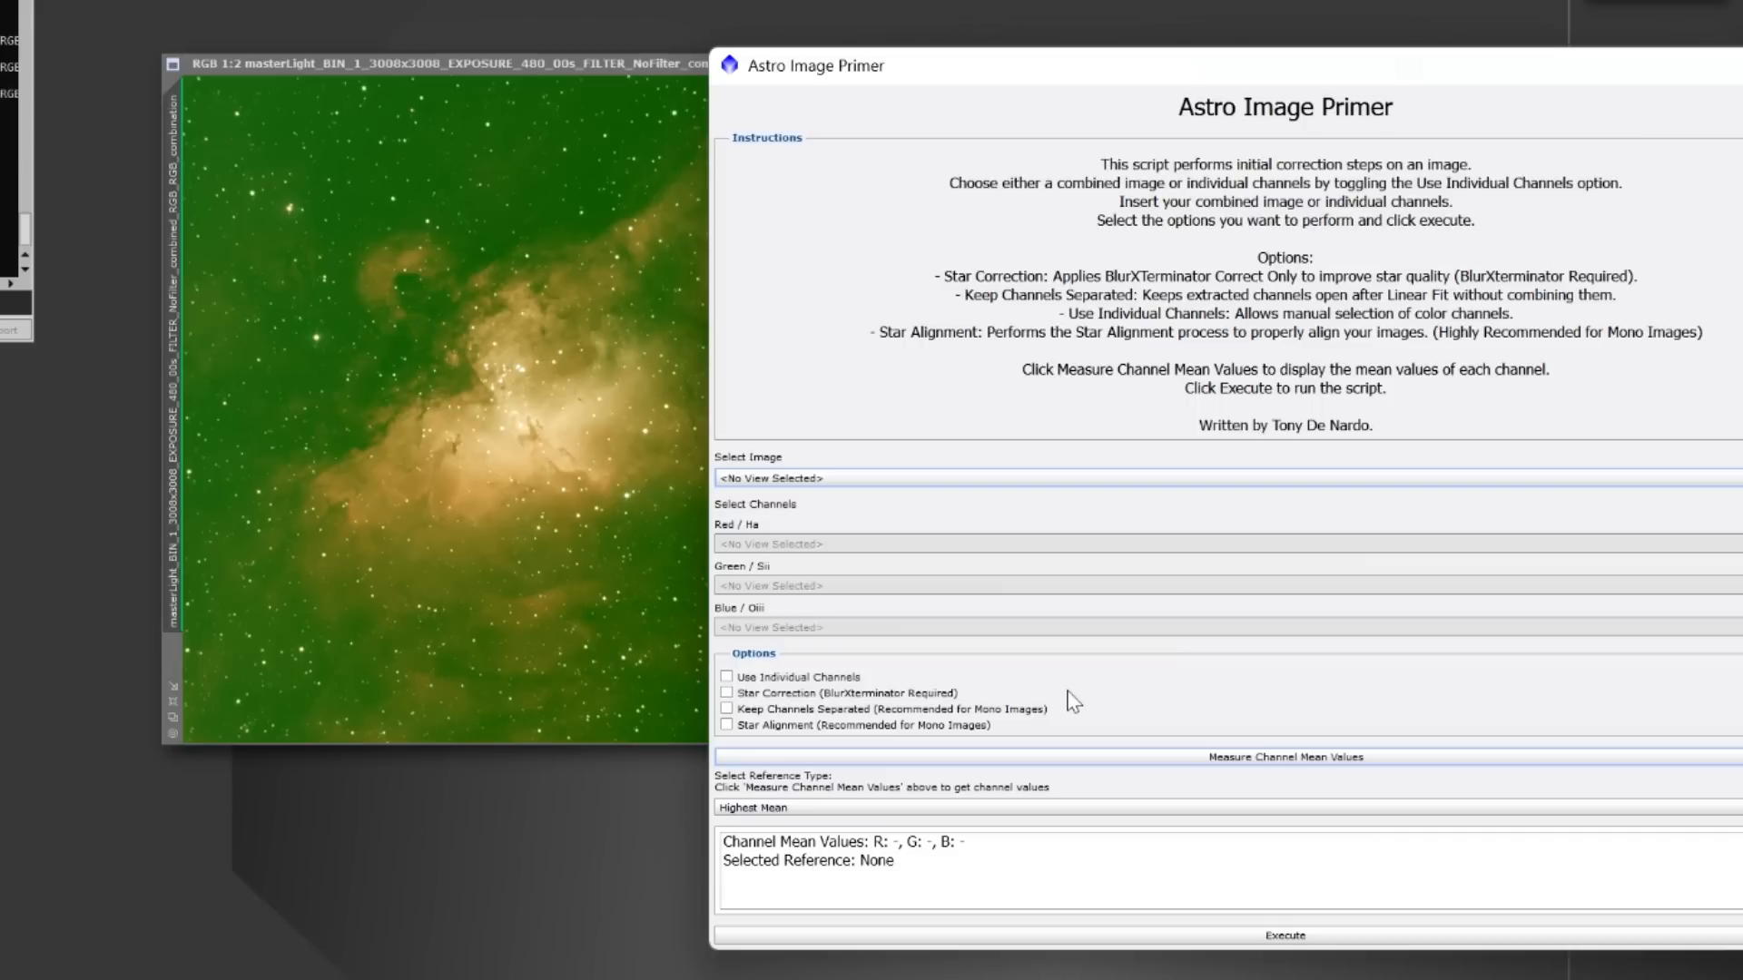
Step: Run Astro Image Primer on the masterLight RGB combination image with Star Correction enabled and Lowest Mean as the reference type
click(831, 479)
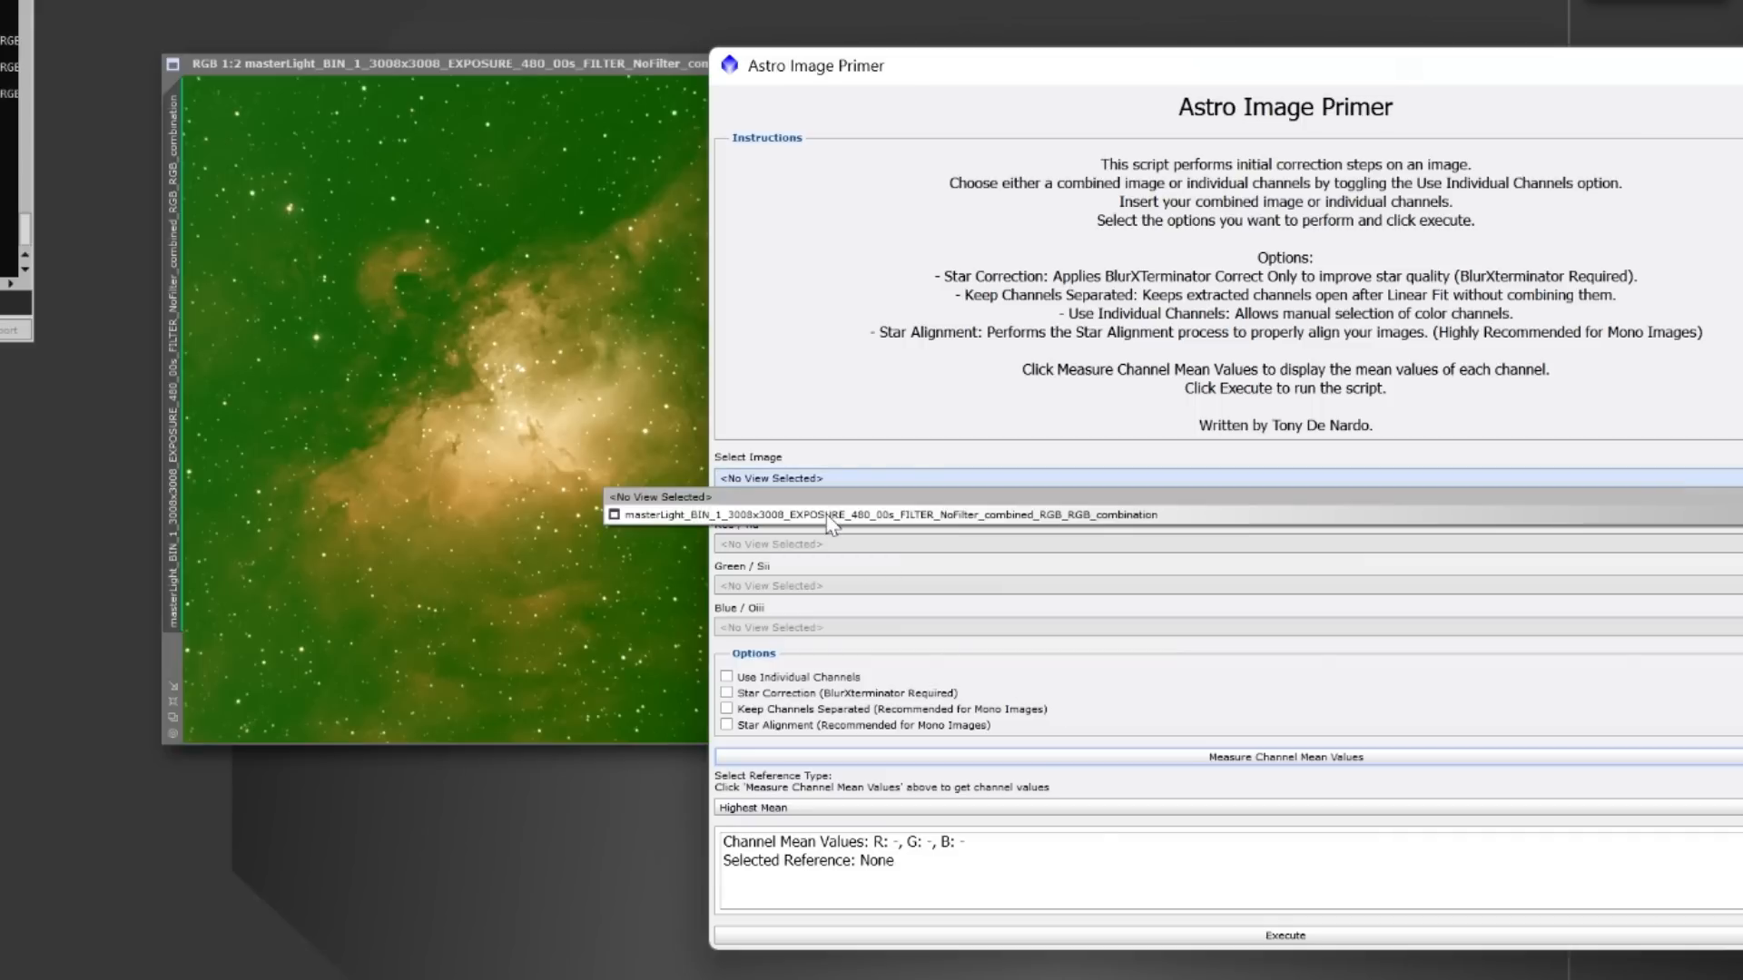
click(830, 511)
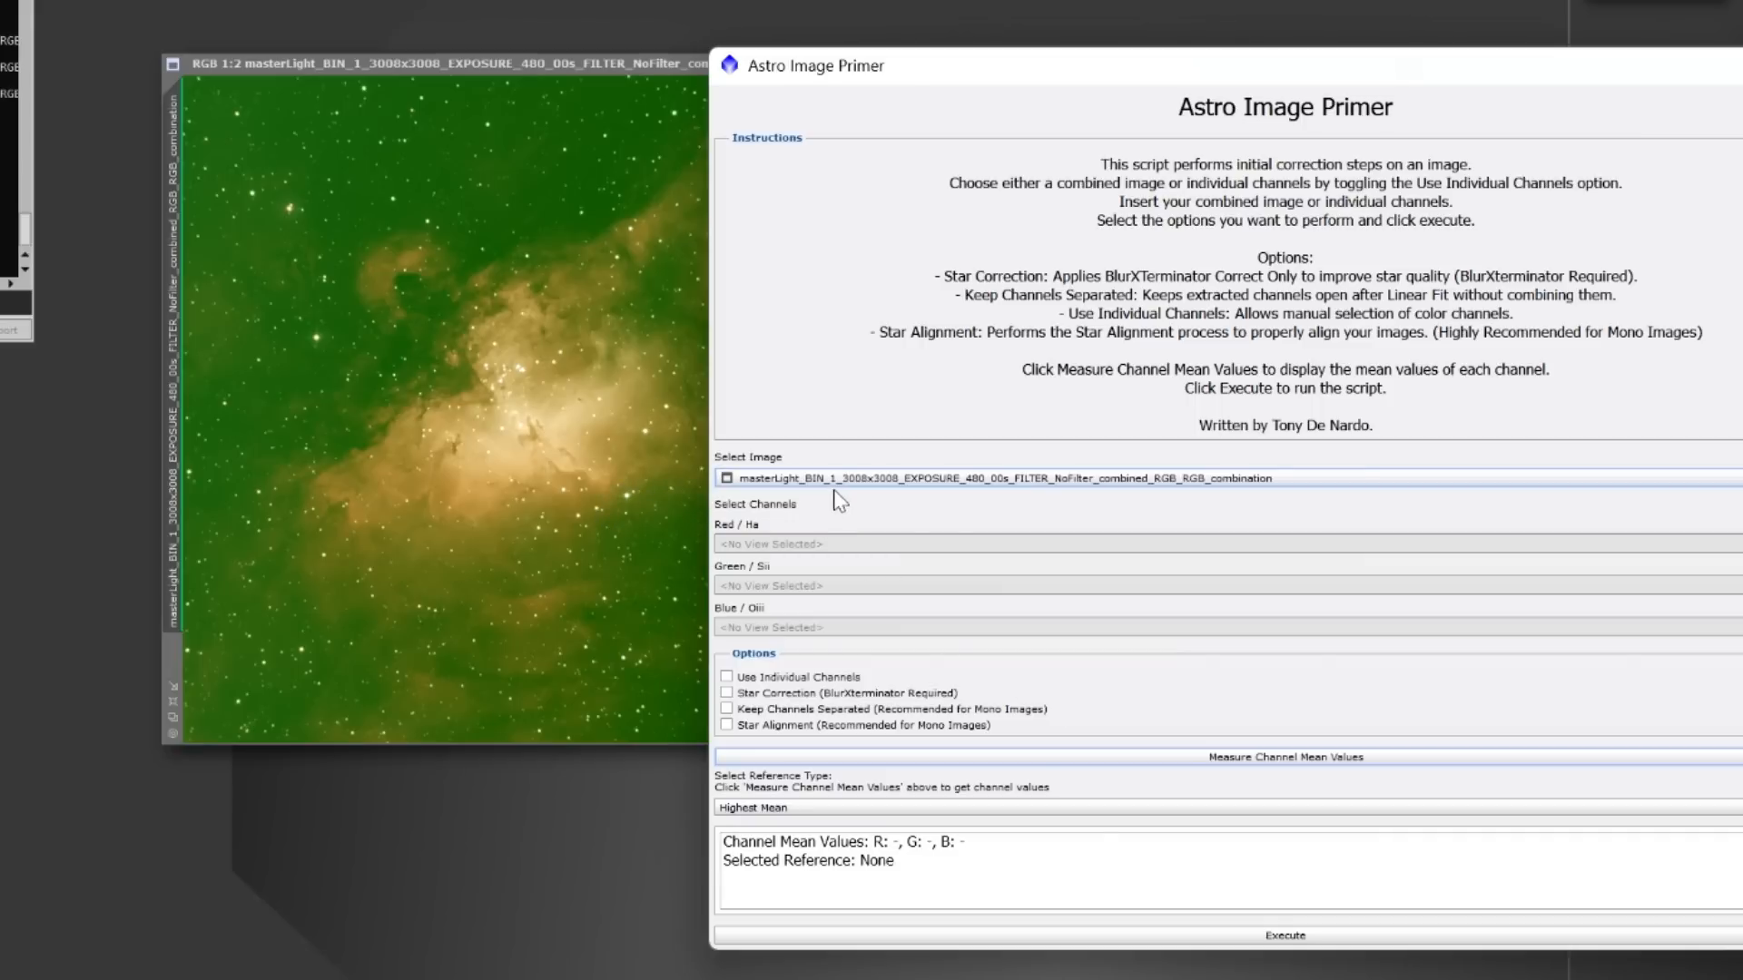
click(727, 692)
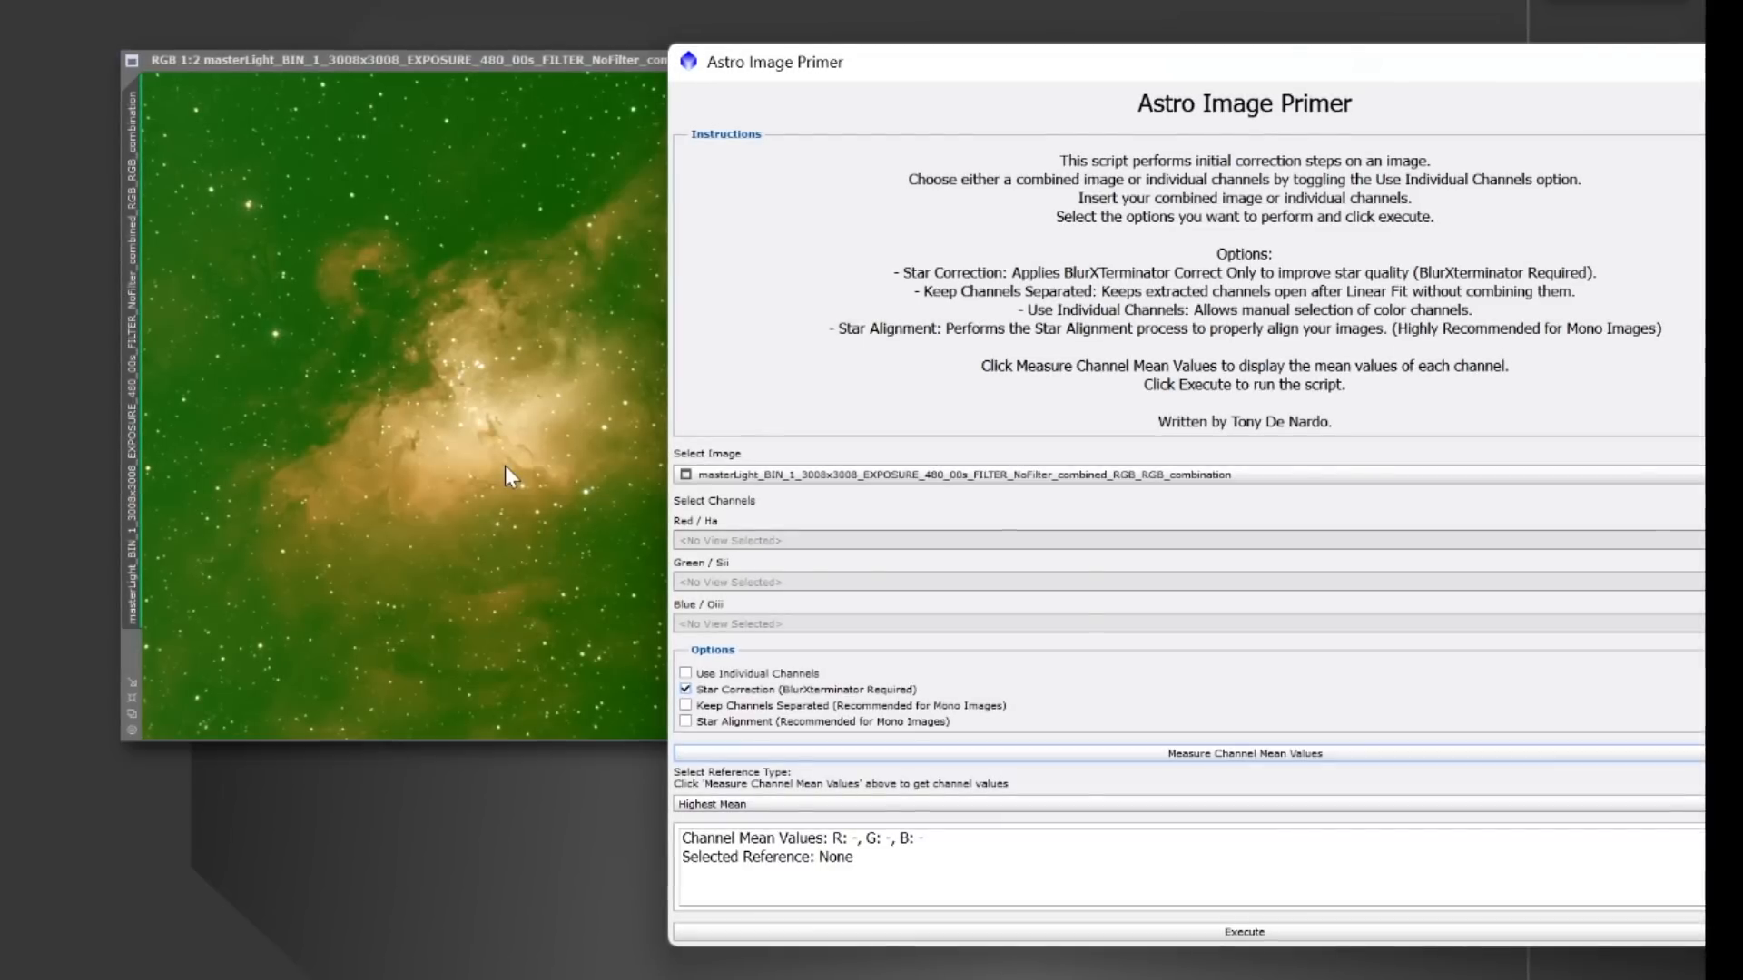
click(695, 805)
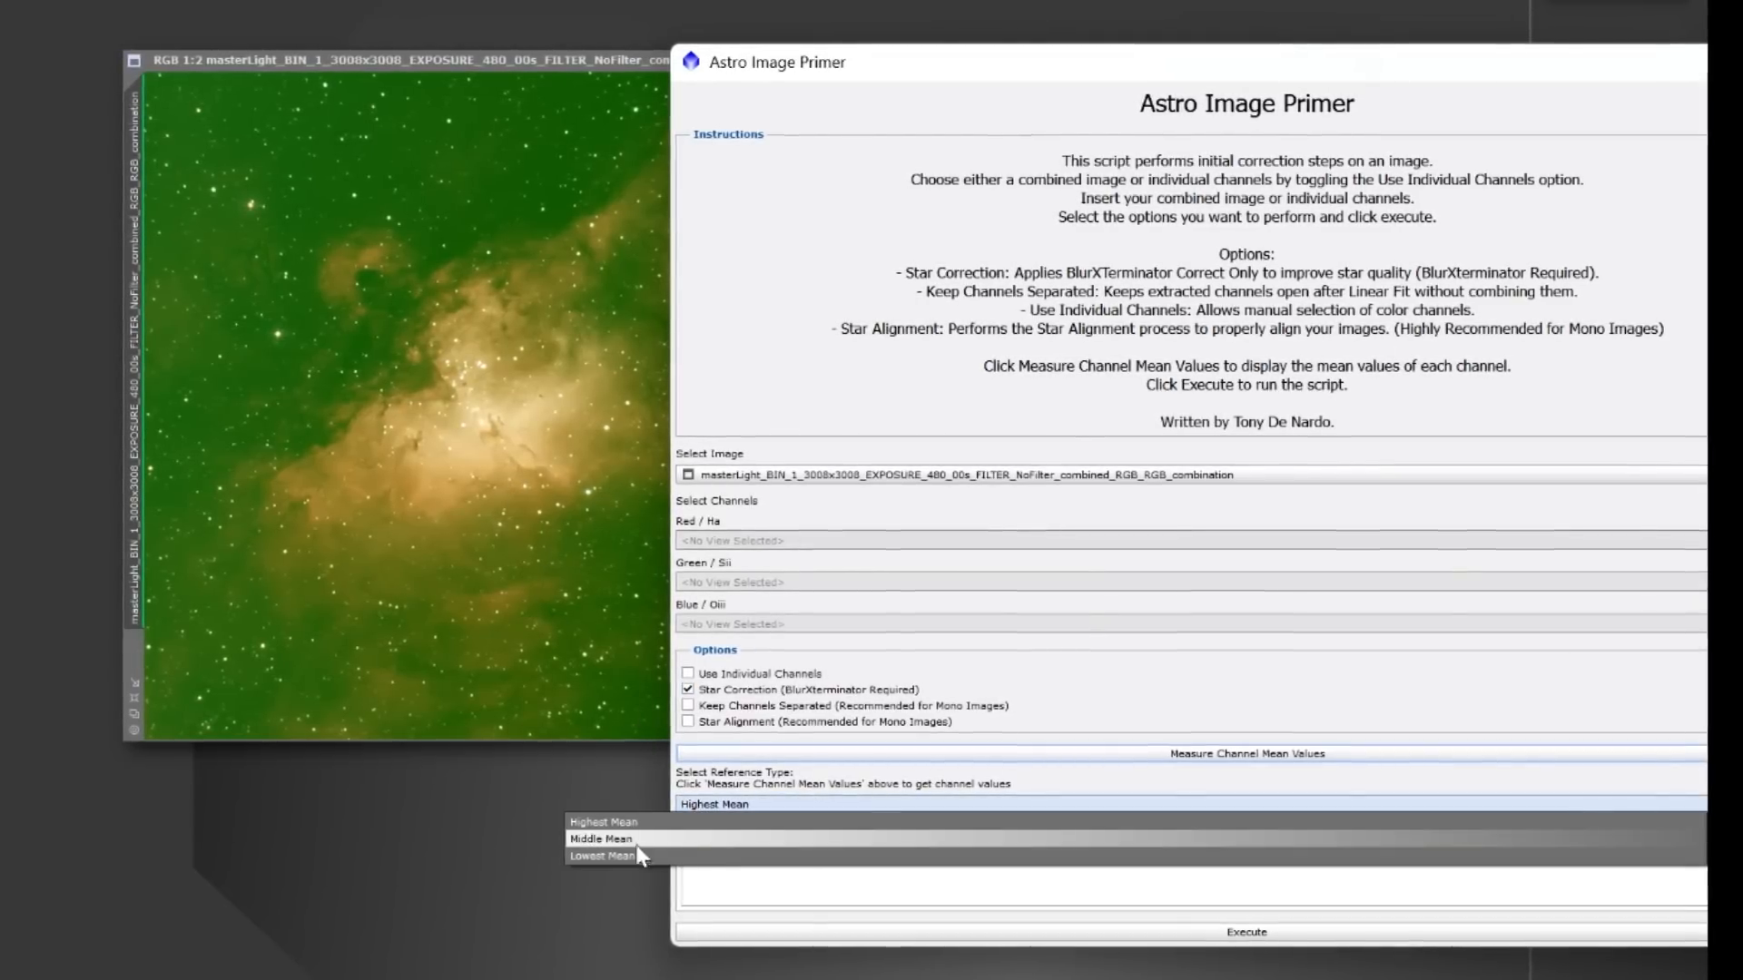
click(638, 851)
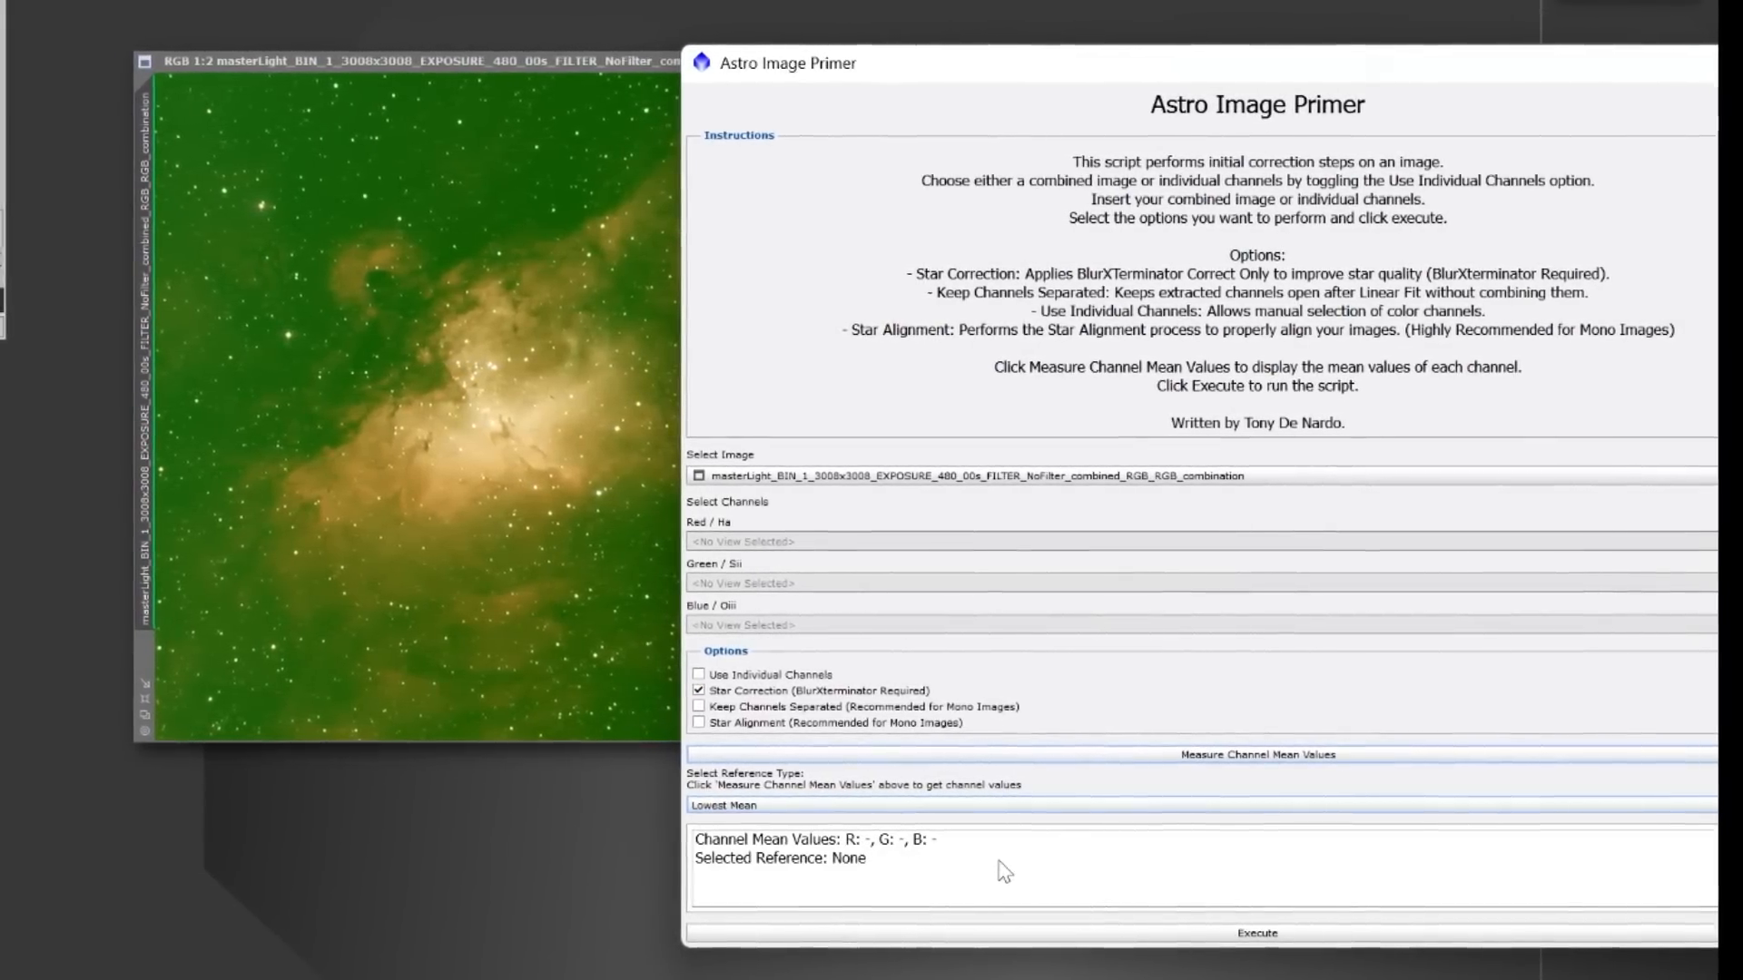
click(1226, 934)
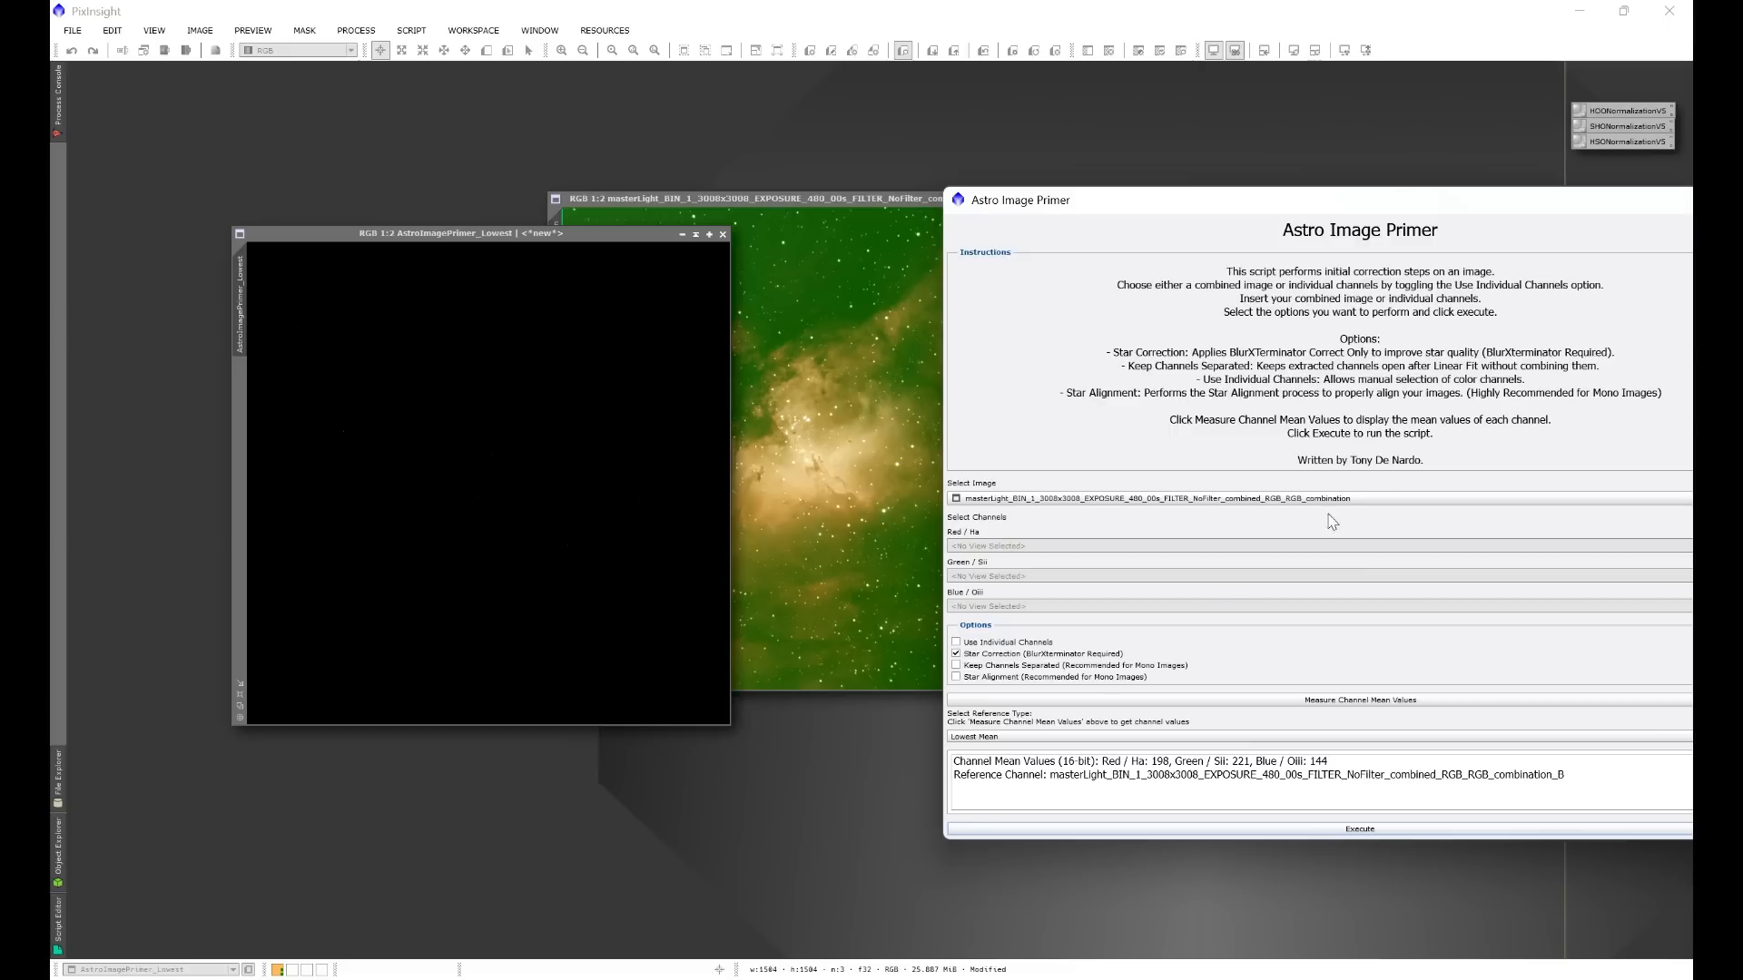
Step: Close Astro Image Primer, iconize the original master light image and move the AstroImagePrimer_Lowest image to the middle of the workspace
drag(1484, 198, 1139, 217)
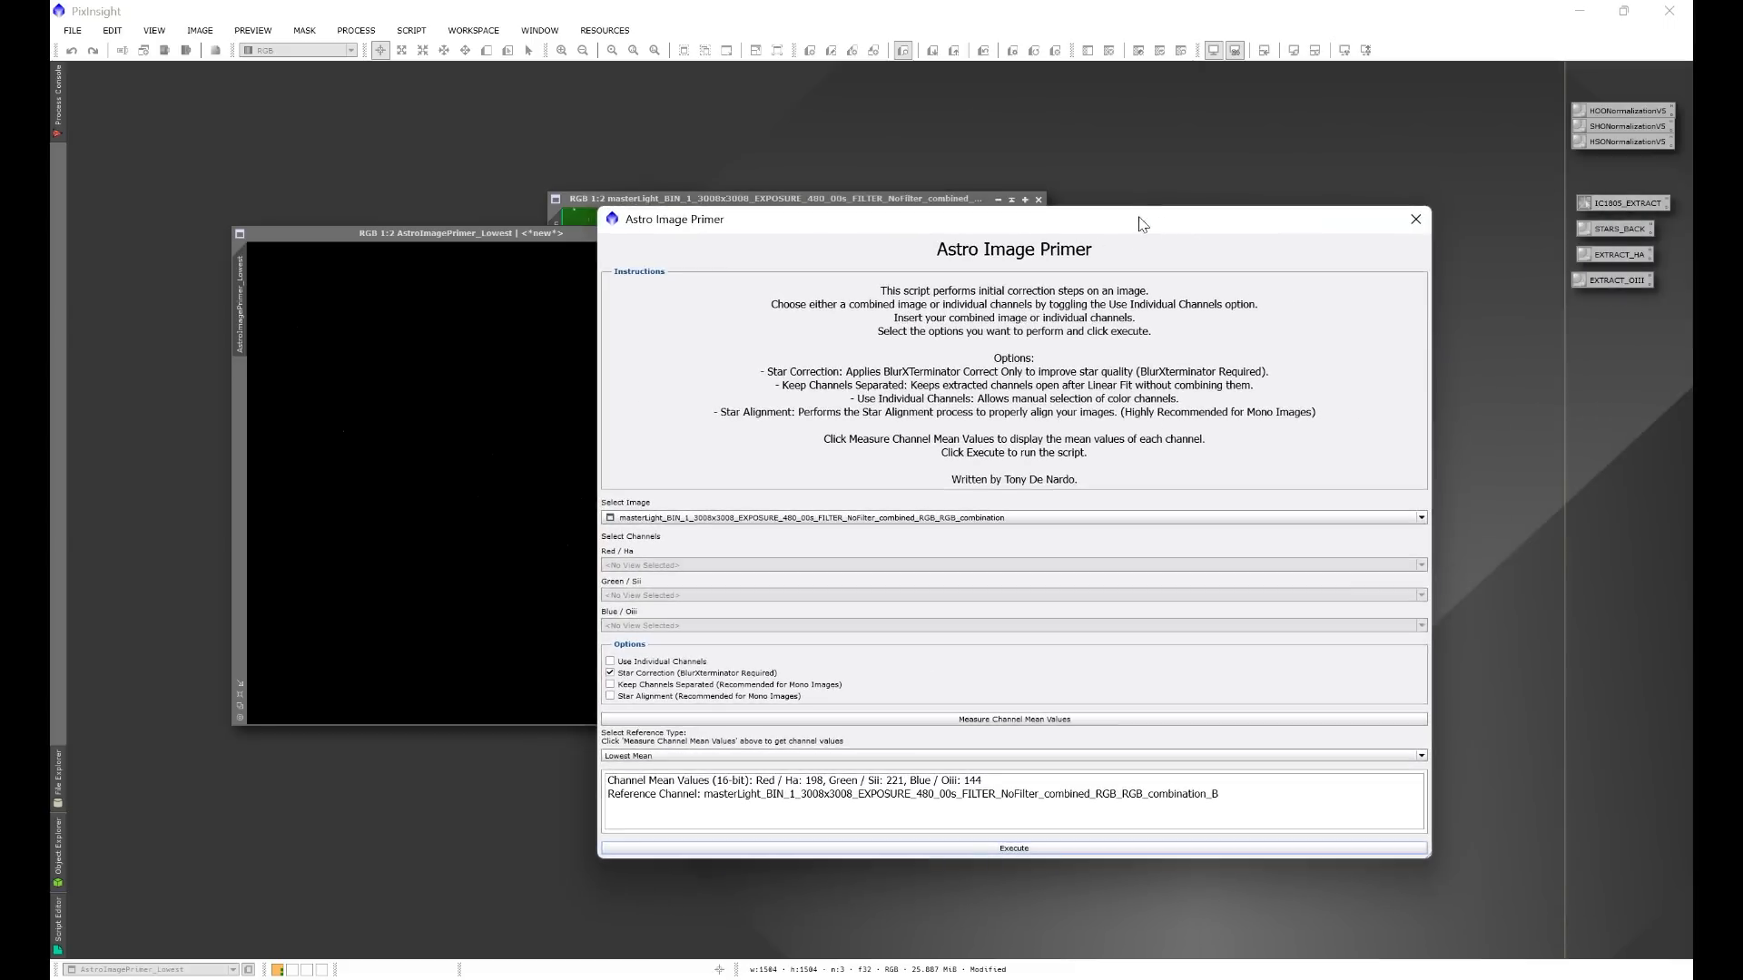
click(1416, 220)
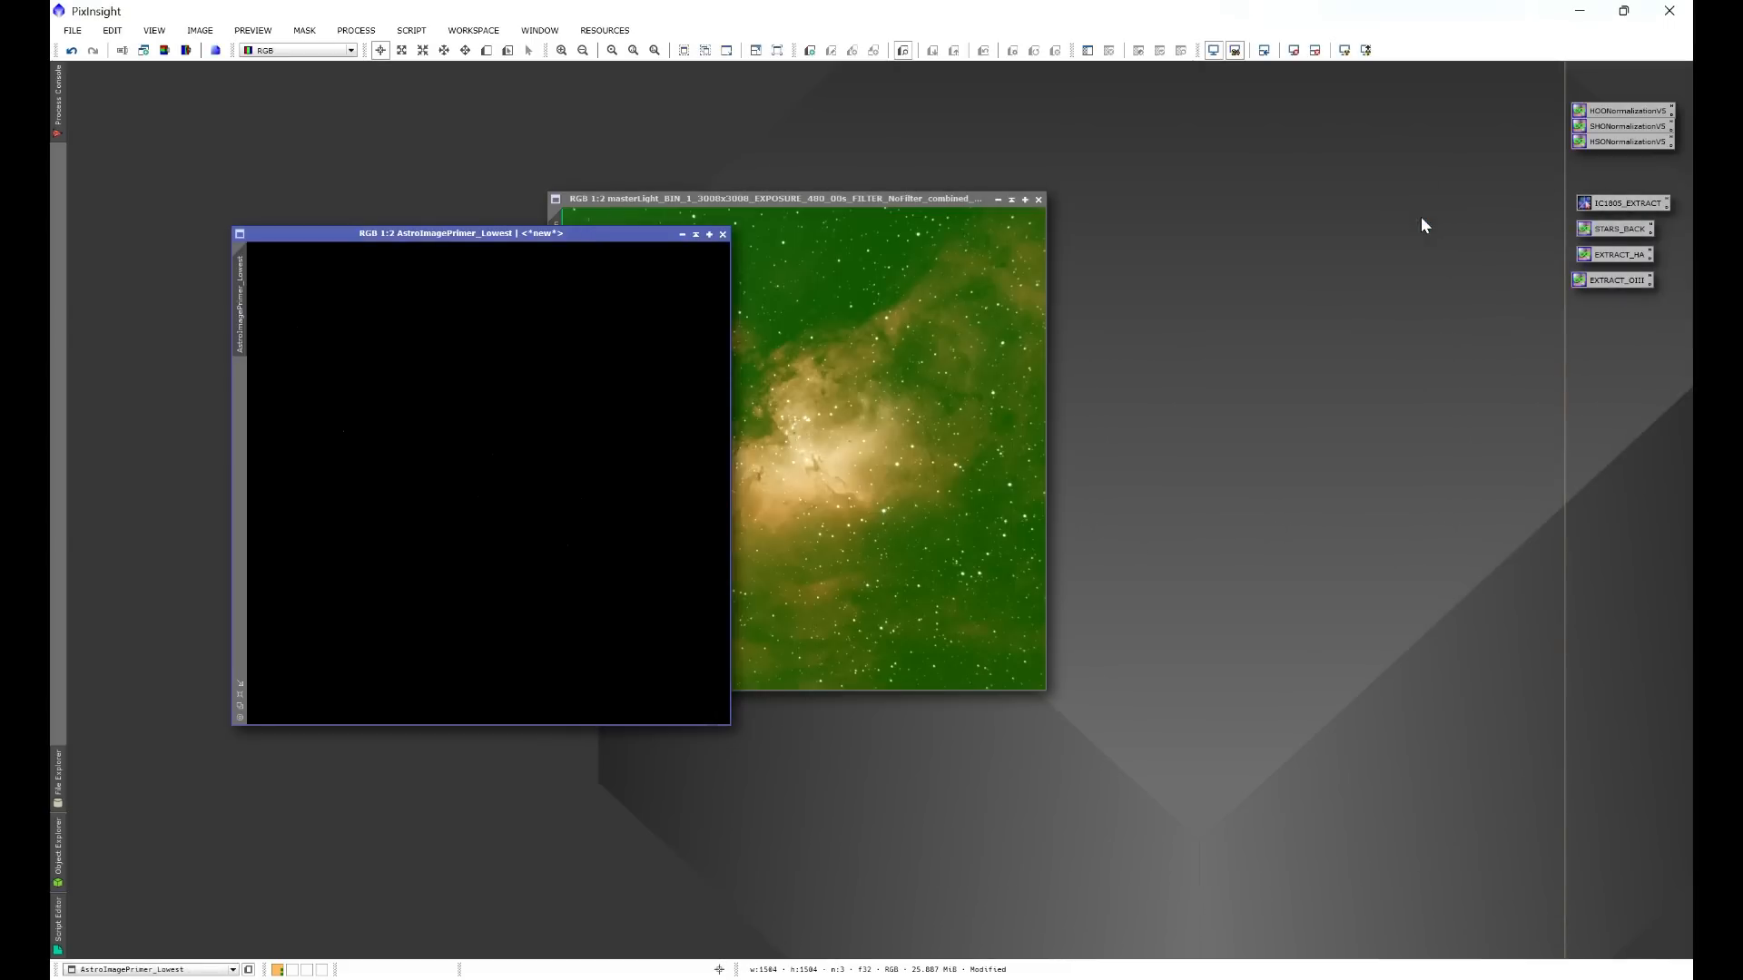
click(998, 199)
drag(548, 234, 894, 240)
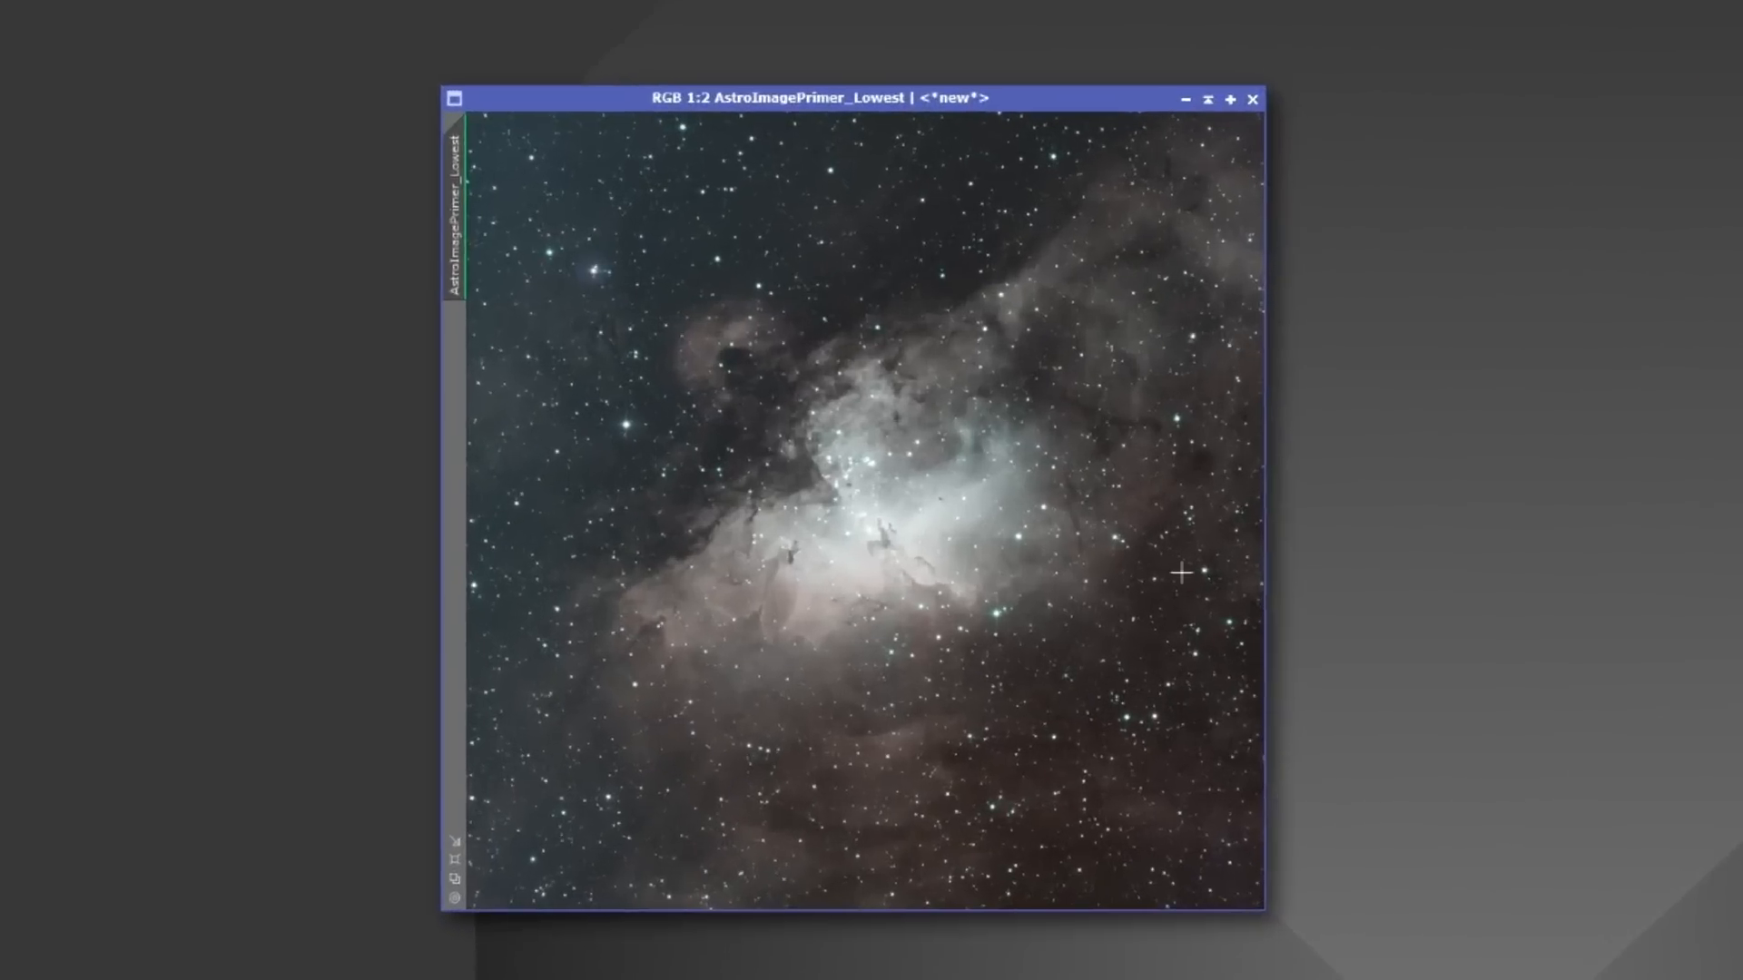
Step: Examine the edges and corners of the AstroImagePrimer_Lowest image at high magnification for stacking artifacts
scroll(1040, 521, up, 7)
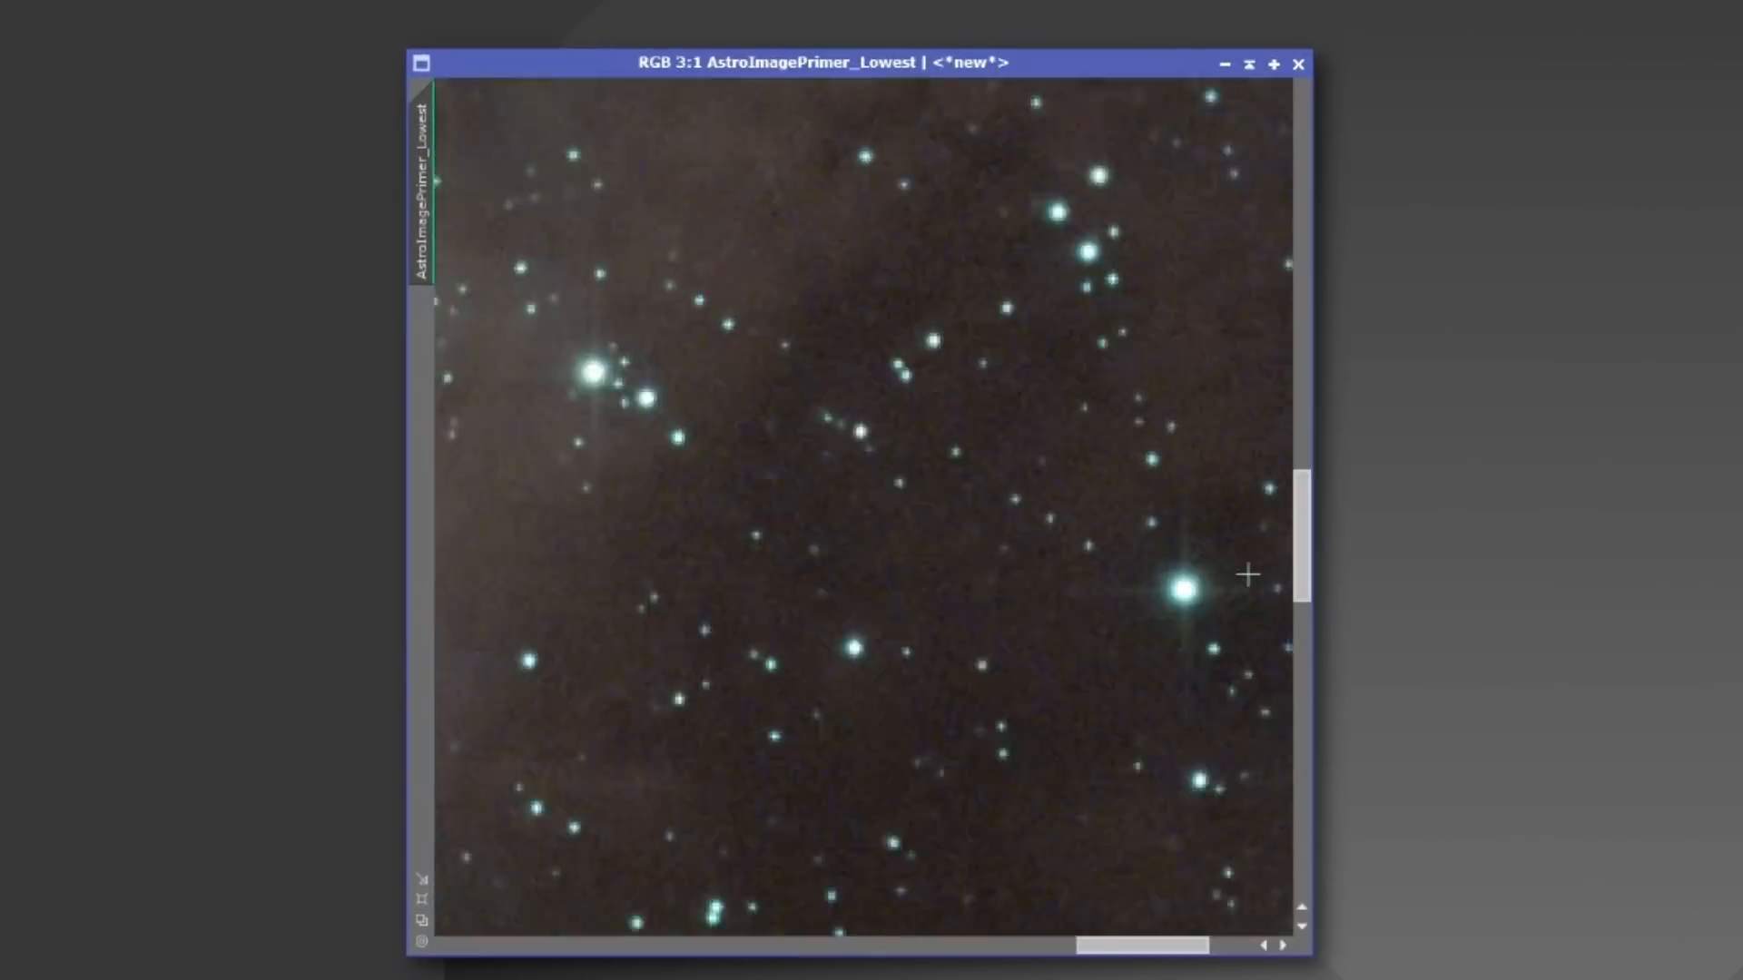
scroll(1250, 570, up, 8)
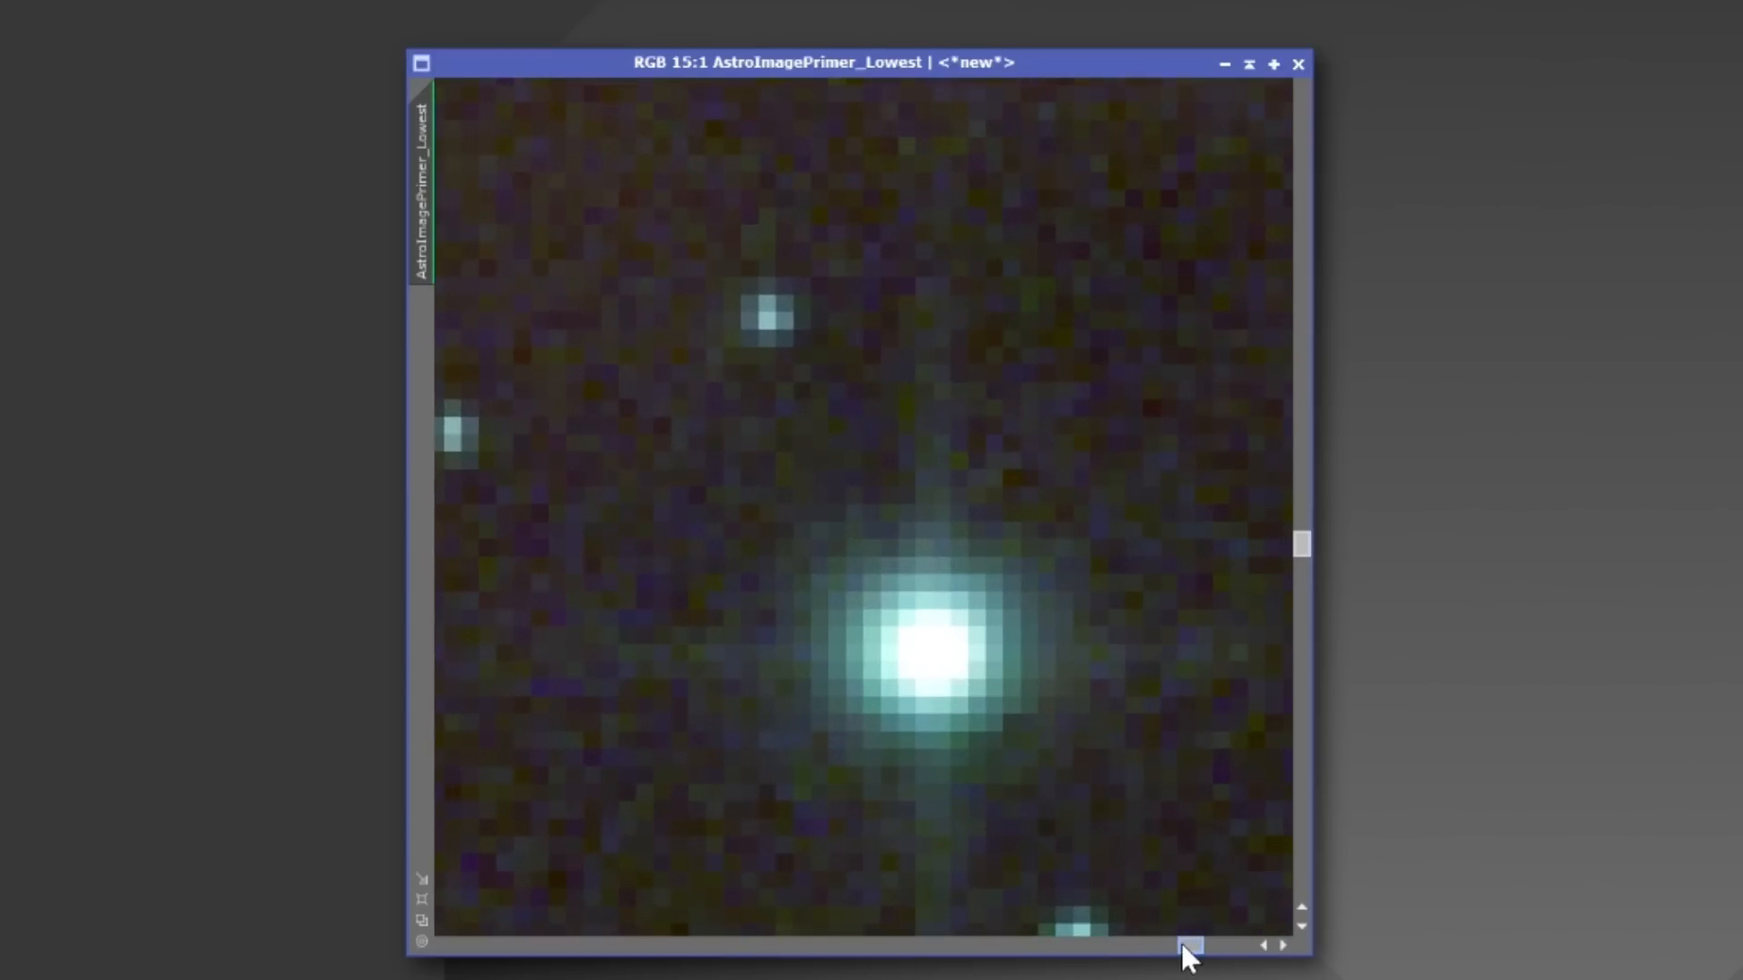
drag(1190, 946, 1321, 953)
drag(1298, 559, 1307, 271)
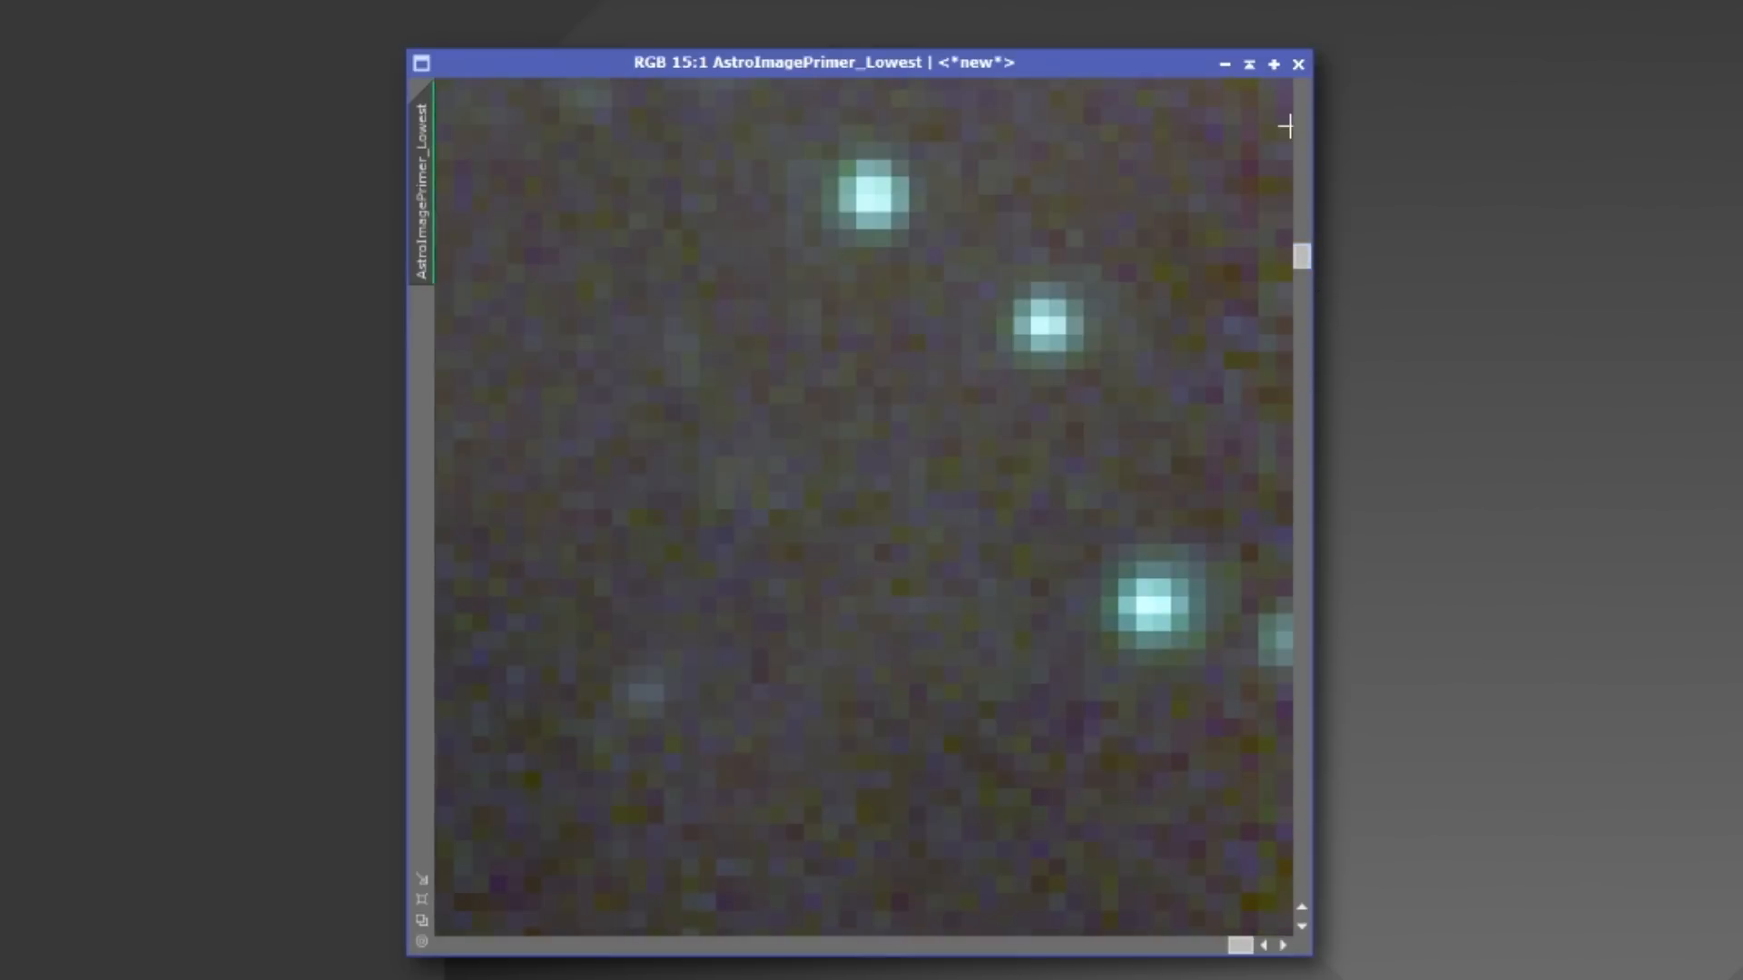
click(1301, 273)
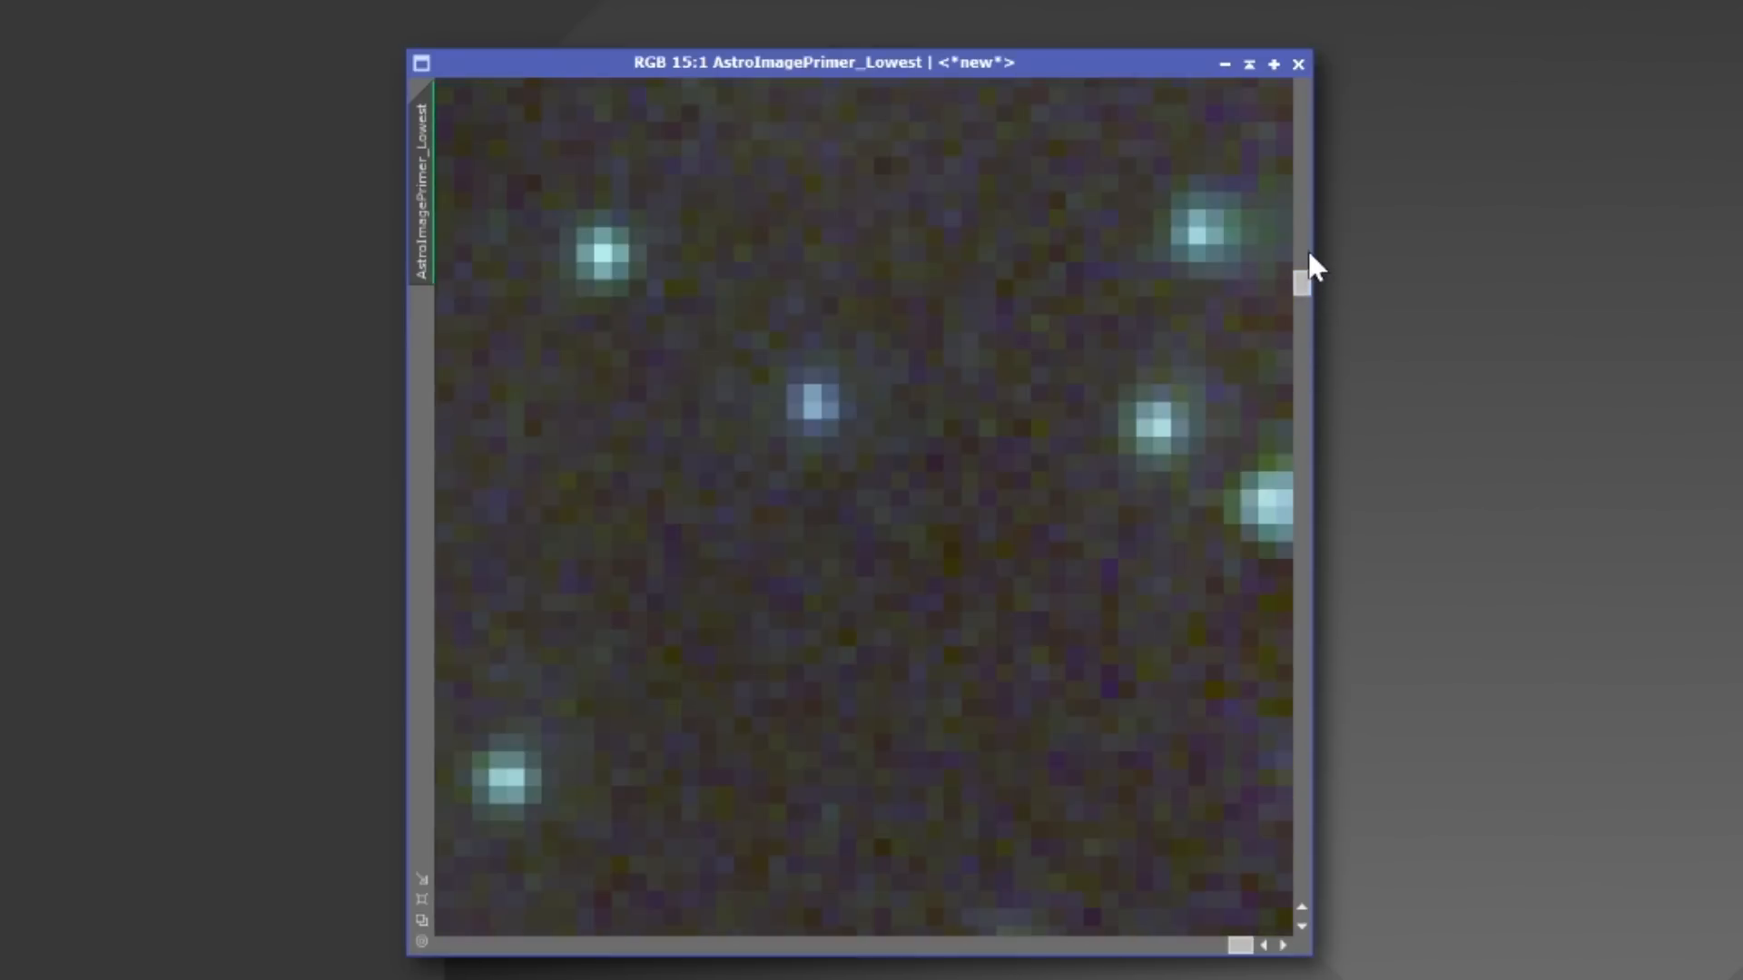
drag(1304, 275, 1306, 111)
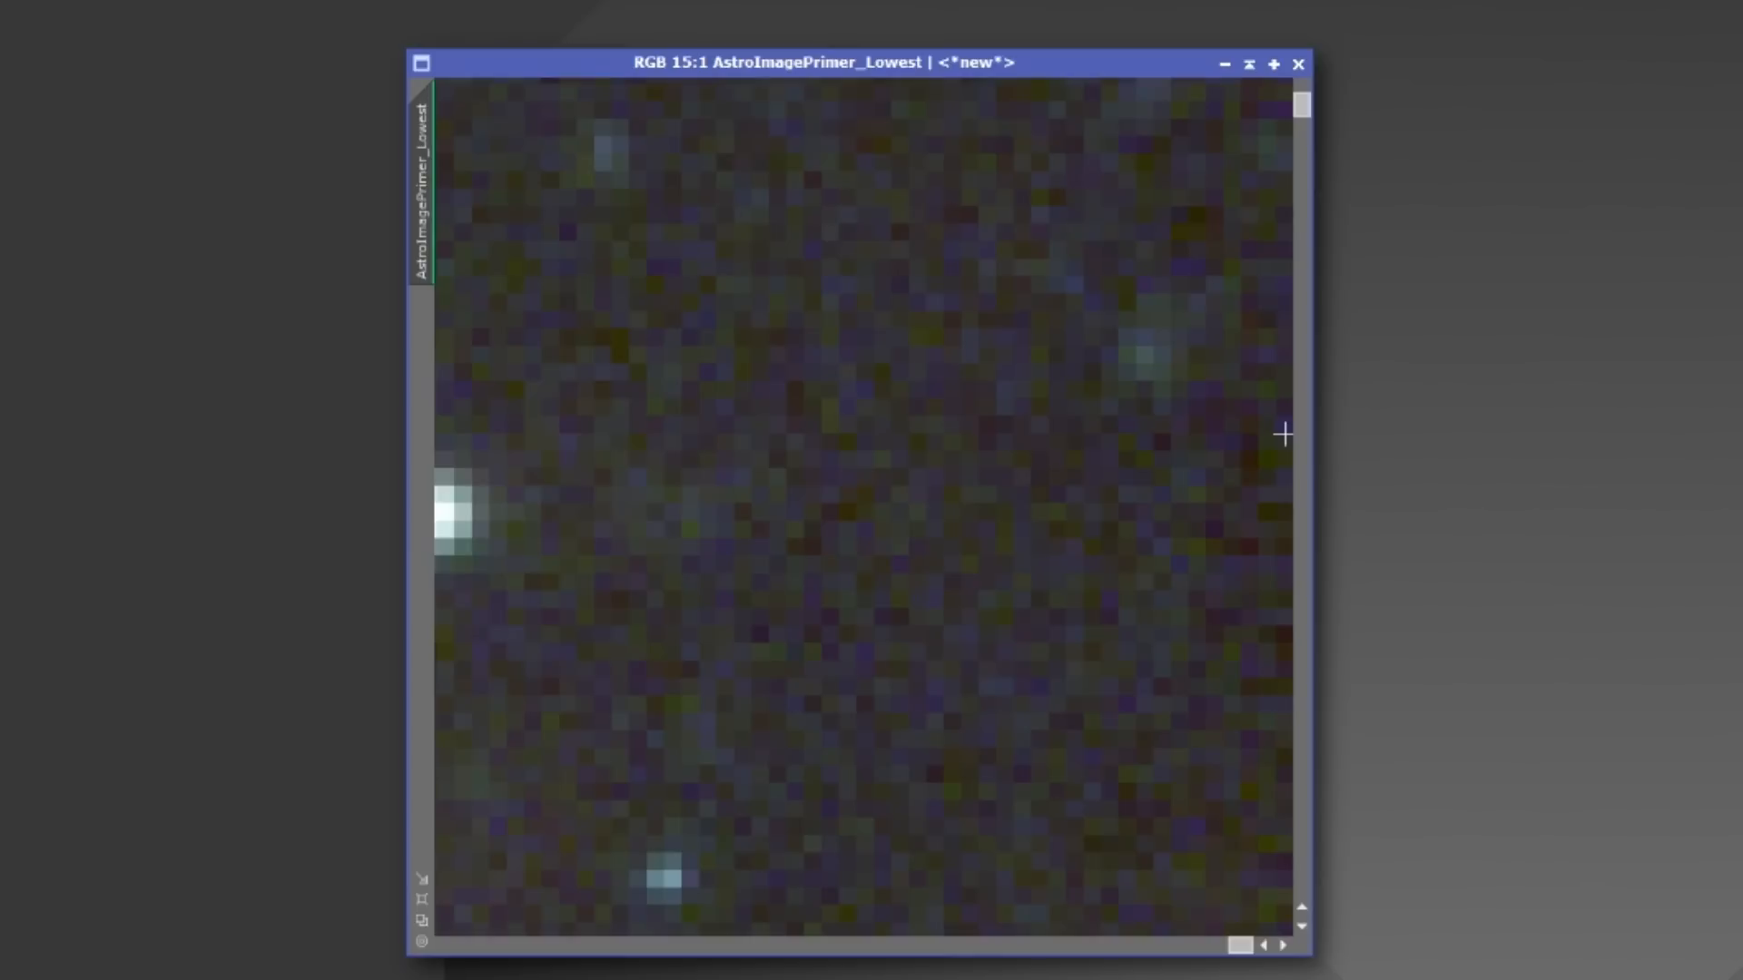
drag(1301, 113, 1326, 60)
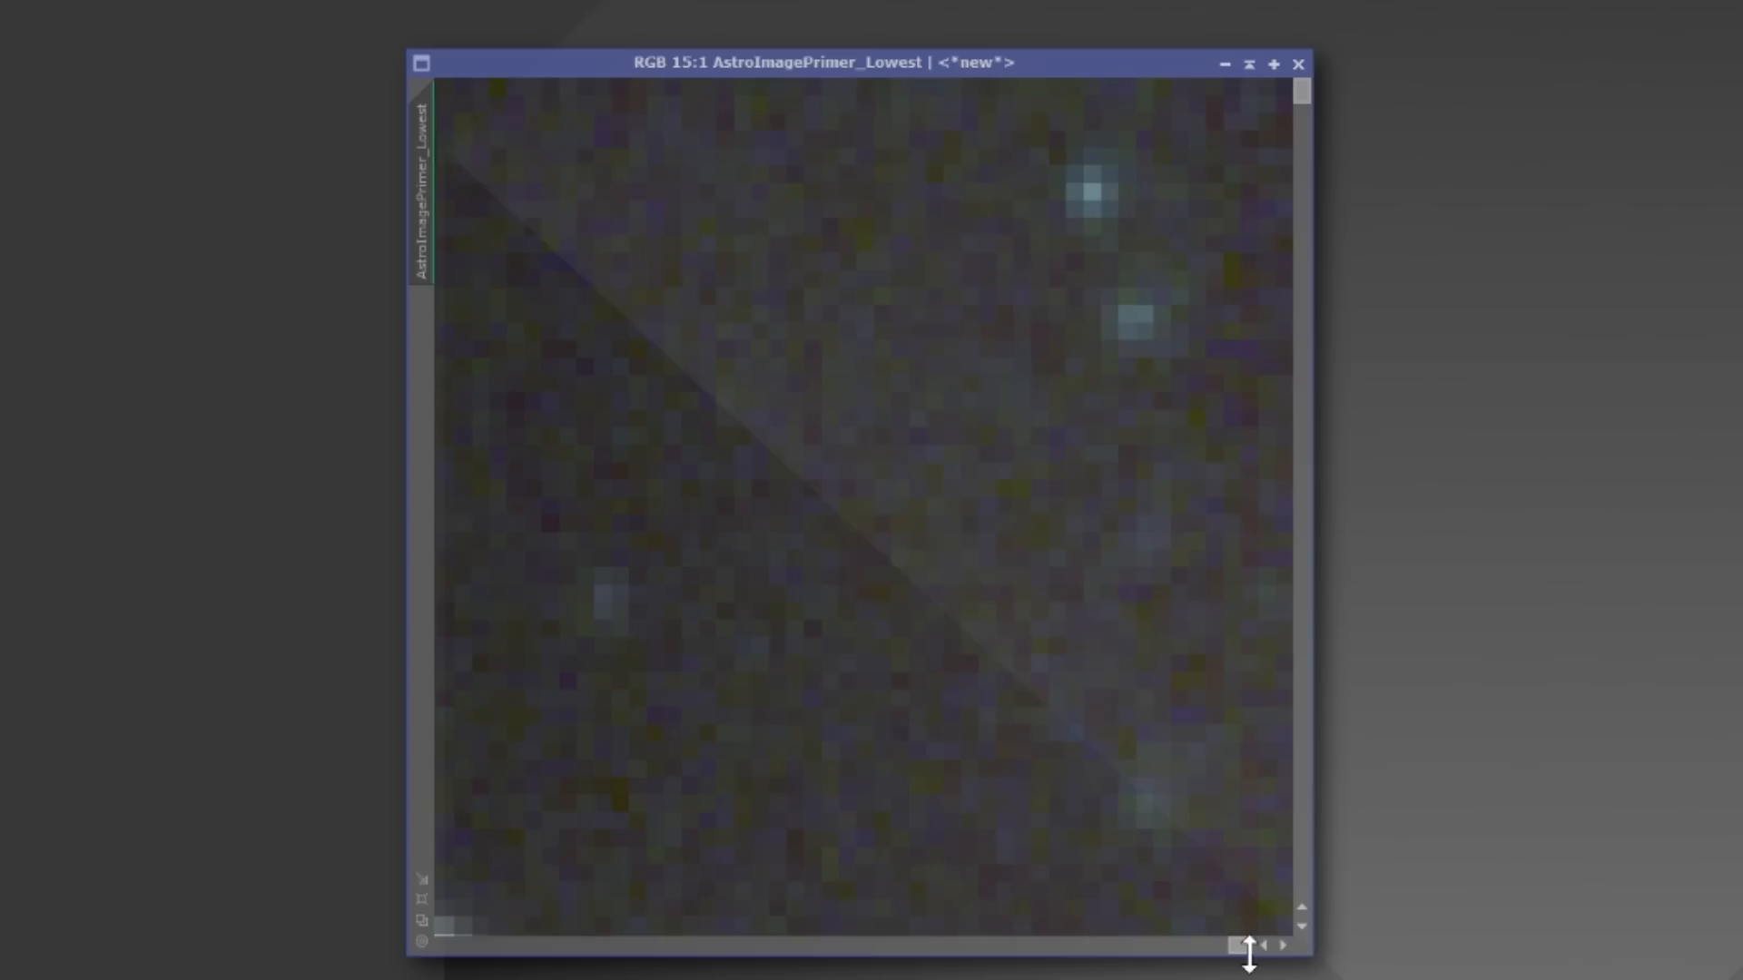
drag(1246, 947, 472, 944)
scroll(1028, 641, down, 12)
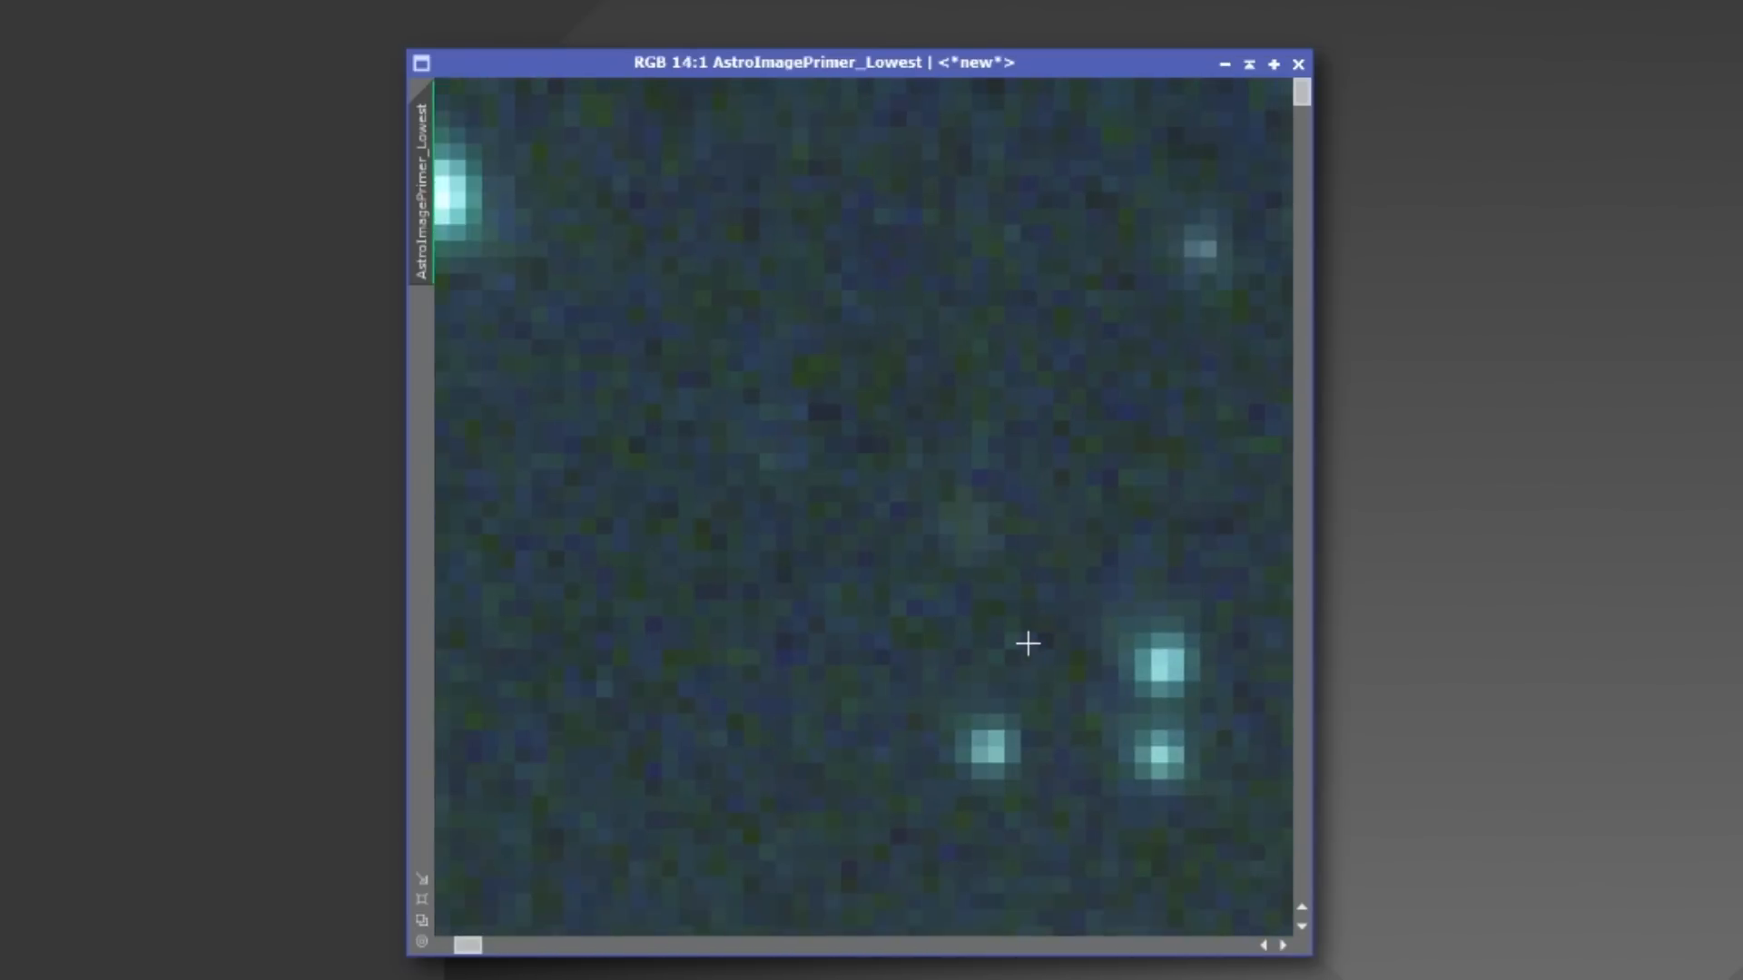
scroll(1027, 643, down, 4)
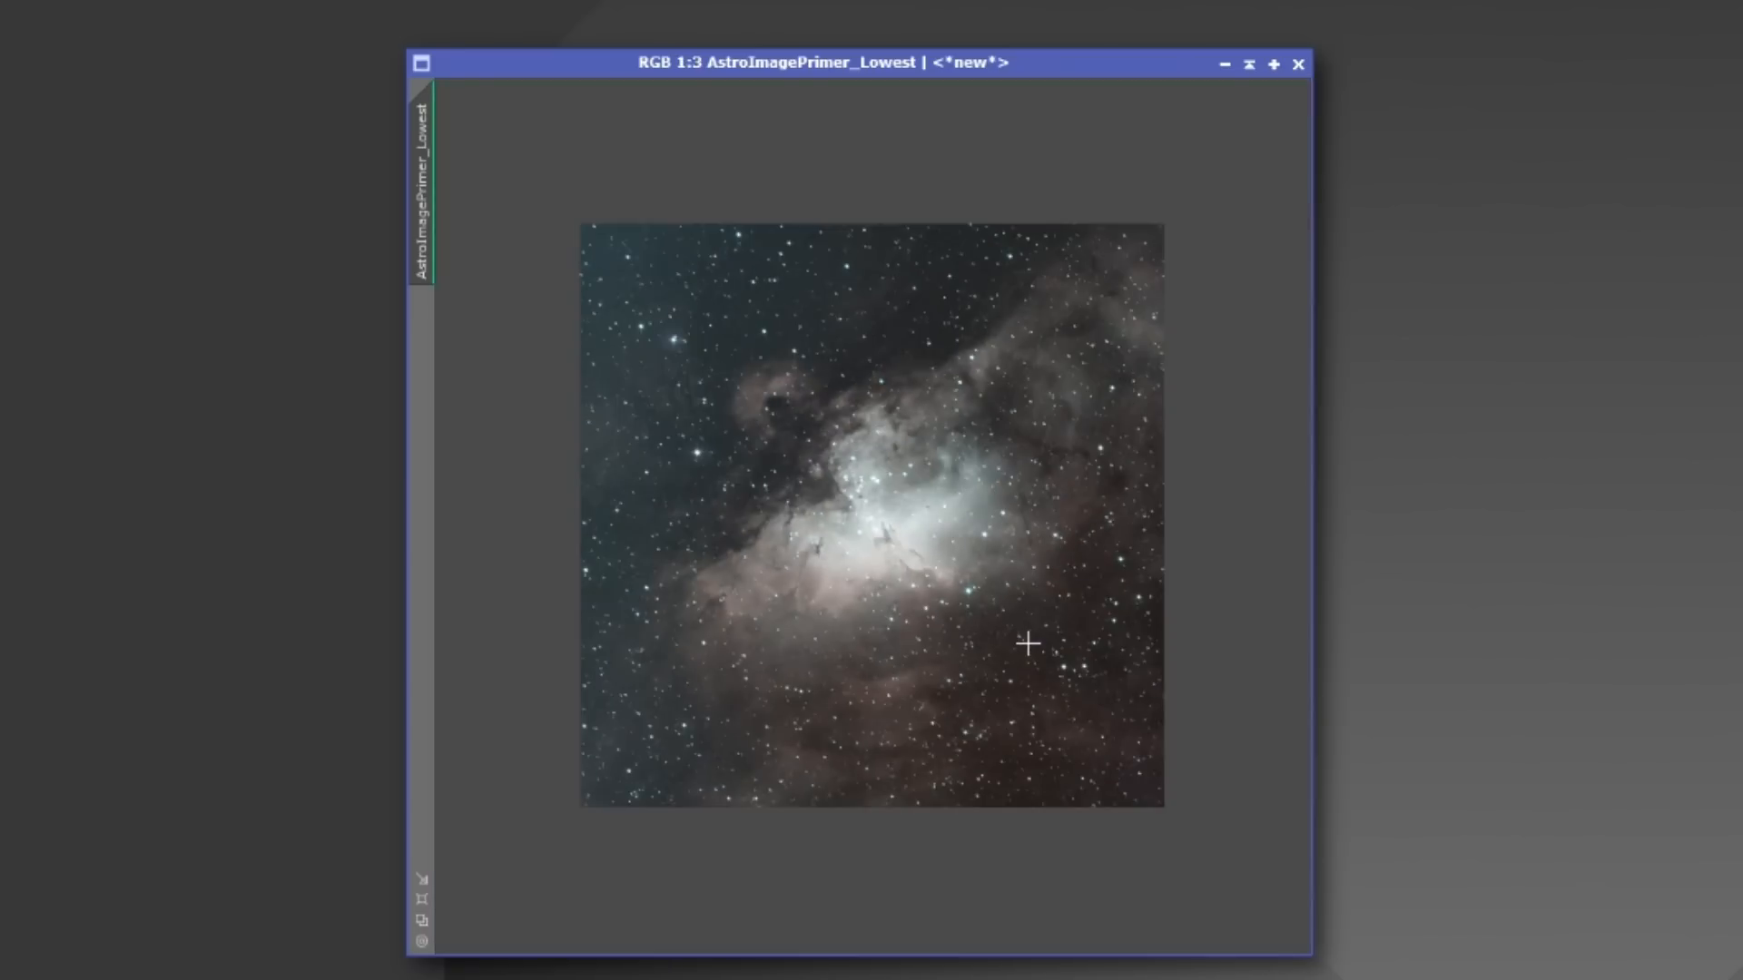
scroll(1028, 644, up, 1)
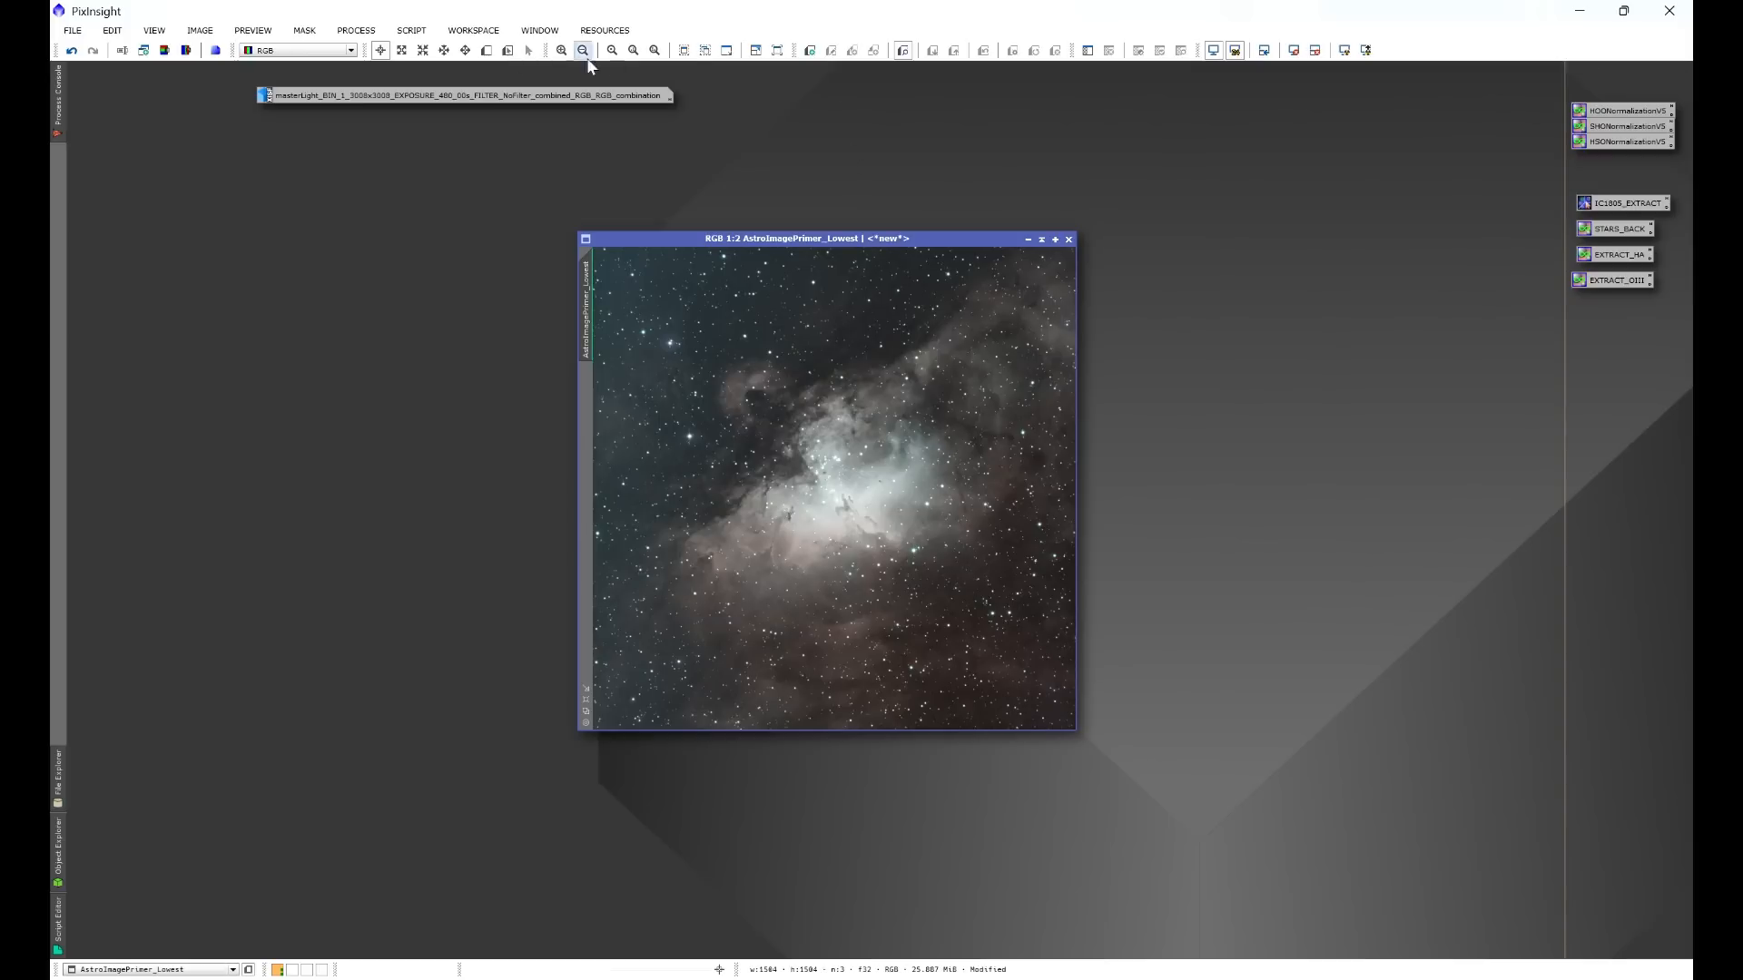
Step: Start DynamicCrop and draw a crop region of about 1466 by 1454 pixels just inside the borders of AstroImagePrimer_Lowest
click(358, 31)
mouse_move(374, 50)
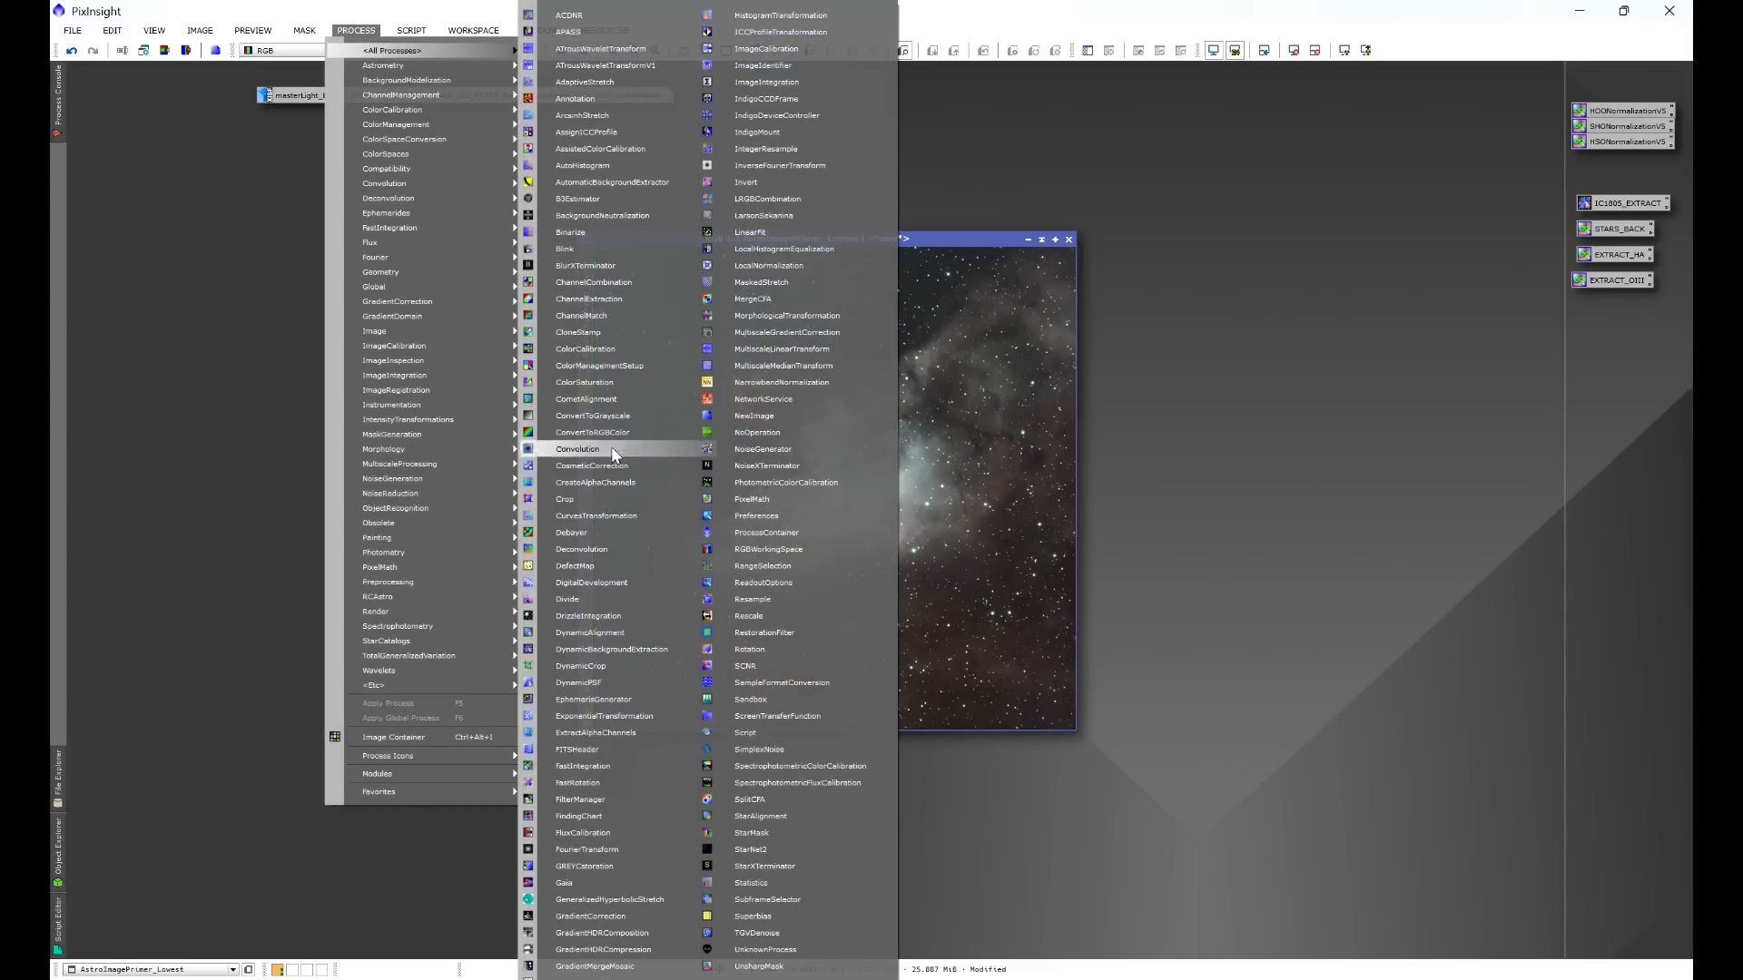
click(581, 666)
drag(1229, 379, 1123, 335)
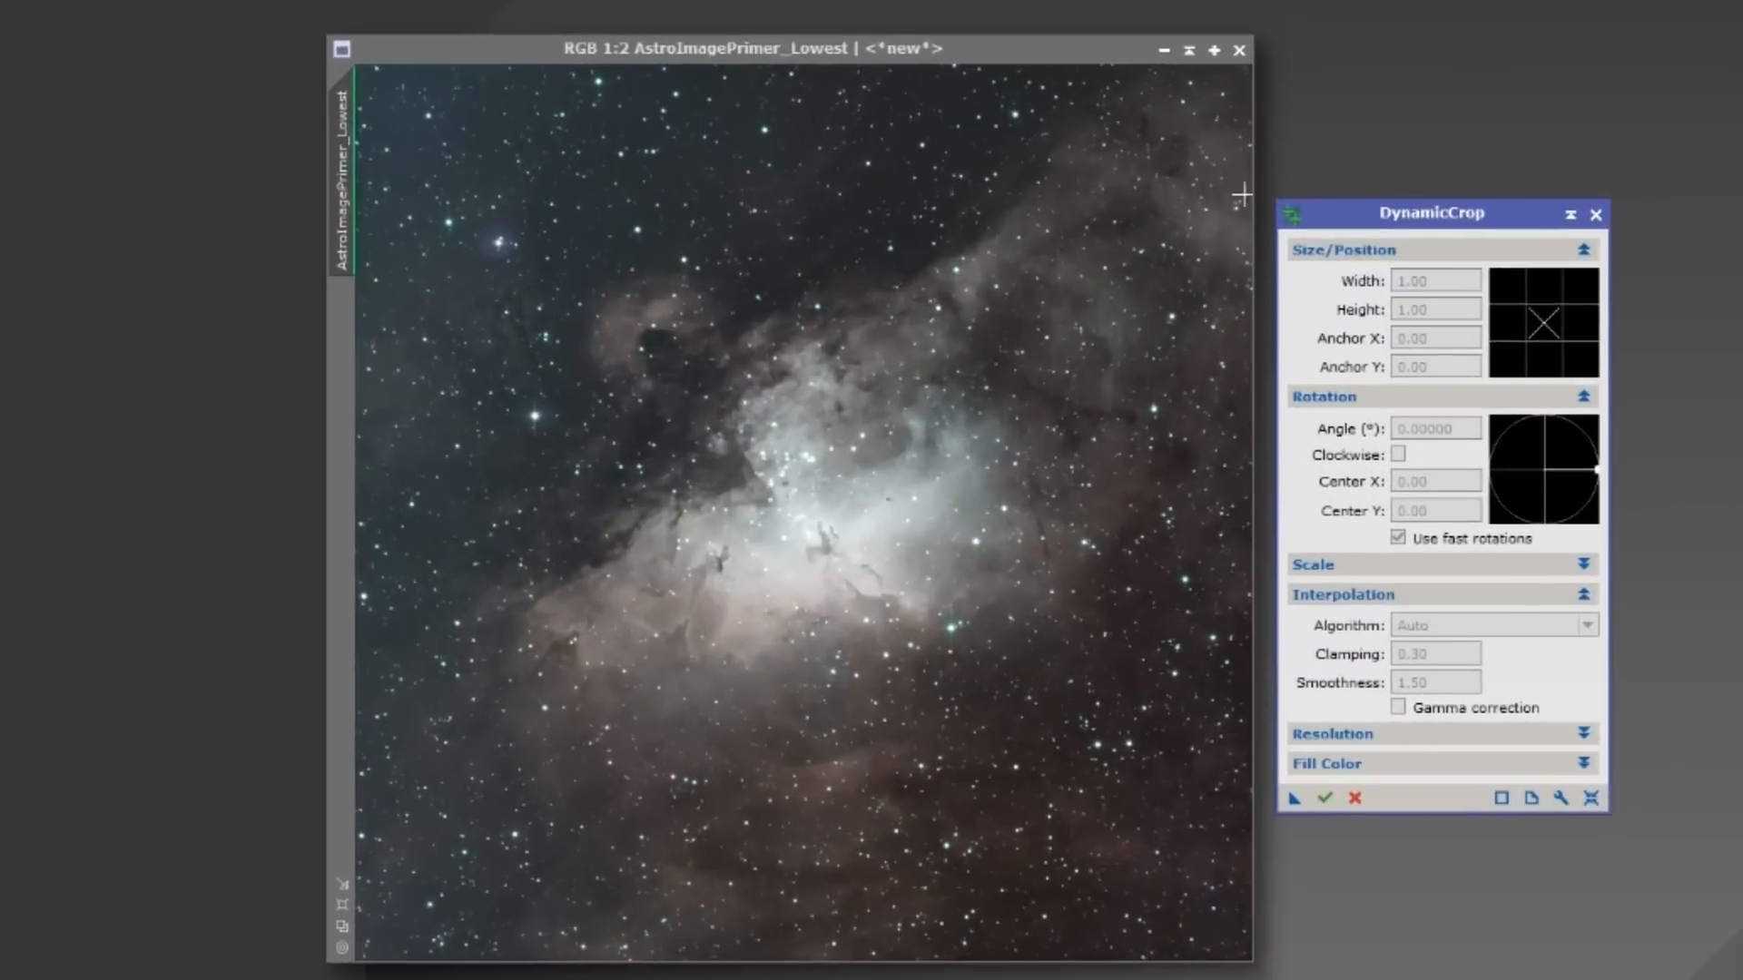
drag(366, 82, 1225, 937)
Step: Move the crop region's right edge slightly outward so that its width is 1469 pixels
scroll(1204, 454, up, 6)
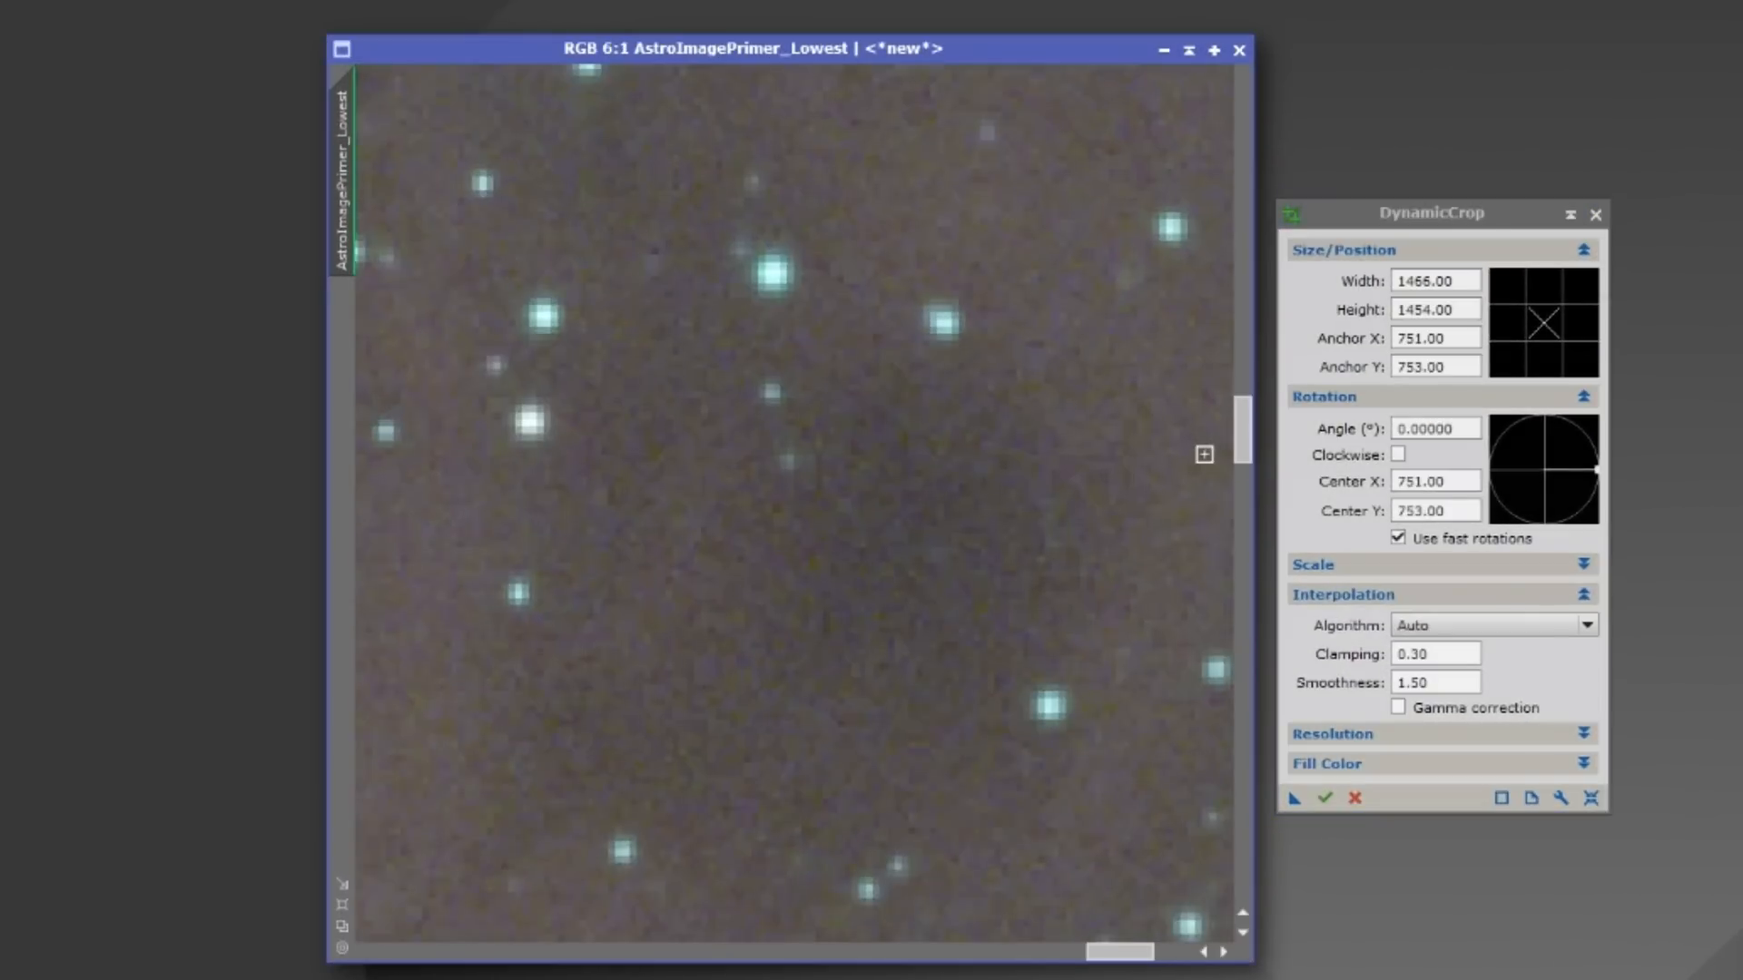
scroll(1203, 454, up, 13)
drag(1139, 952, 1207, 953)
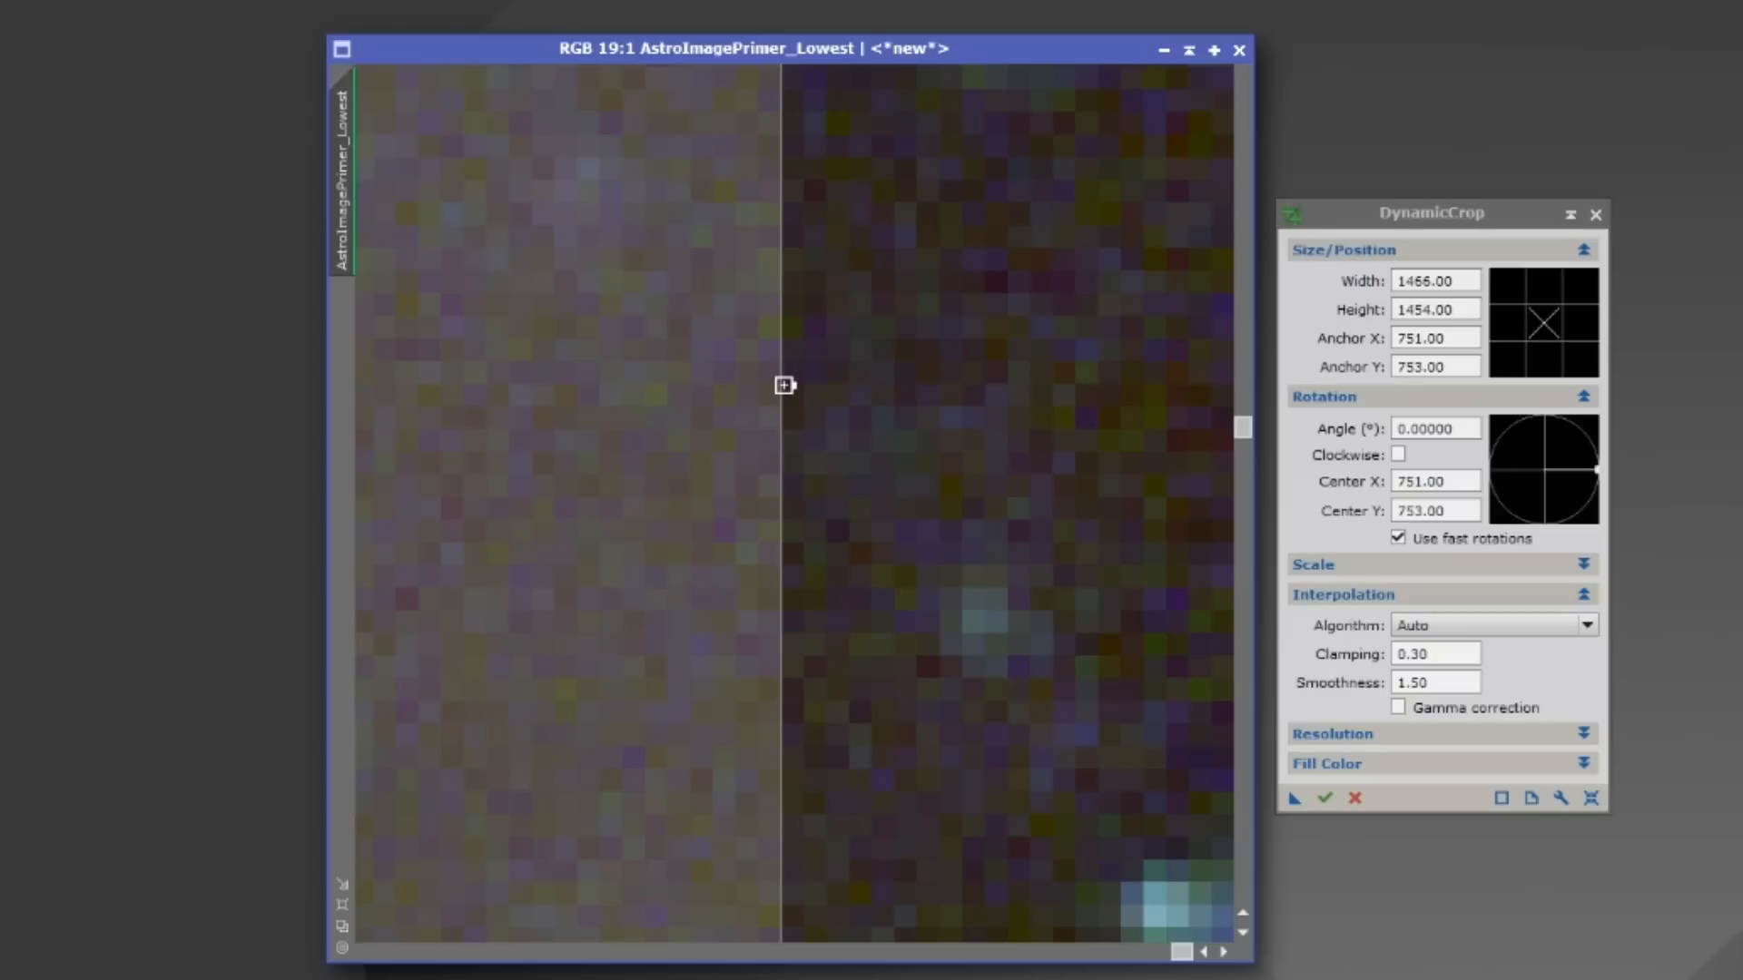
drag(787, 386, 841, 393)
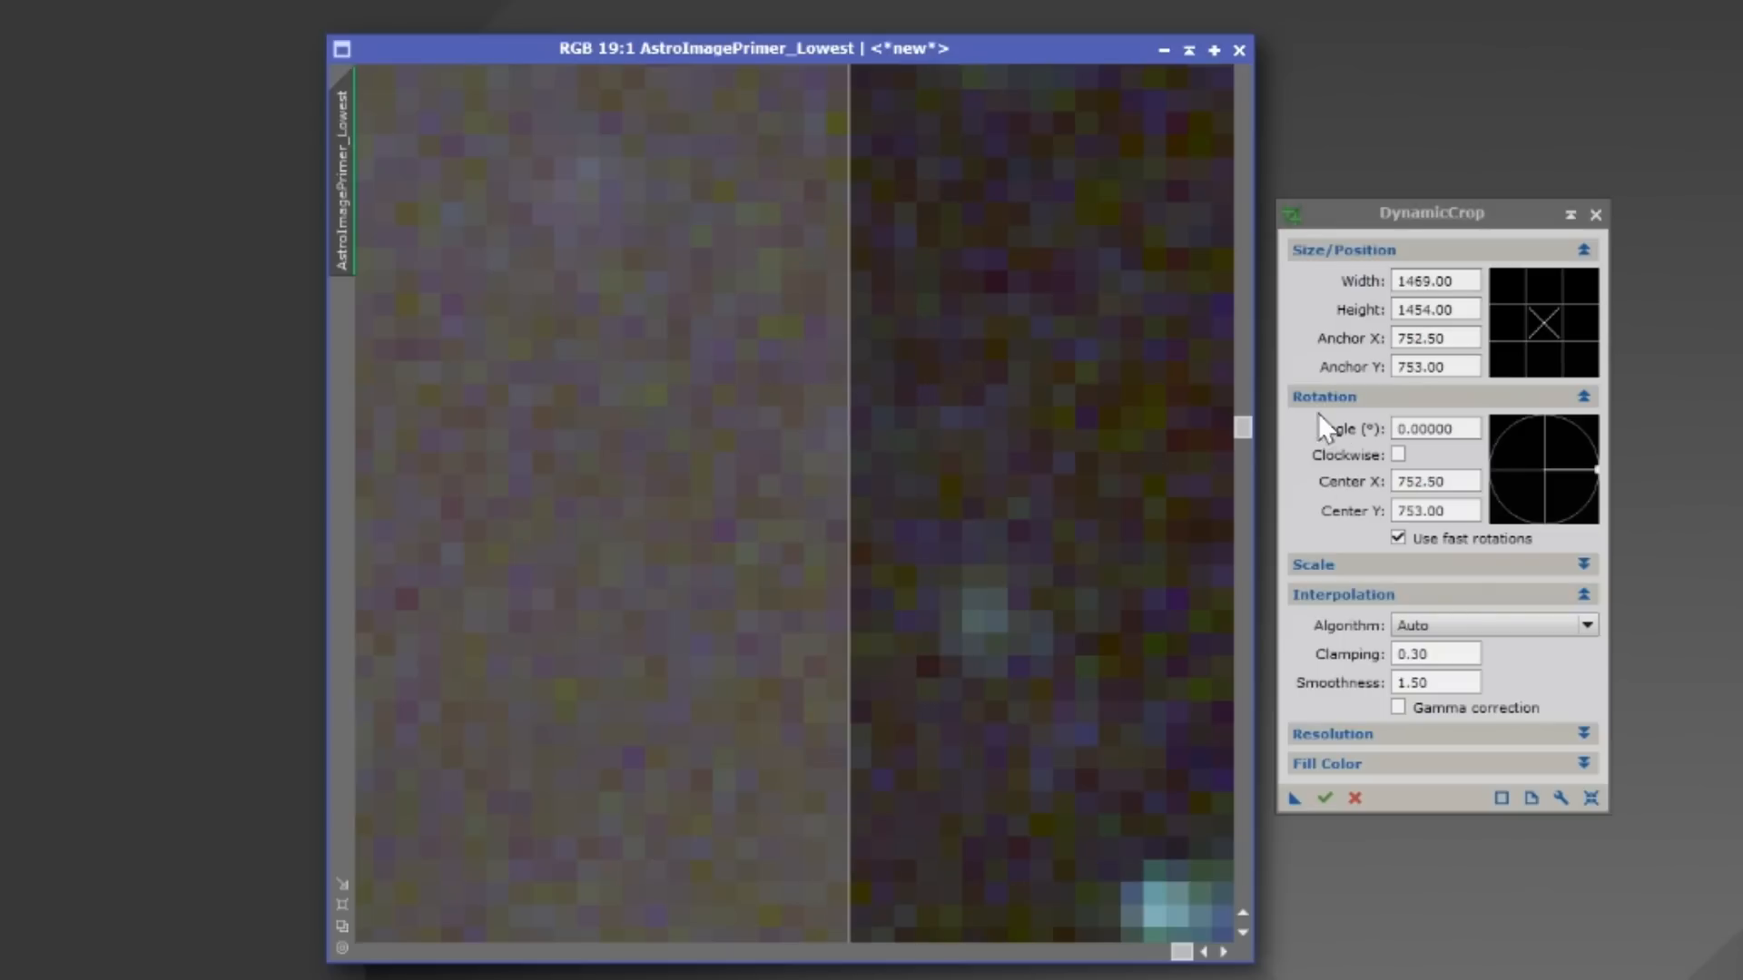
Step: Check the crop region's upper-right corner, apply the crop to the image and close DynamicCrop
drag(1242, 428, 1251, 68)
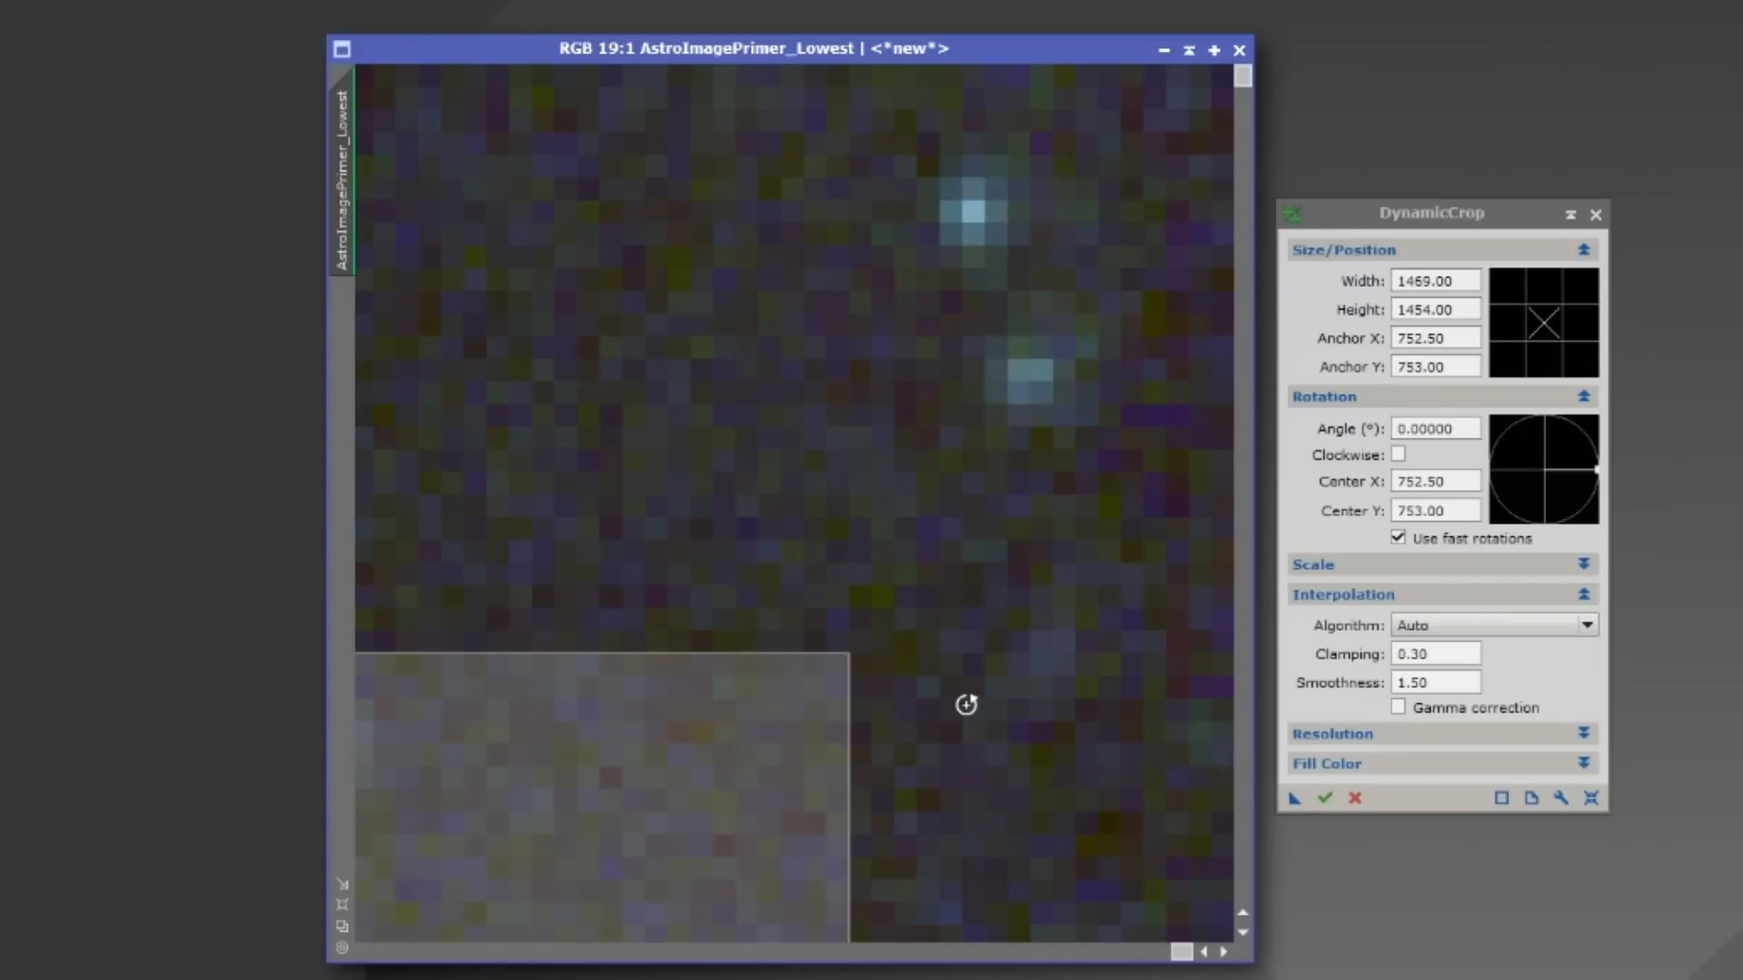
scroll(965, 704, down, 18)
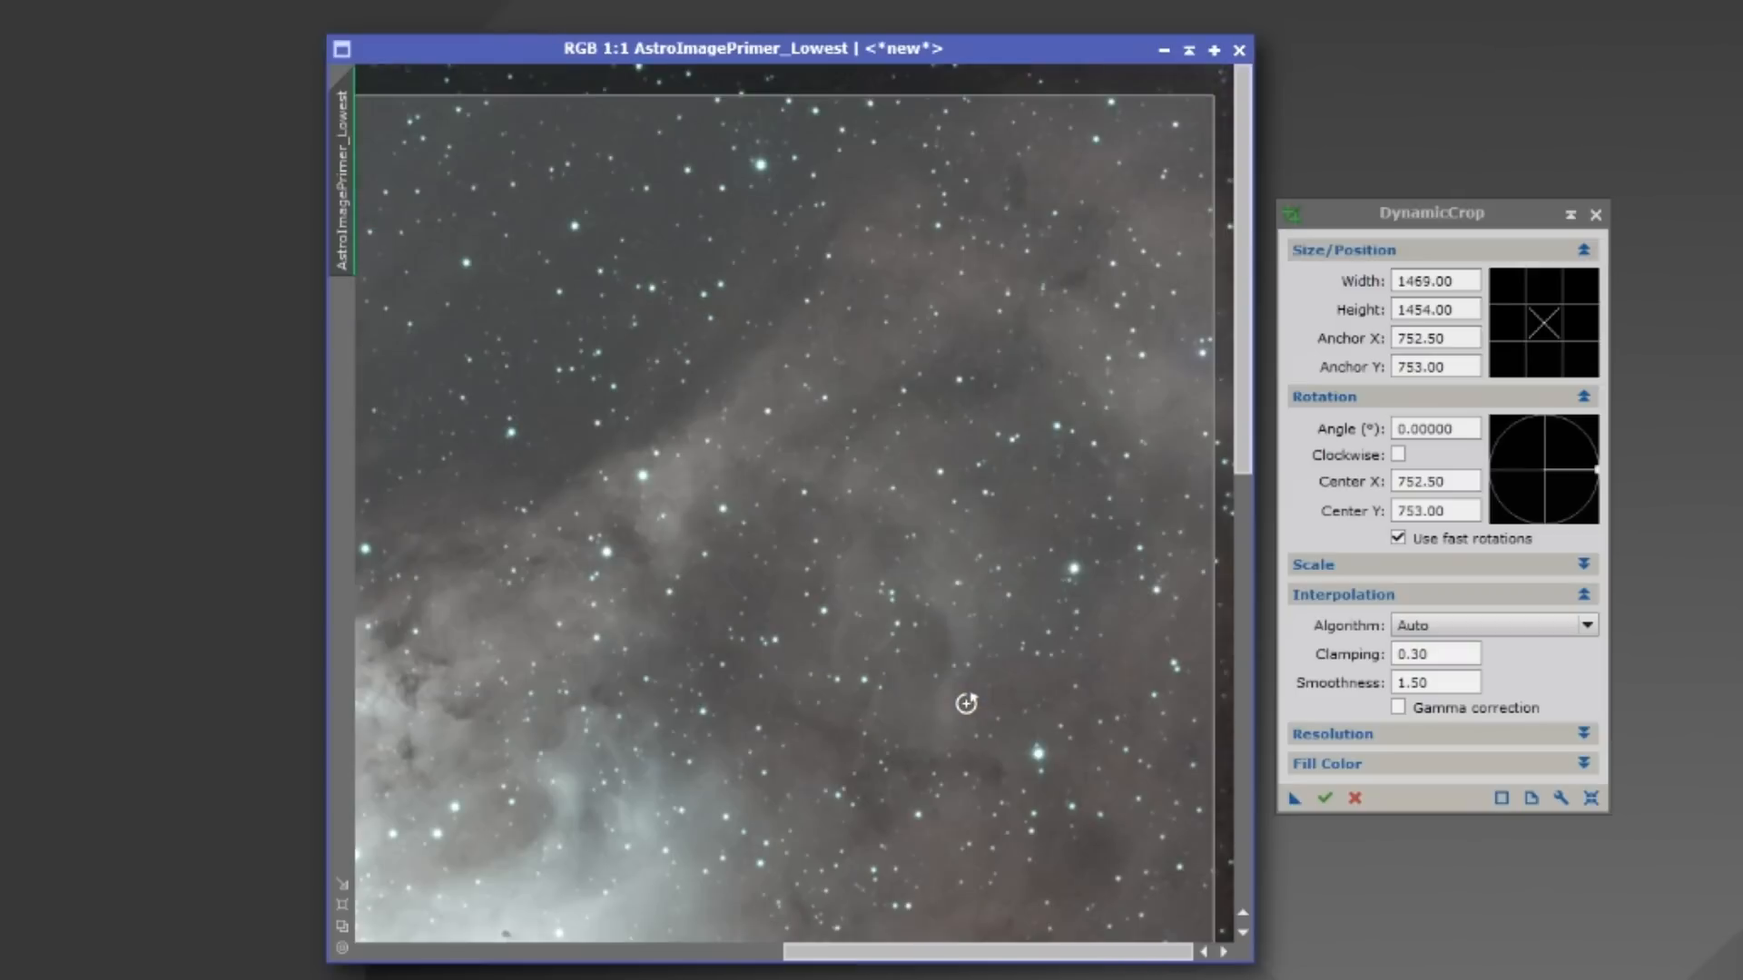
scroll(966, 704, down, 1)
click(1324, 801)
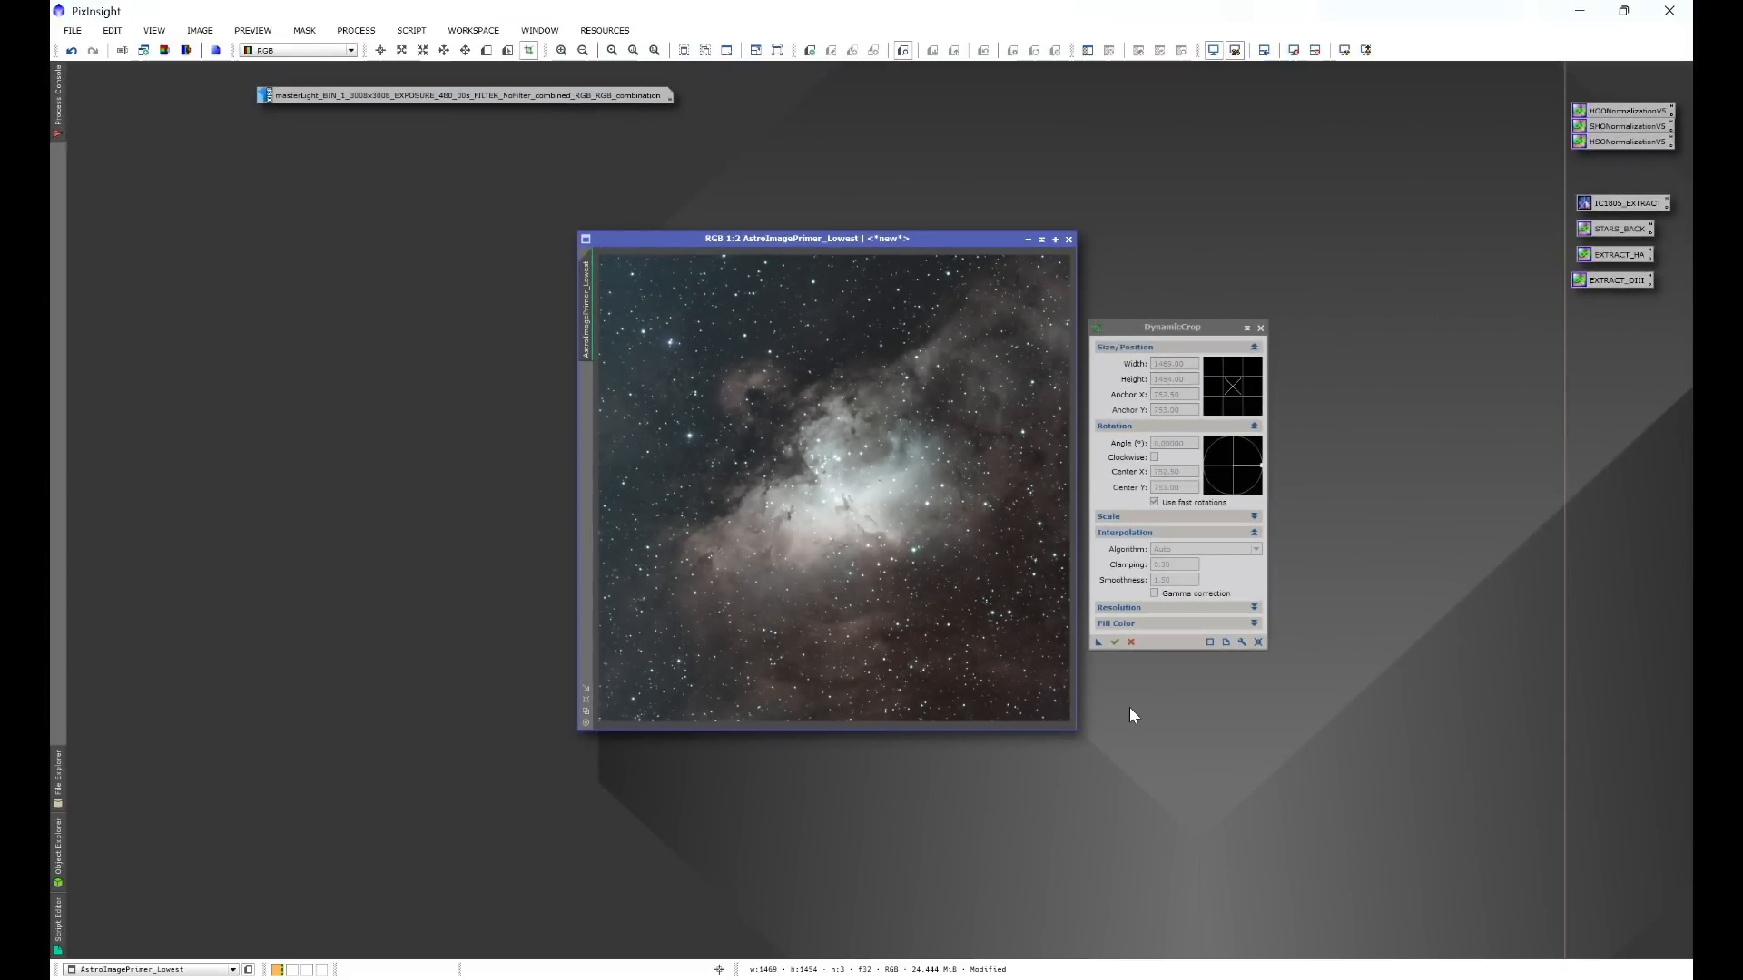
click(1260, 328)
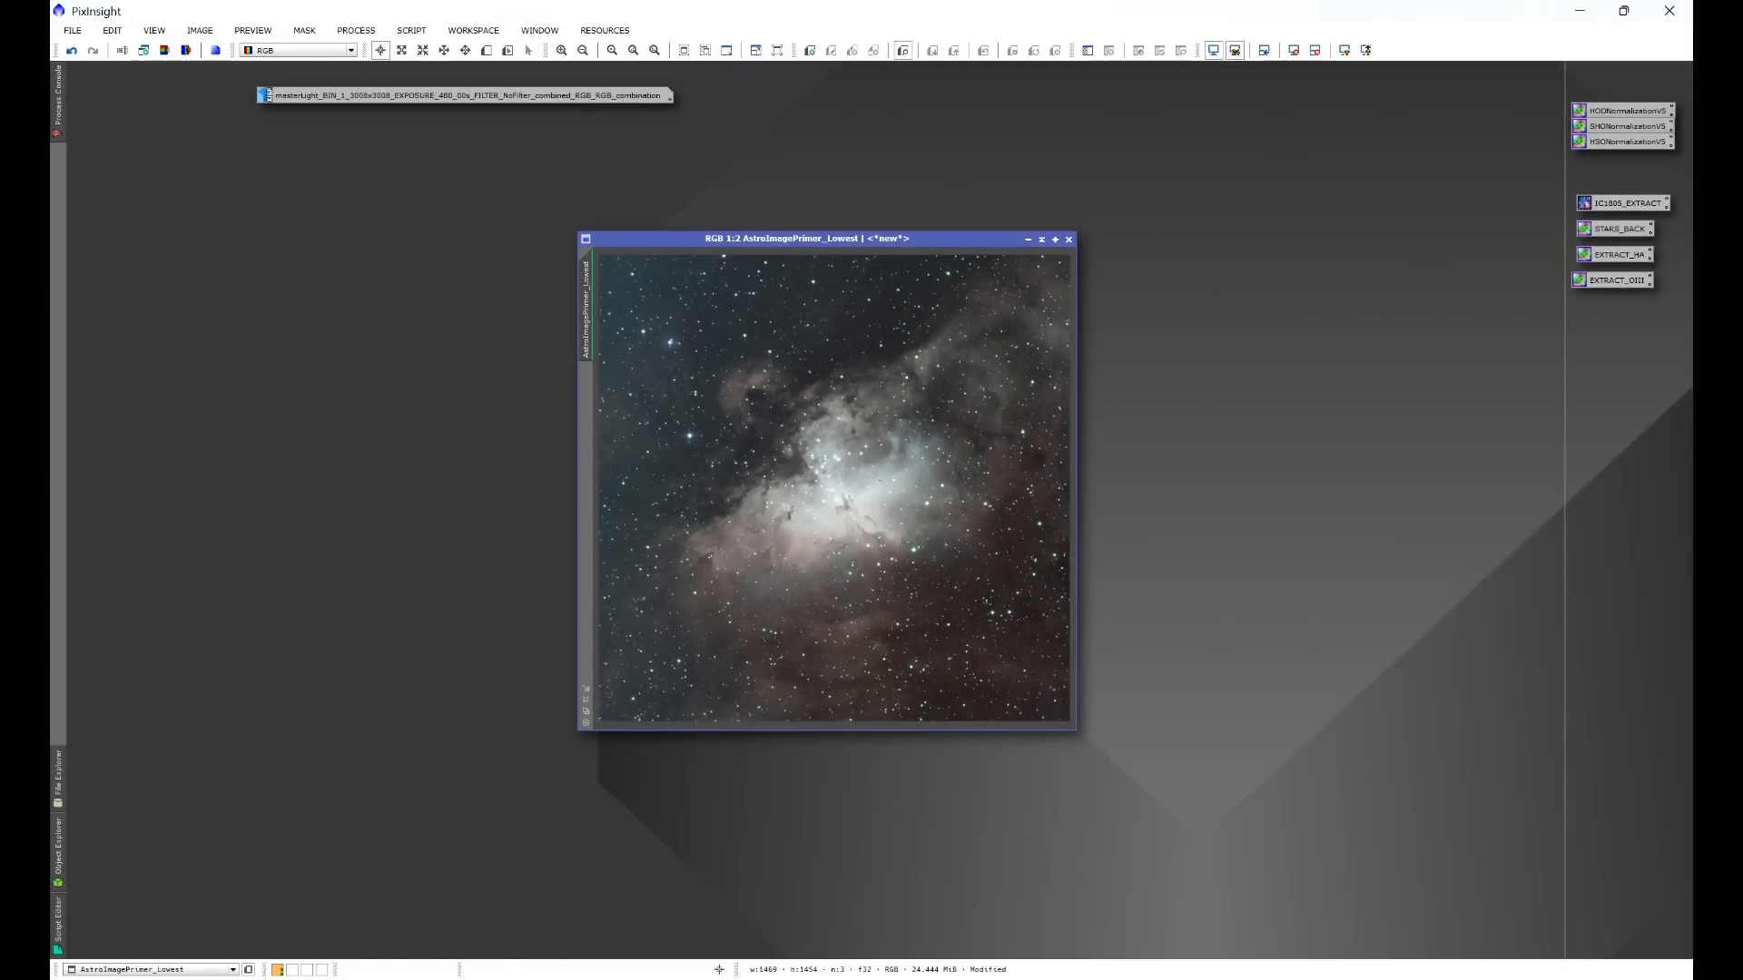
Step: Inspect the right edge and upper-right corner of the cropped image at high magnification
scroll(975, 559, up, 20)
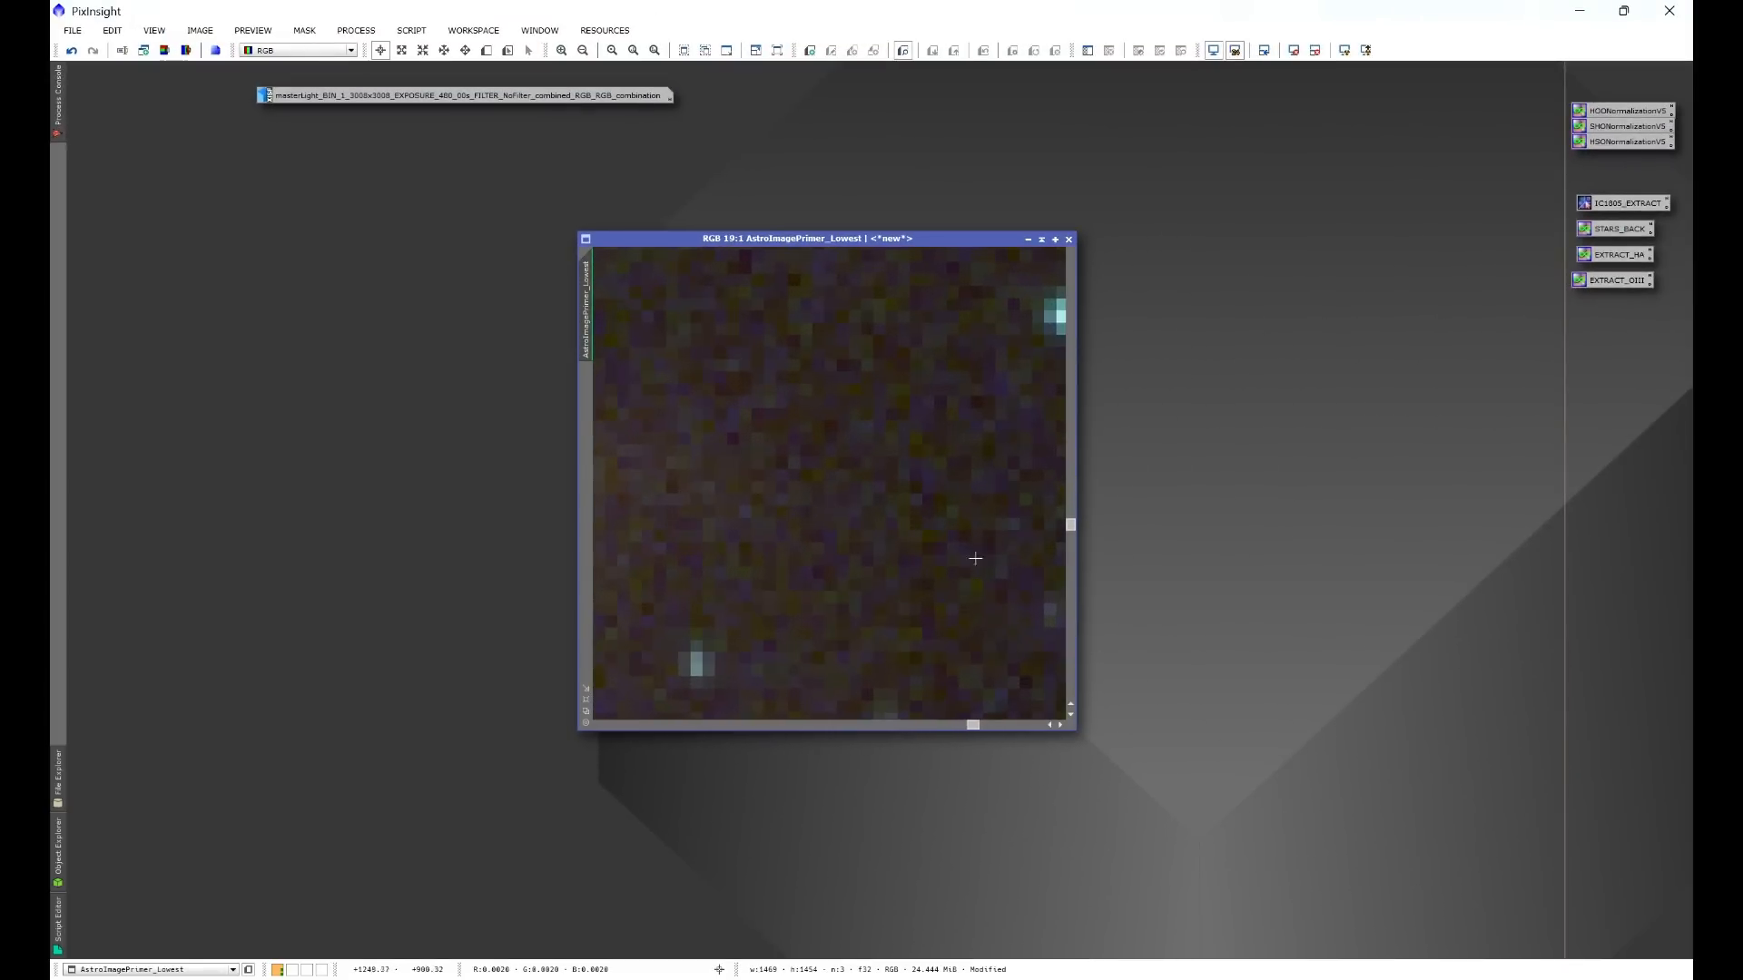
drag(973, 724, 1058, 726)
drag(1070, 523, 1081, 247)
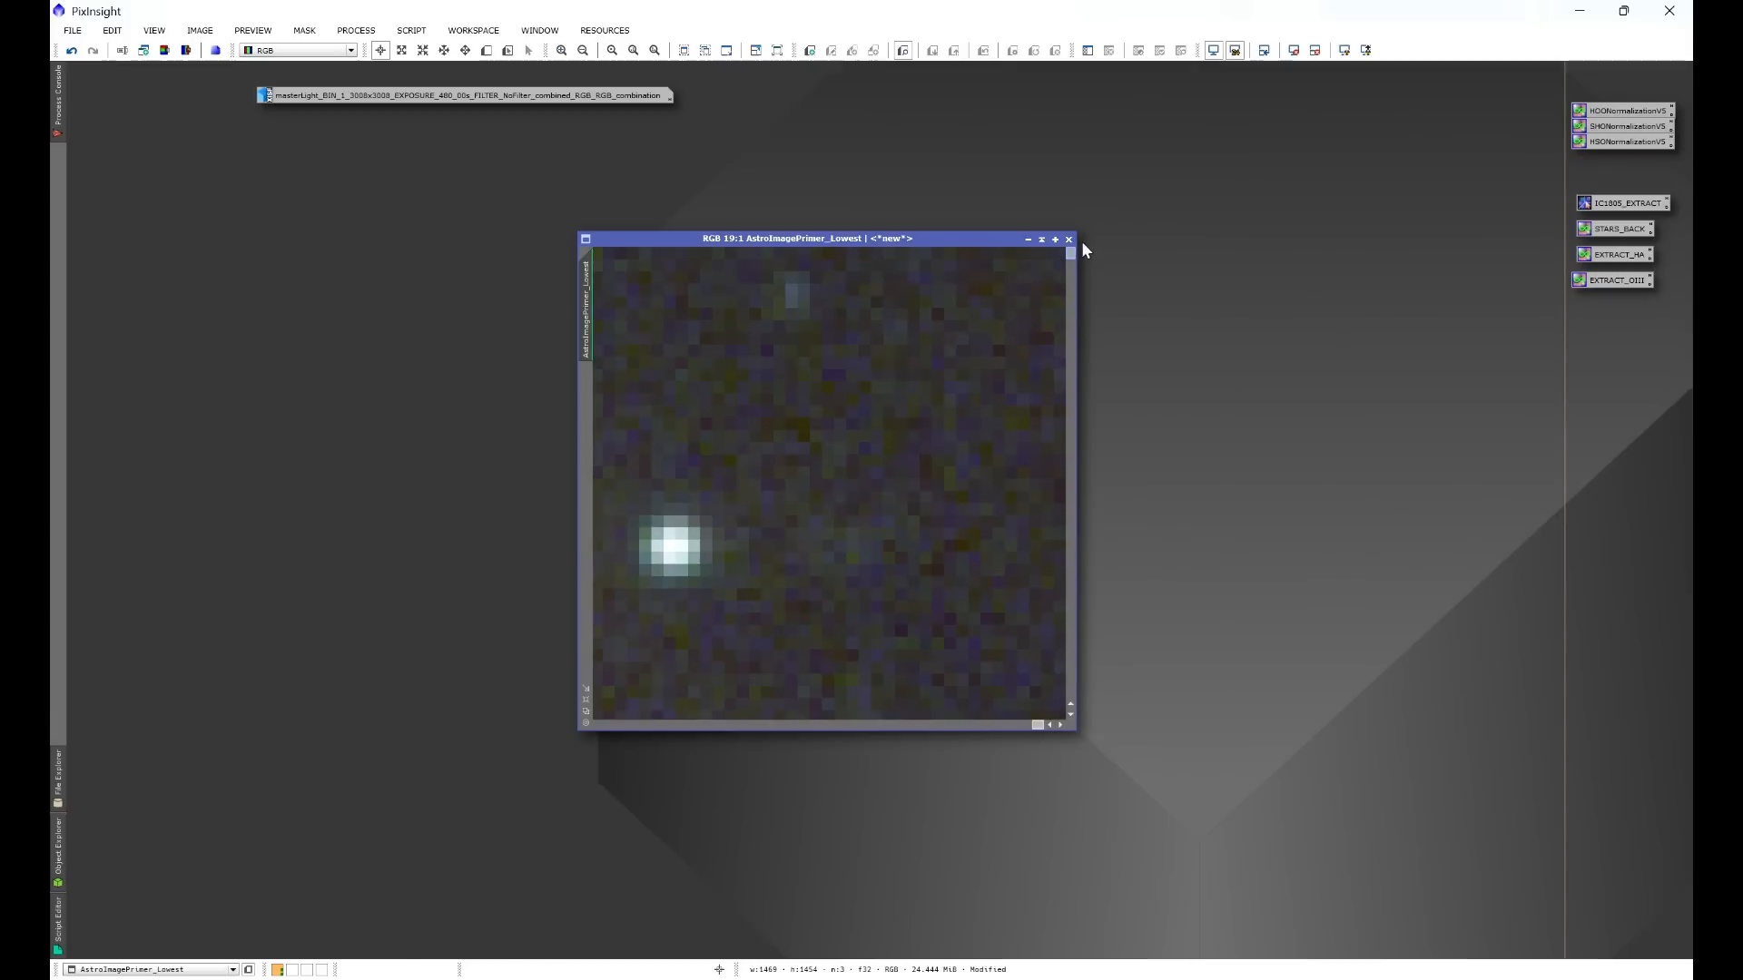
Step: Inspect the upper-left corner and left edge of the cropped image at high magnification
drag(1037, 725, 716, 725)
drag(631, 725, 597, 723)
scroll(847, 595, down, 18)
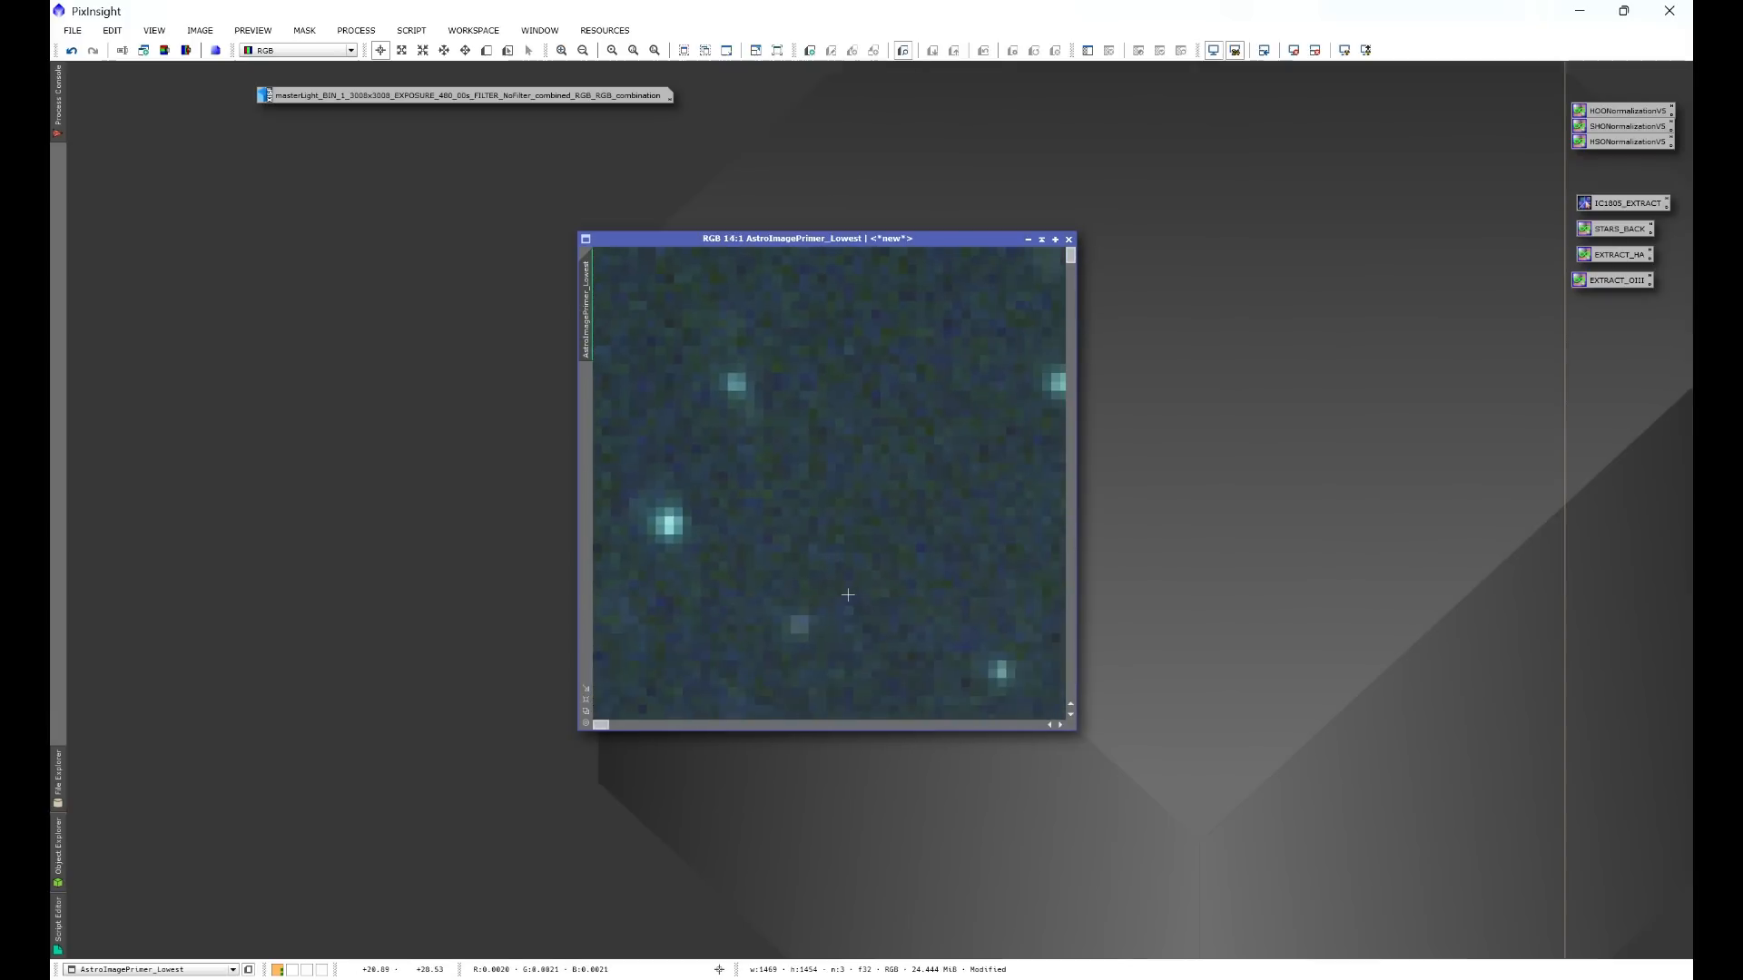
scroll(847, 595, down, 1)
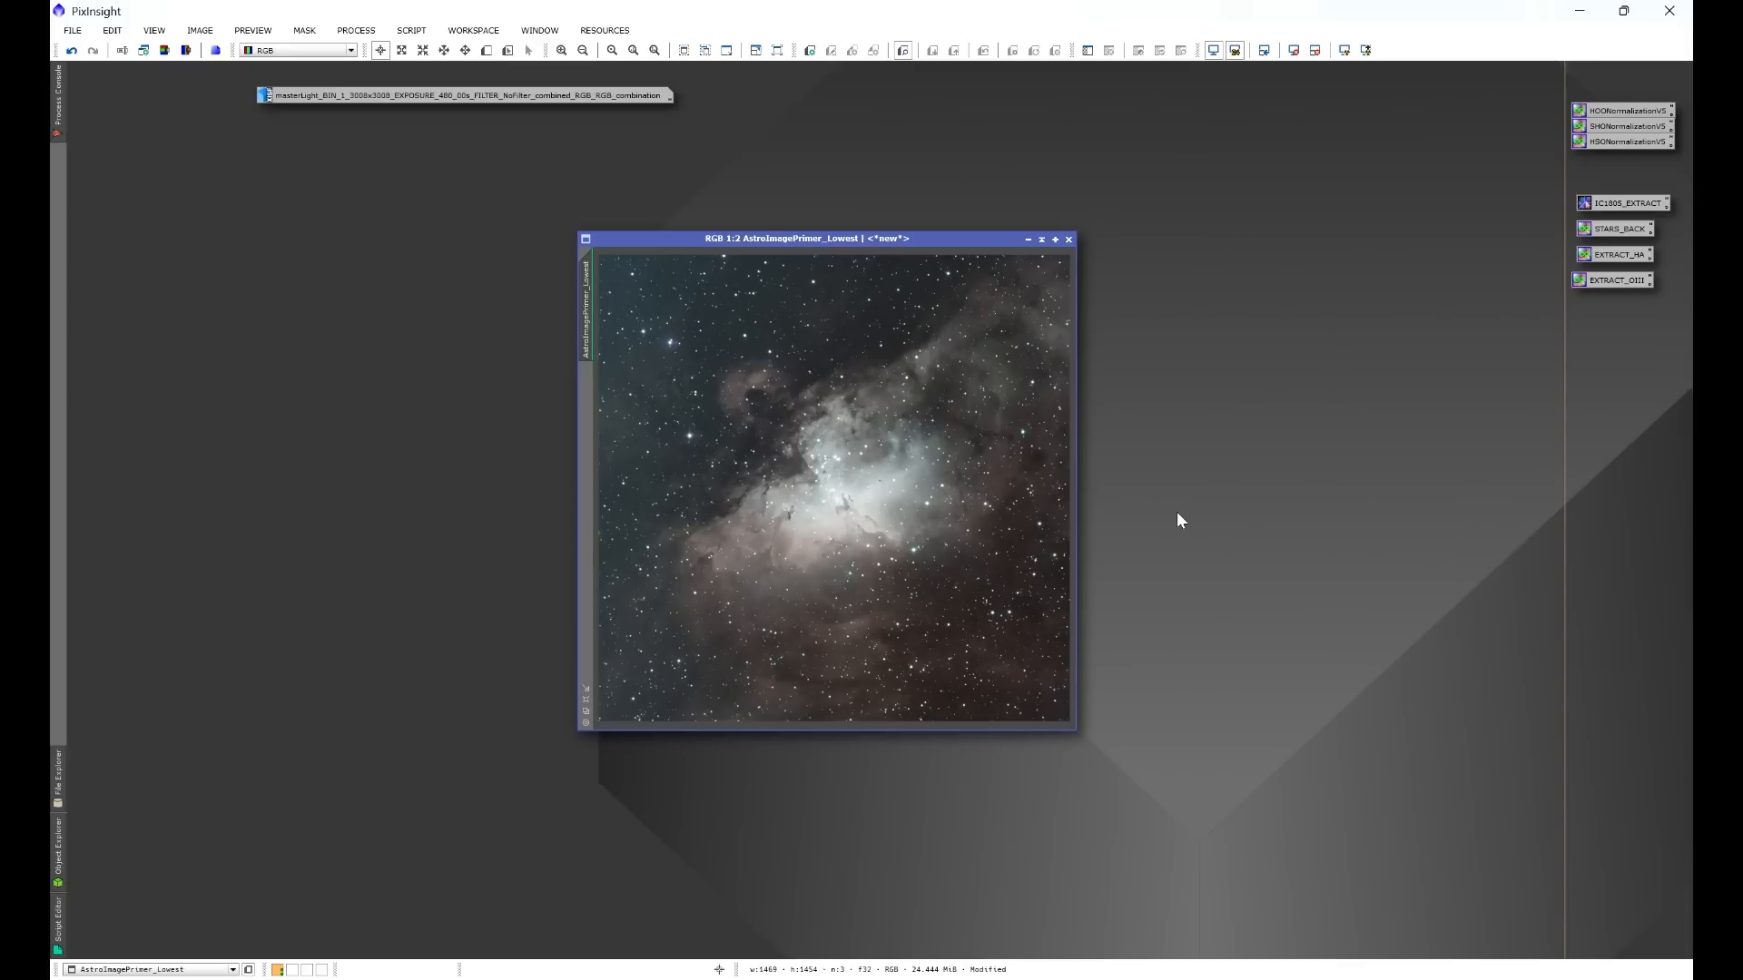
Step: Run the Automatic DBE script on AstroImagePrimer_Lowest with 50 descent paths, tolerance 2.00, Subtract correction and Show Gradient Extracted enabled
click(412, 30)
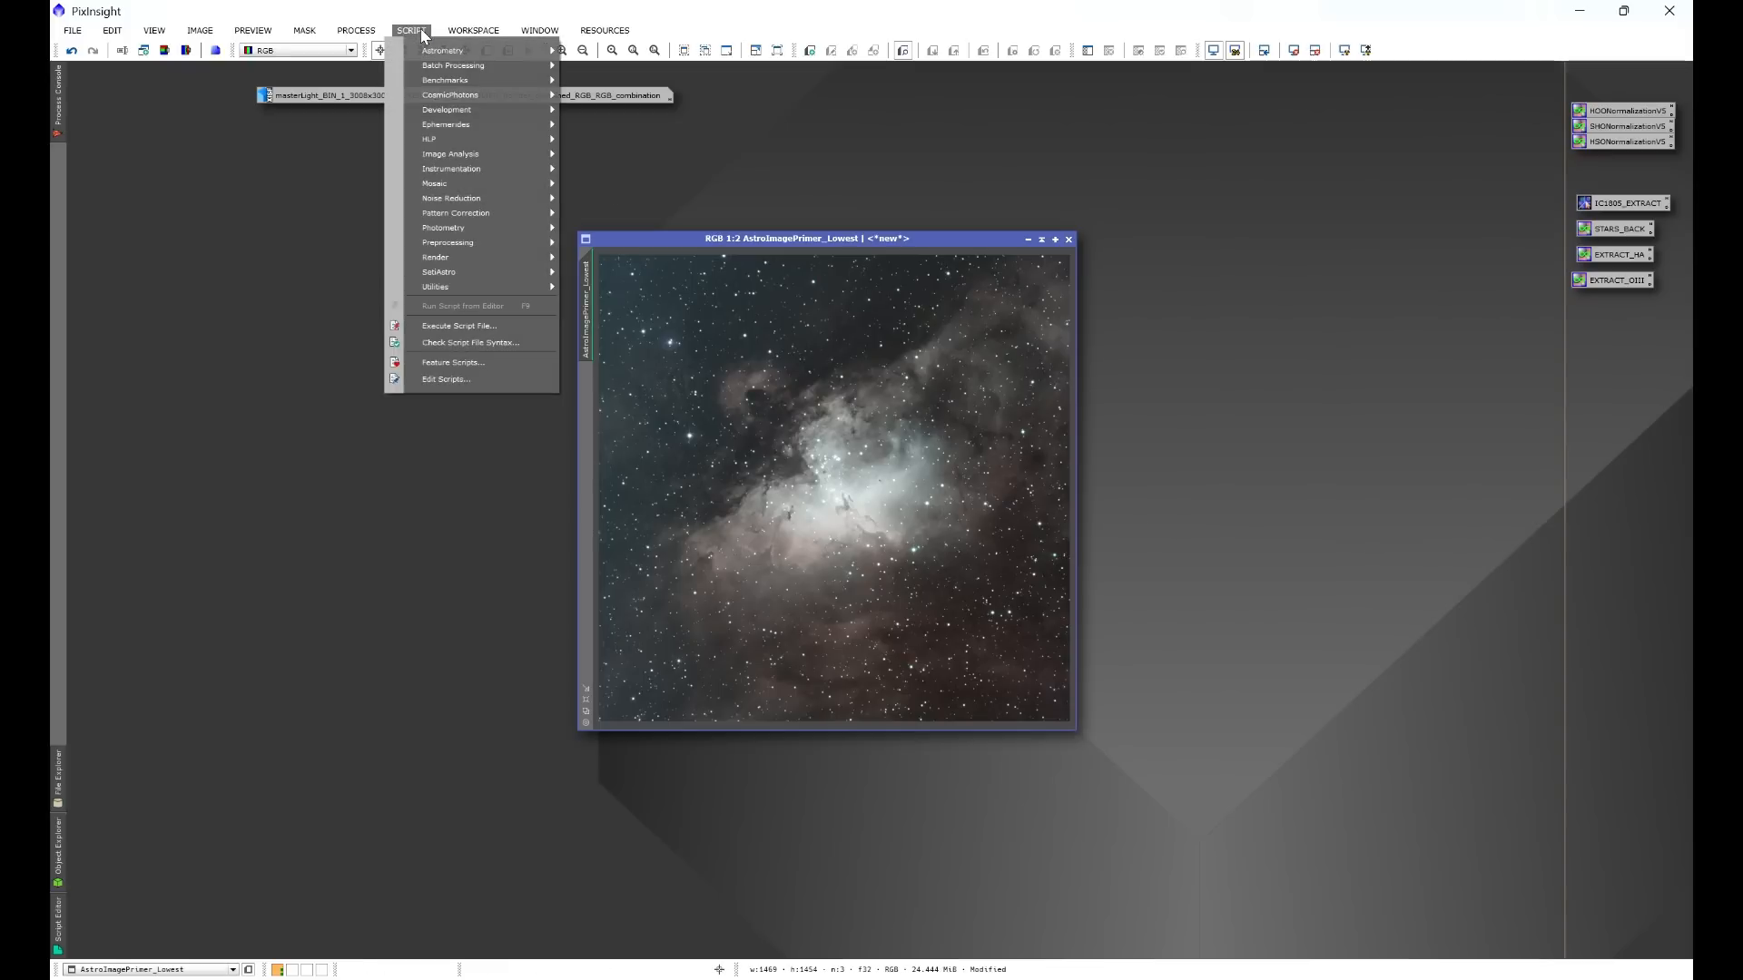
mouse_move(461, 272)
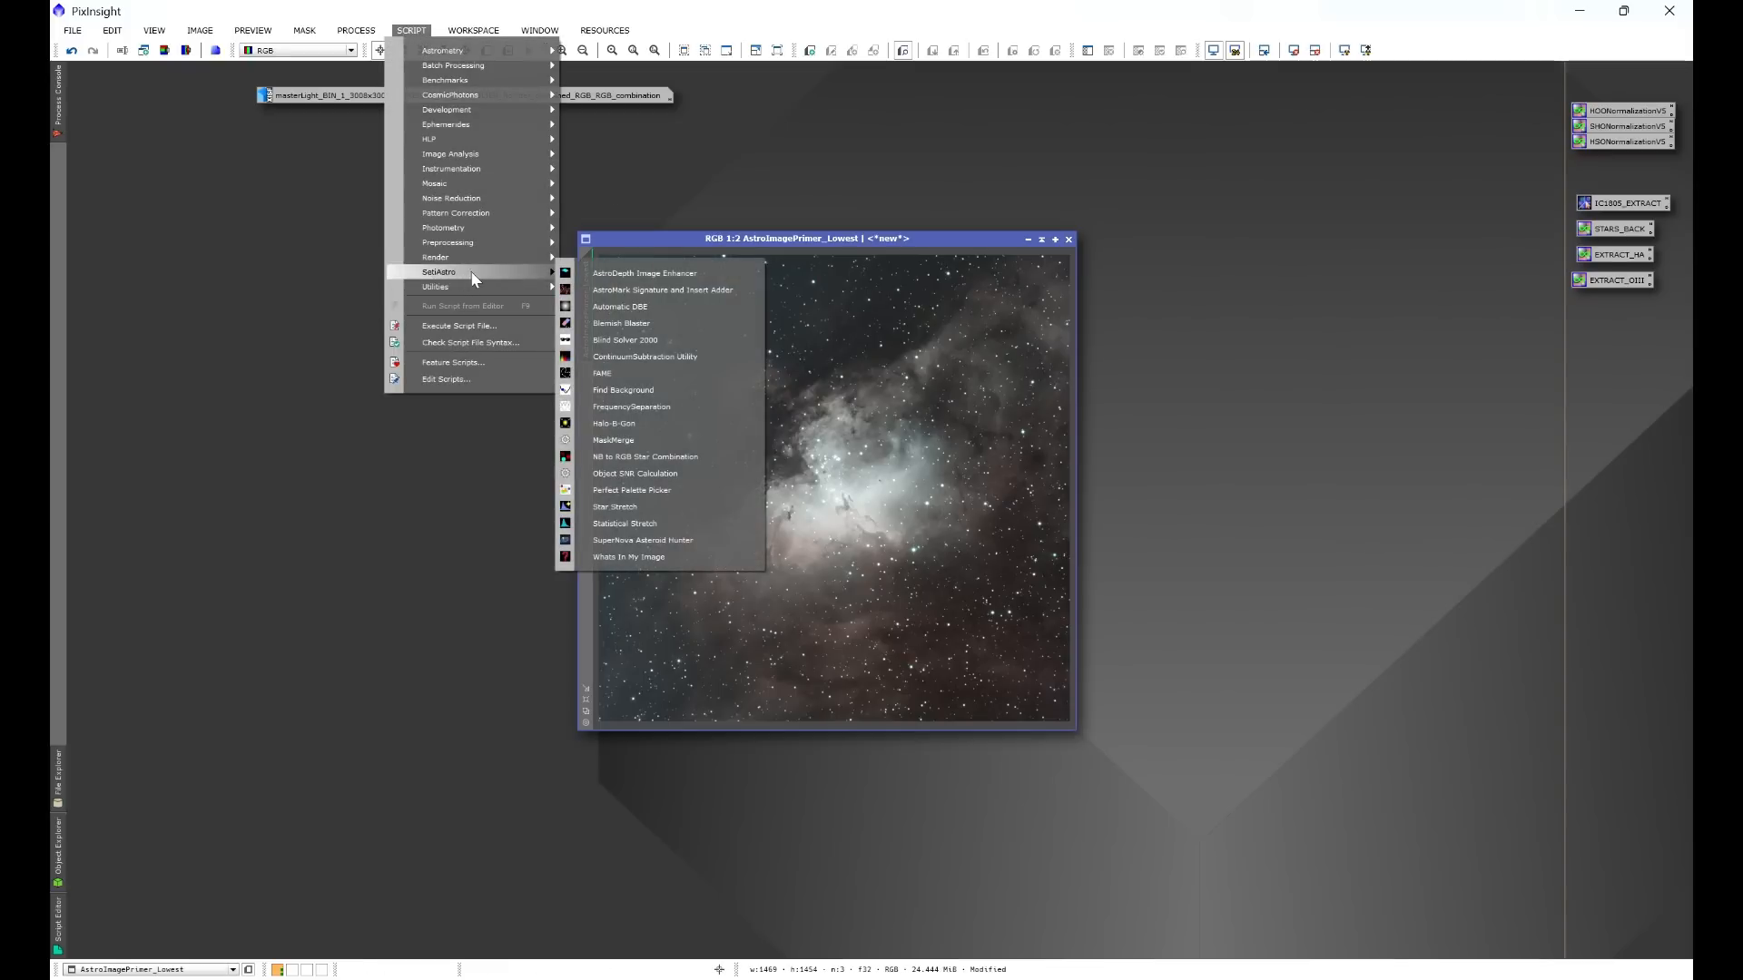
click(607, 303)
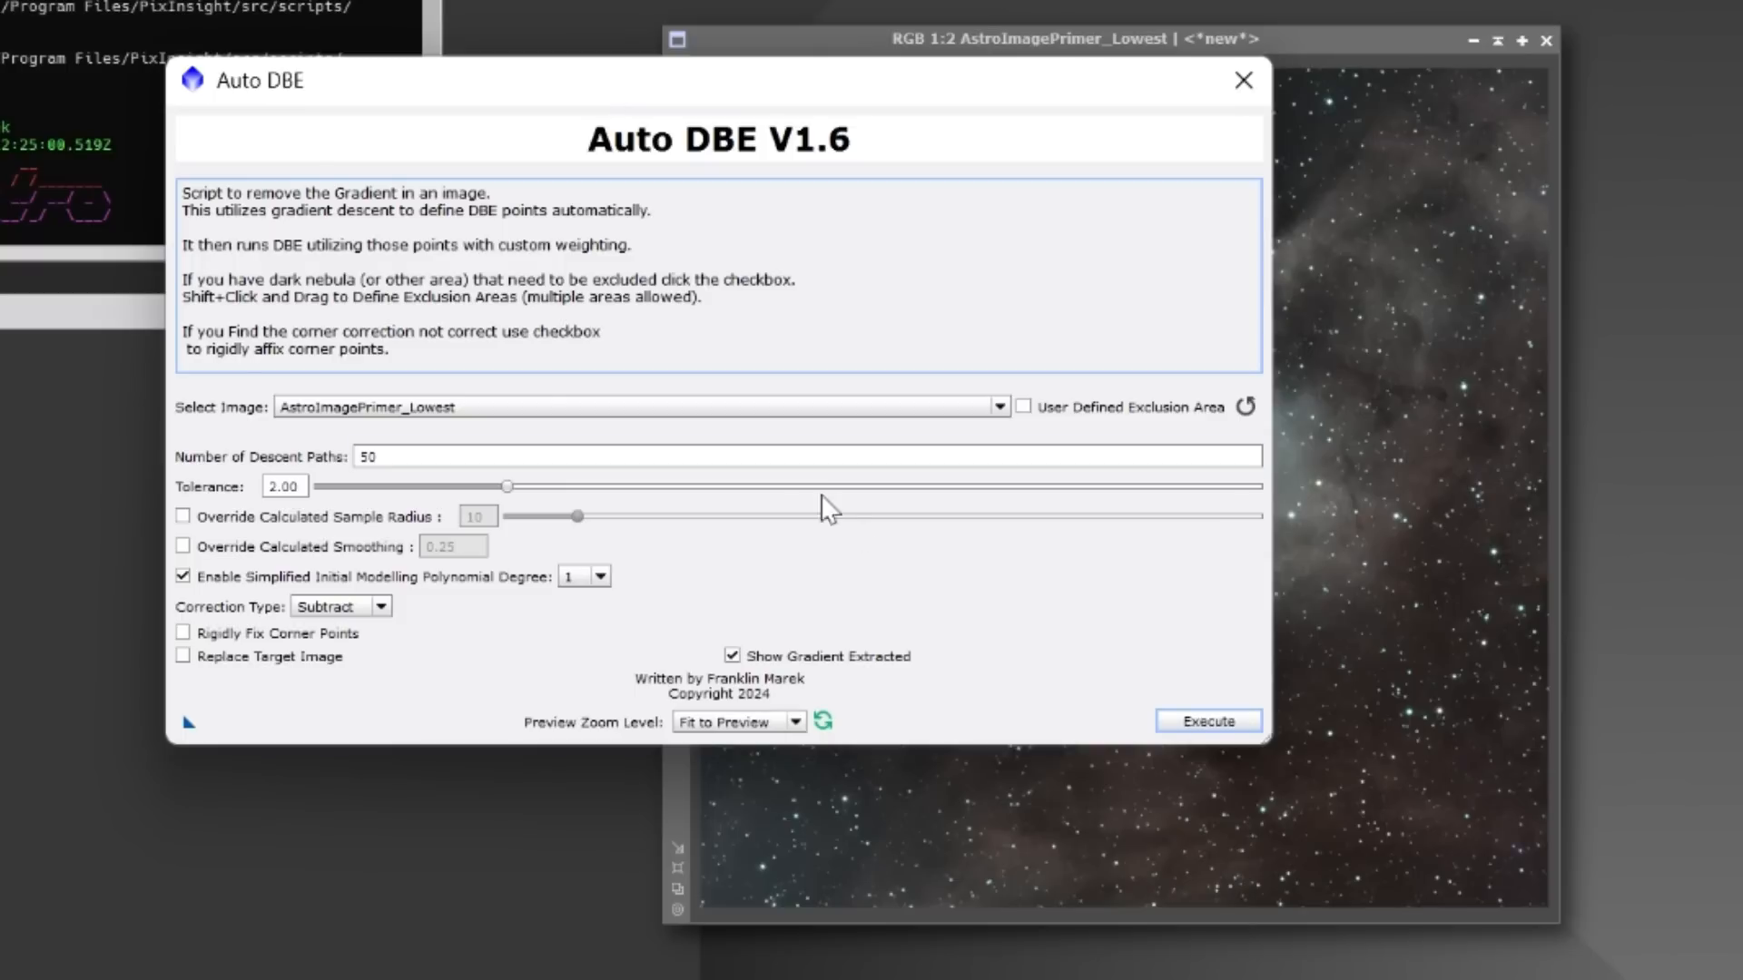
click(1212, 721)
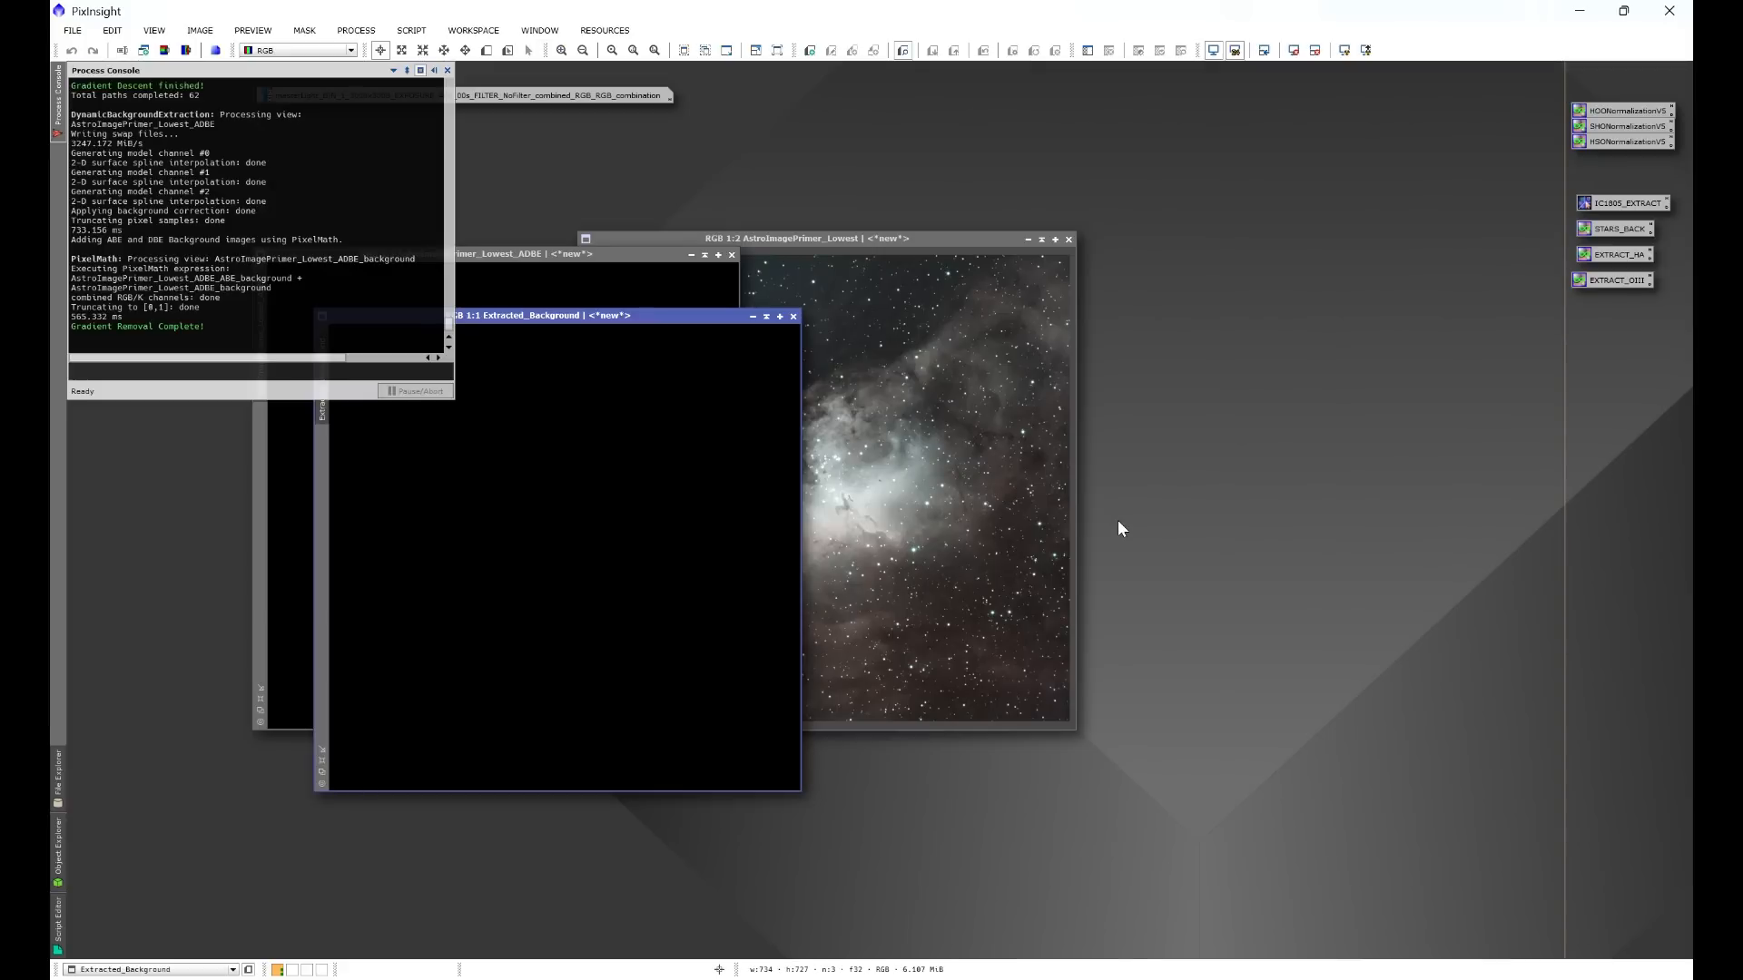
Step: Auto-stretch the Extracted_Background image to view the removed gradient, then close it
drag(616, 314, 998, 318)
key(ctrl+a)
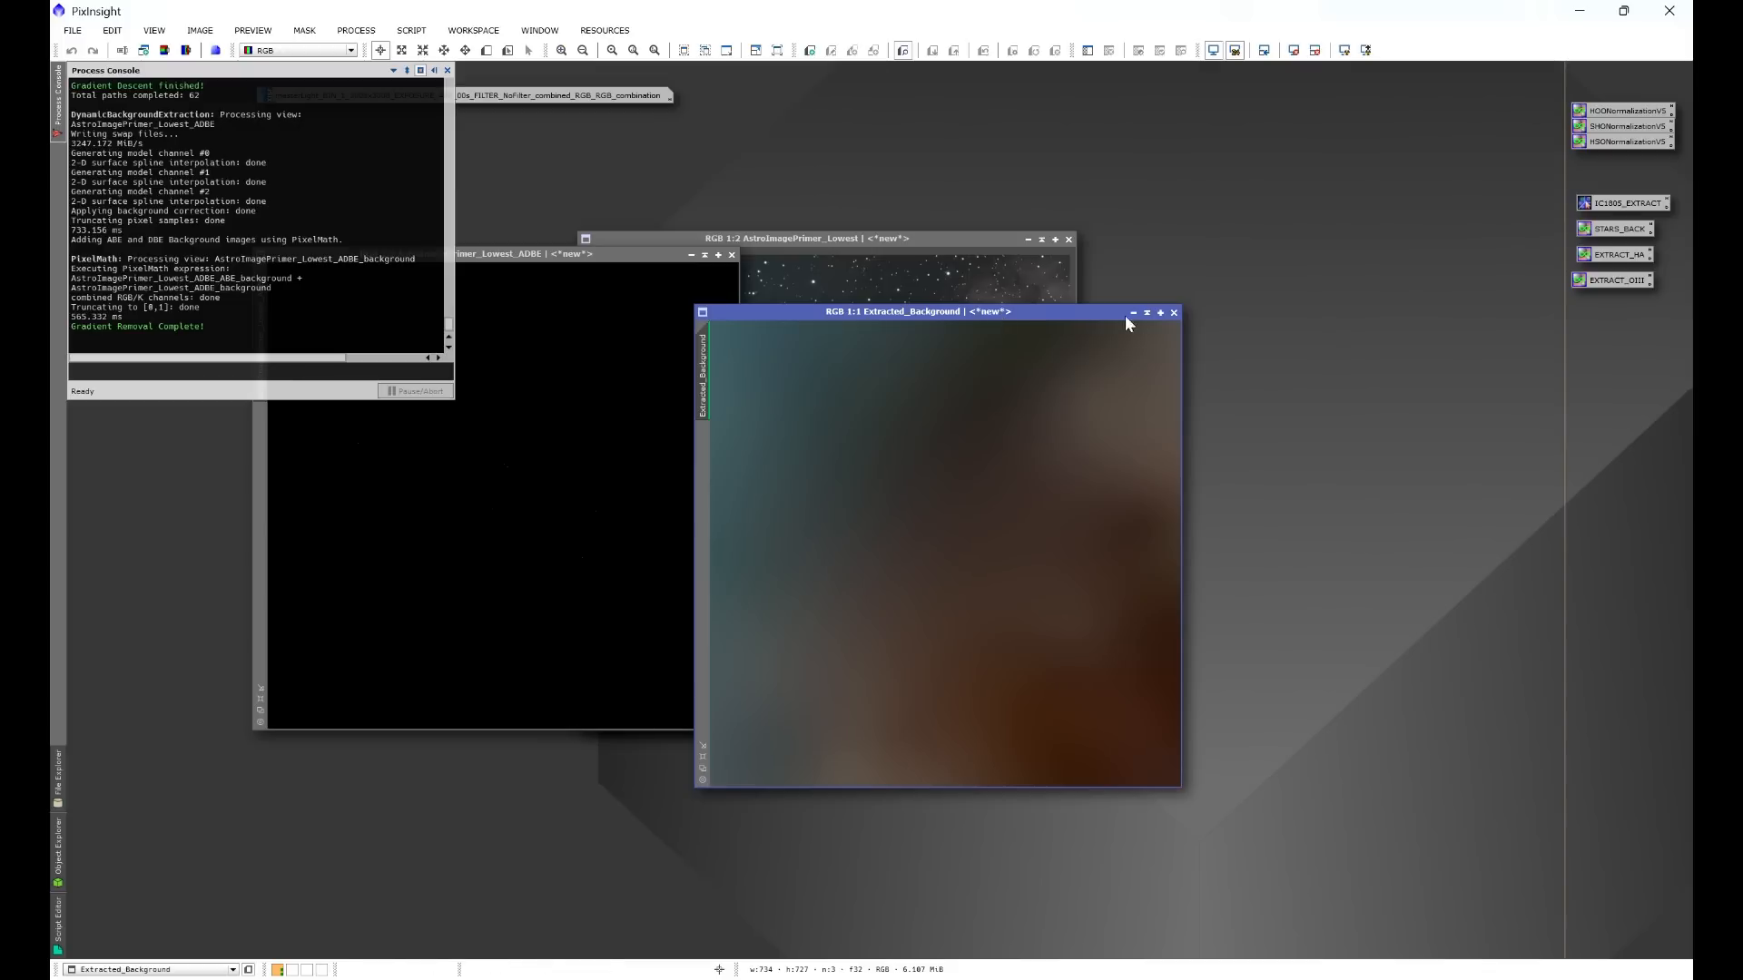
click(1174, 313)
Step: Auto-stretch the AstroImagePrimer_Lowest_ADBE image and arrange it side by side with the uncorrected original
drag(624, 253, 1158, 265)
key(ctrl+a)
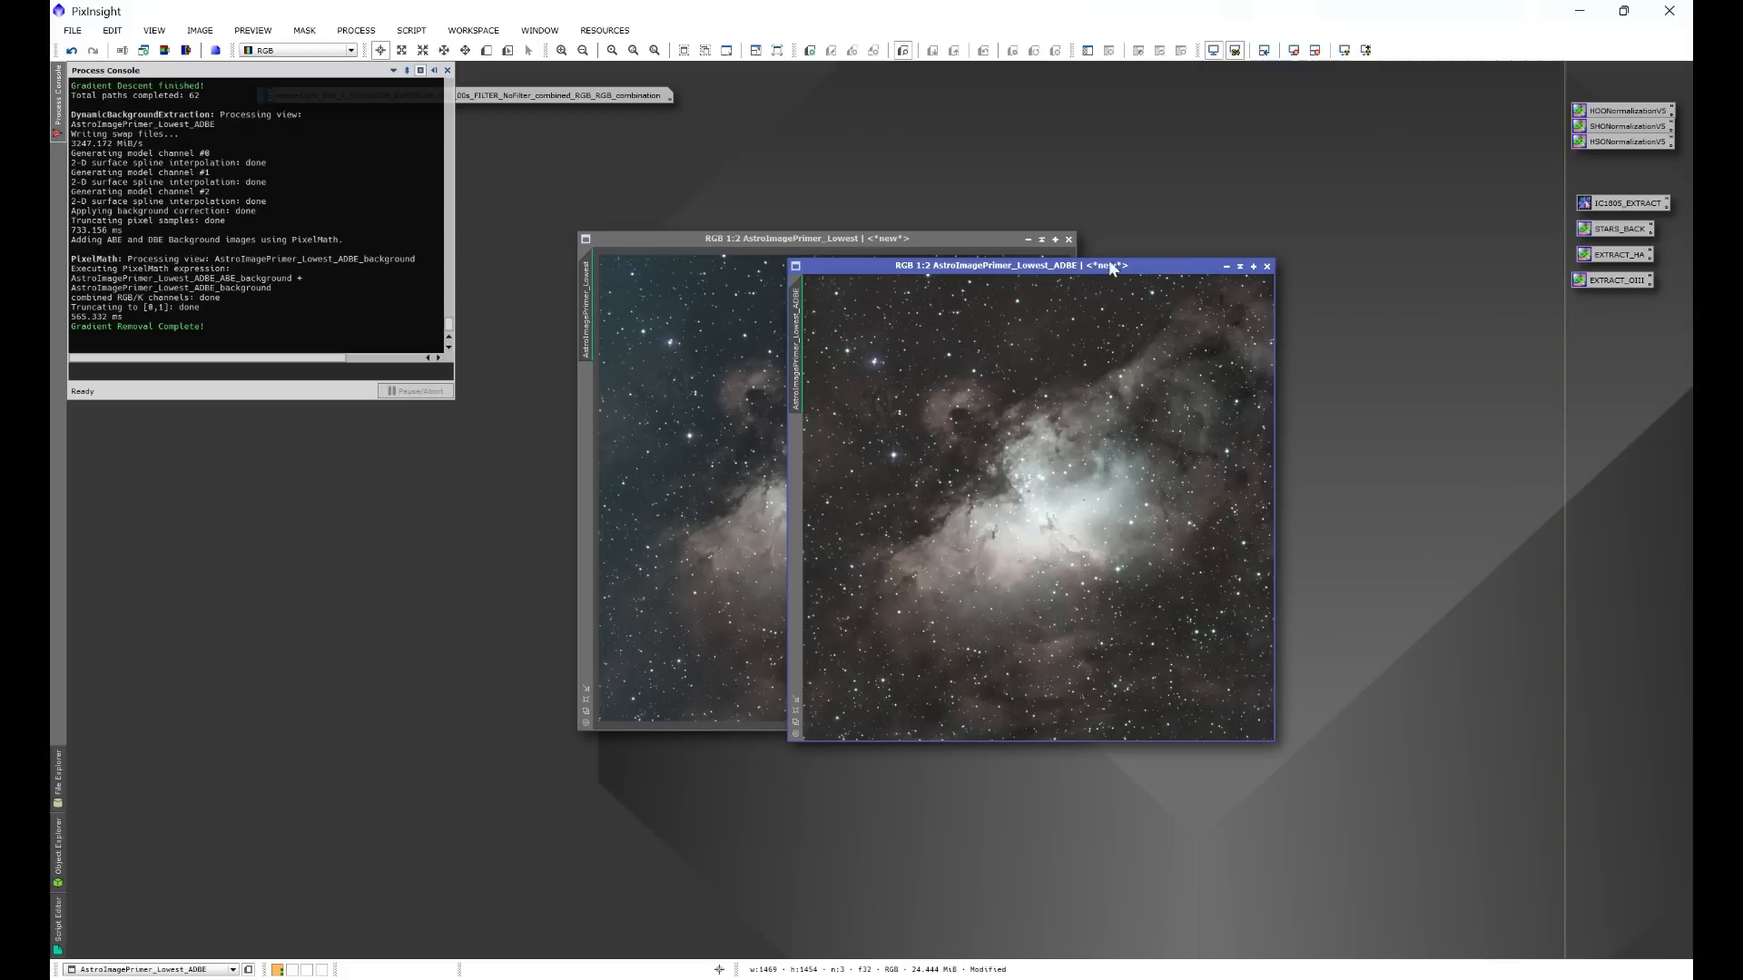
click(448, 70)
drag(711, 242, 422, 261)
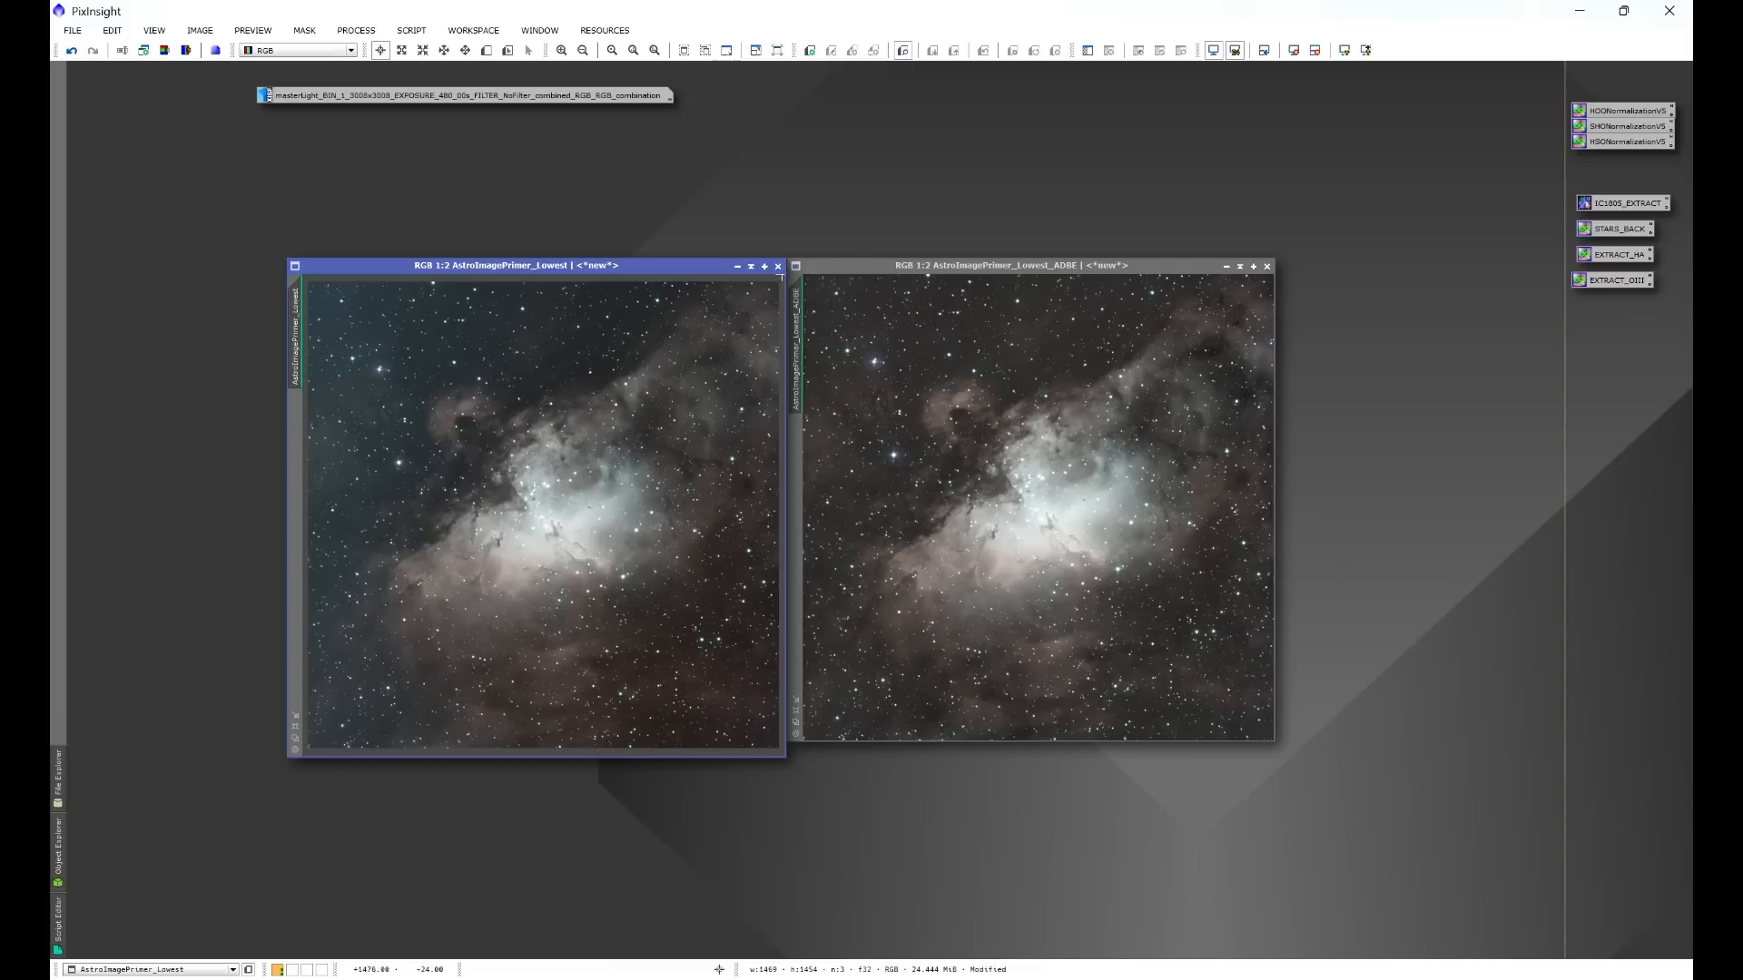
Step: Close the uncorrected AstroImagePrimer_Lowest image without saving and move the gradient-corrected image to the middle of the workspace
key(ctrl+w)
click(889, 540)
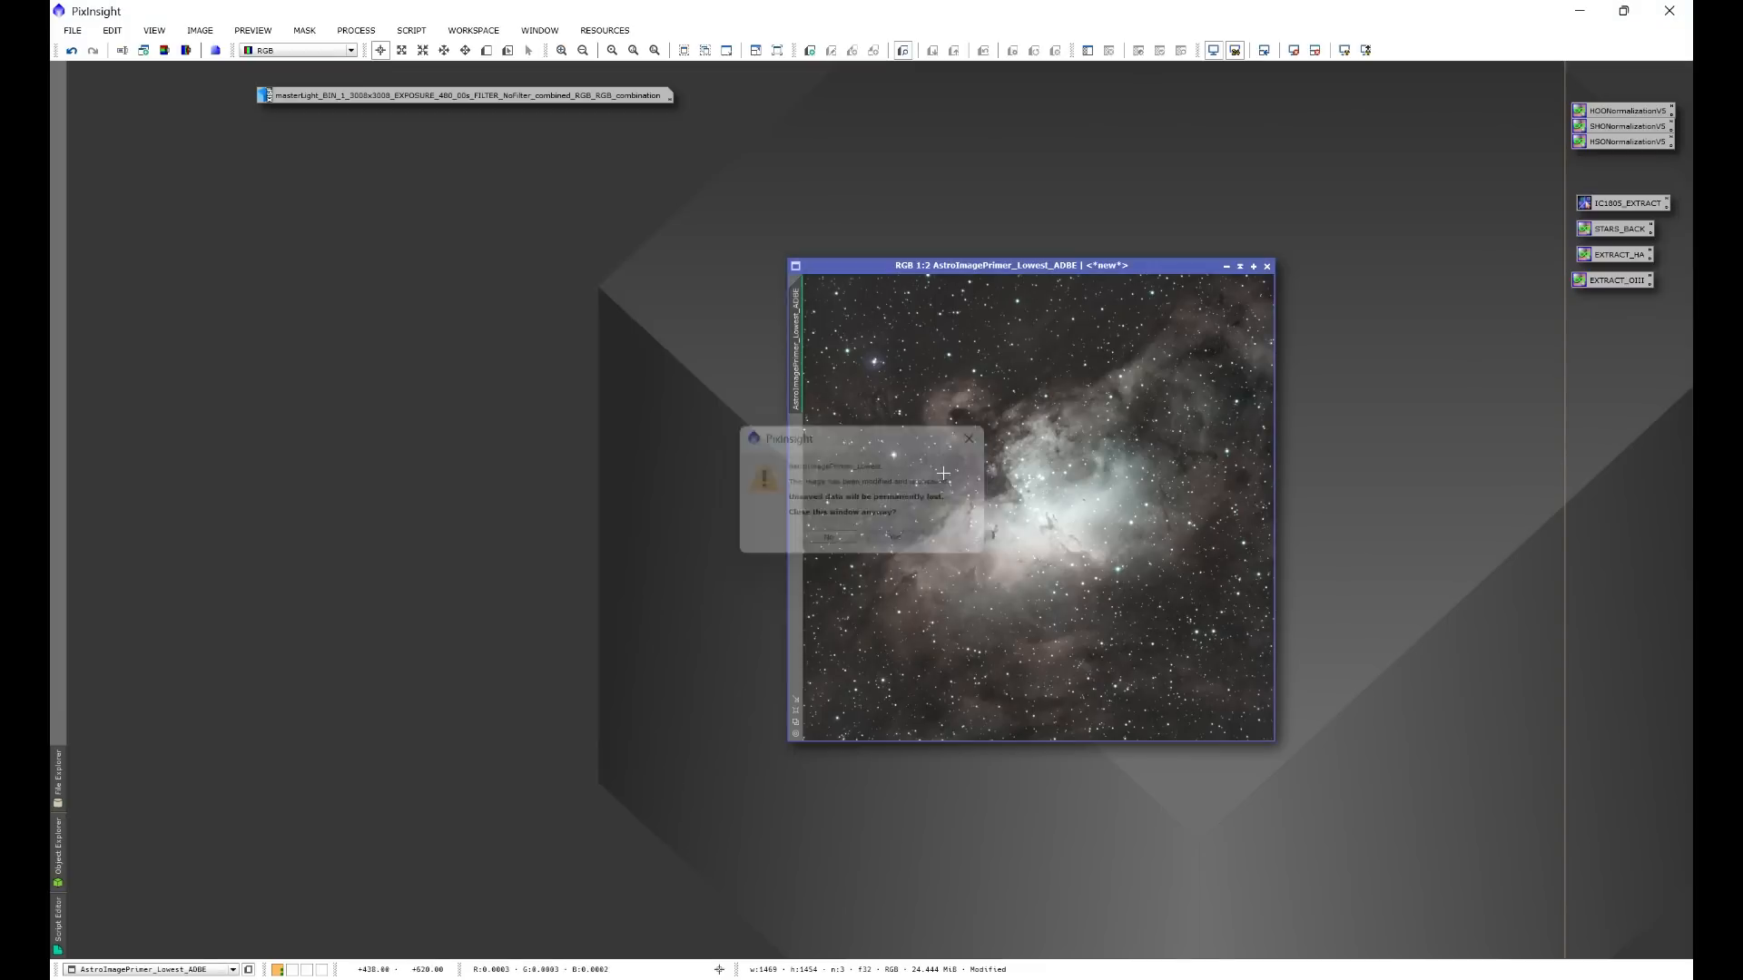
drag(1011, 267, 776, 258)
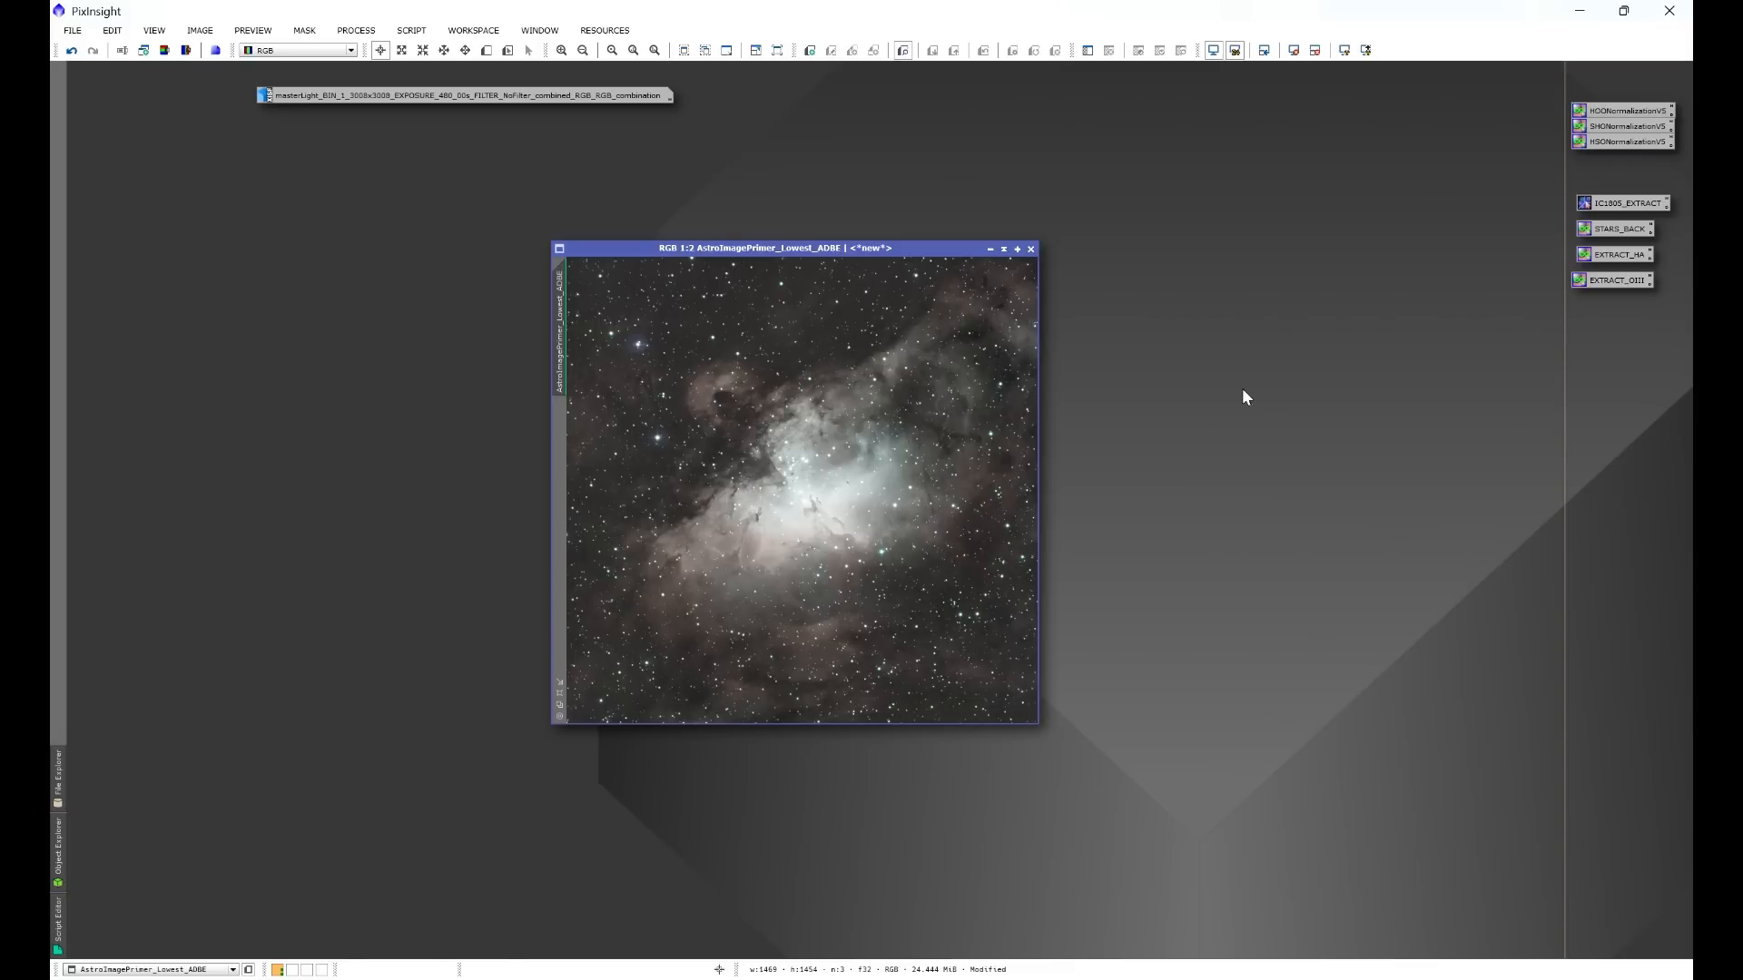
Step: Open the Star Console script and select AstroImagePrimer_Lowest_ADBE as the image to analyze
click(411, 30)
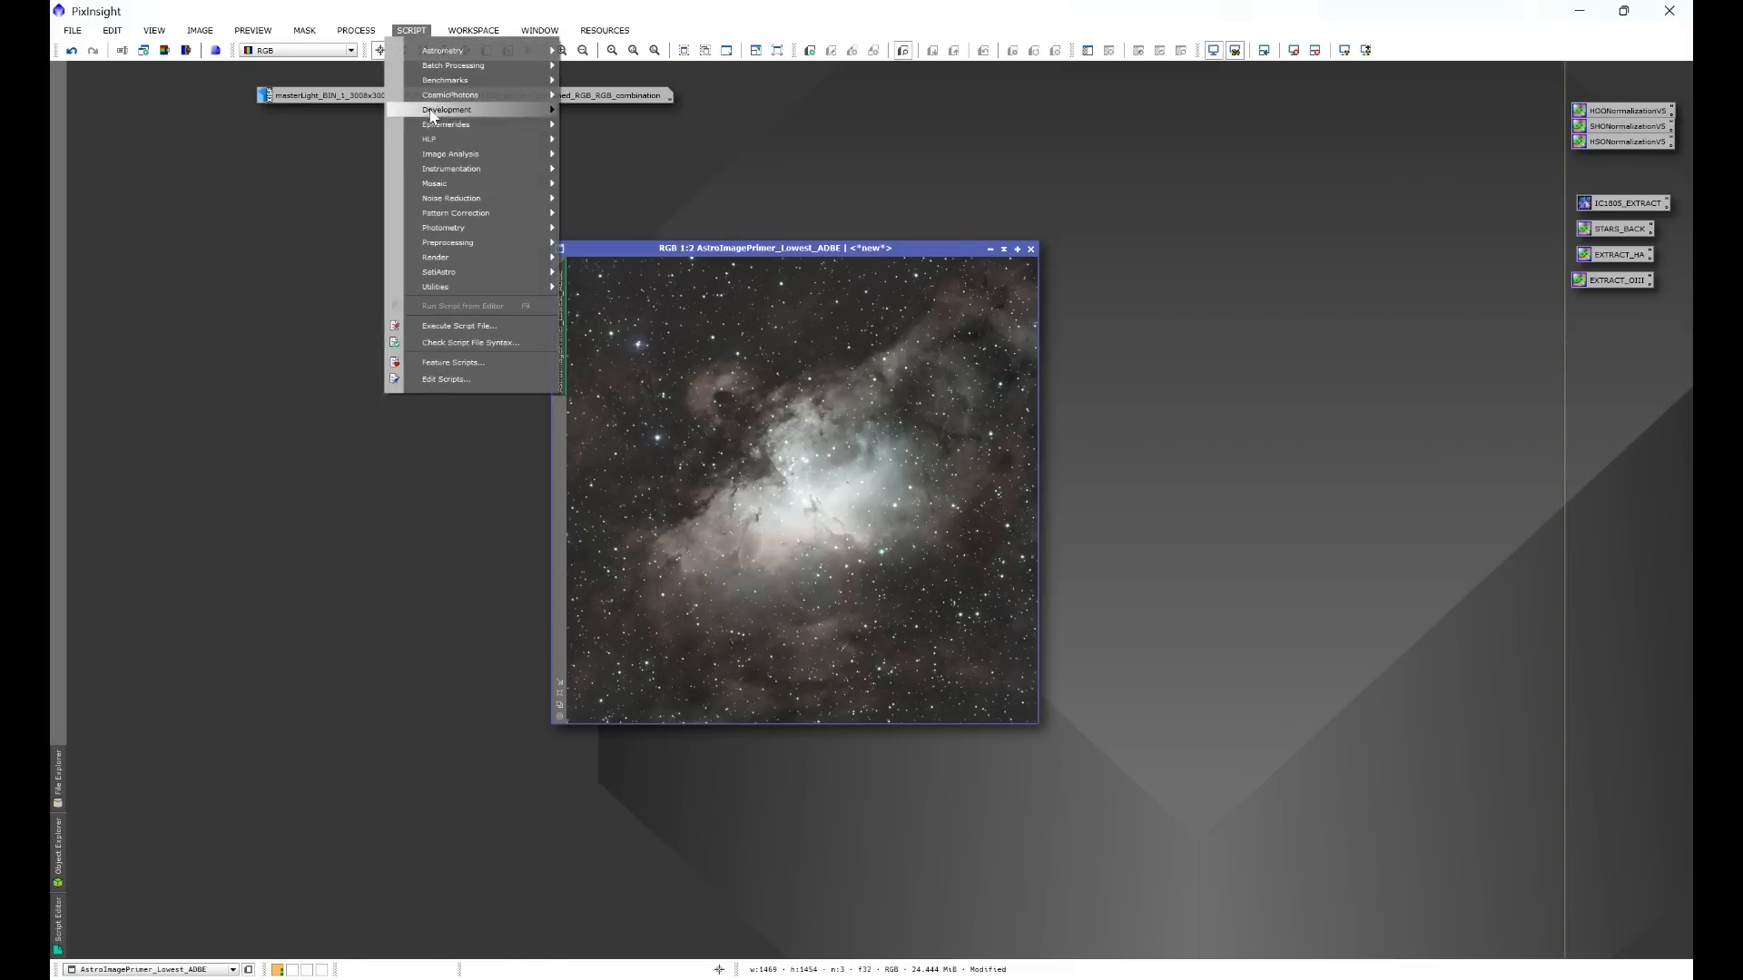
mouse_move(434, 138)
click(630, 188)
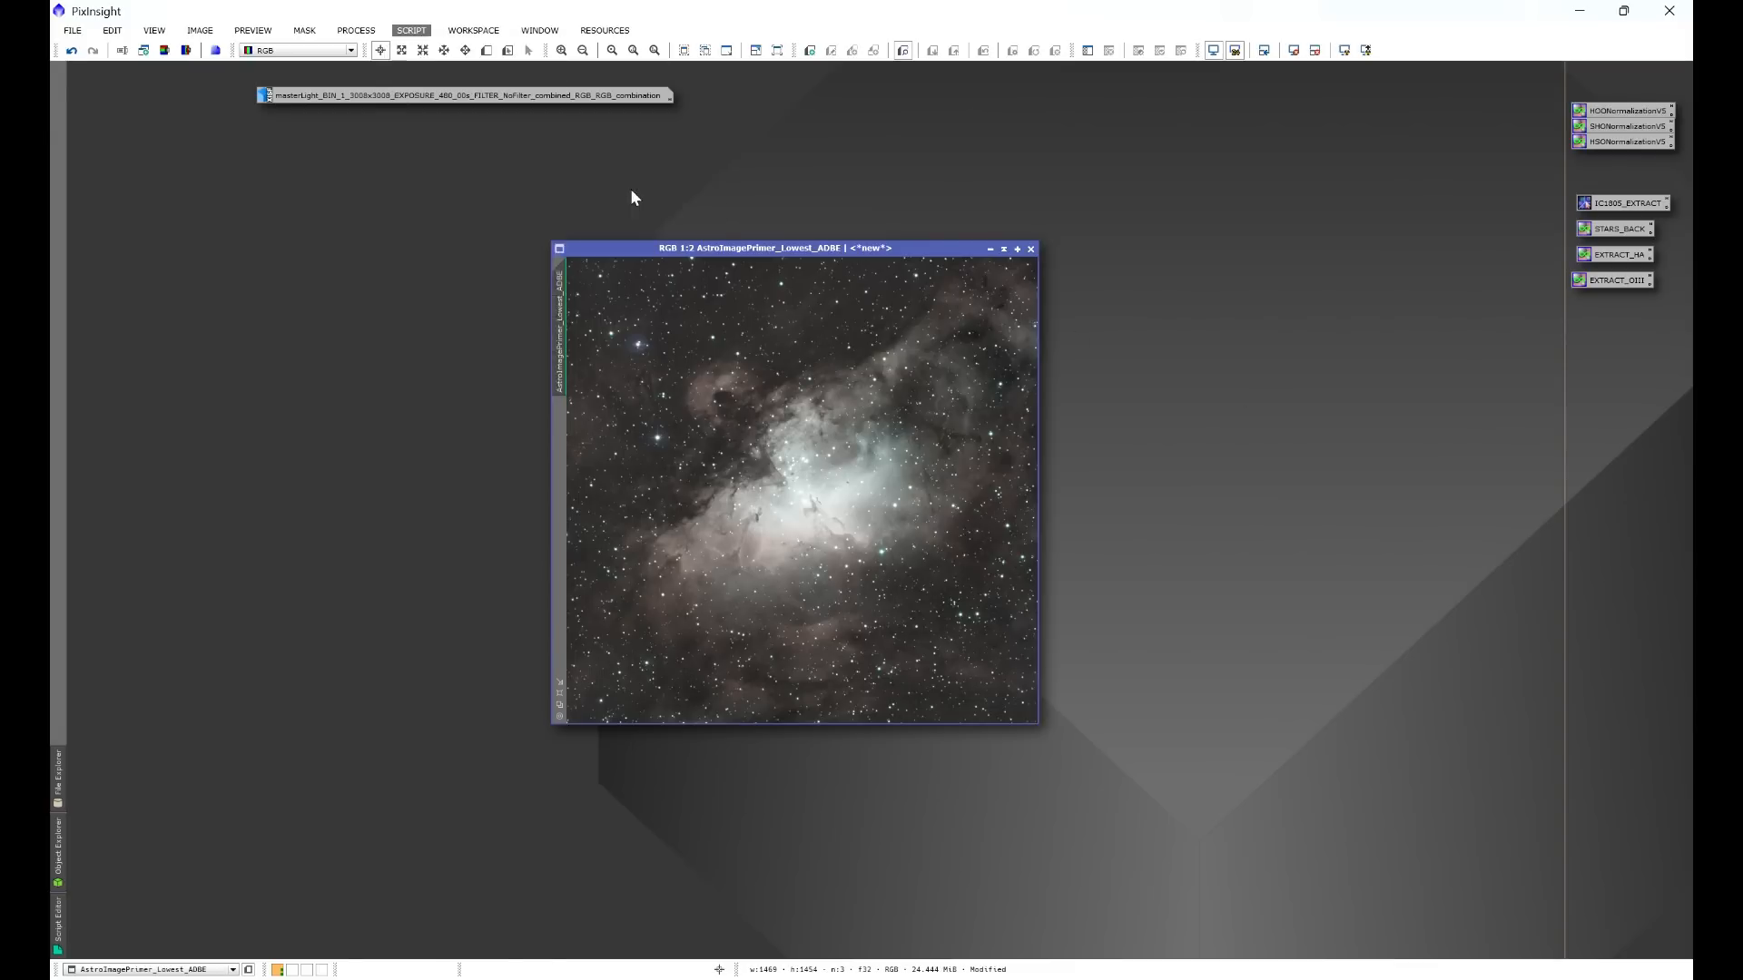
drag(625, 249, 1132, 218)
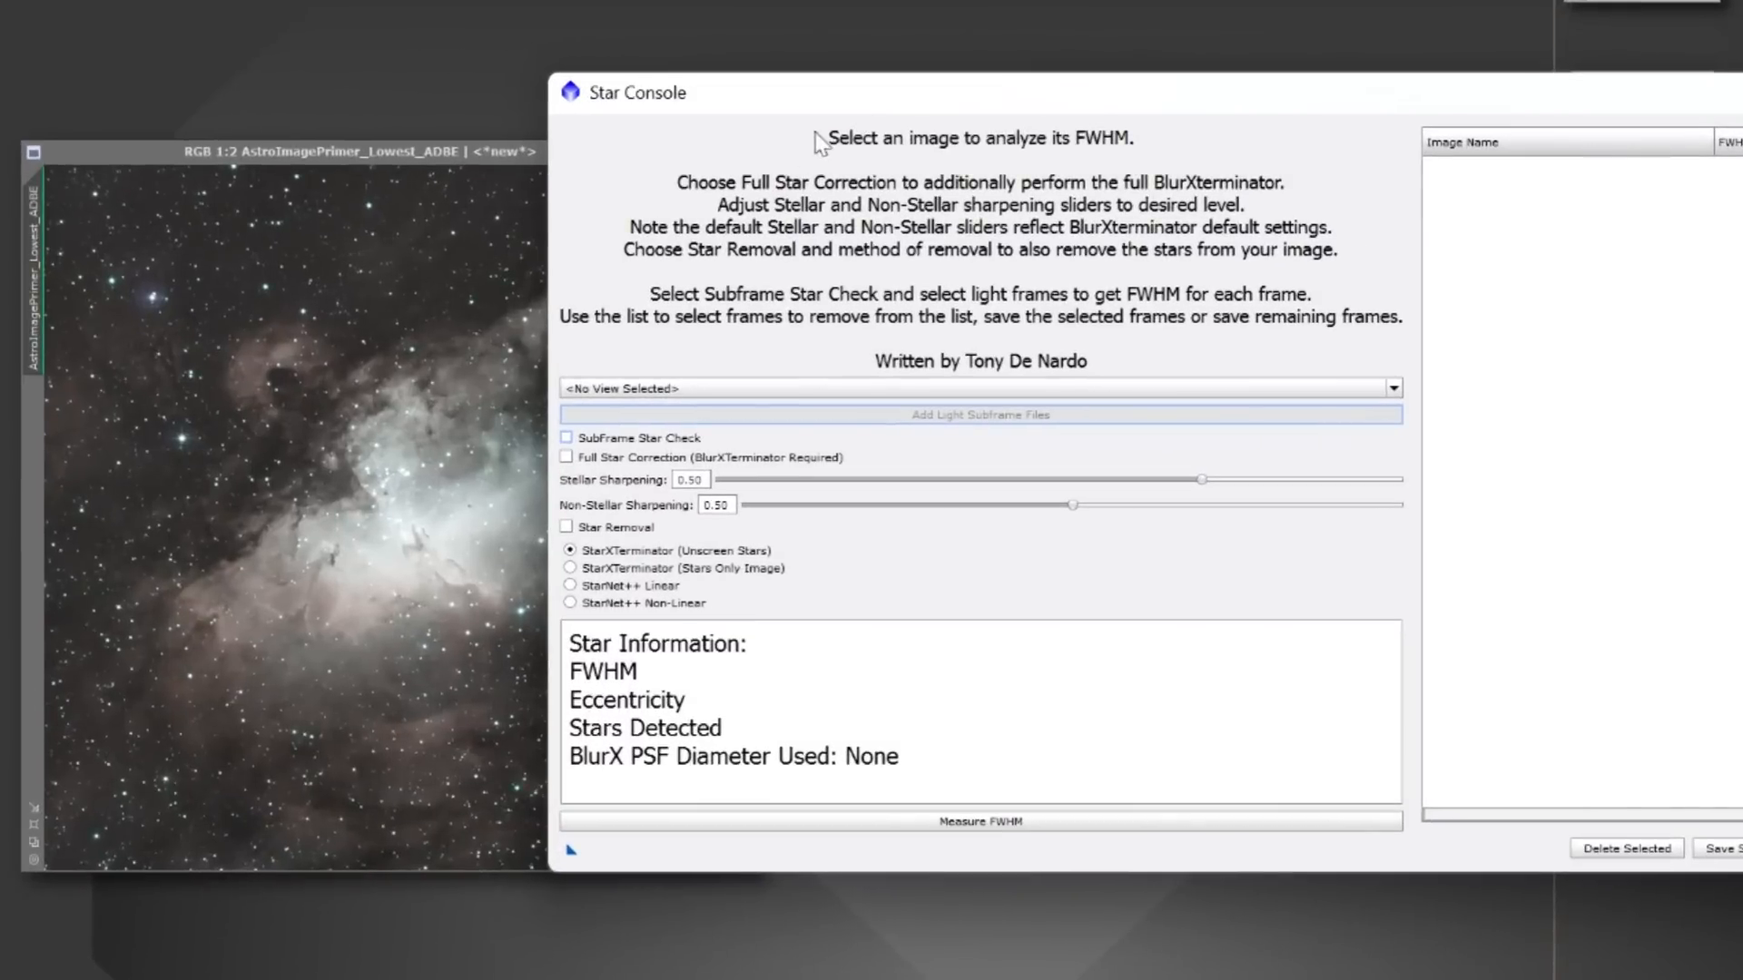
click(626, 389)
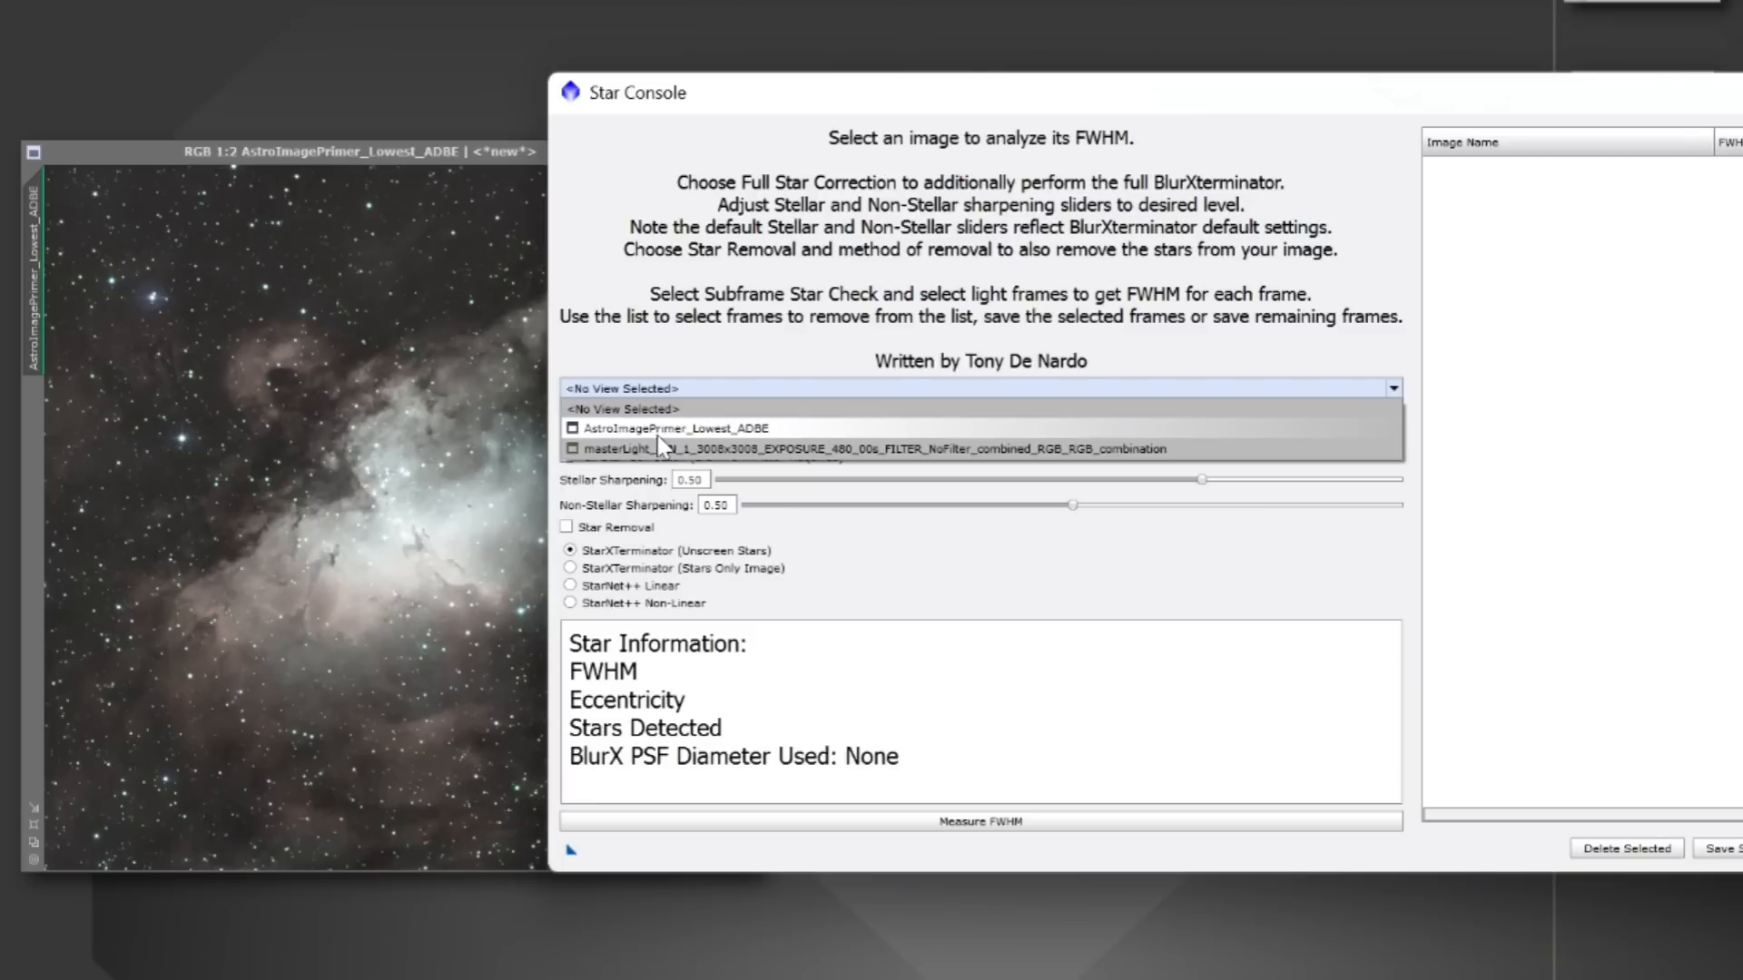
click(774, 430)
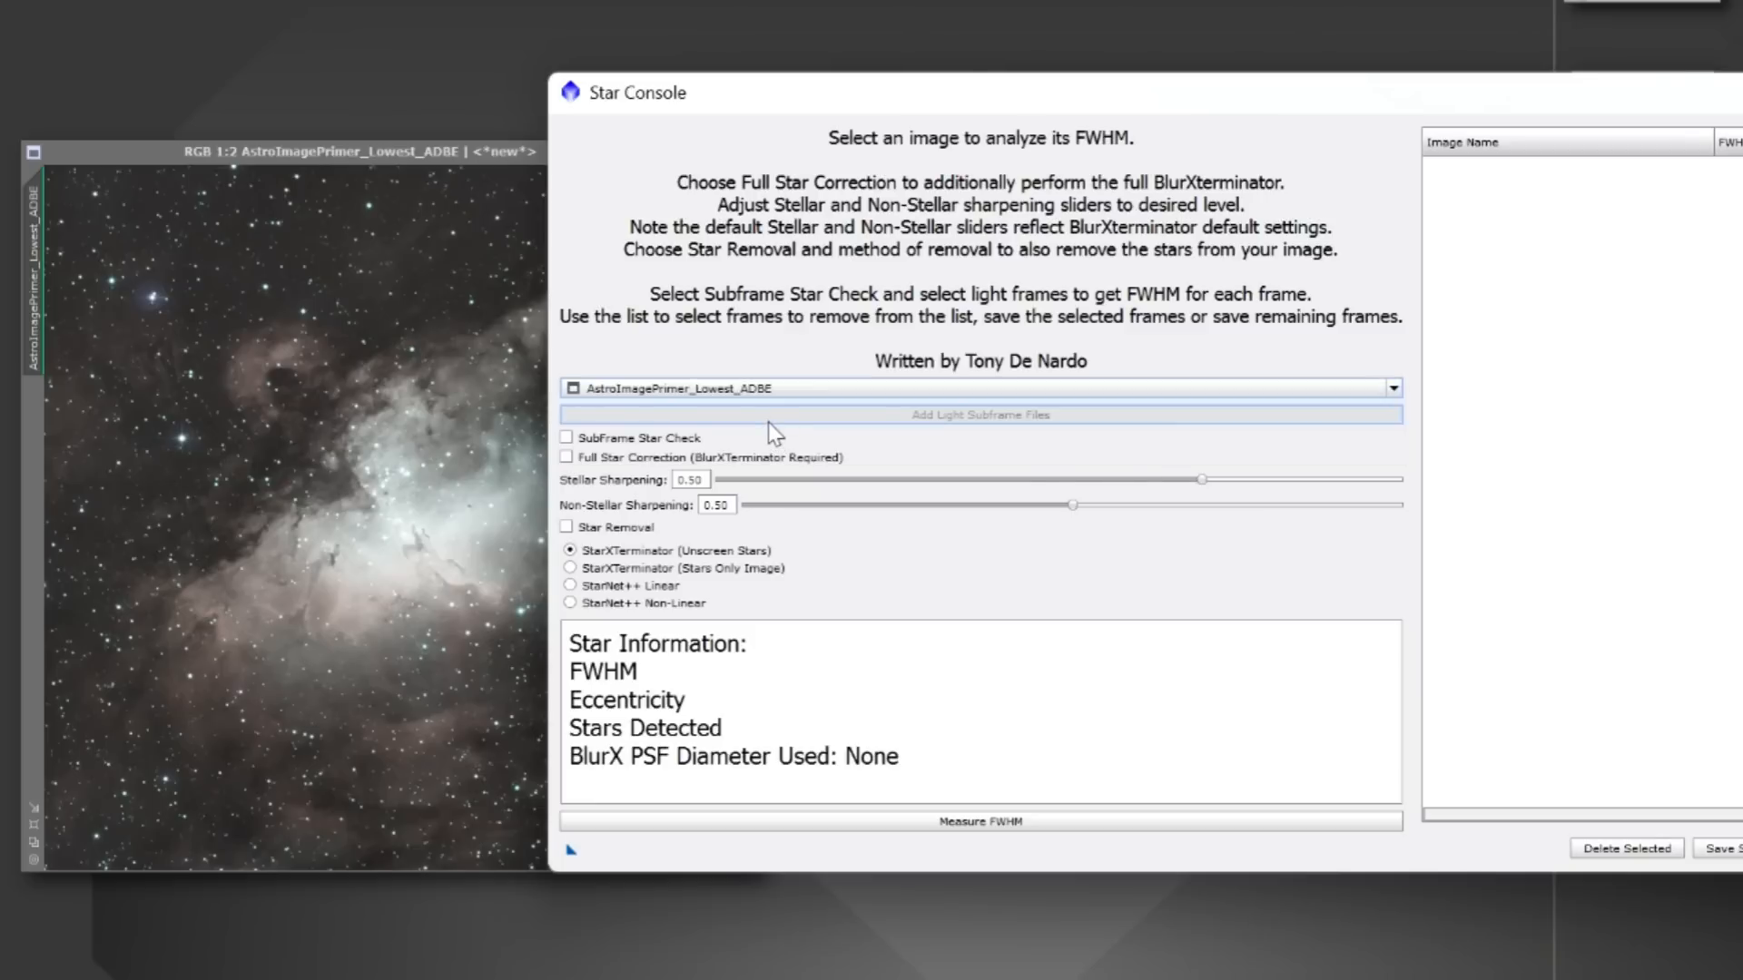
Step: Enable Full Star Correction and Star Removal with StarXTerminator (Unscreen Stars), sharpening values at 0.50, and run Measure FWHM
click(567, 458)
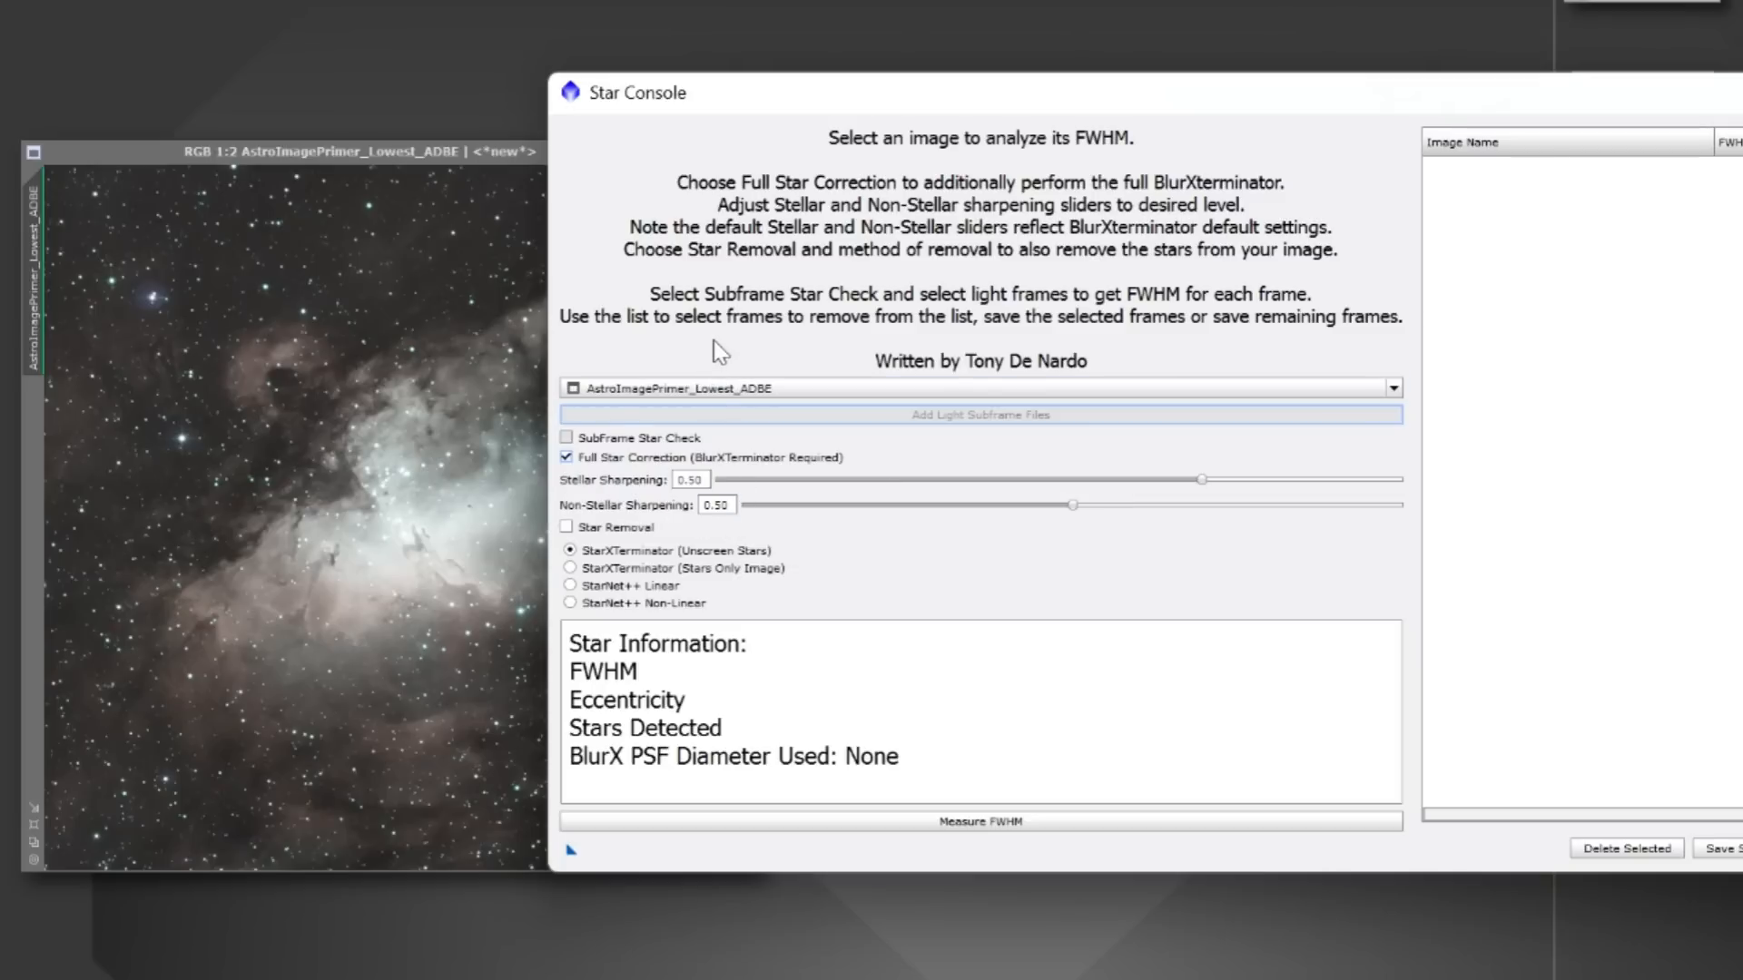
click(567, 527)
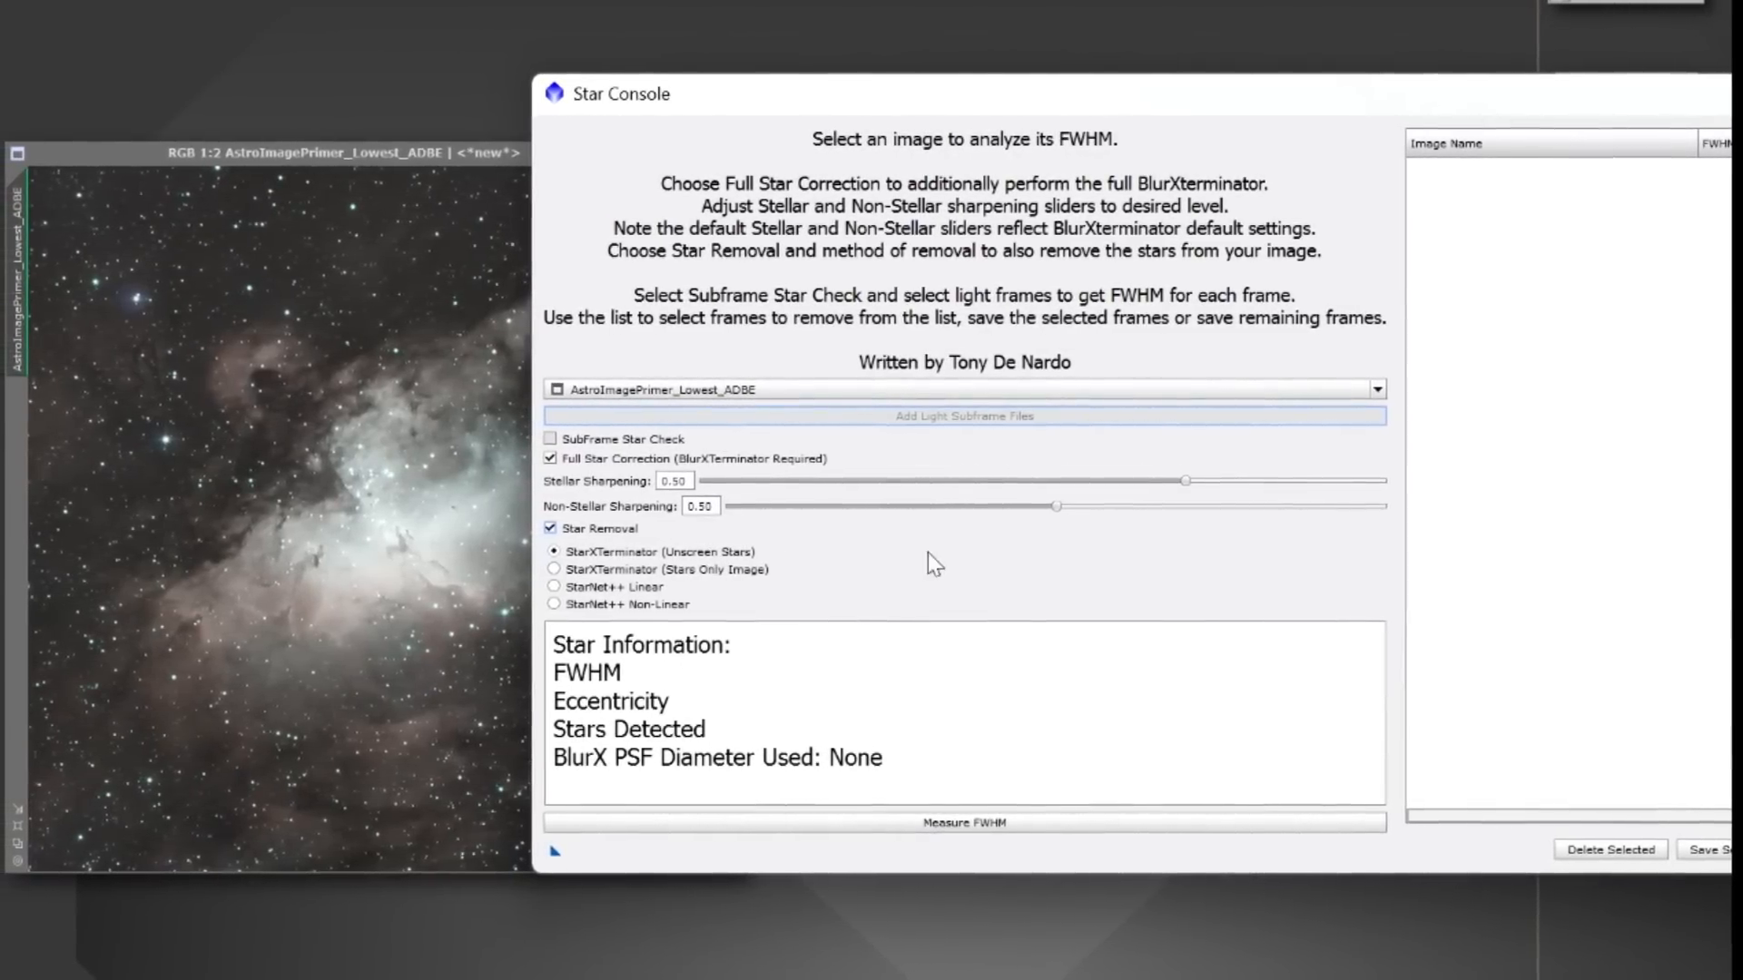
click(958, 827)
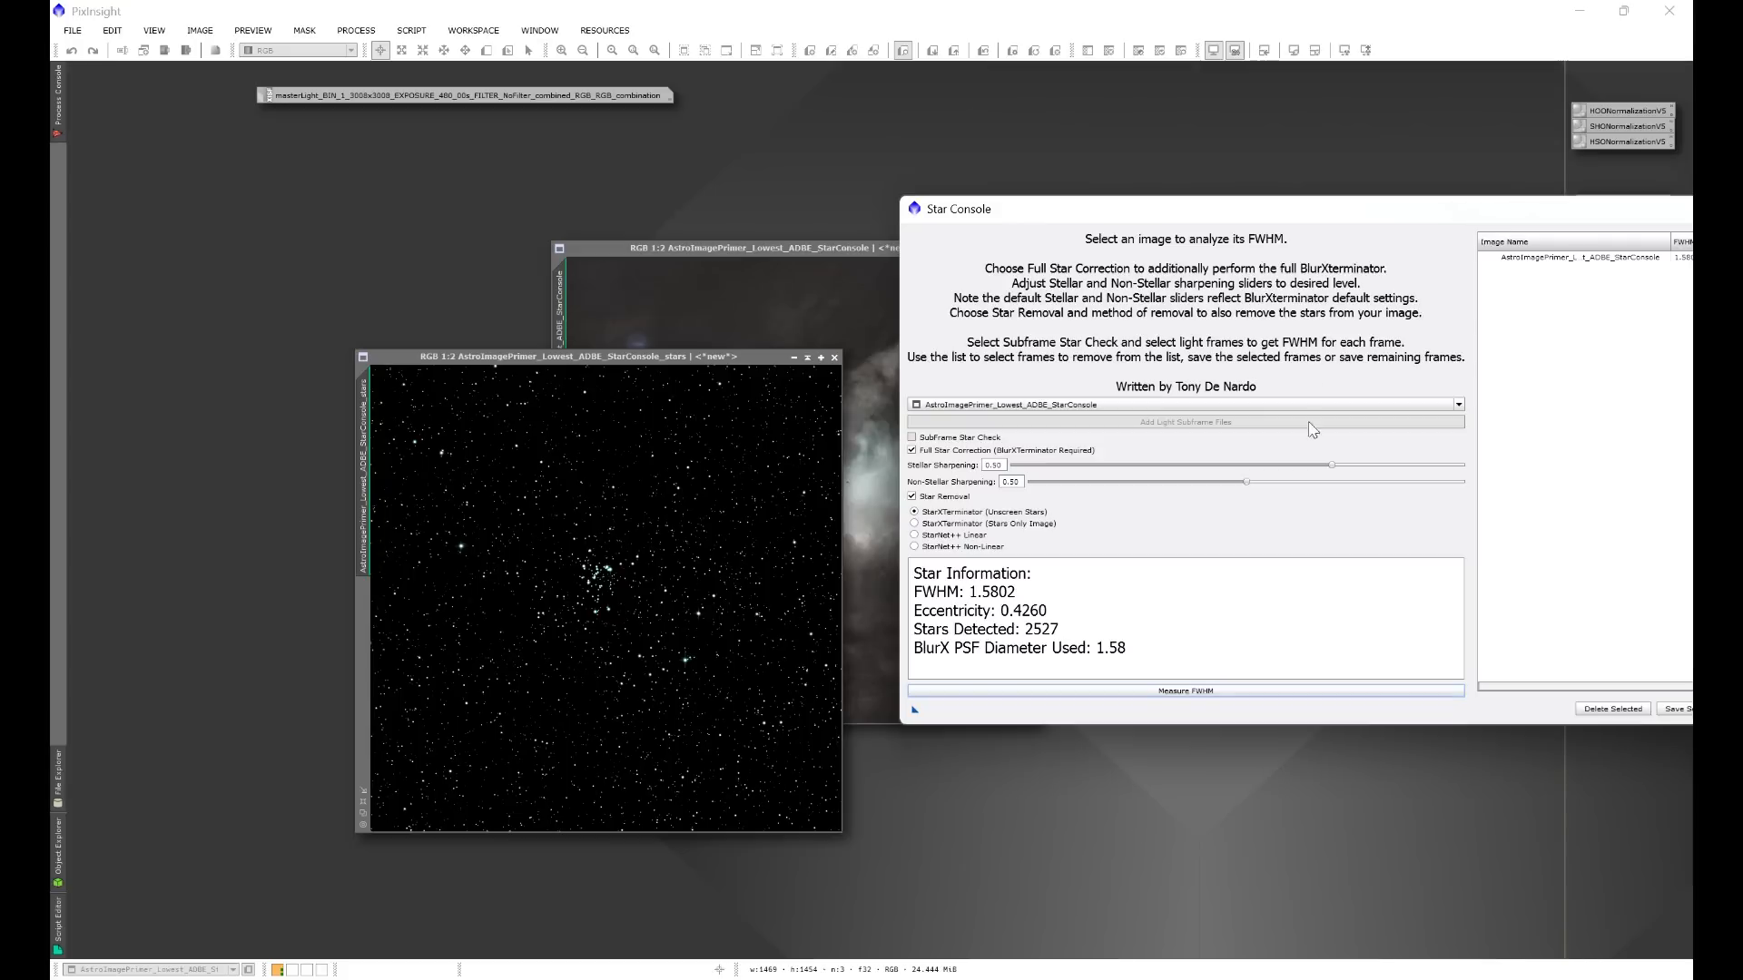
Step: Close Star Console and arrange the starless image and the stars-only image side by side
drag(1320, 222, 1115, 221)
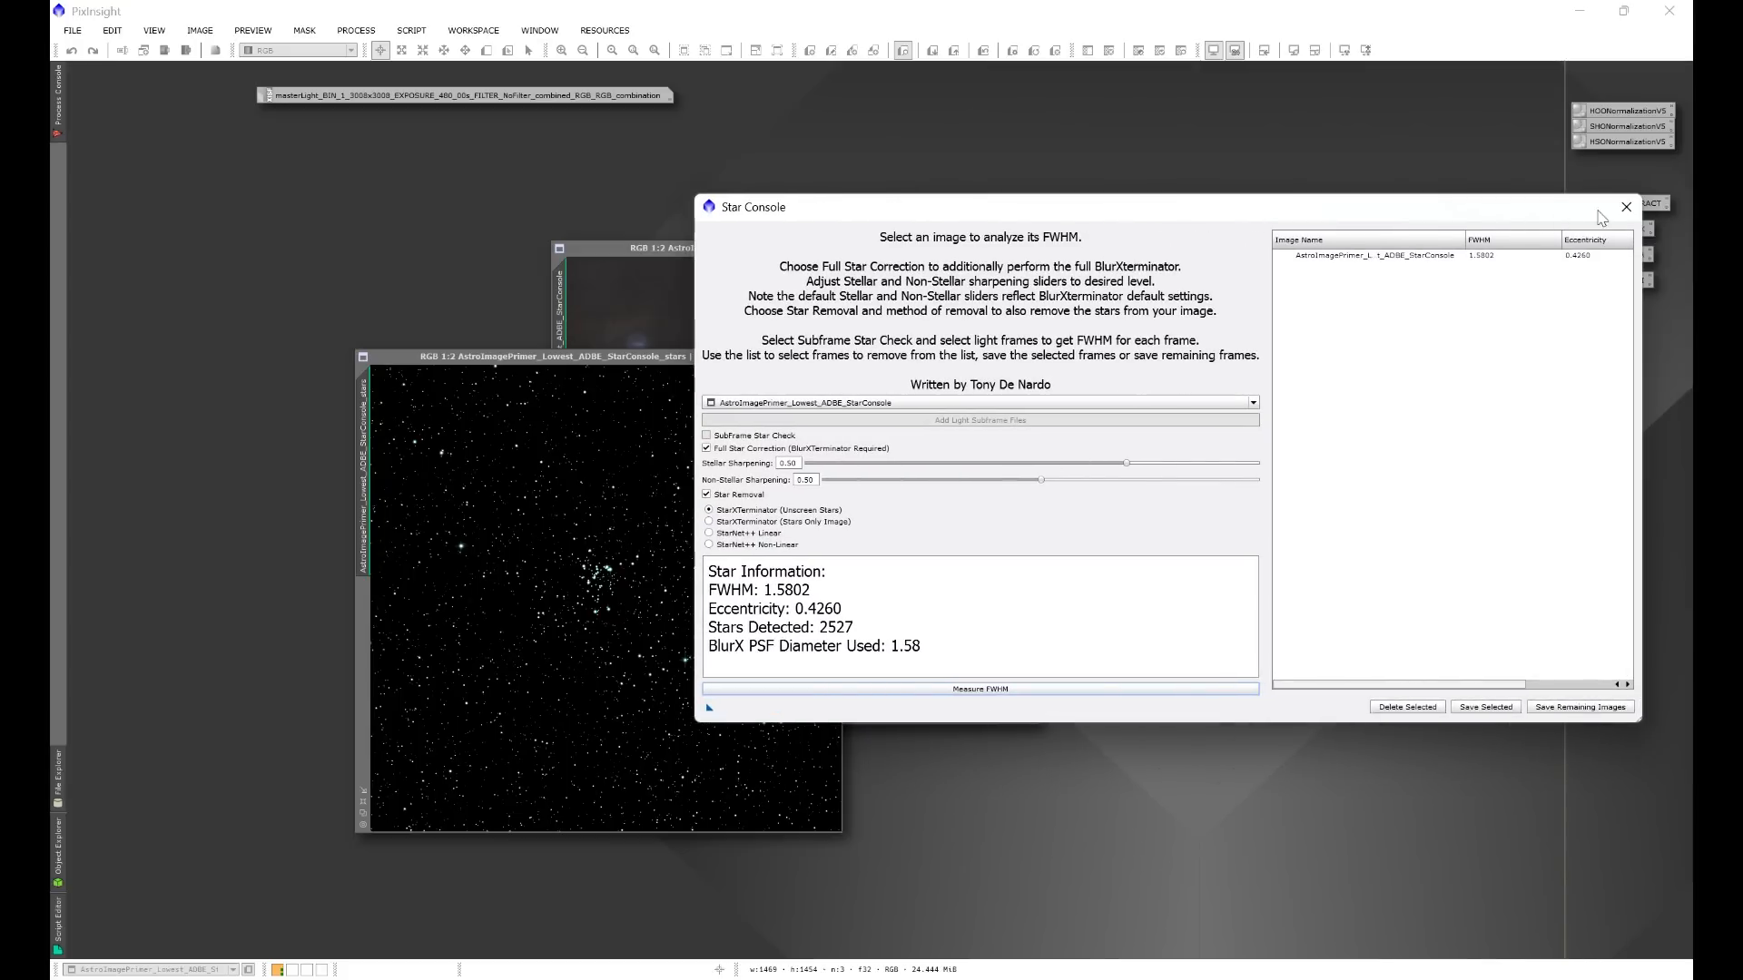
click(1626, 207)
drag(698, 356, 1279, 264)
drag(924, 247, 793, 263)
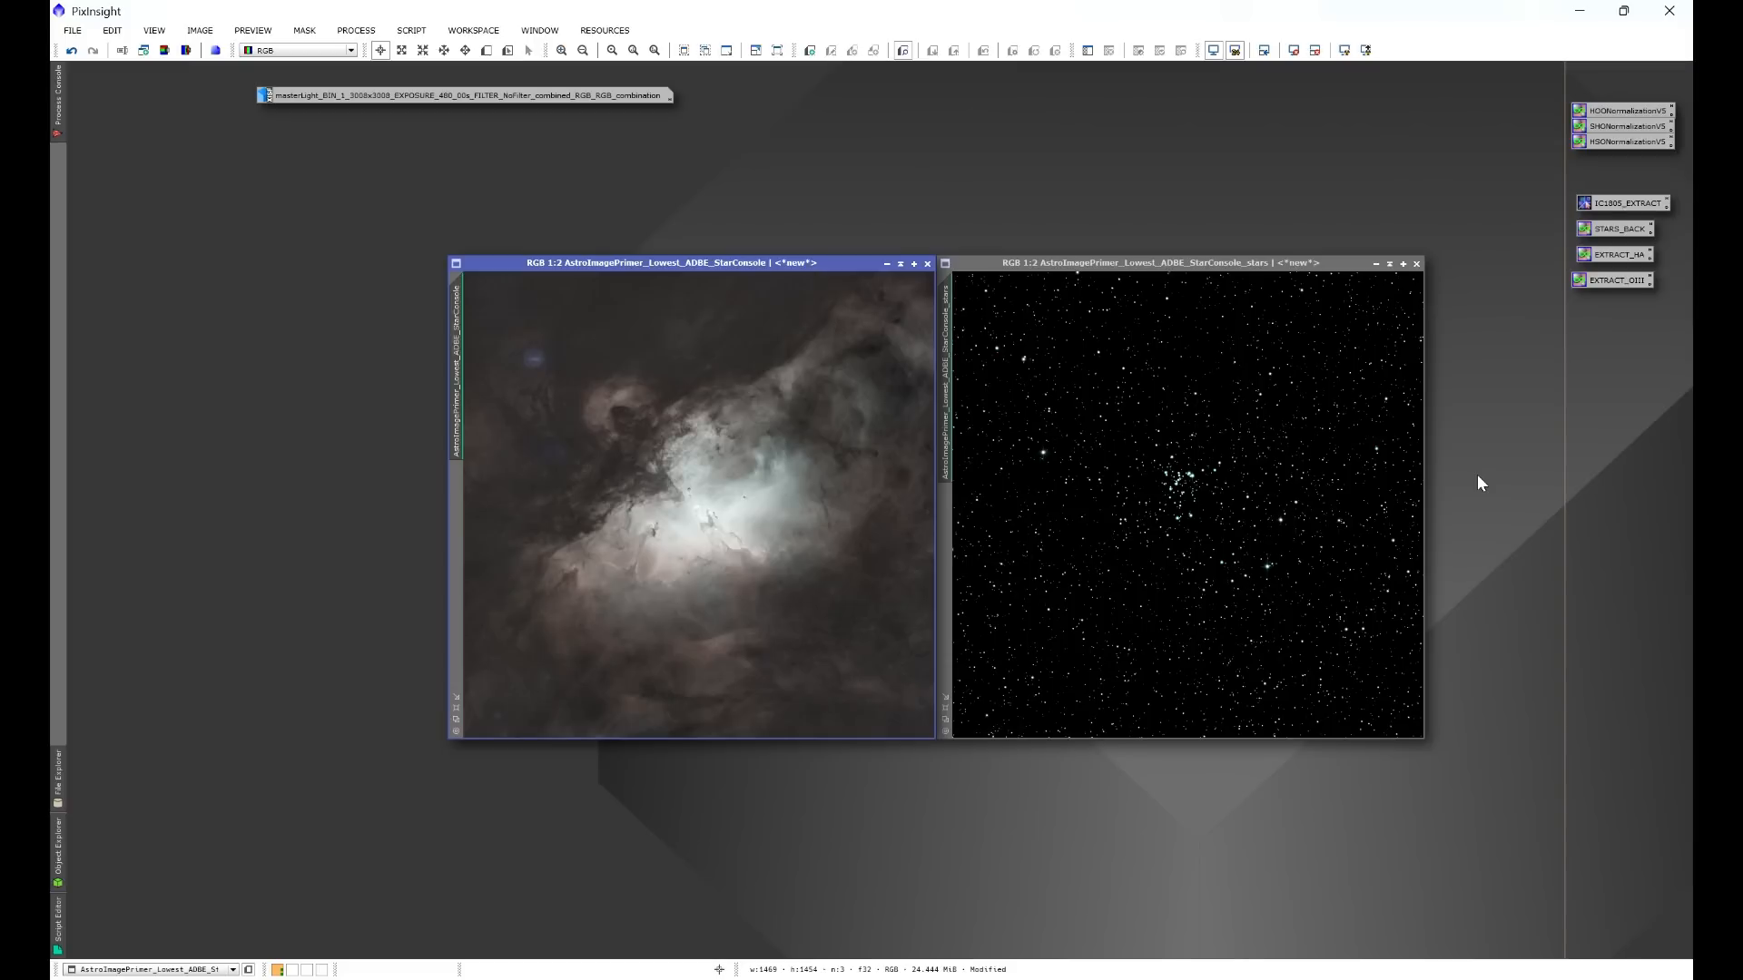
Step: Minimize the stars-only image, park its icon in the workspace's upper area and center the starless image
click(1376, 264)
drag(1318, 506, 1385, 101)
drag(757, 262, 922, 273)
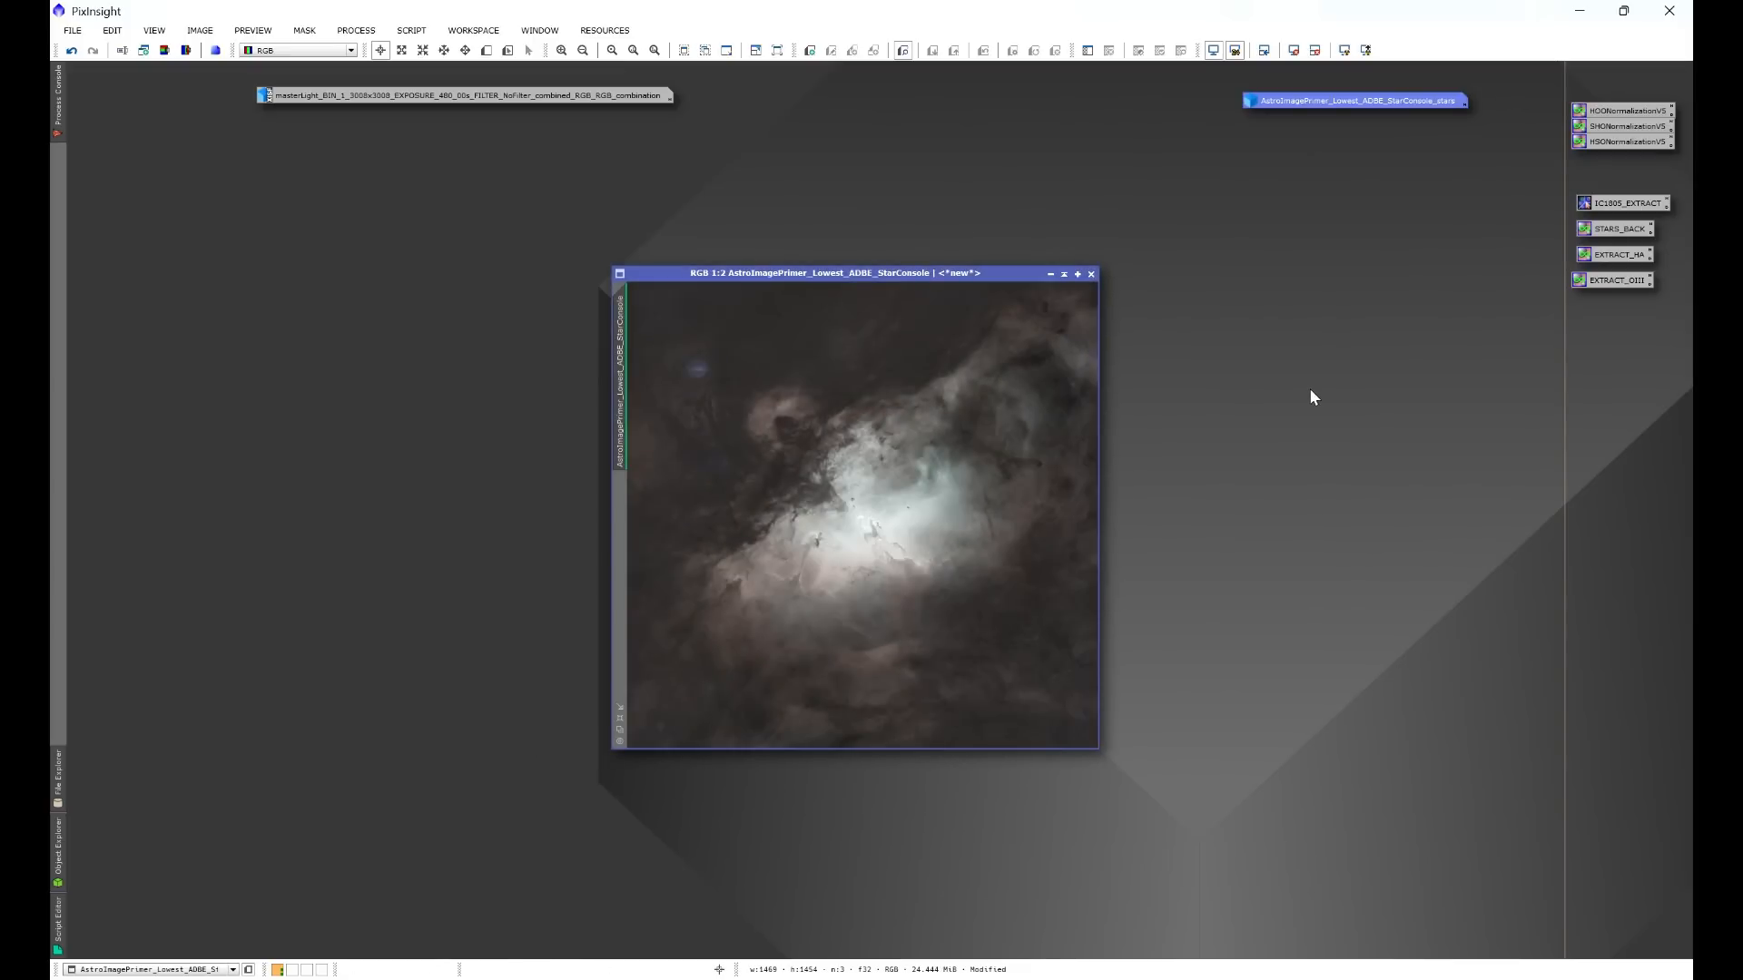
Step: Open Blemish Blaster for the starless image with its blue halo remnants and apply AutoSTF to the preview
scroll(691, 388, up, 3)
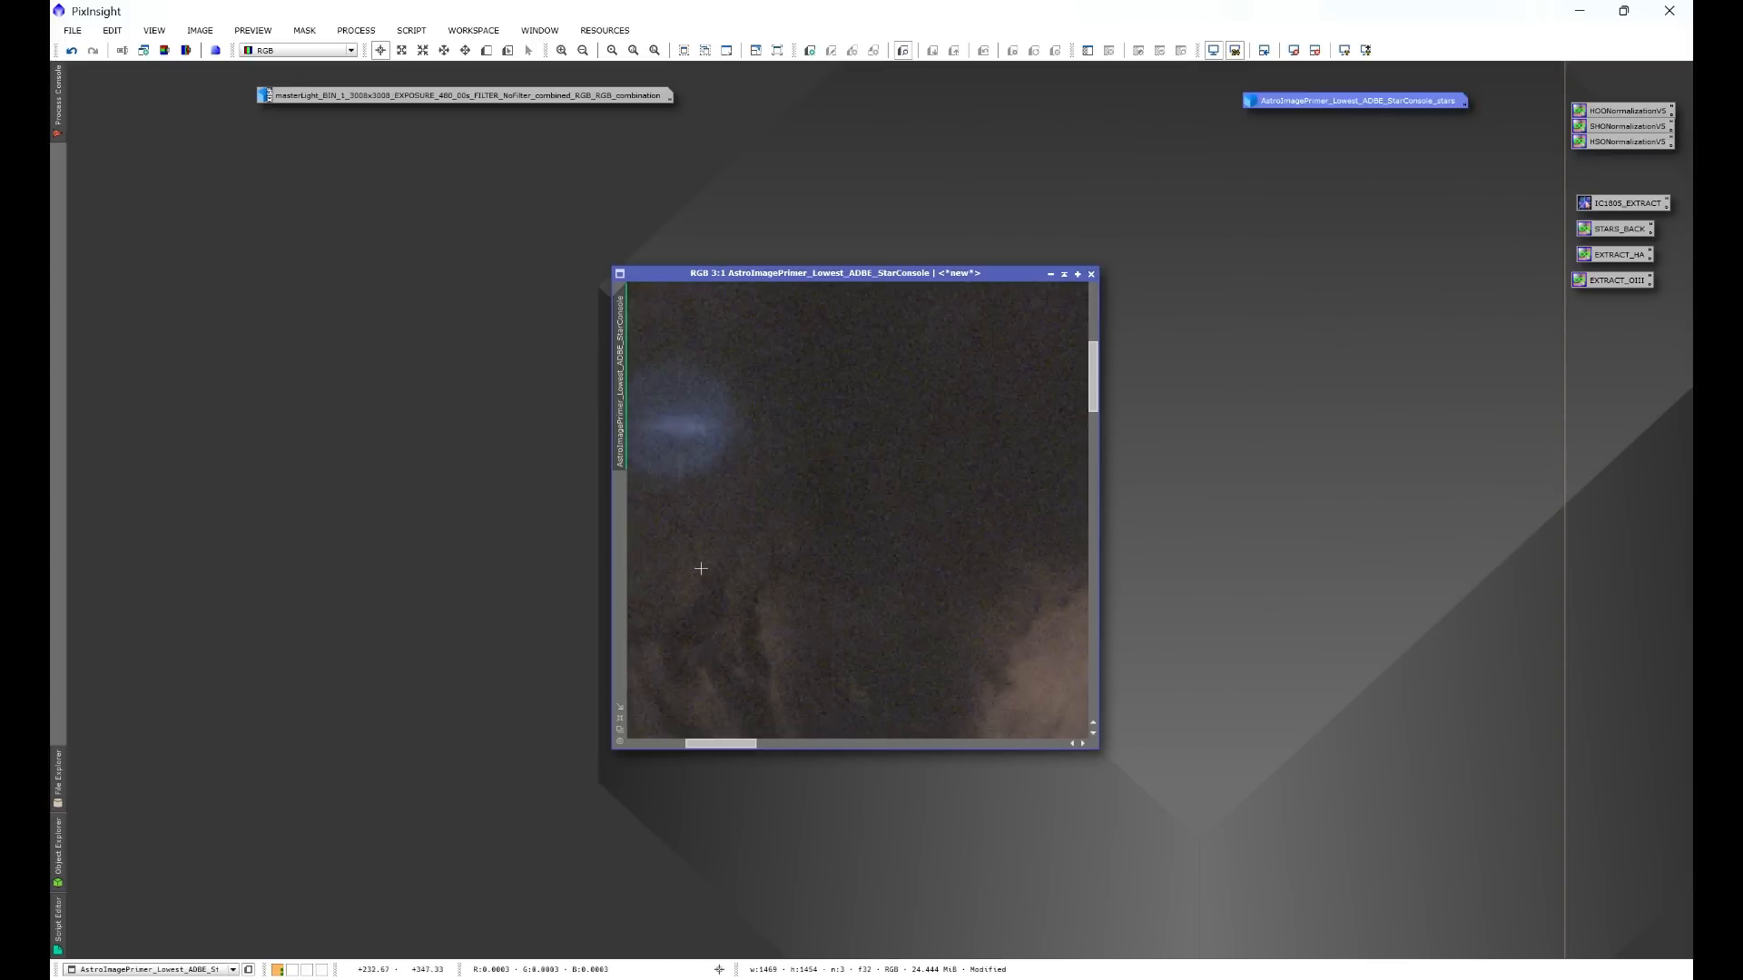
drag(711, 744, 692, 747)
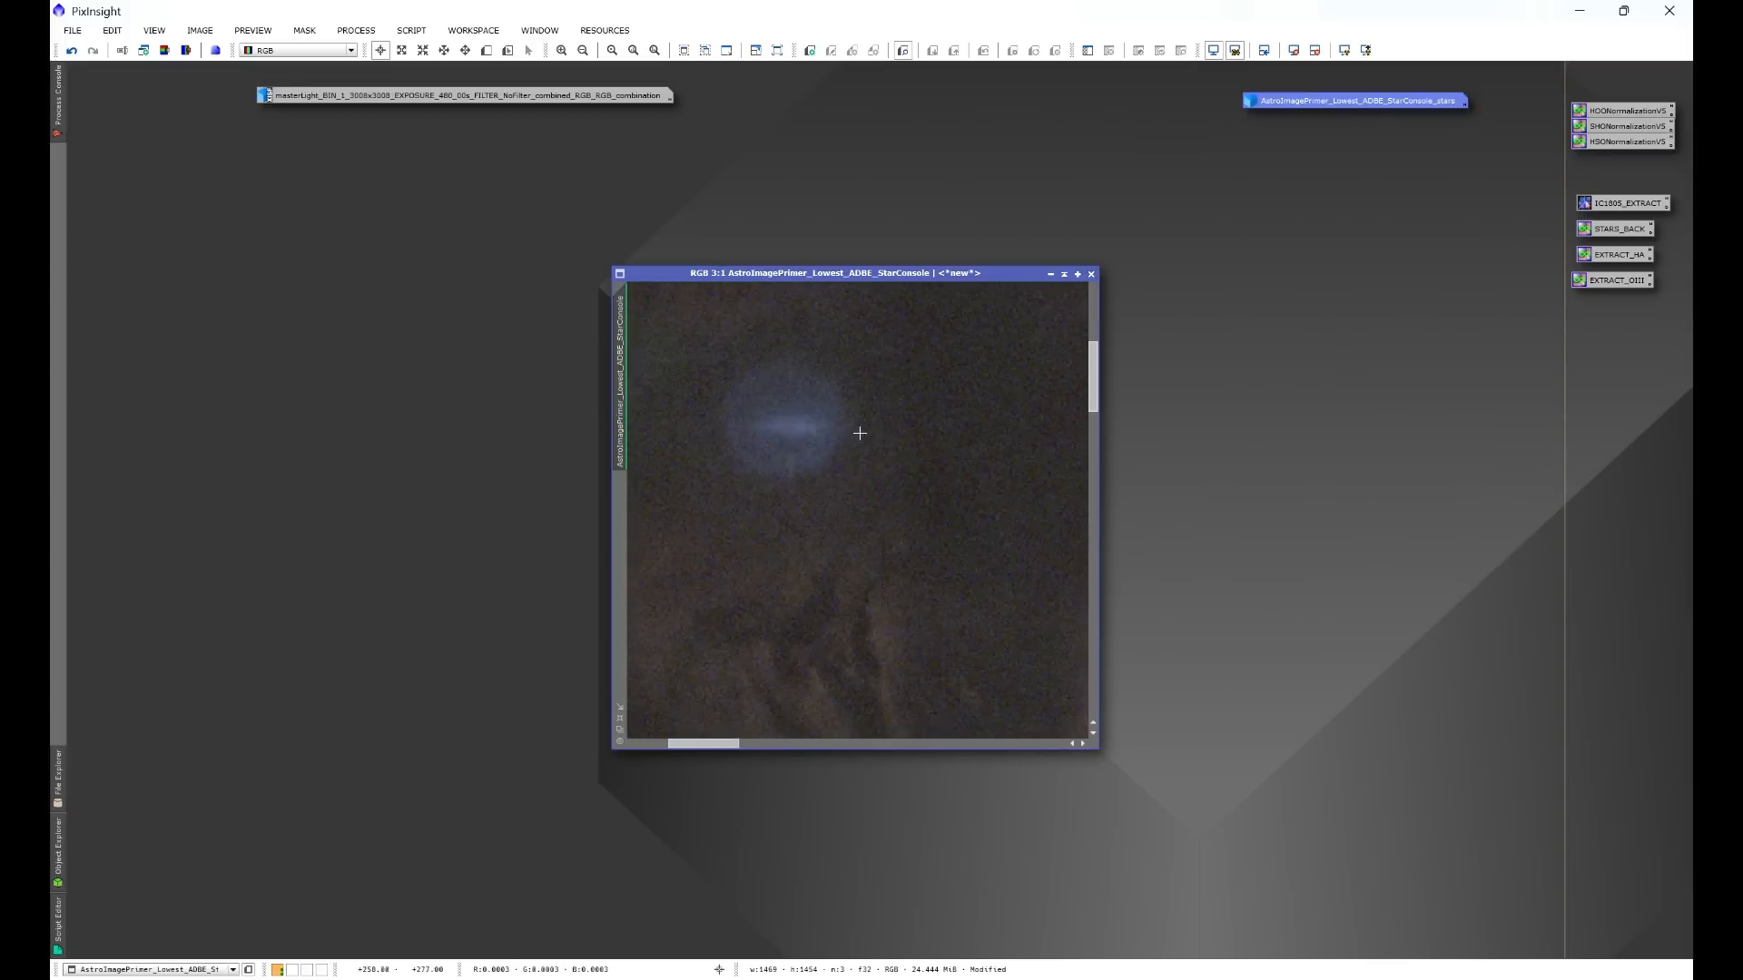
drag(1093, 372, 1094, 463)
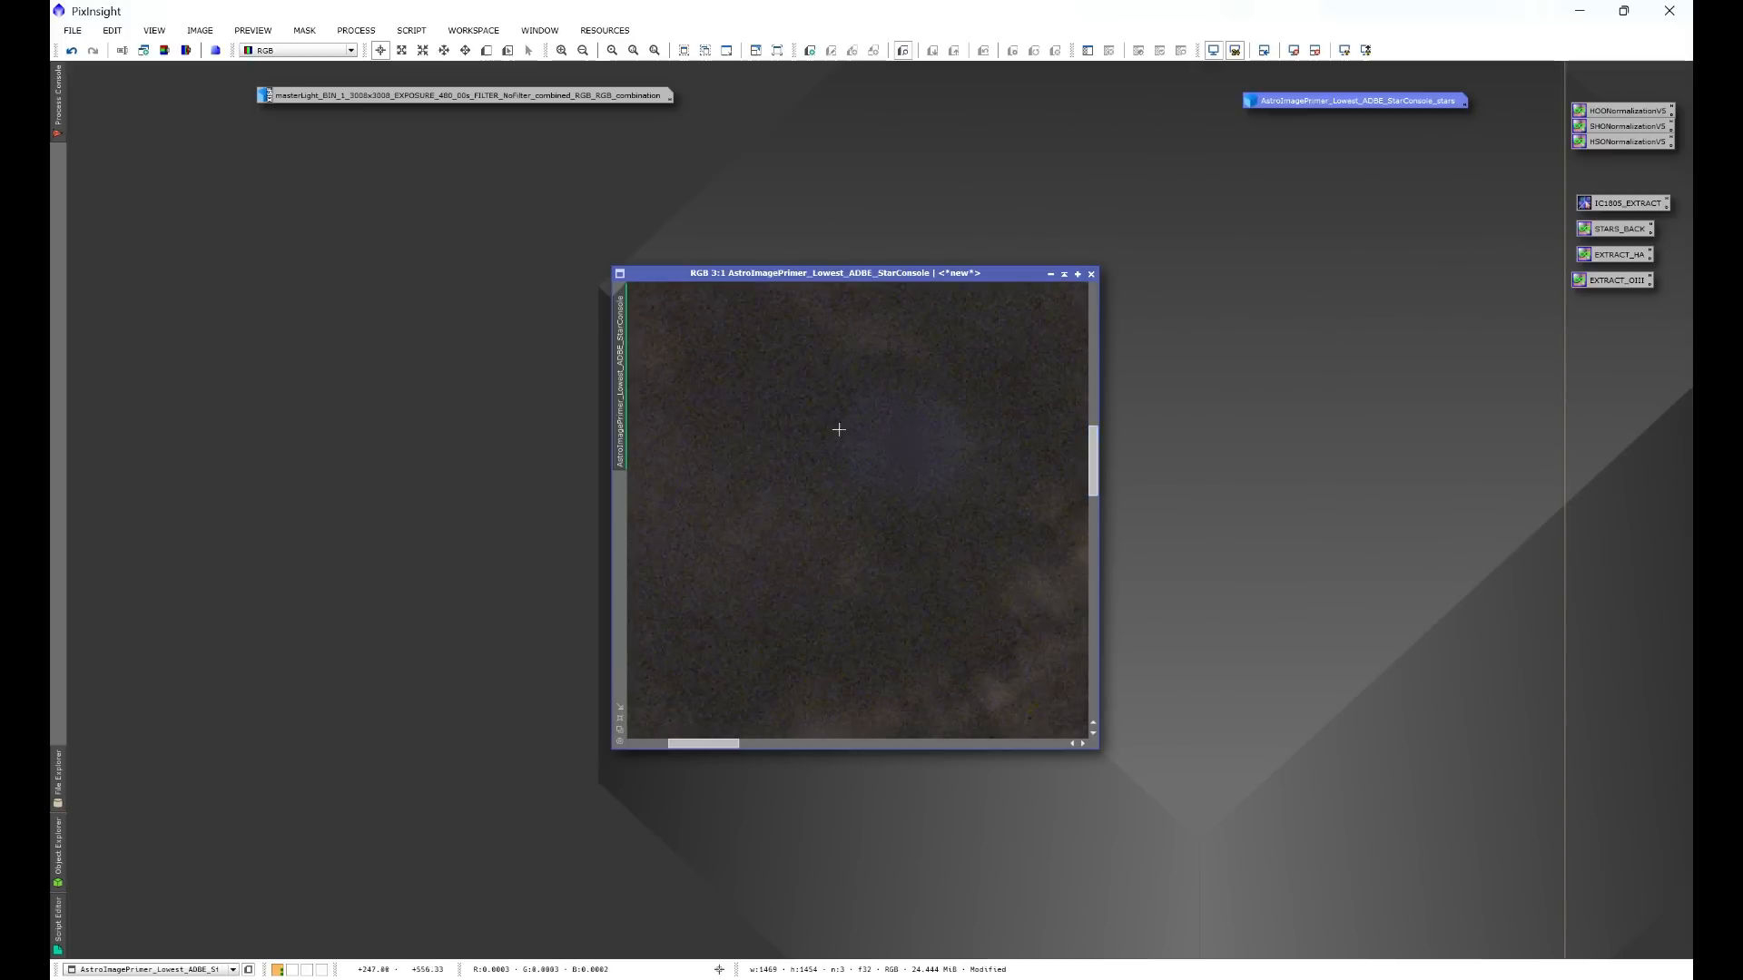
scroll(899, 427, down, 3)
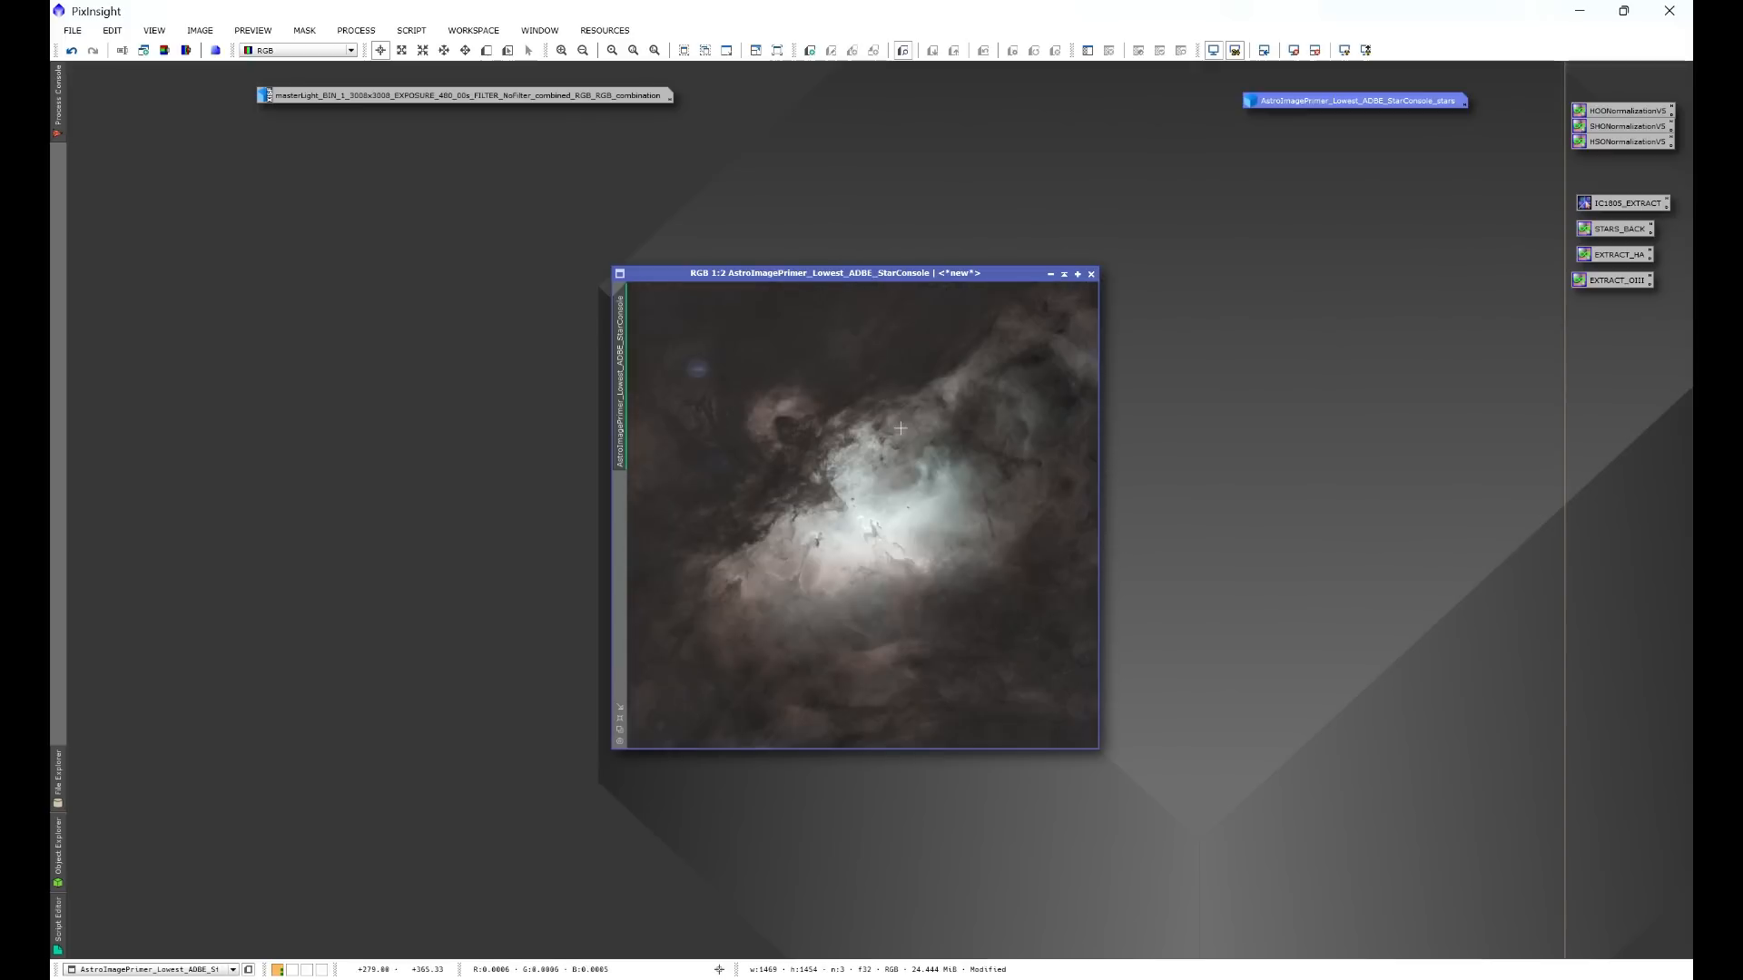
click(414, 32)
mouse_move(454, 272)
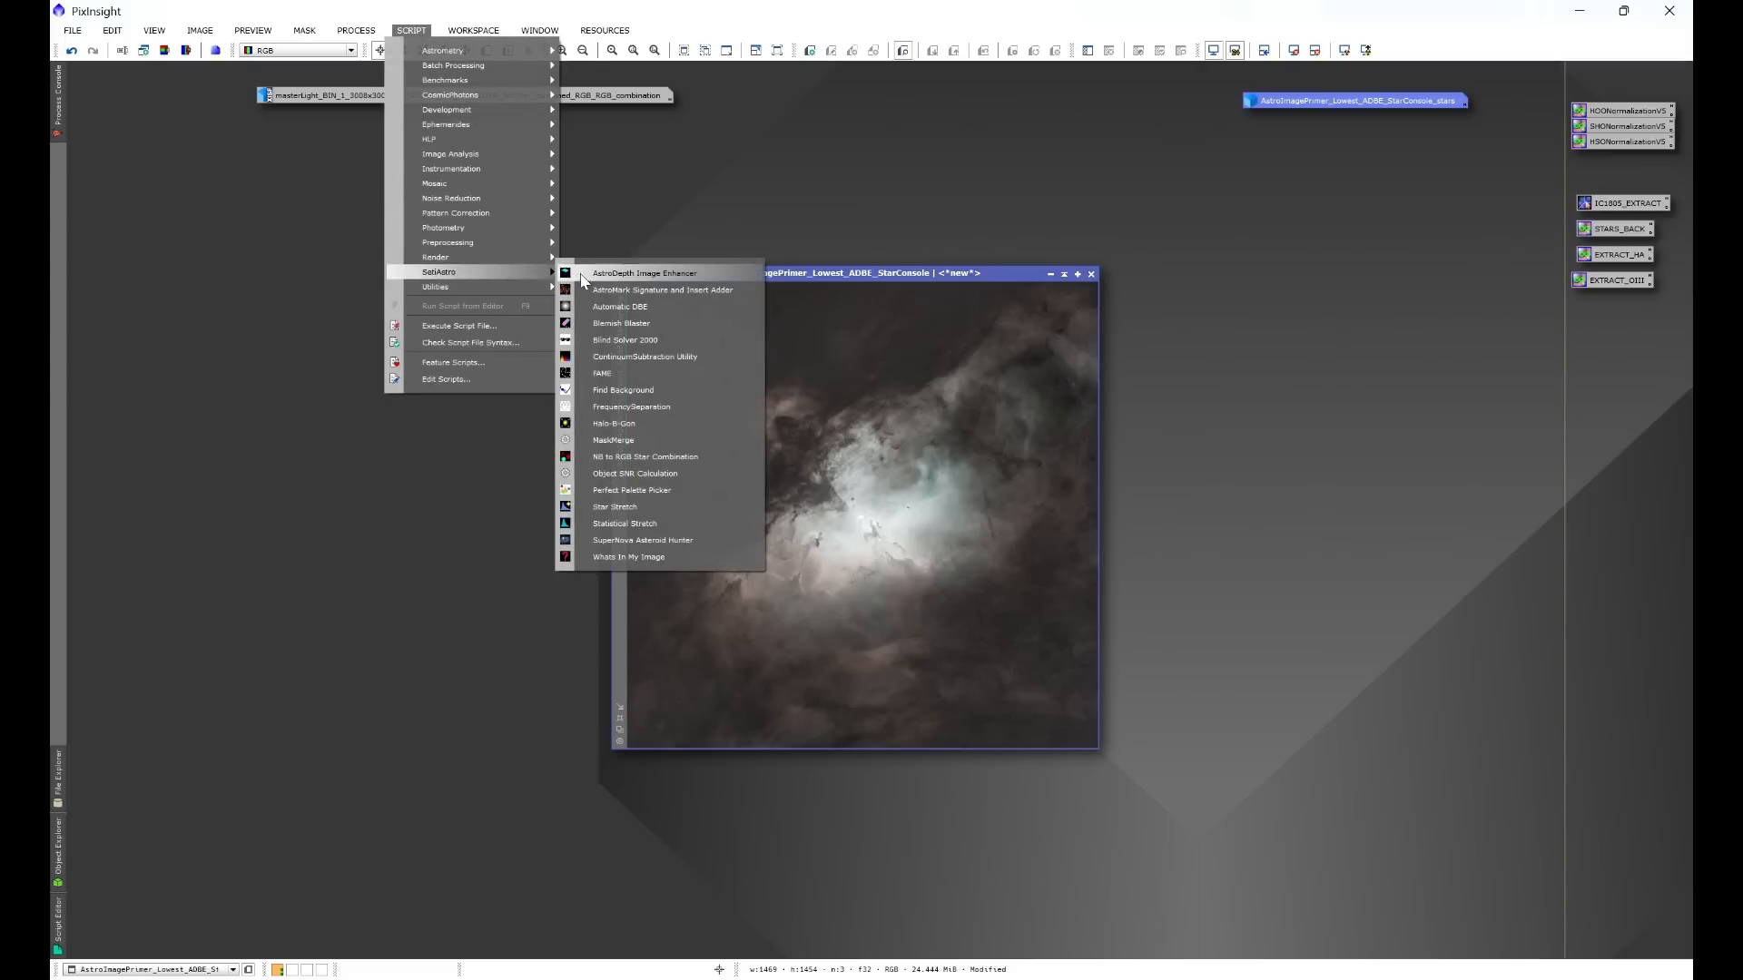
click(599, 324)
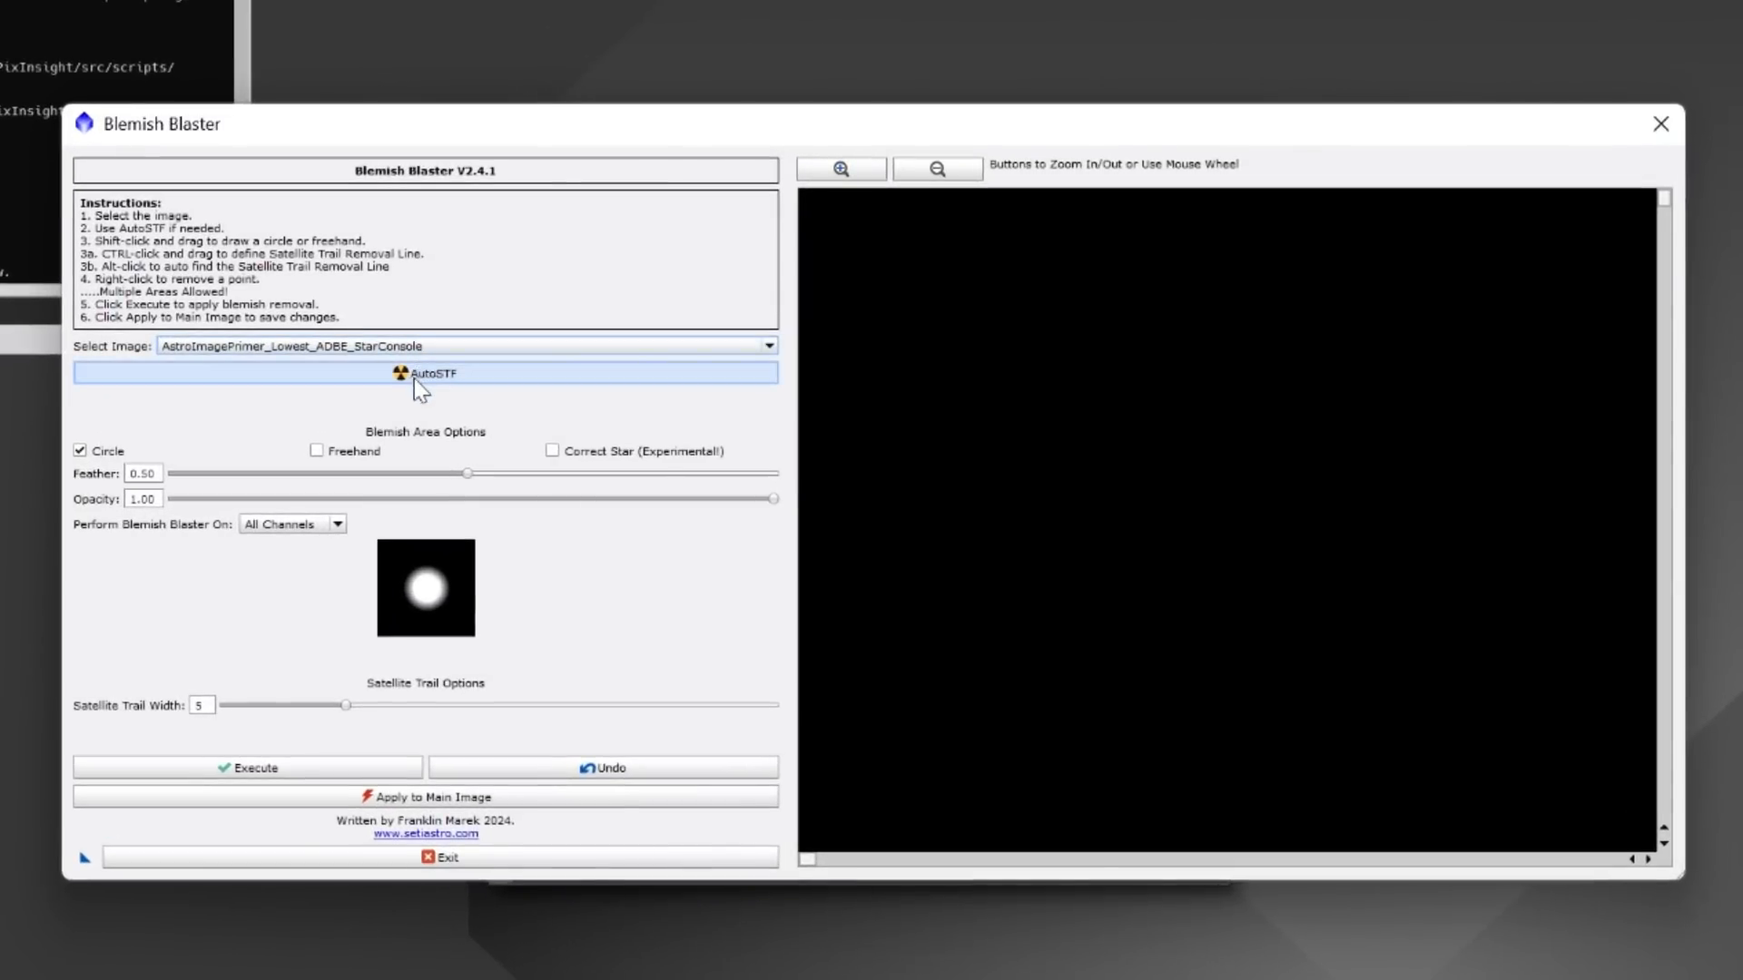
click(430, 379)
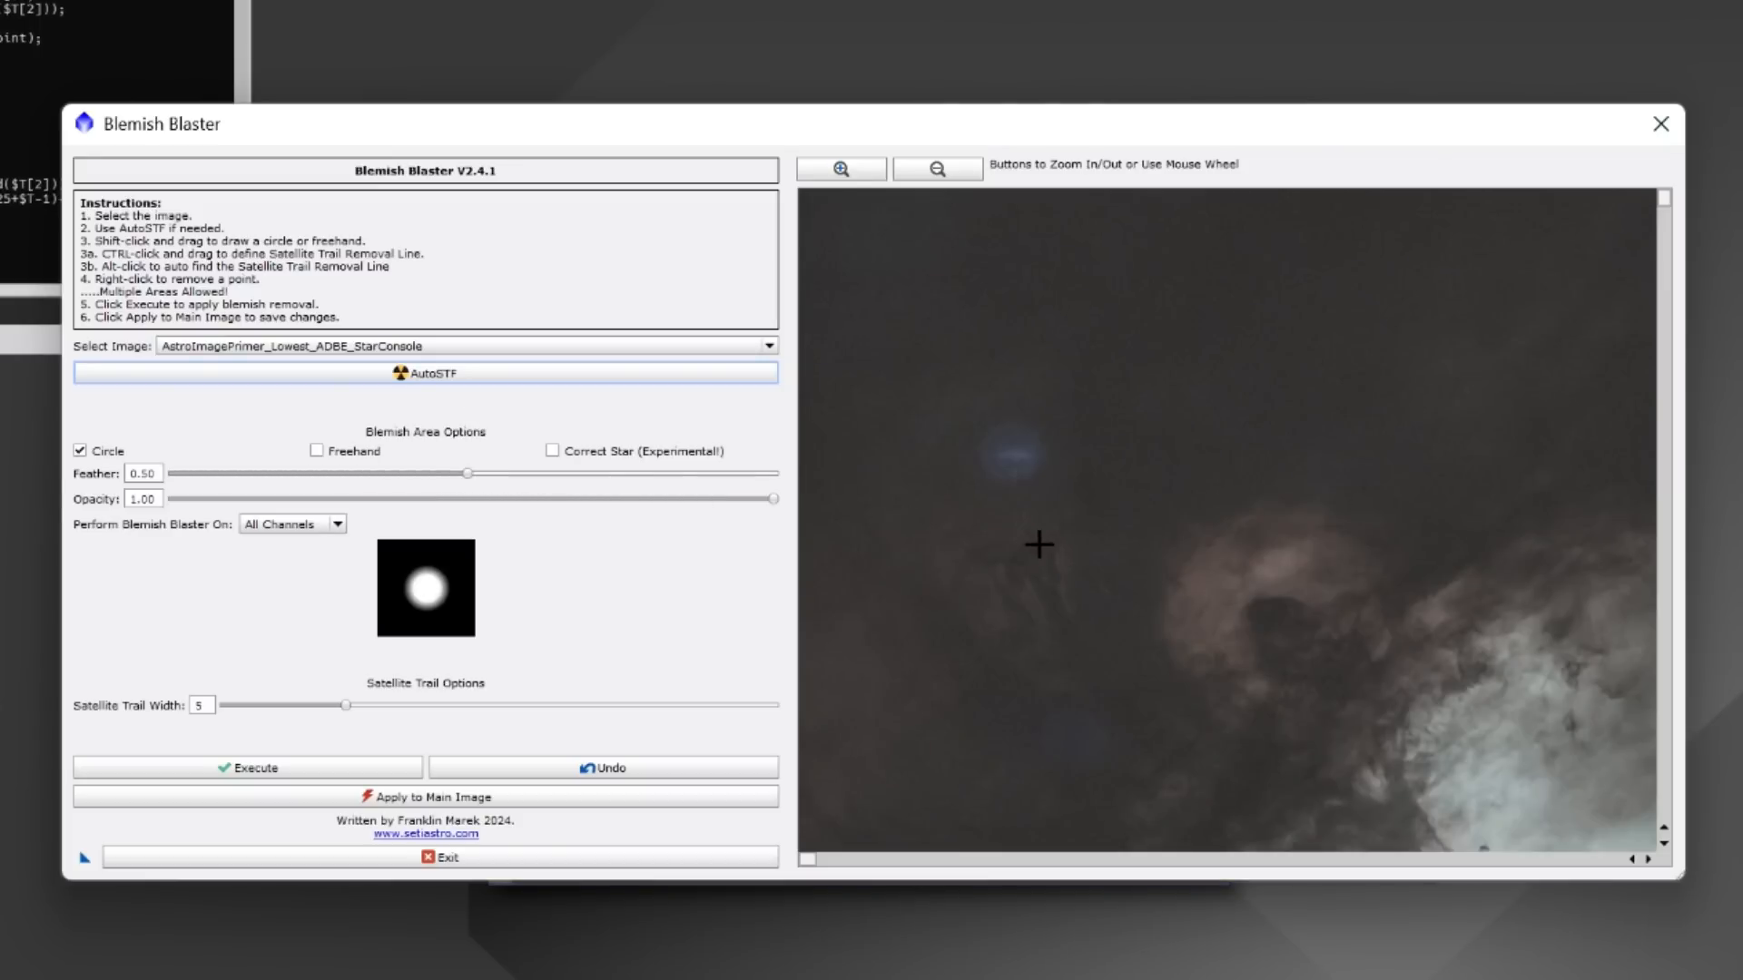
Step: Circle the brighter blue halo in the preview and execute the blemish removal with feather 0.50 and opacity 1.00
shift+click(1012, 454)
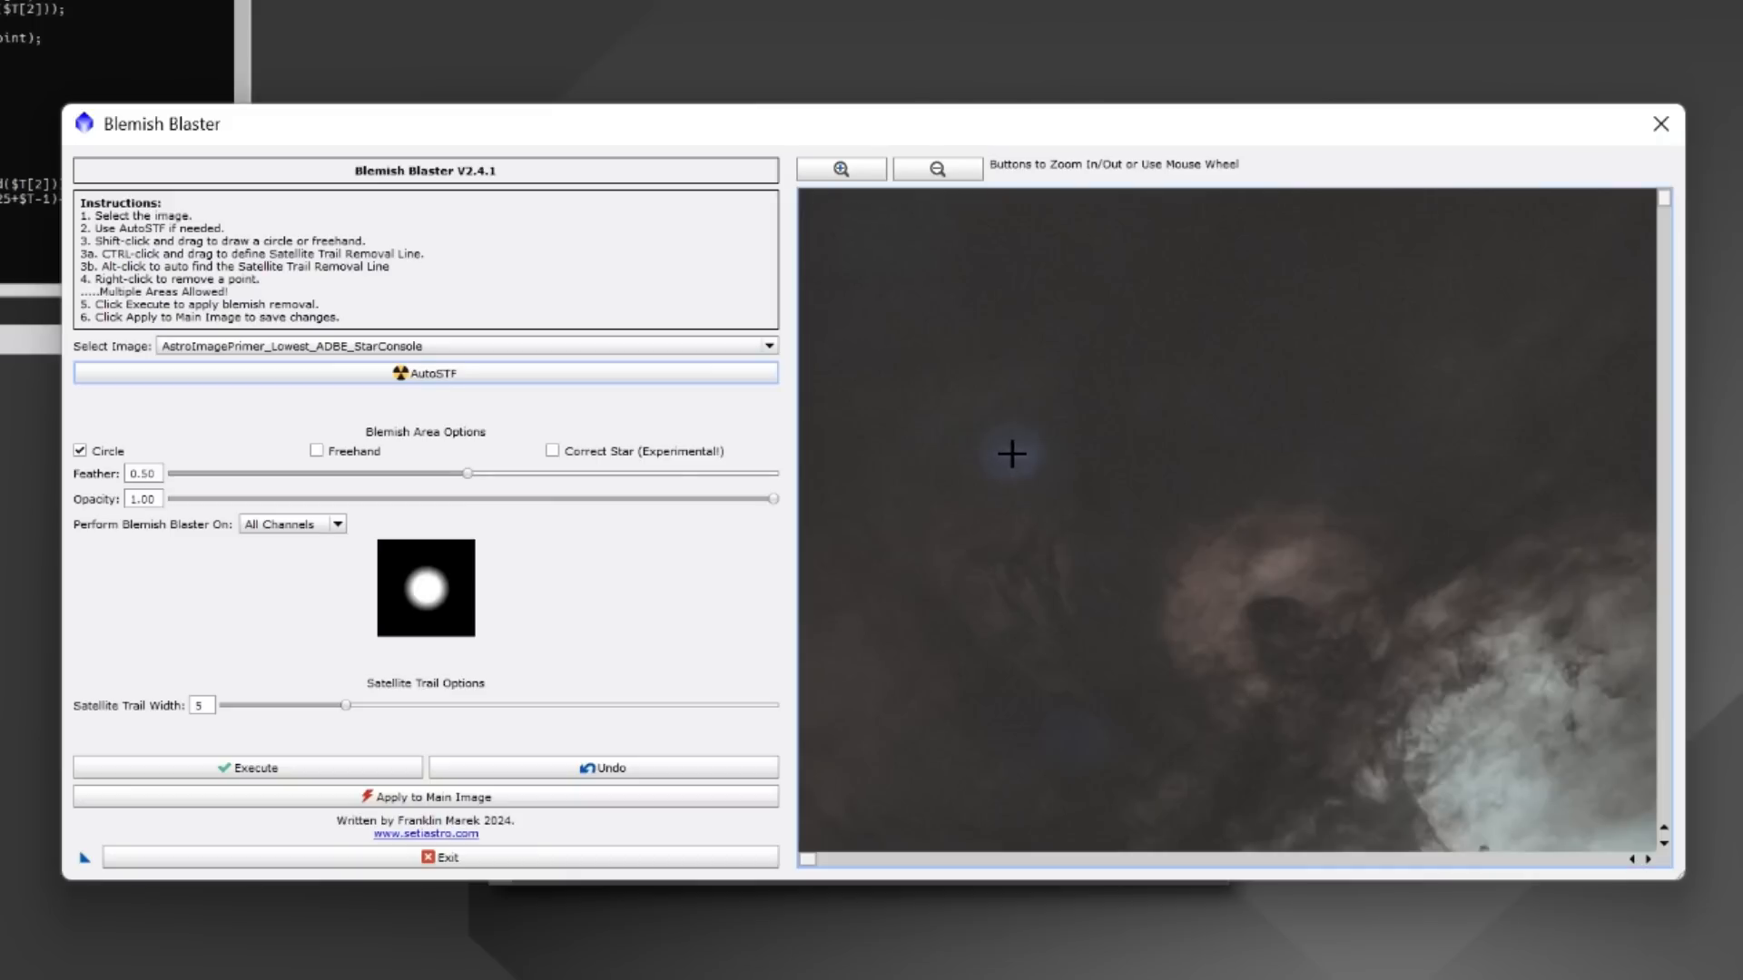
drag(1012, 454, 1041, 498)
click(241, 777)
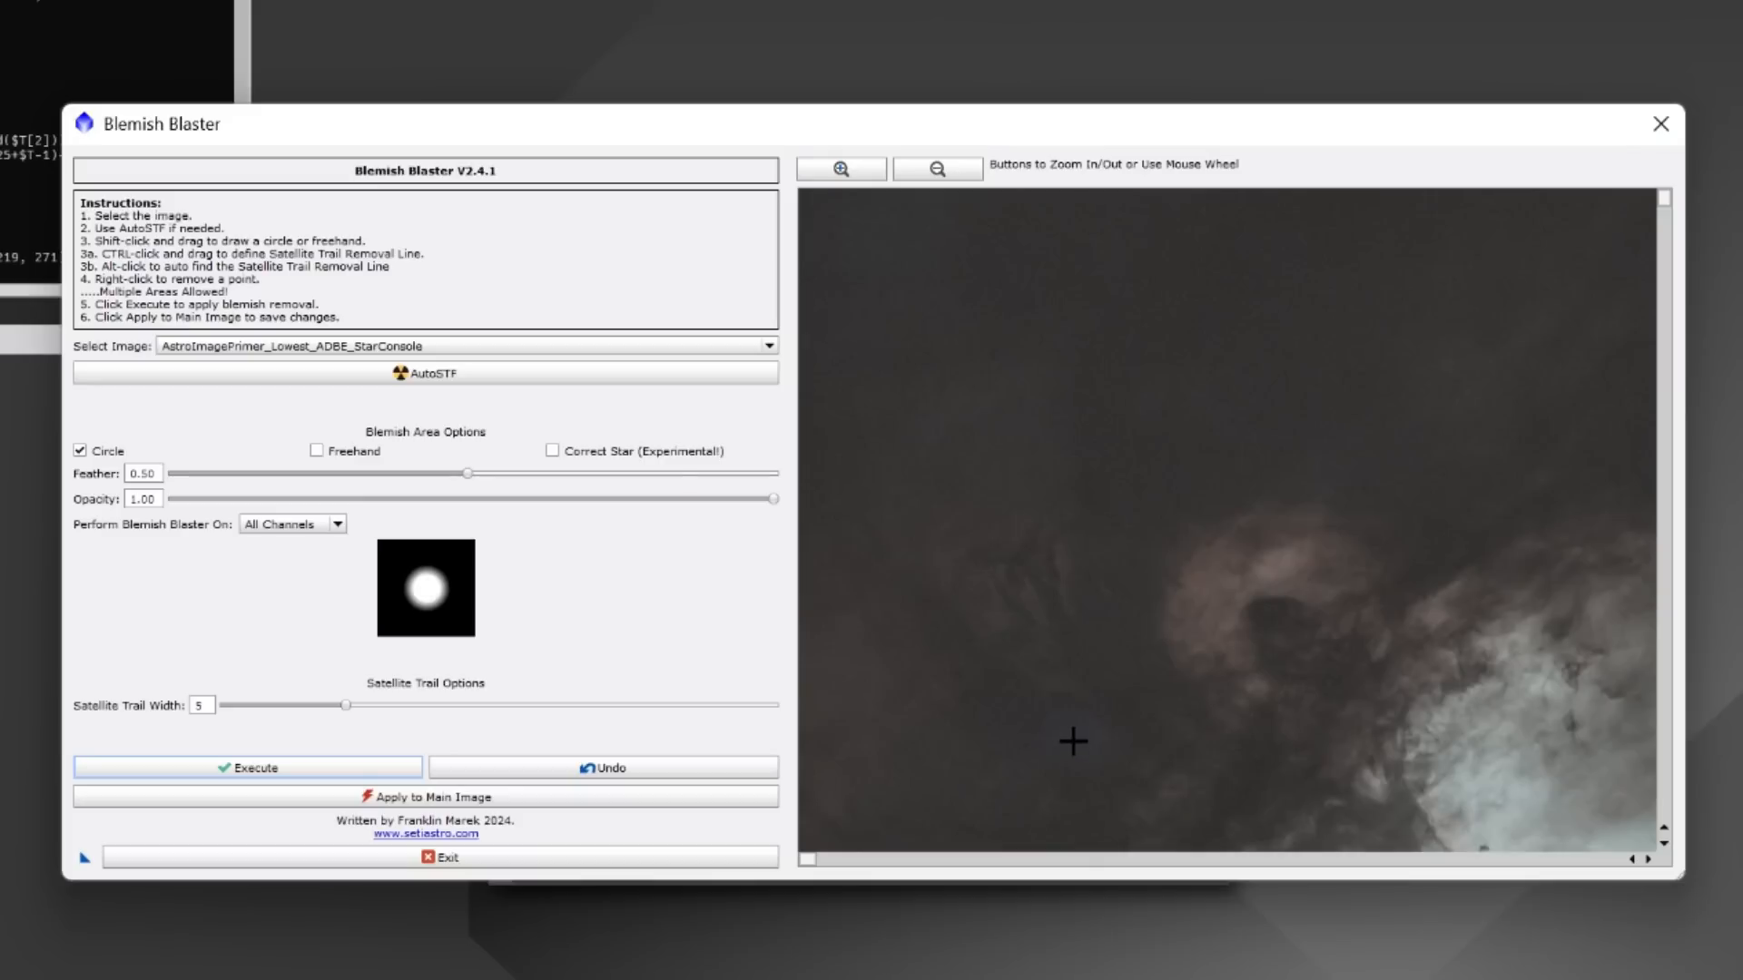
Step: Circle and remove the fainter lower halo, apply the corrections to the main image and close Blemish Blaster
drag(1073, 741, 1096, 790)
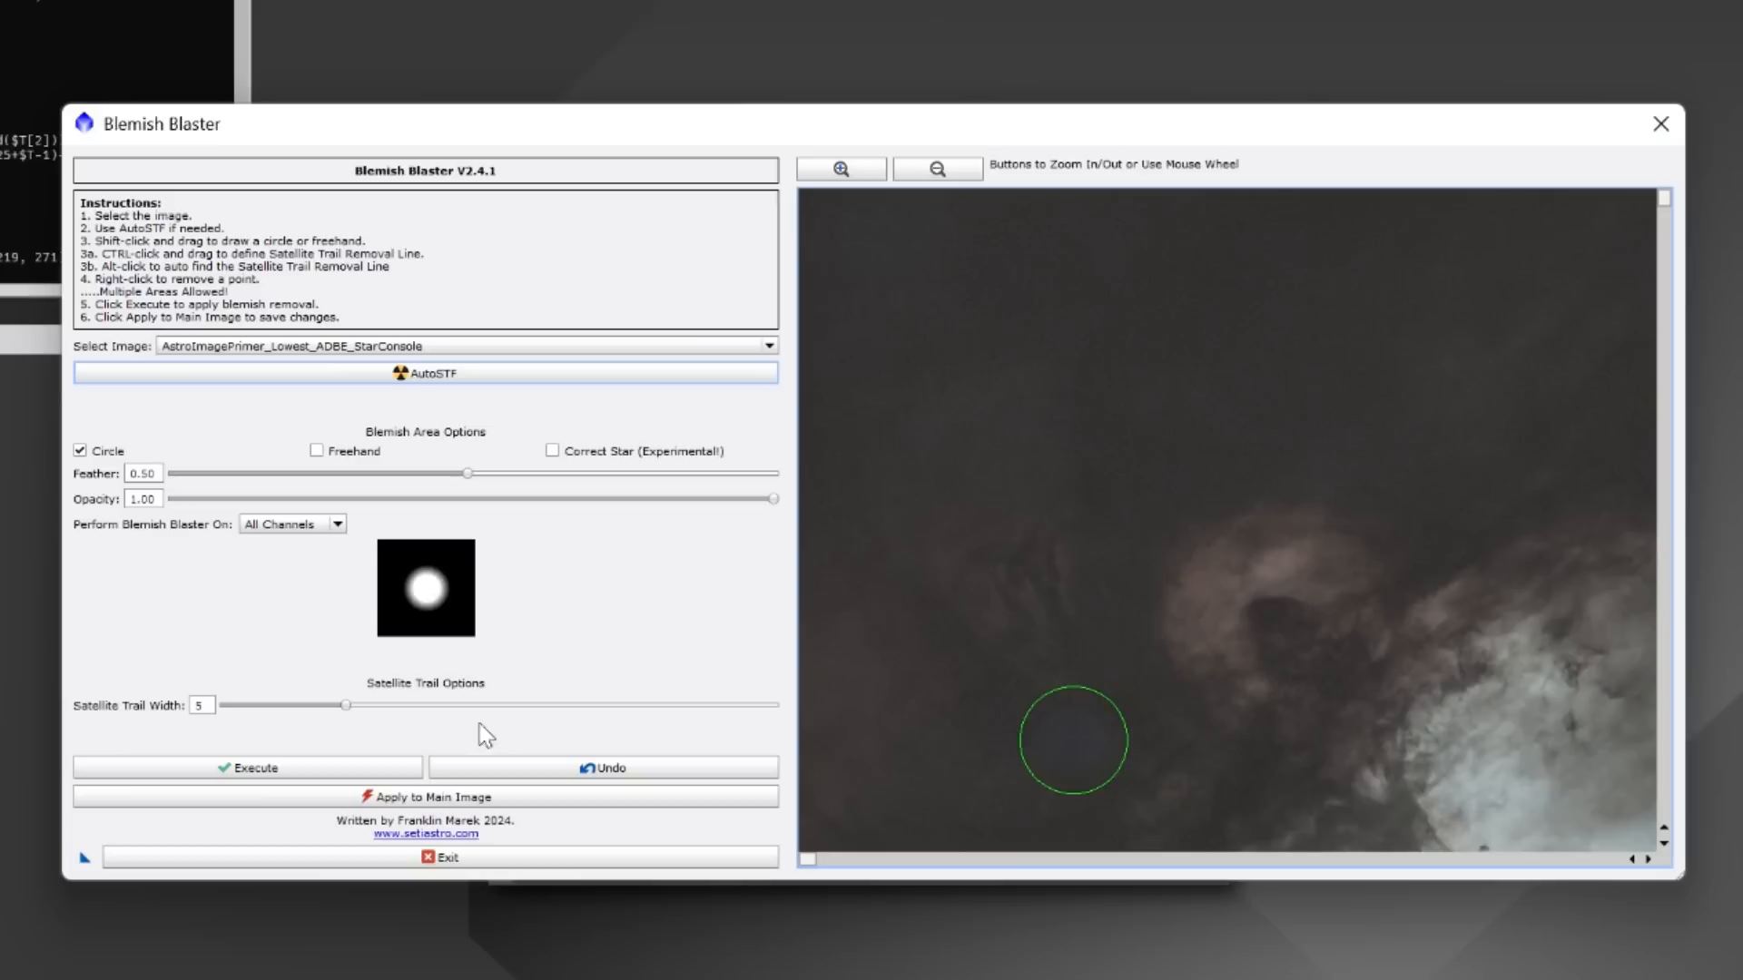
click(261, 773)
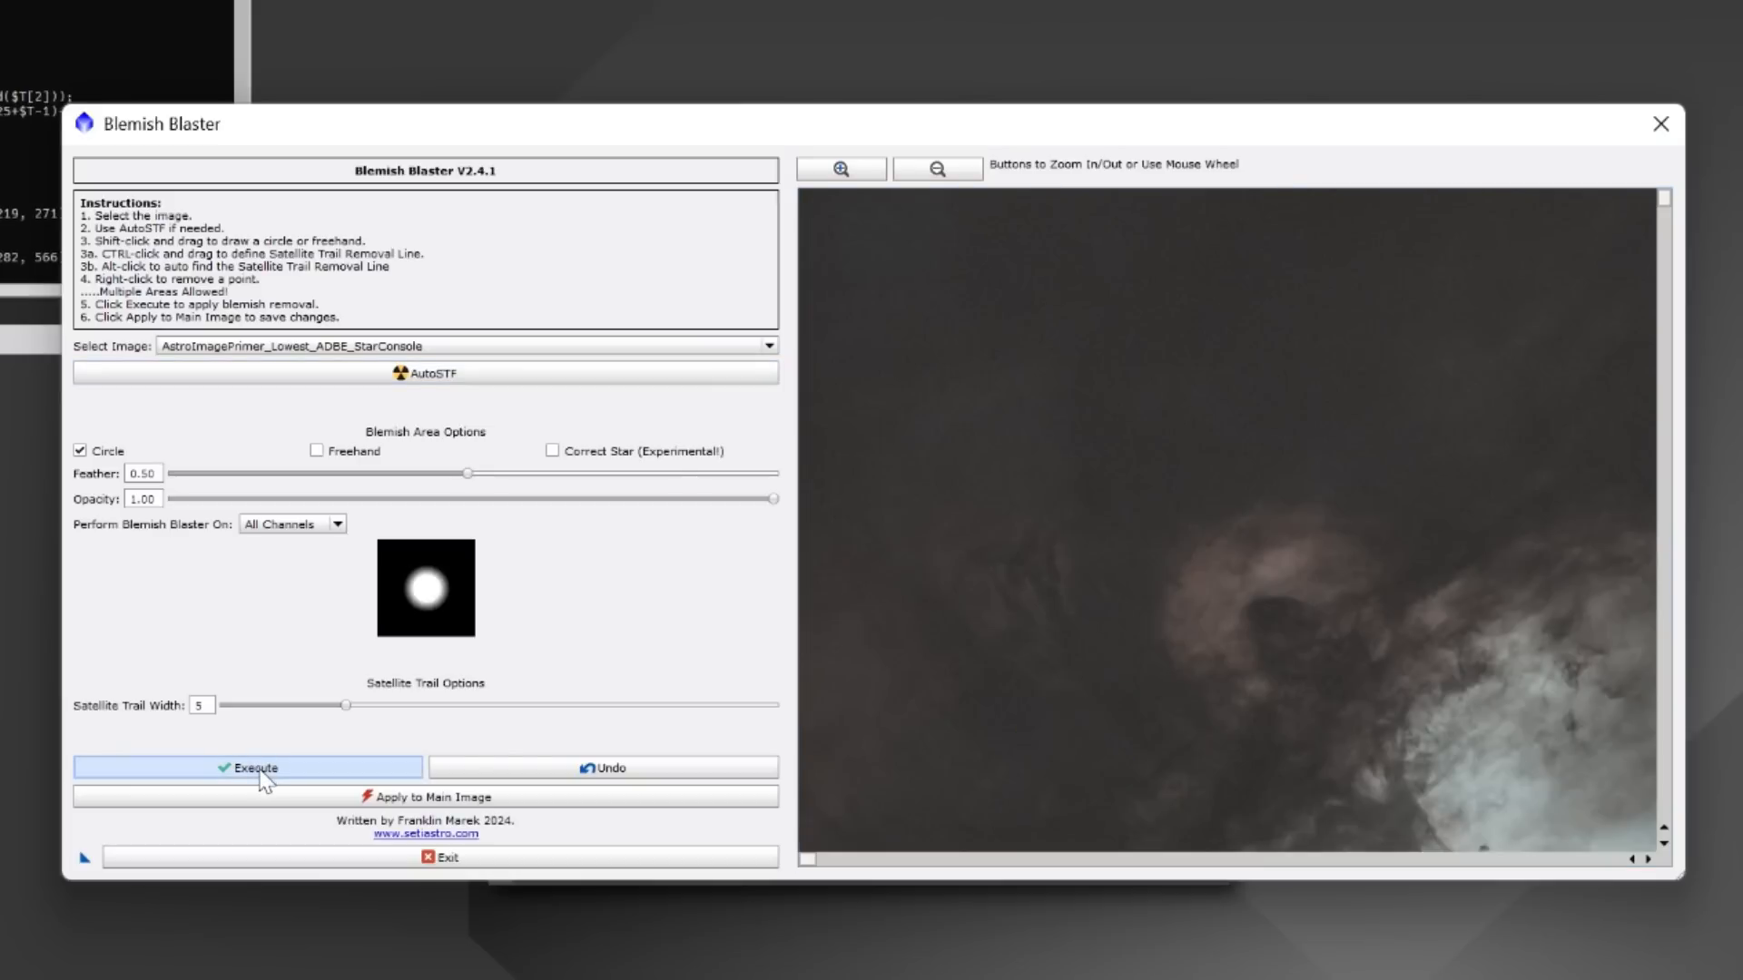
click(420, 799)
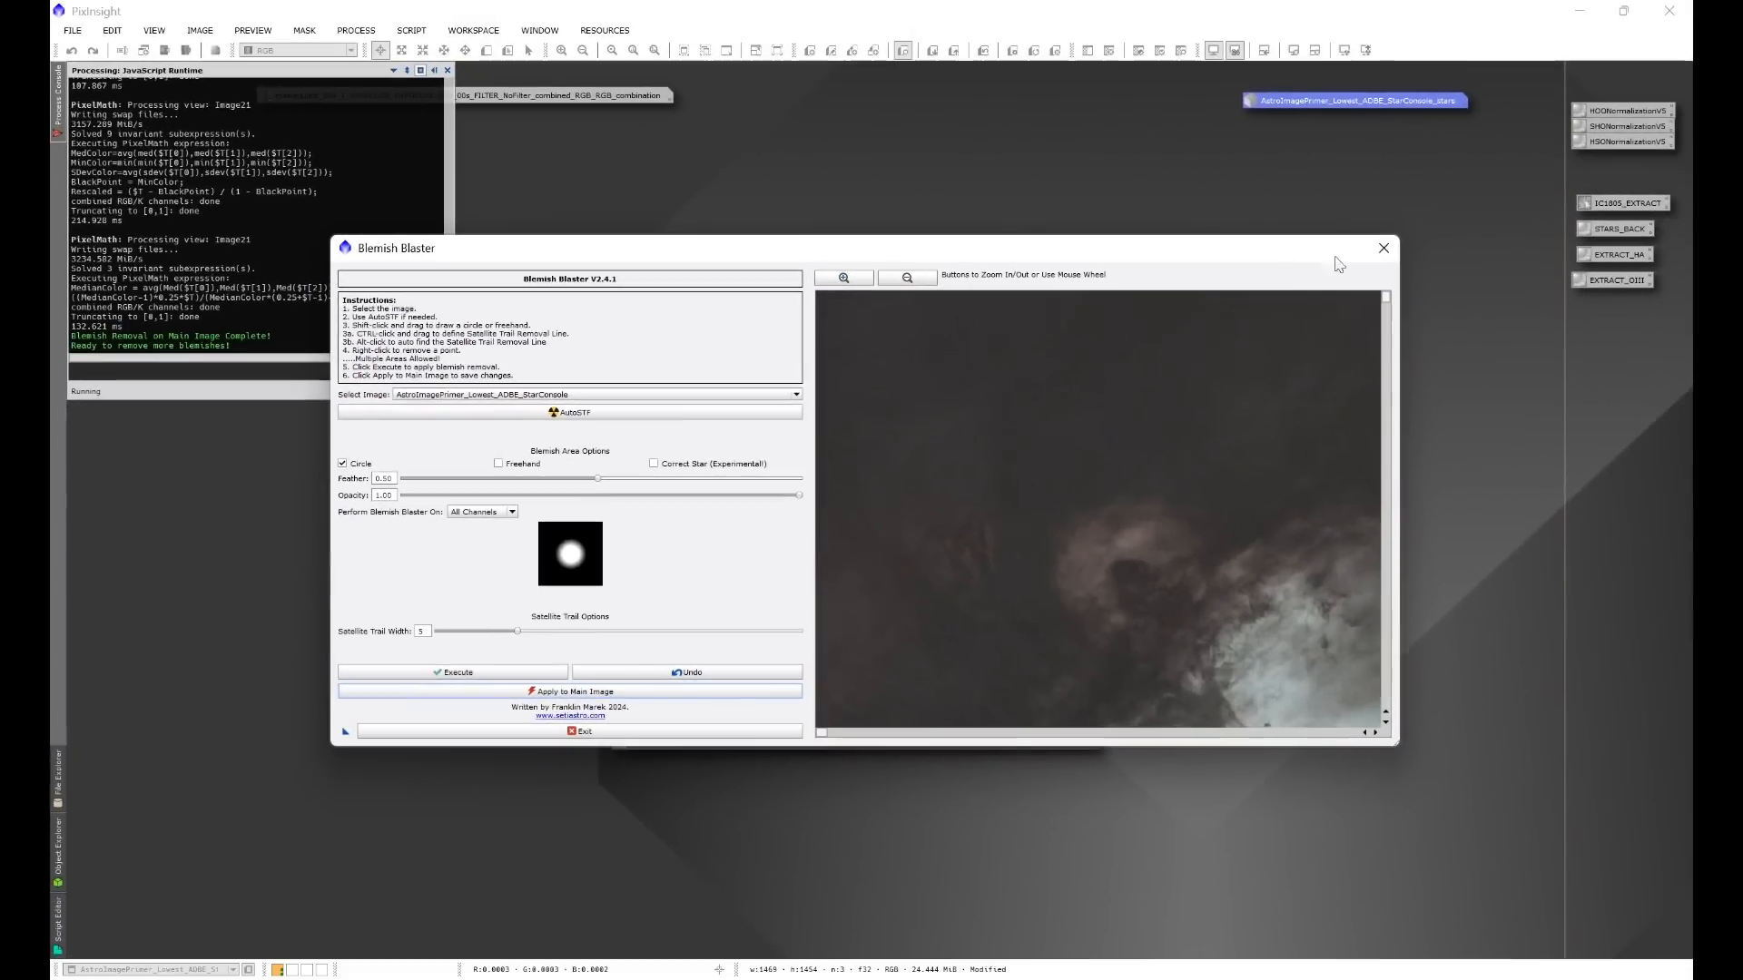
click(1383, 251)
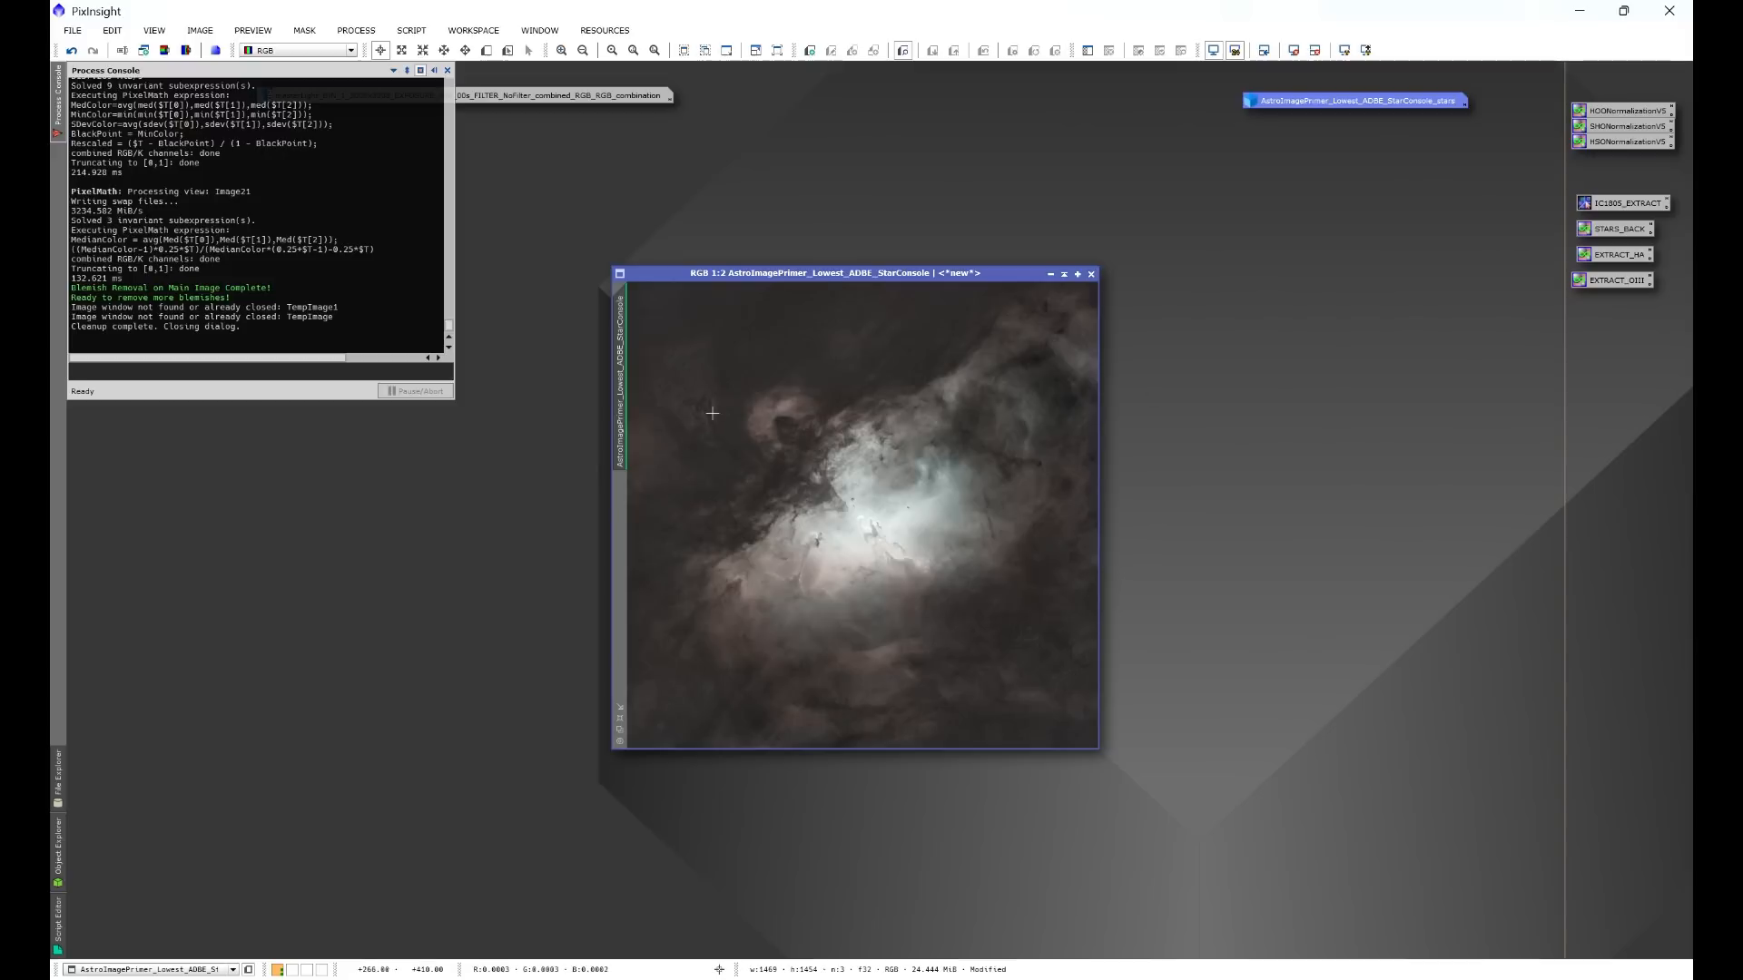
Step: Open NoiseXTerminator and place its dialog beside the magnified starless image
scroll(712, 411, up, 5)
scroll(791, 437, up, 2)
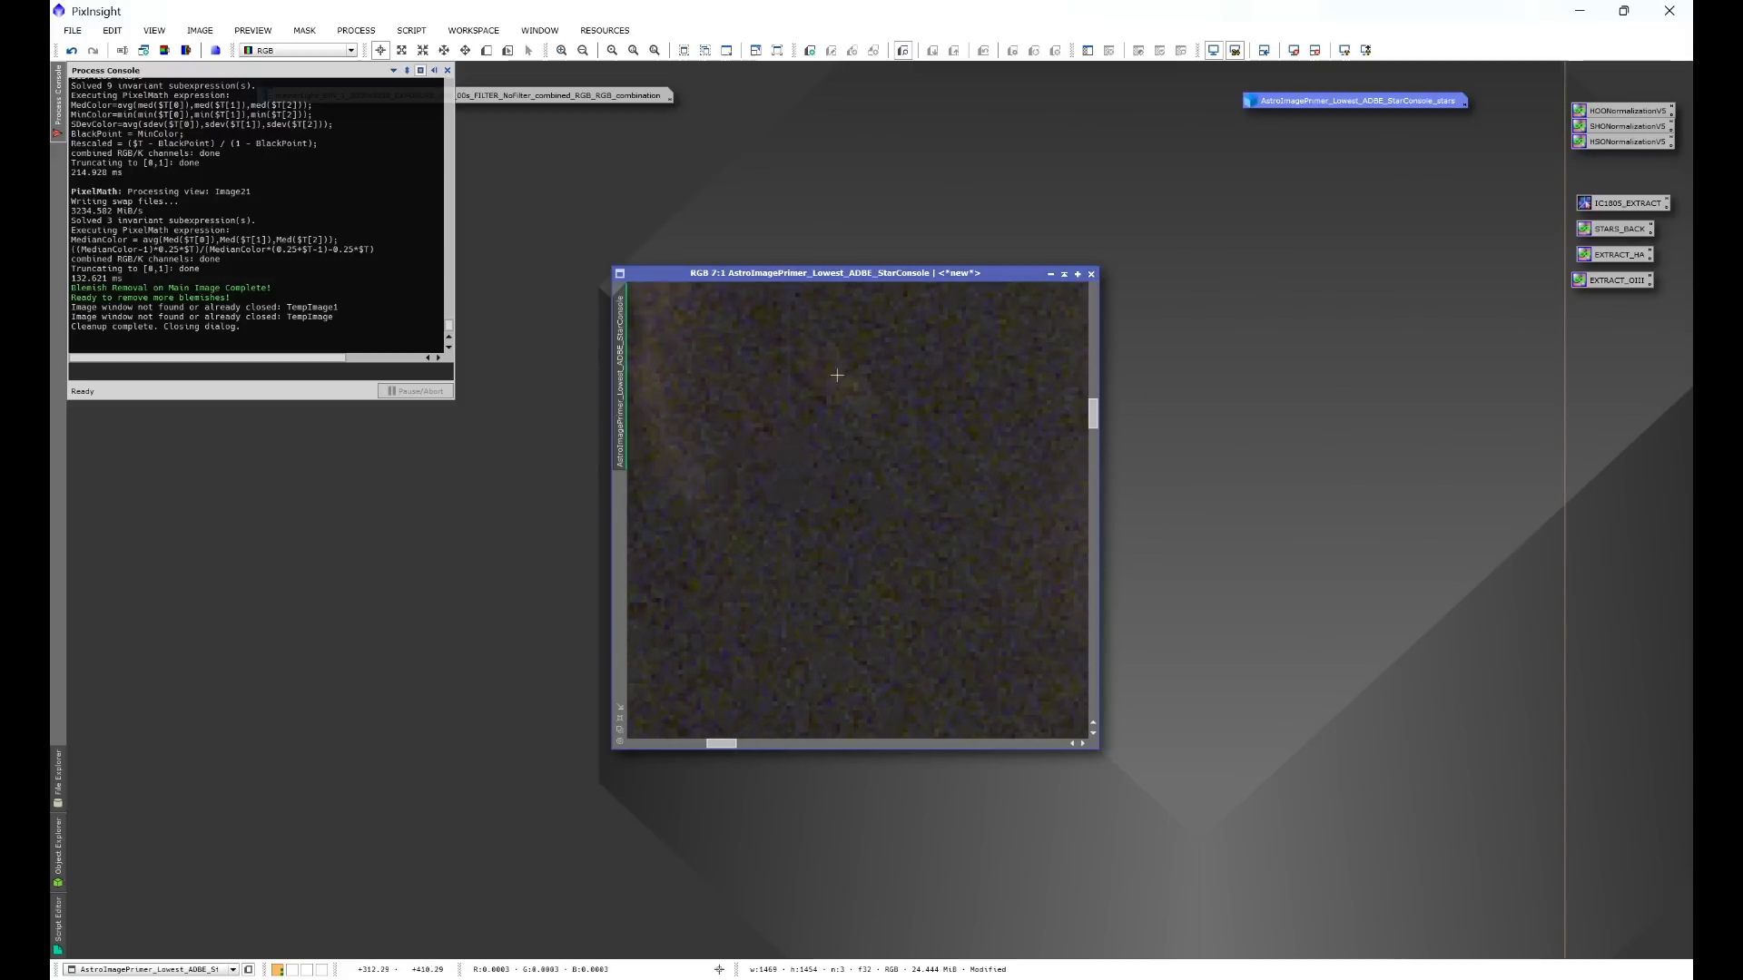
click(356, 30)
mouse_move(383, 56)
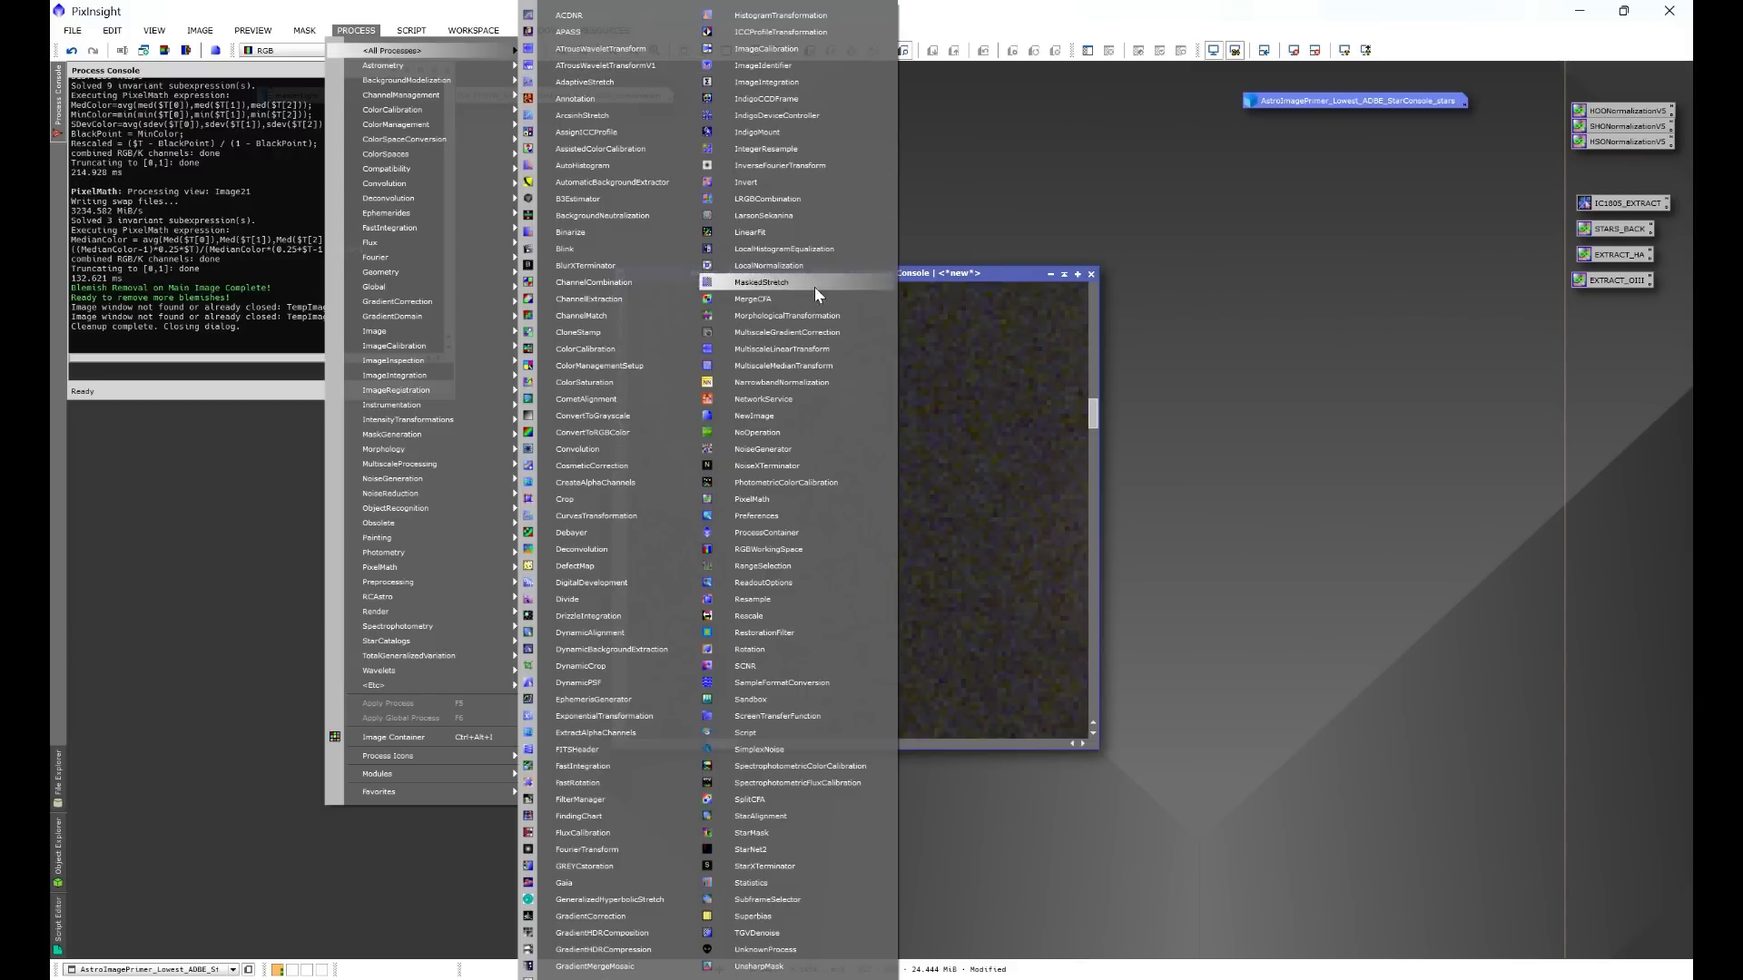
click(797, 465)
drag(1275, 499, 1146, 432)
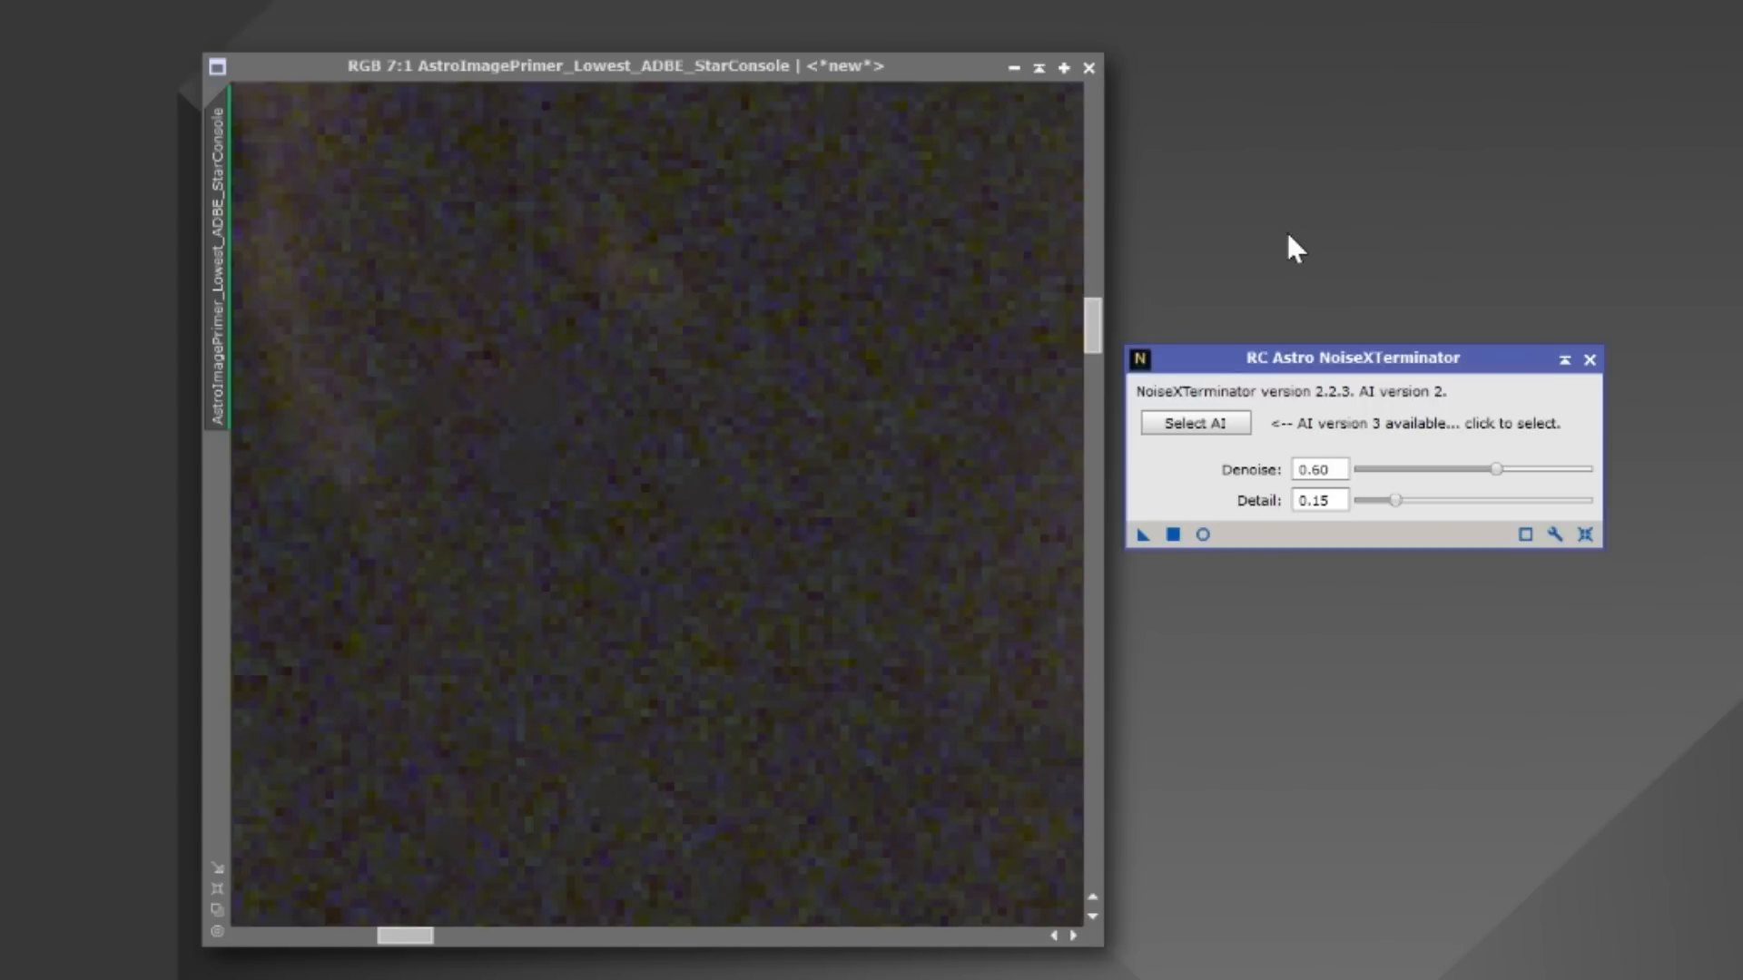
Step: Apply NoiseXTerminator to the starless image with denoise 0.70 and detail 0.15
double_click(1318, 469)
text(7)
click(1313, 500)
drag(1143, 535, 774, 619)
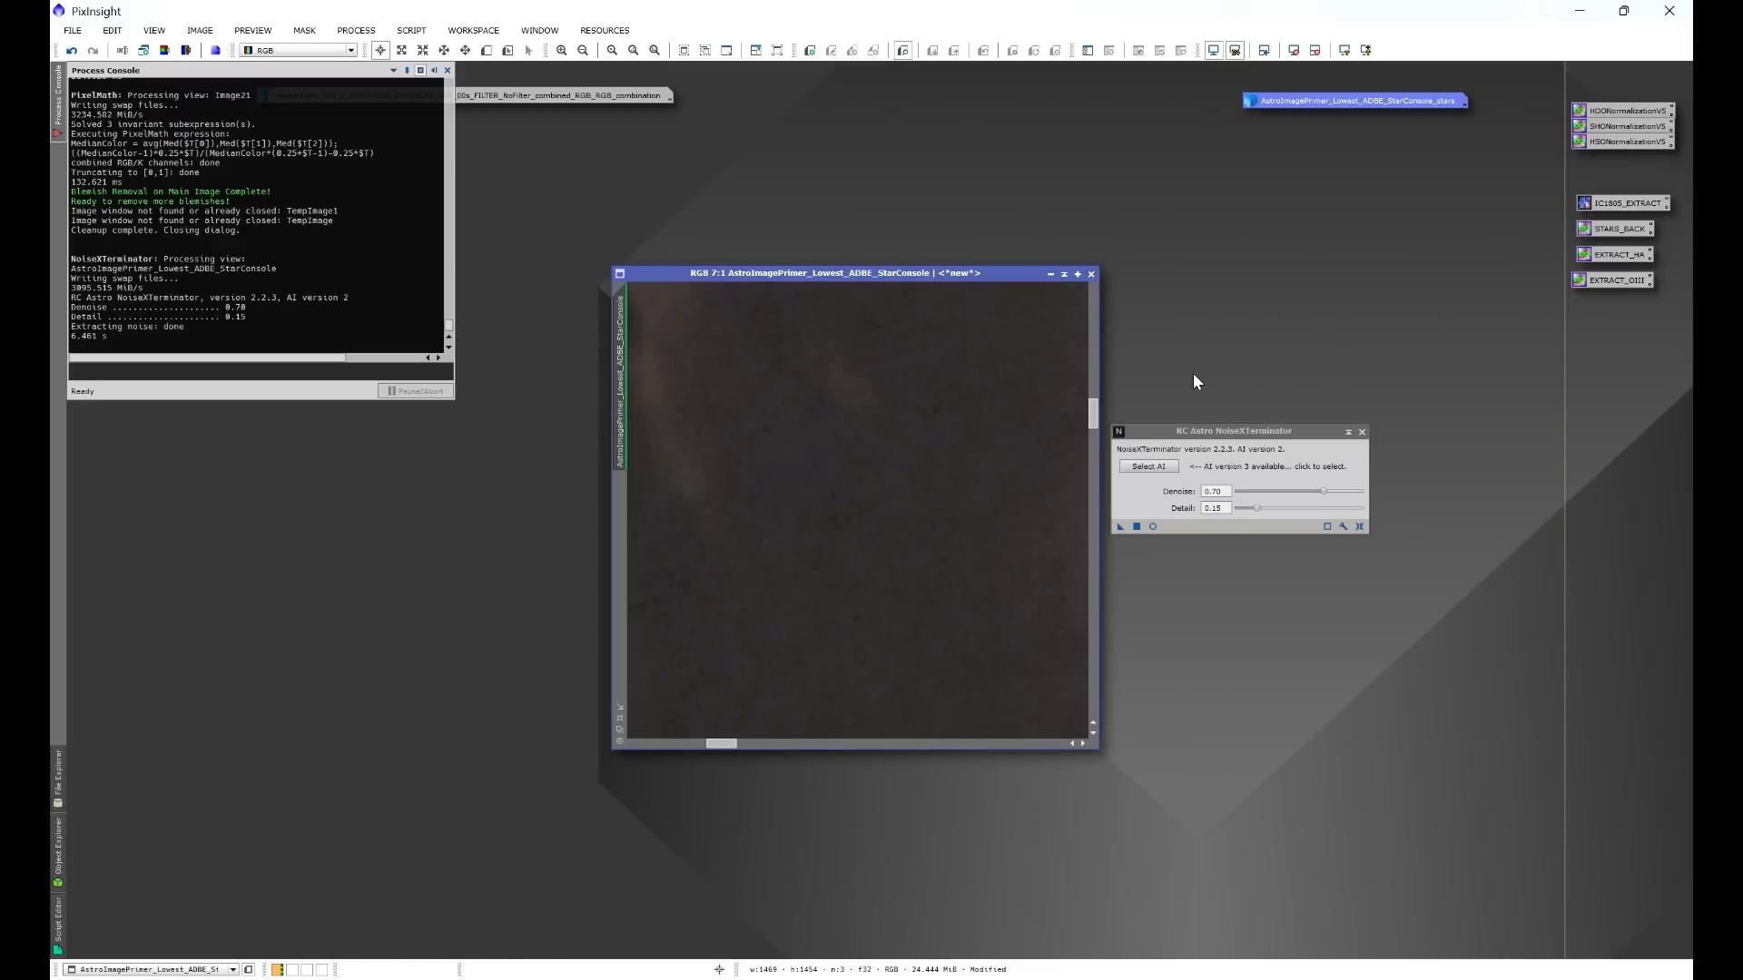
Step: Examine the noise reduction in the starless image's dark background and bright core against the previous state, and close NoiseXTerminator
scroll(925, 403, up, 4)
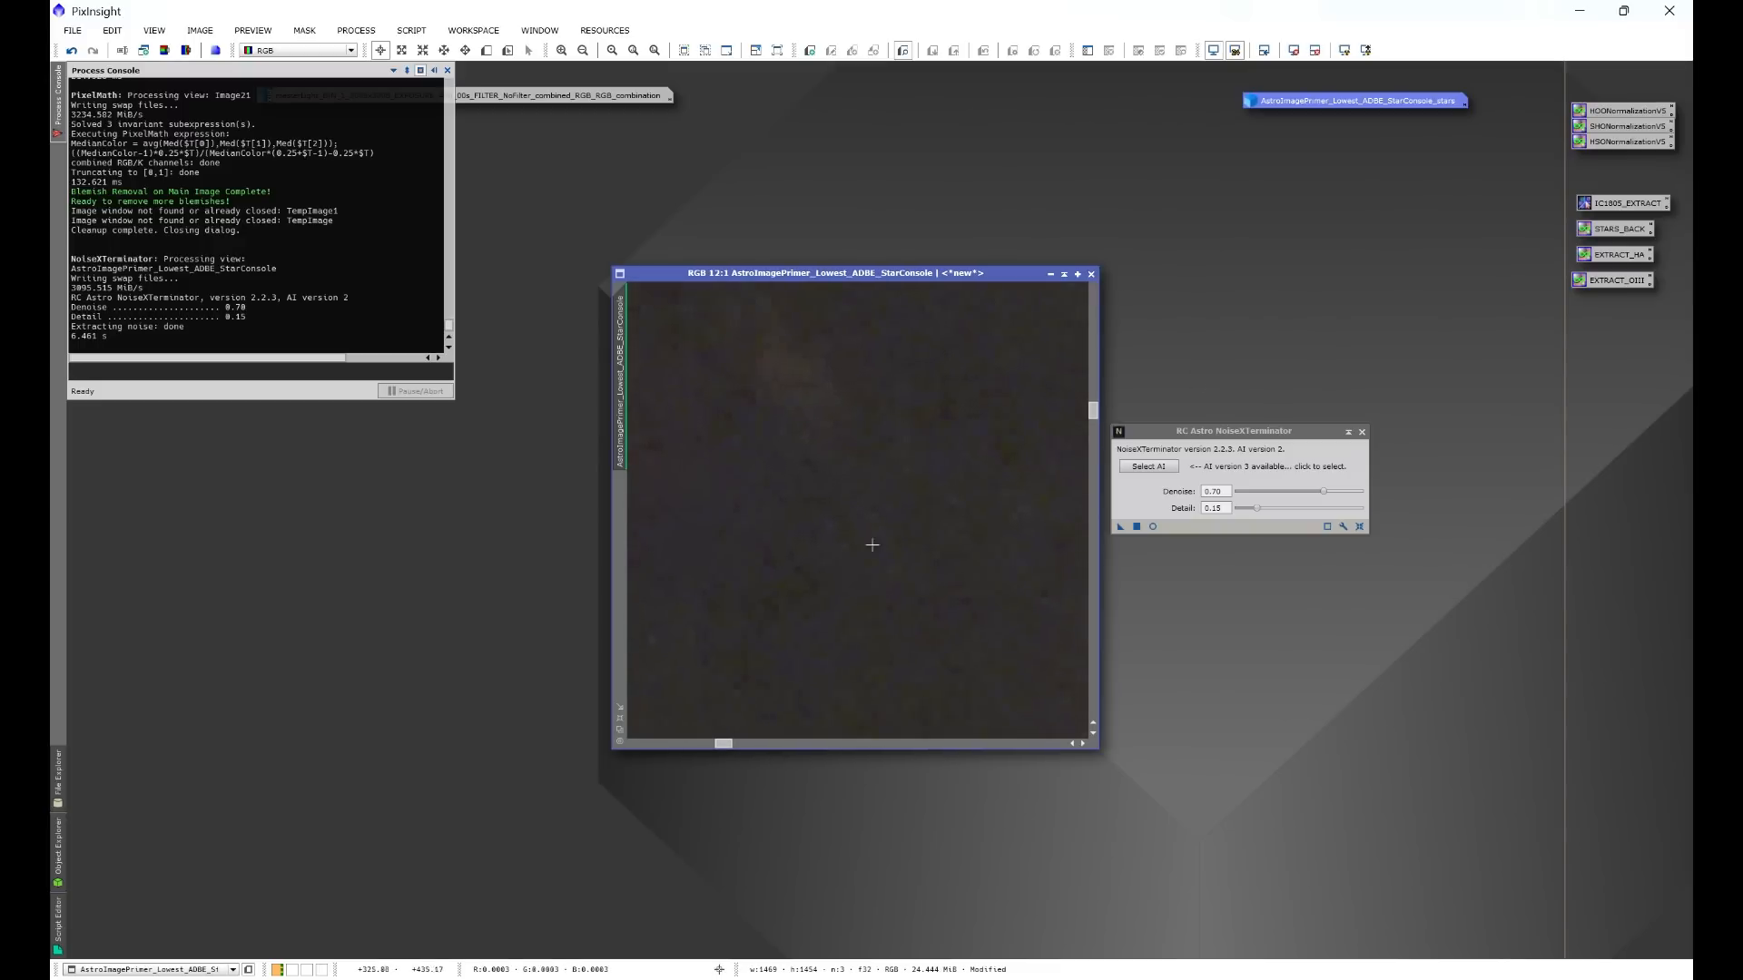
scroll(850, 529, down, 4)
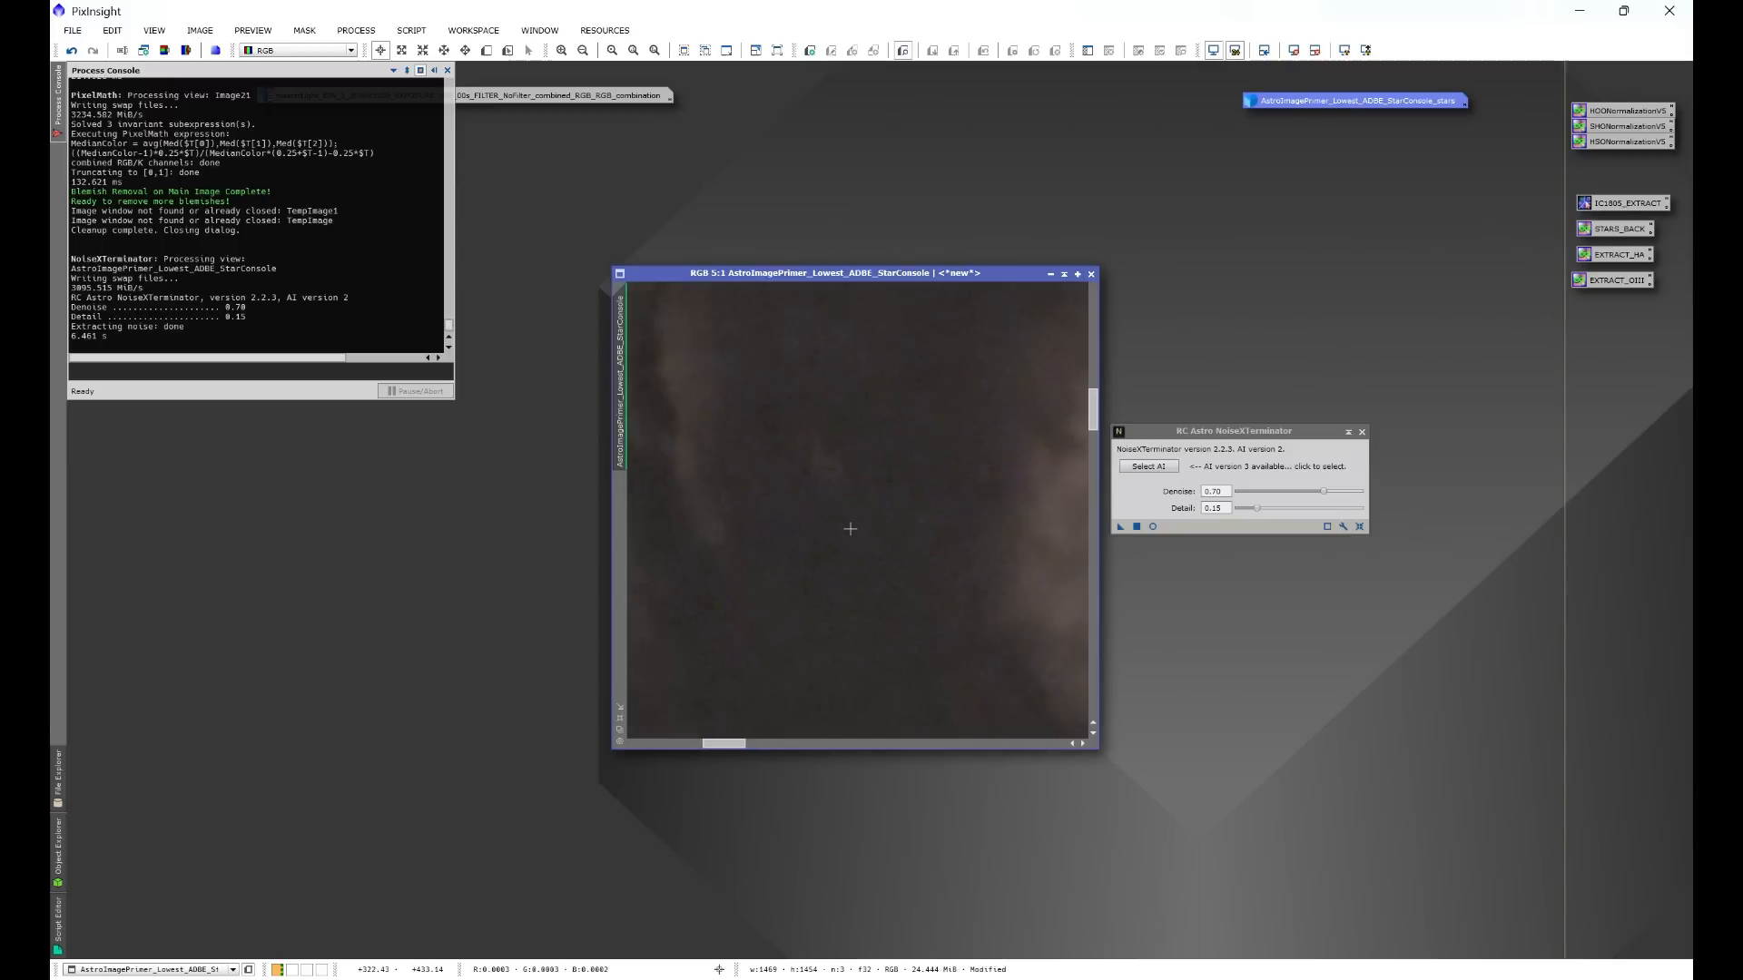
mouse_move(738, 748)
mouse_down()
mouse_move(776, 753)
mouse_move(740, 748)
mouse_up()
scroll(851, 545, down, 7)
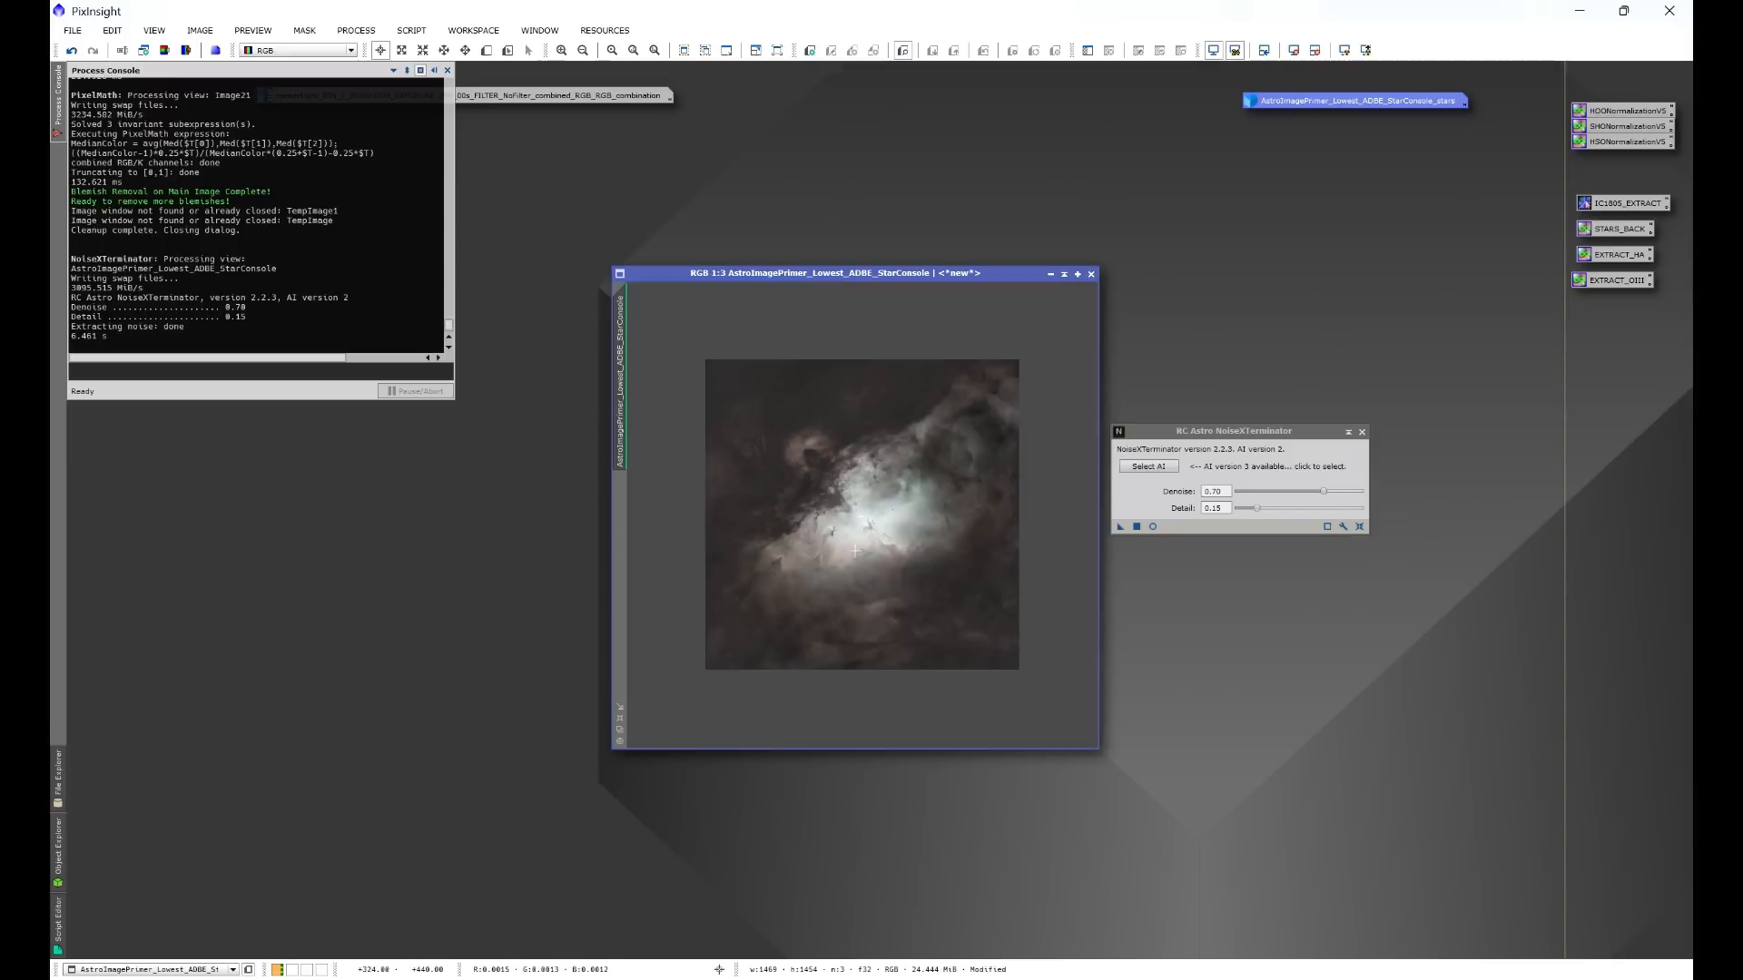
scroll(854, 551, up, 2)
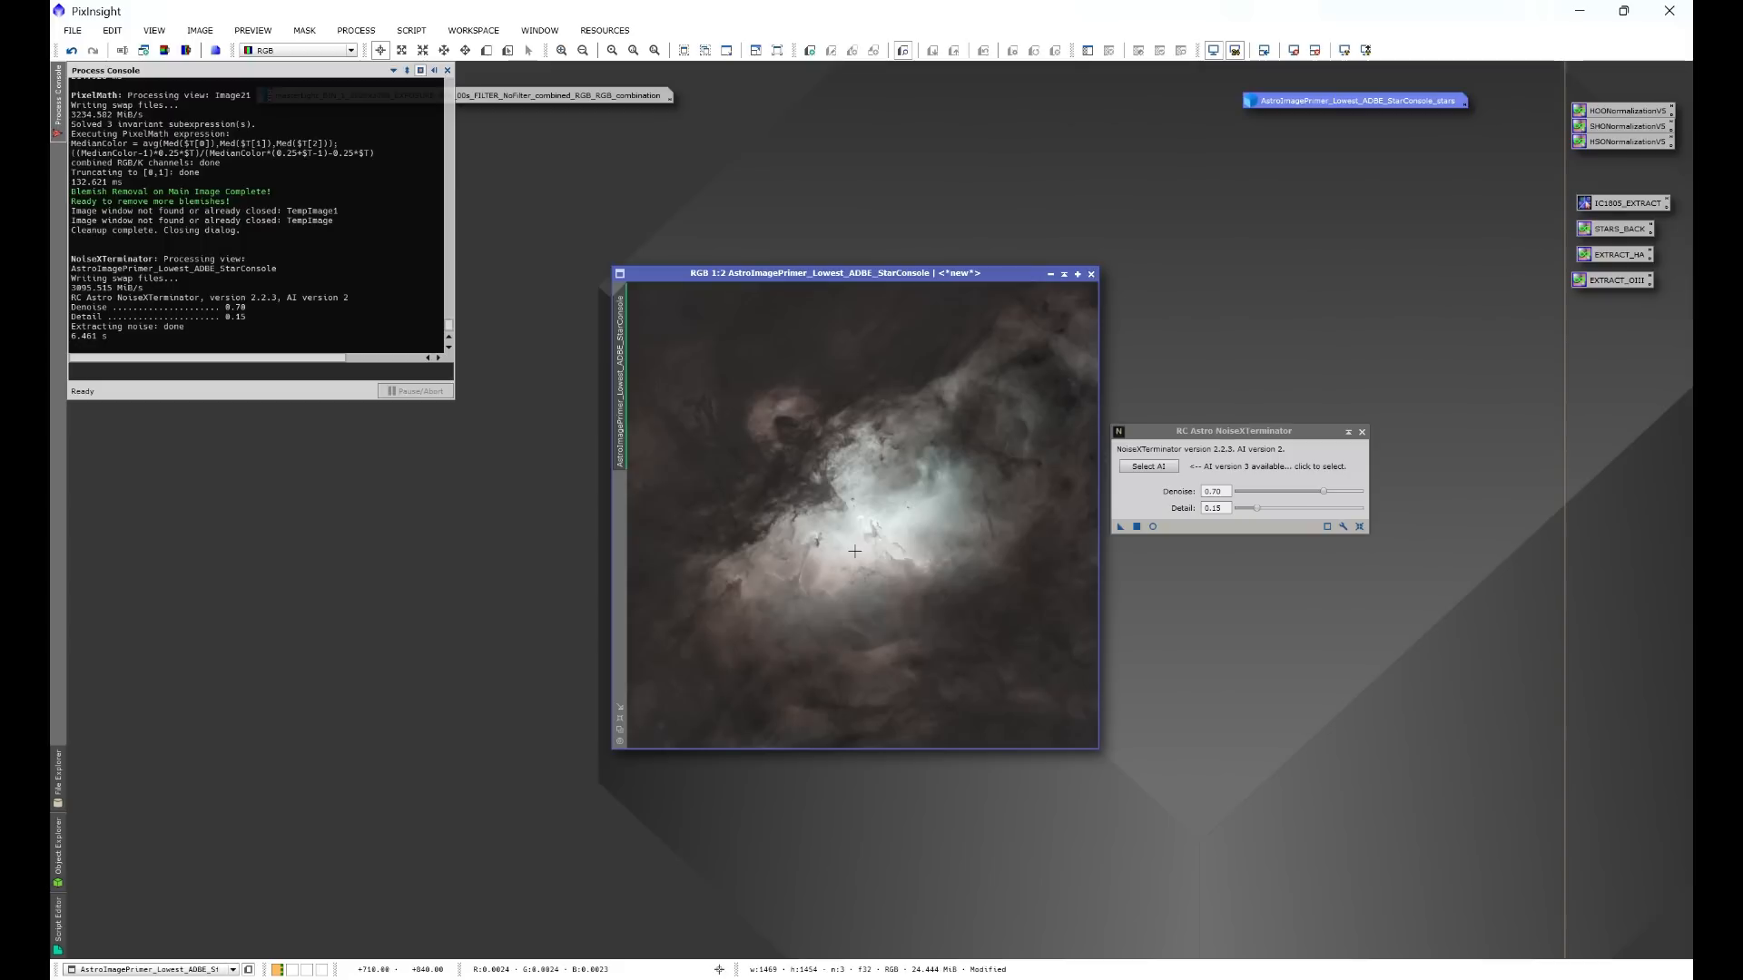
scroll(719, 409, up, 9)
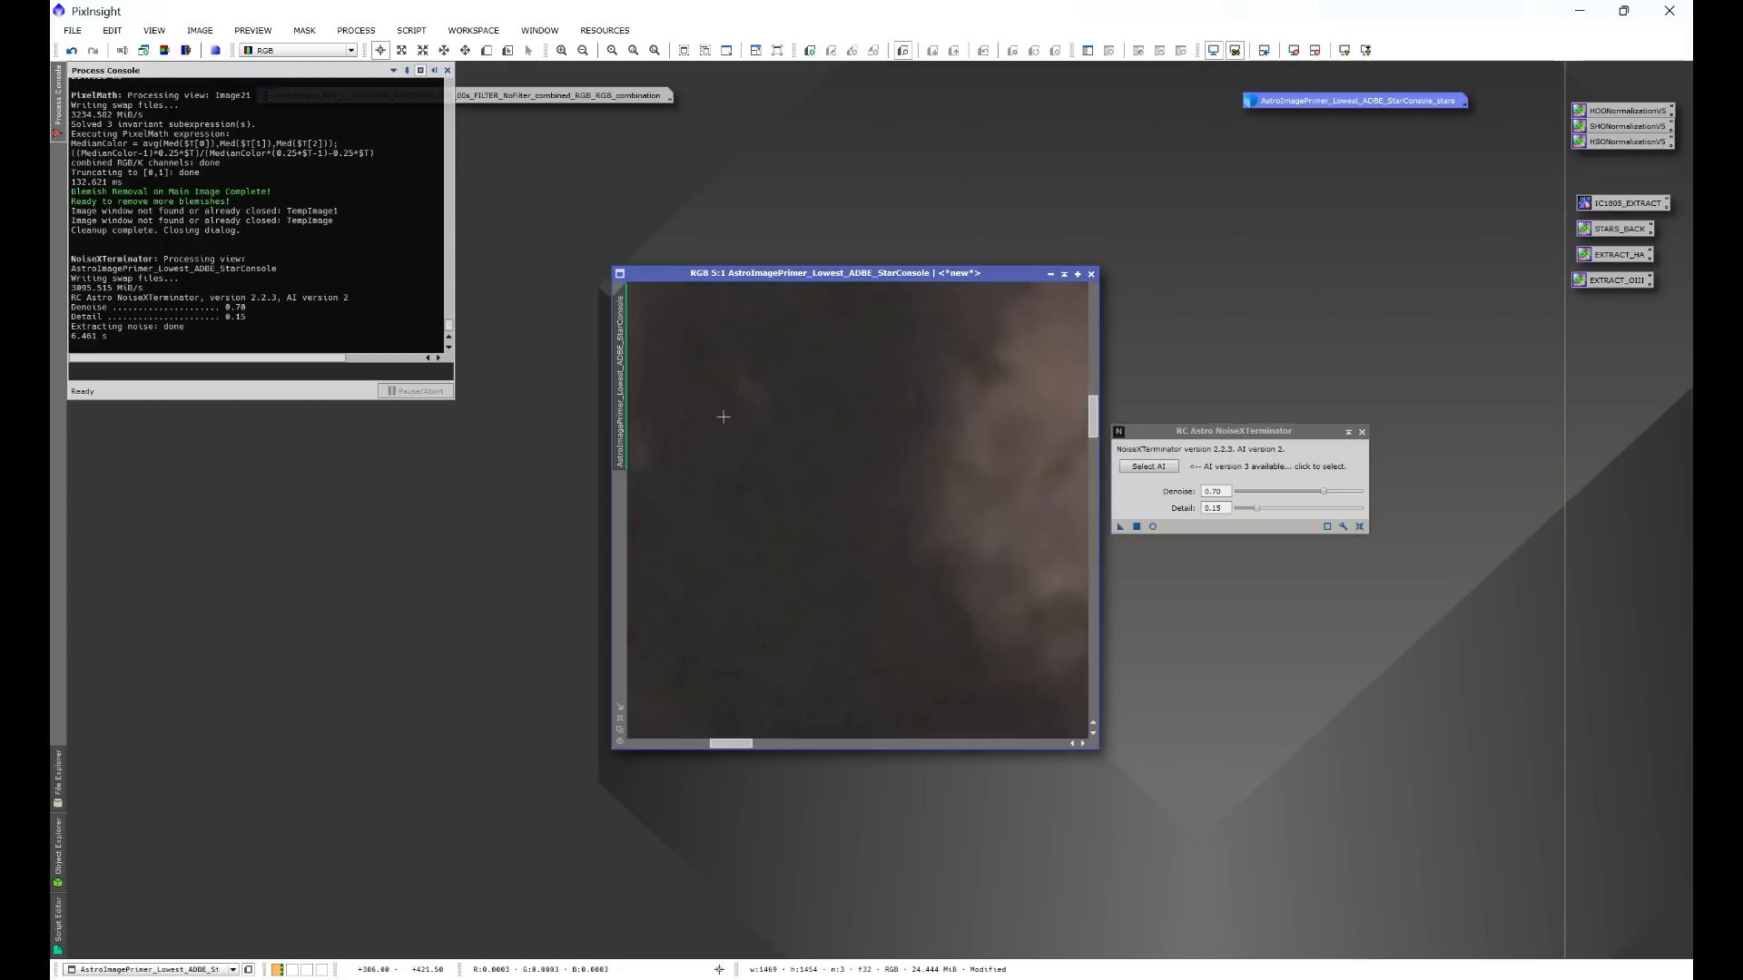
click(71, 51)
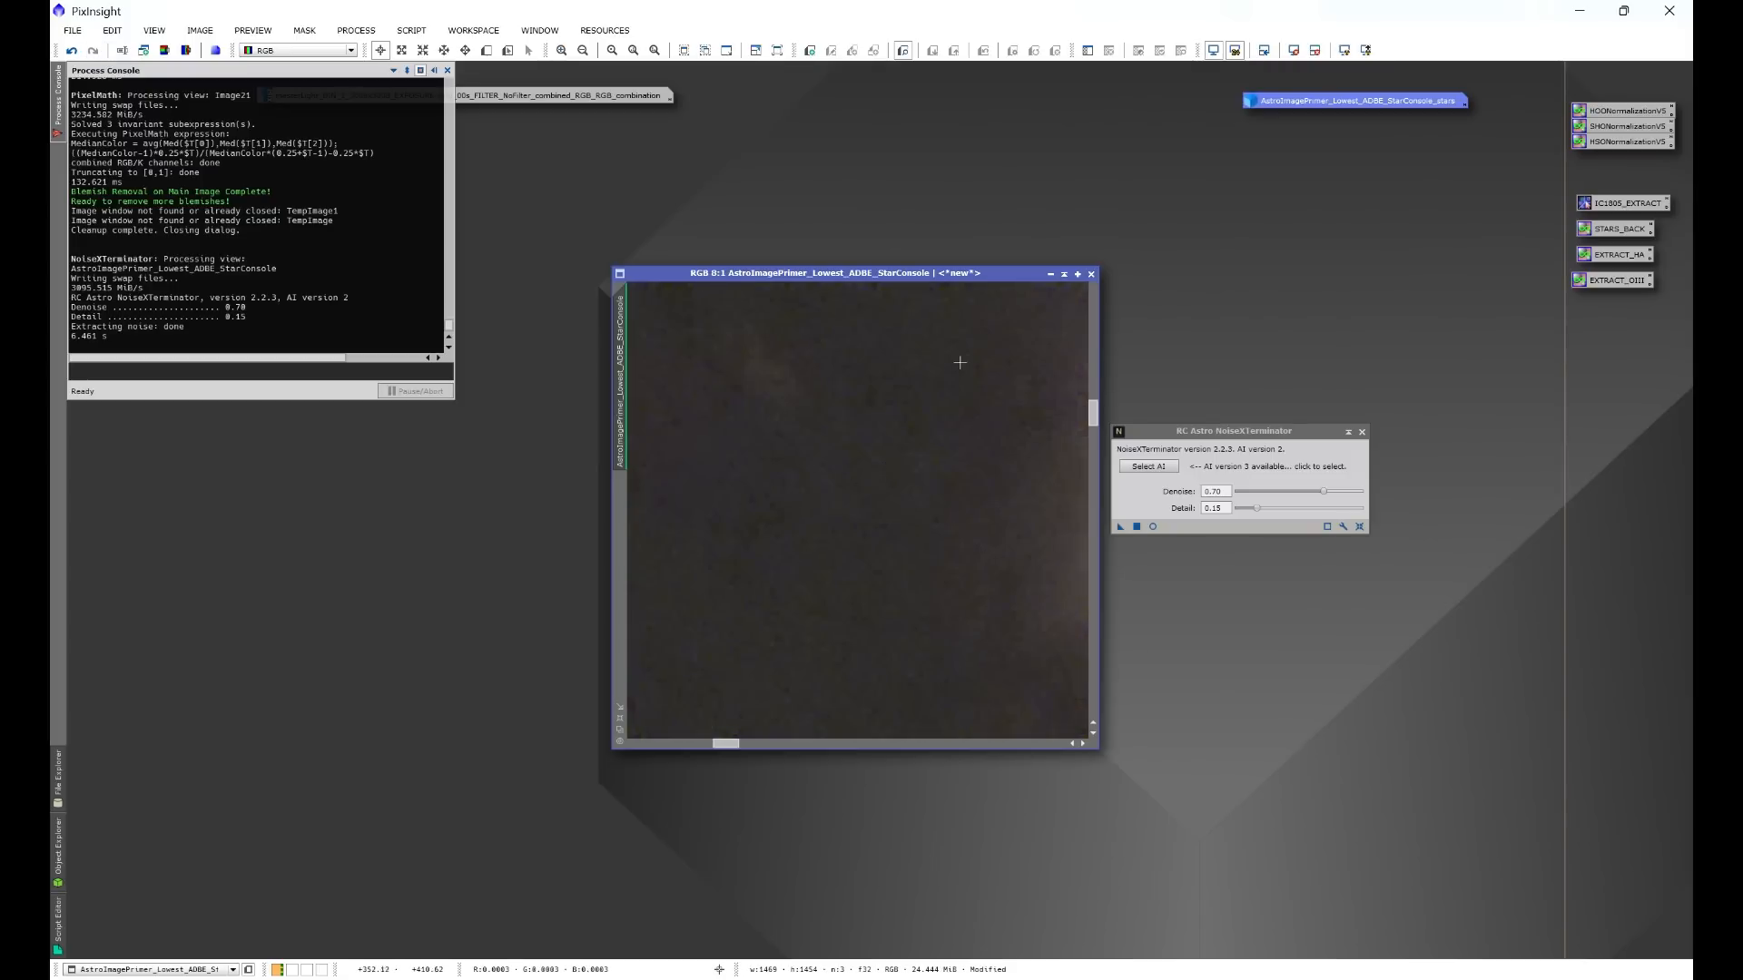
scroll(902, 548, down, 8)
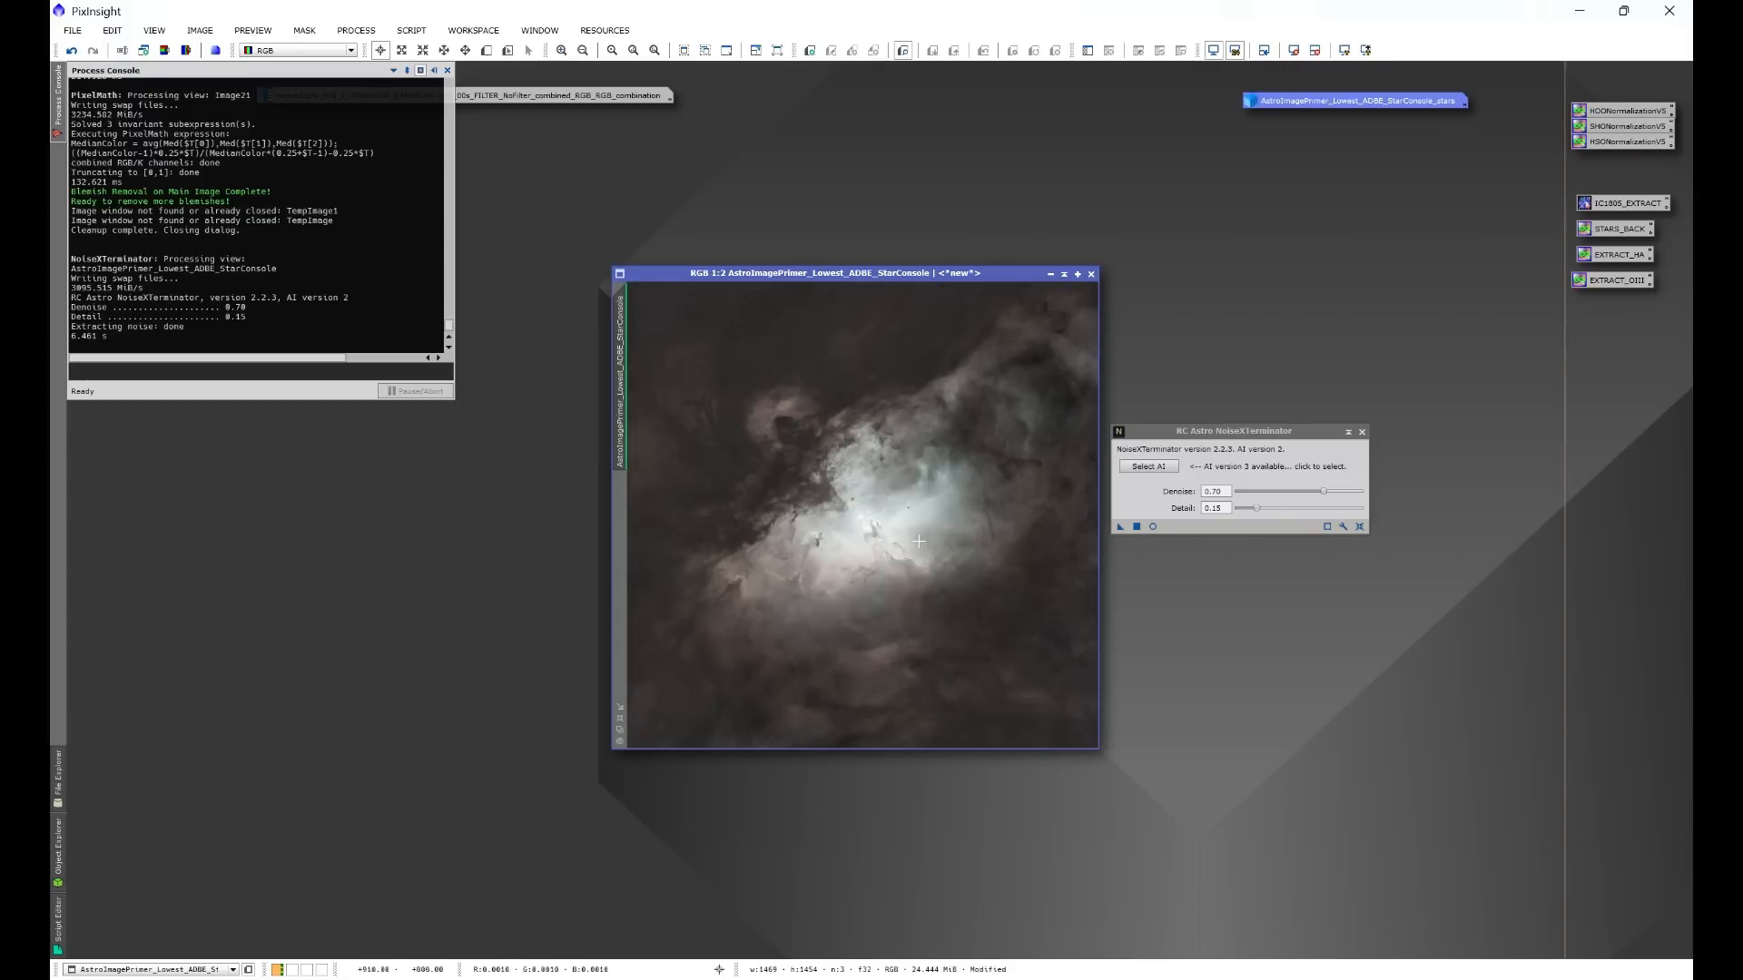
click(1362, 431)
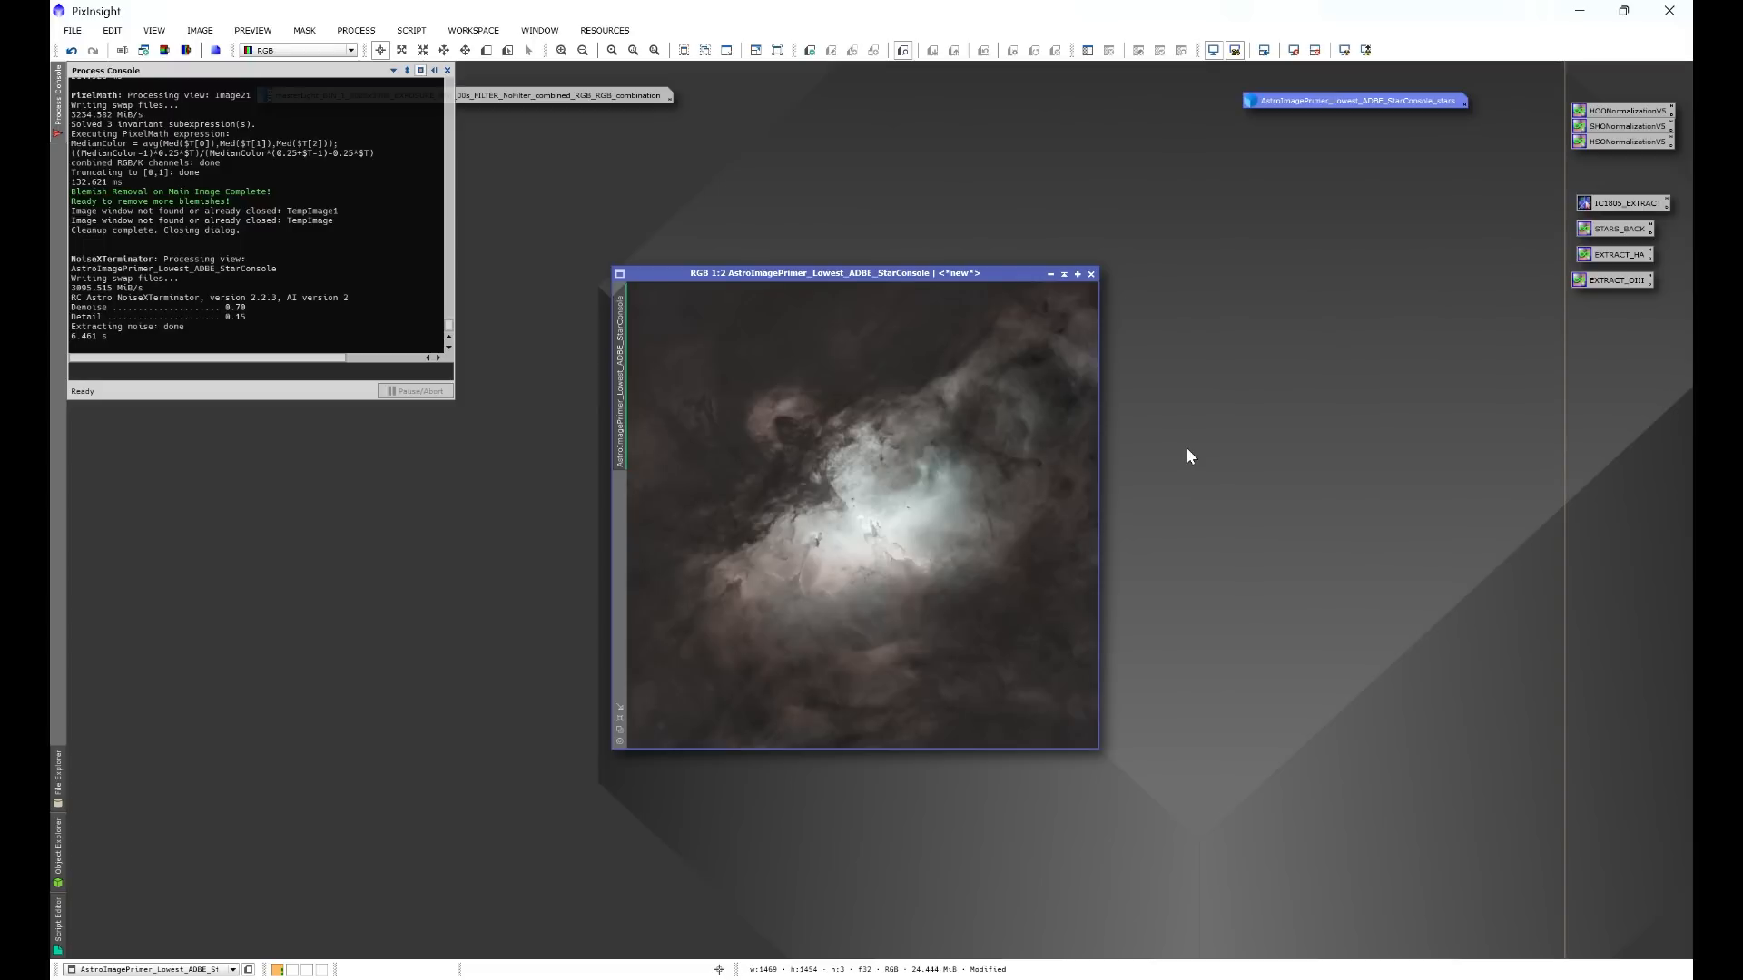
Step: Open Astro Image Detail for the starless image, enable BlurXTerminator and move the dialog to make room for a preview
click(407, 31)
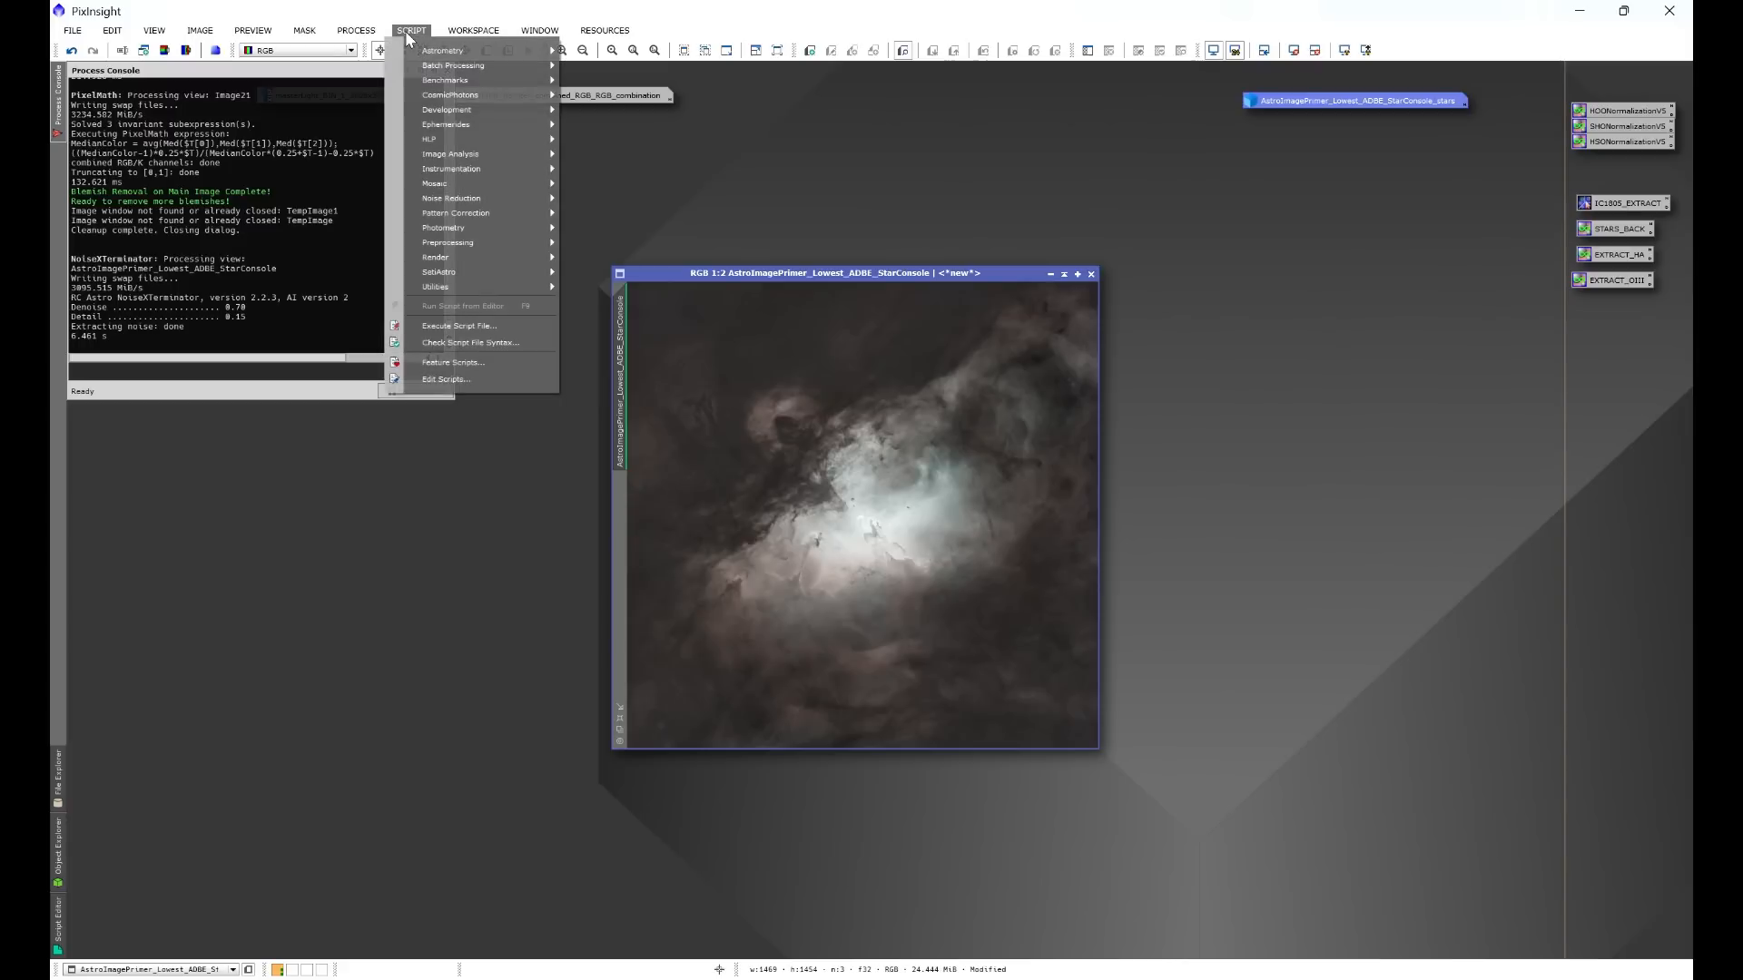
mouse_move(441, 144)
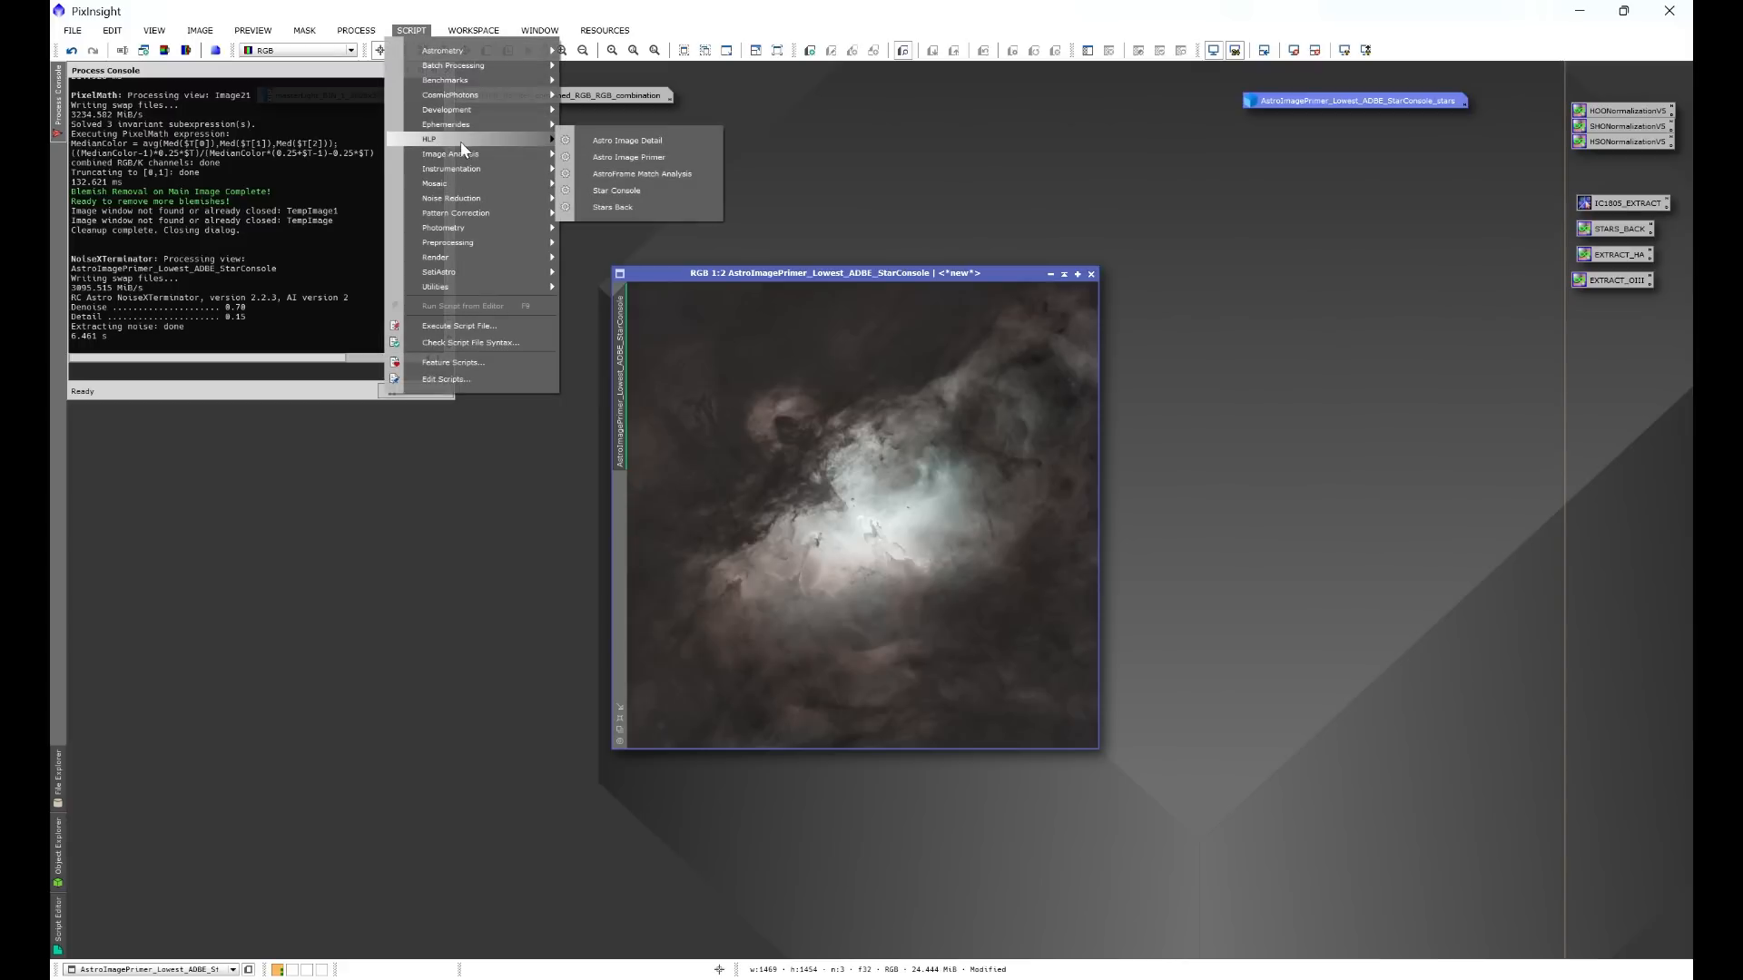
click(603, 142)
drag(749, 164, 1194, 145)
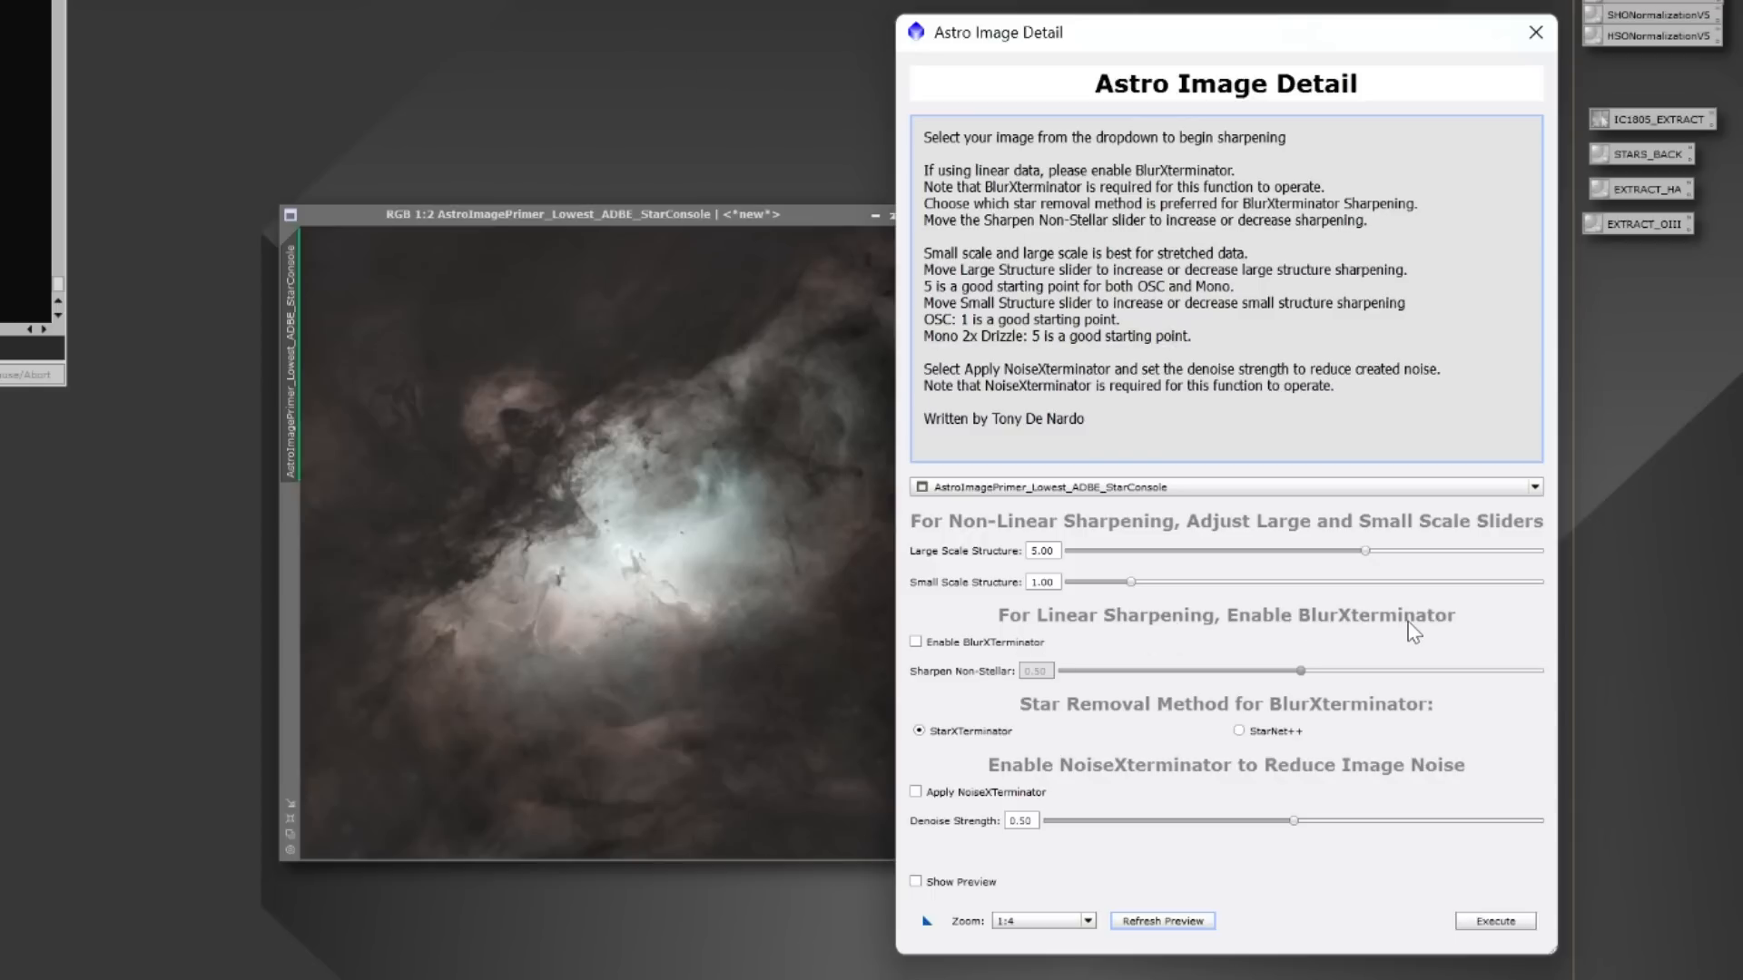
click(915, 642)
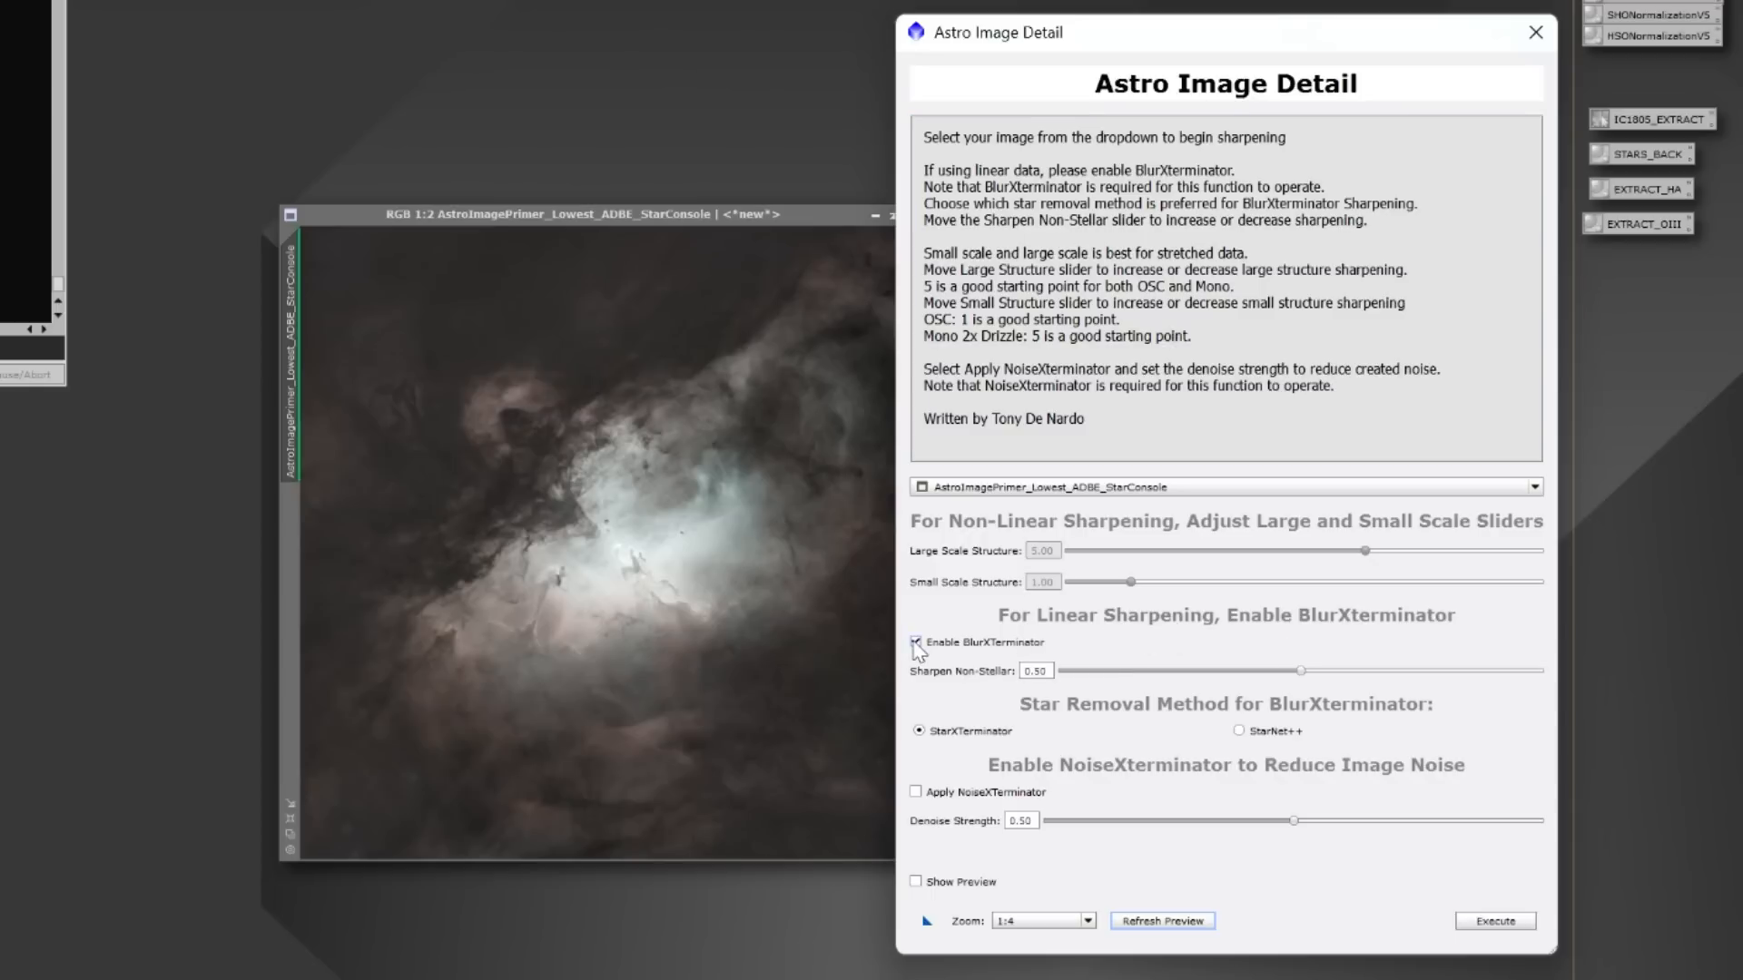
drag(1062, 35, 196, 52)
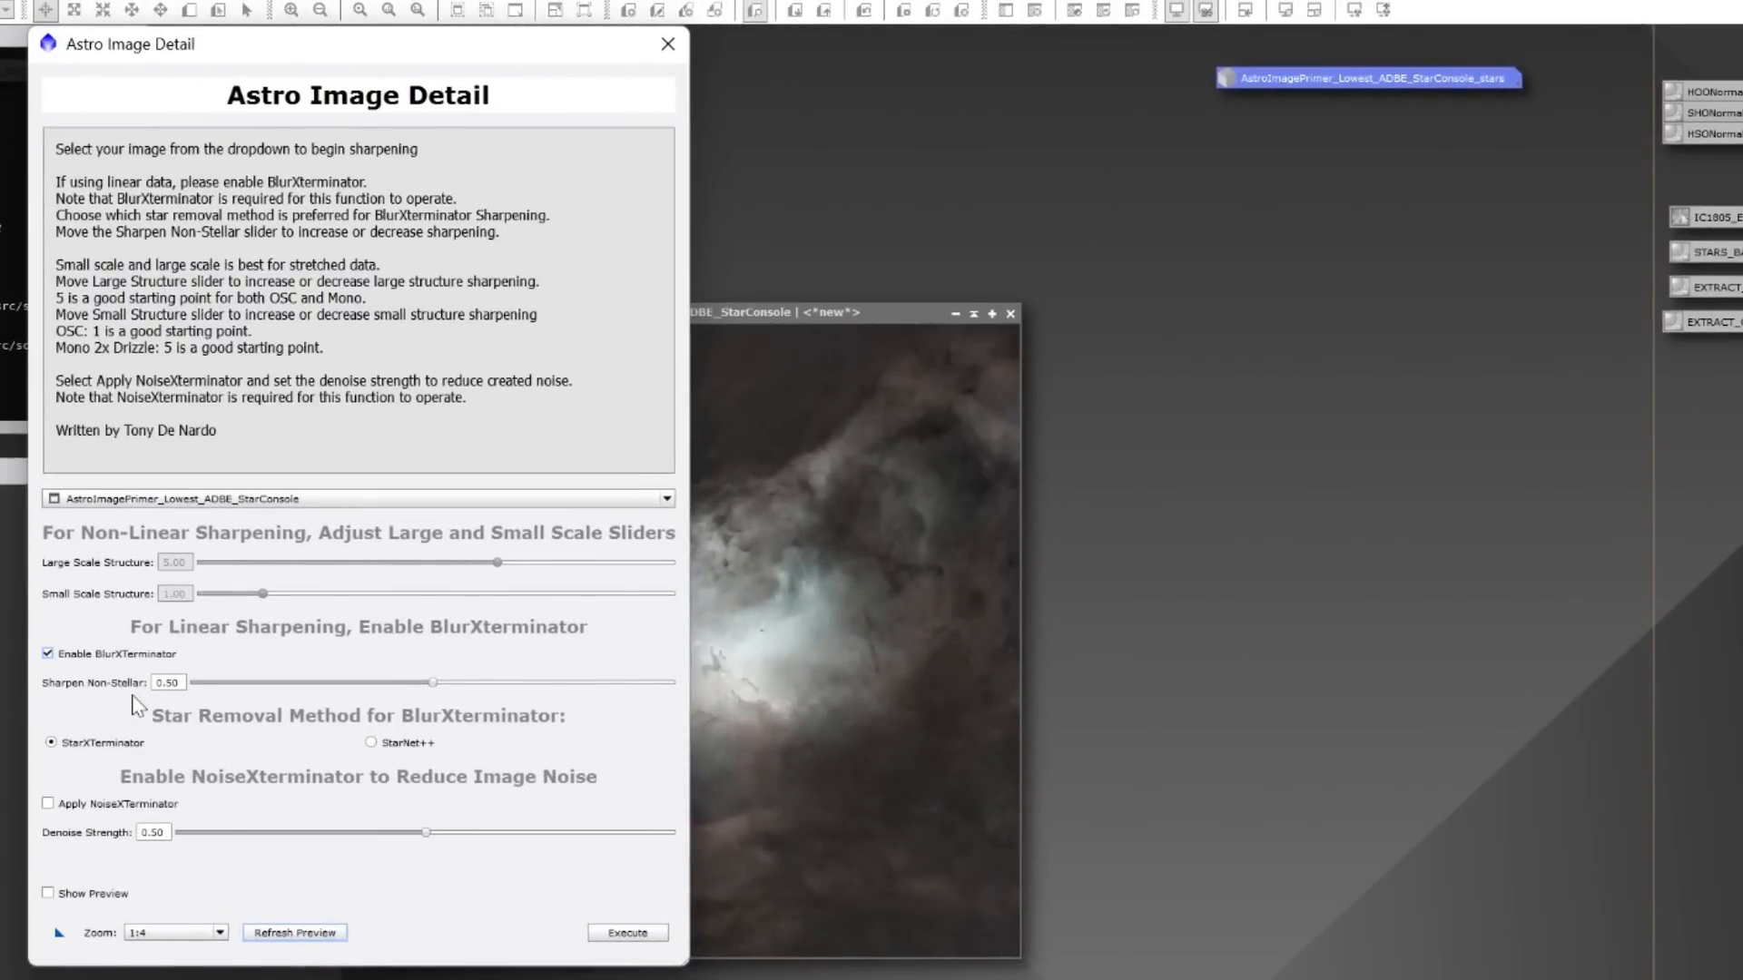
Step: Show an enlarged preview at 1:1 zoom and refresh it with Sharpen Non-Stellar at 0.89
click(49, 894)
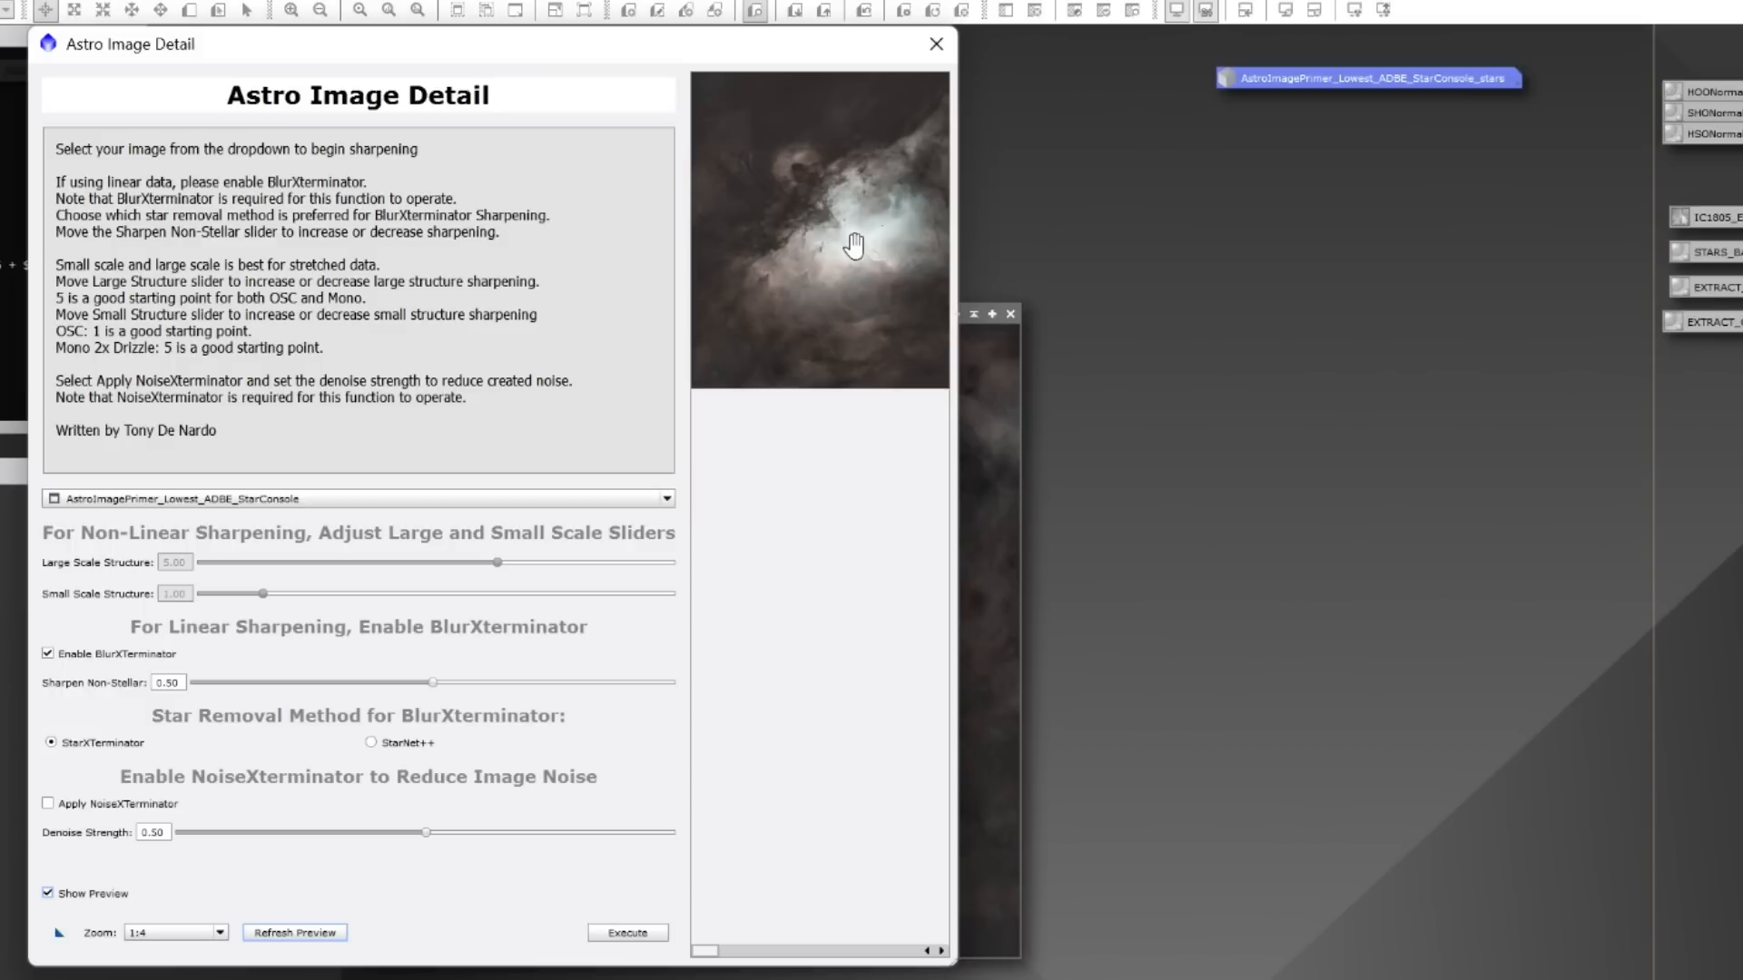
drag(956, 969, 1634, 979)
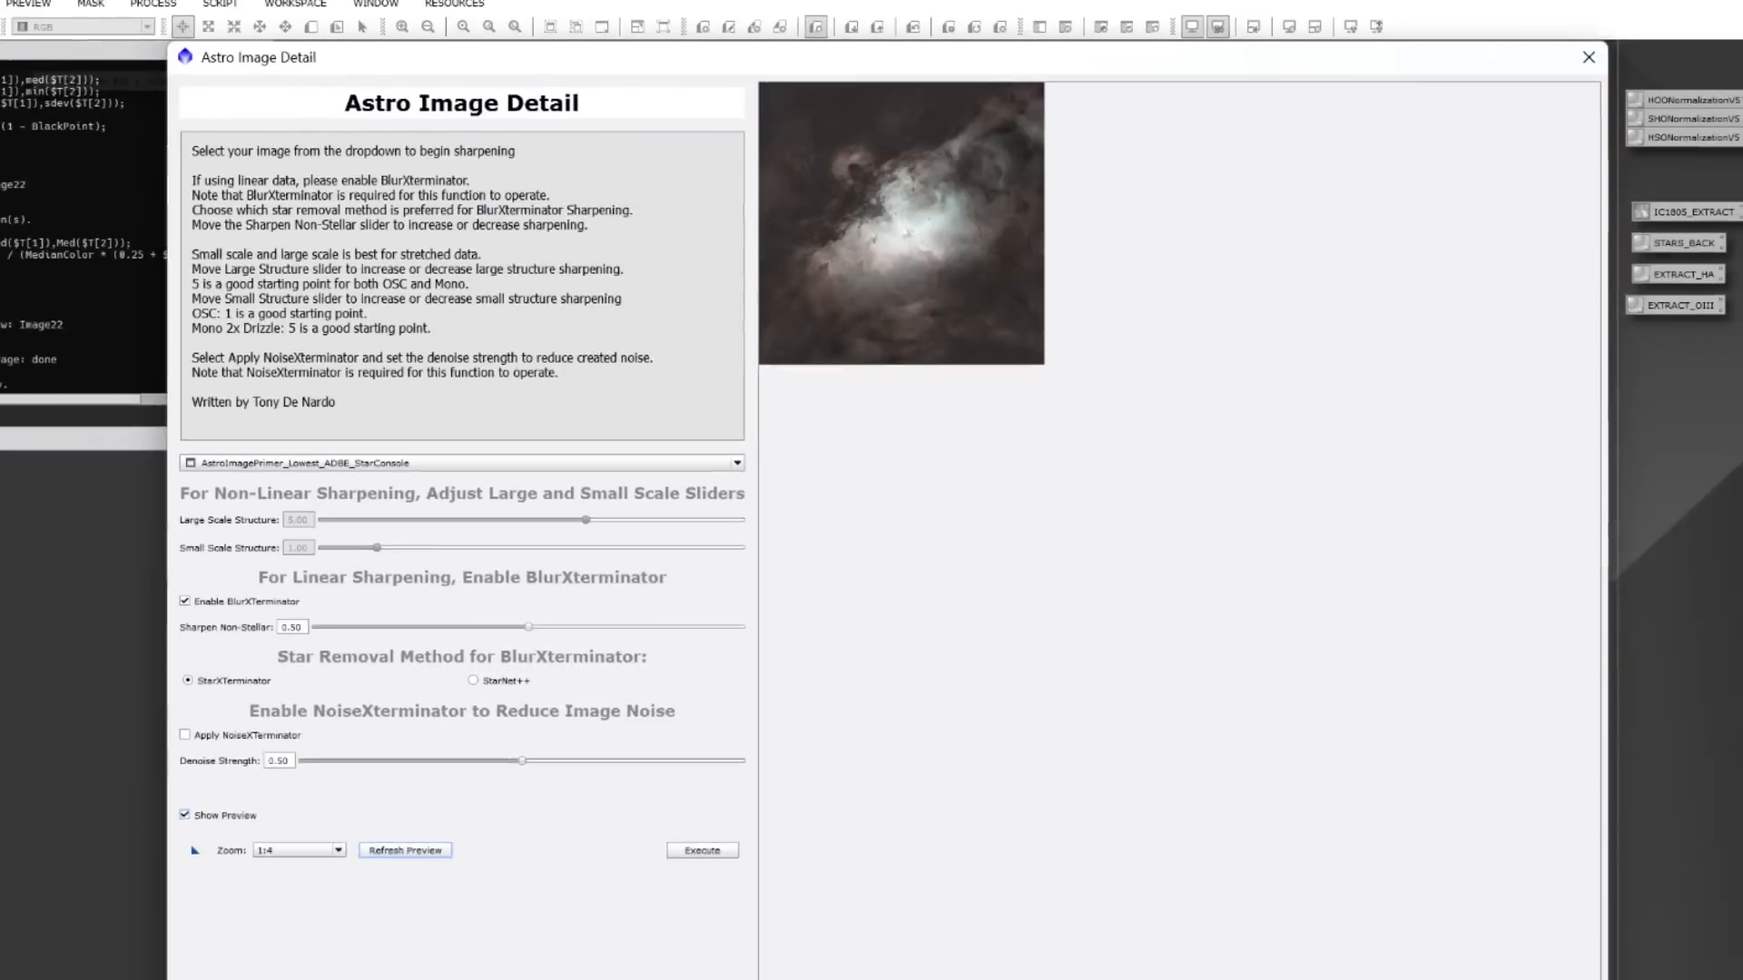
click(194, 934)
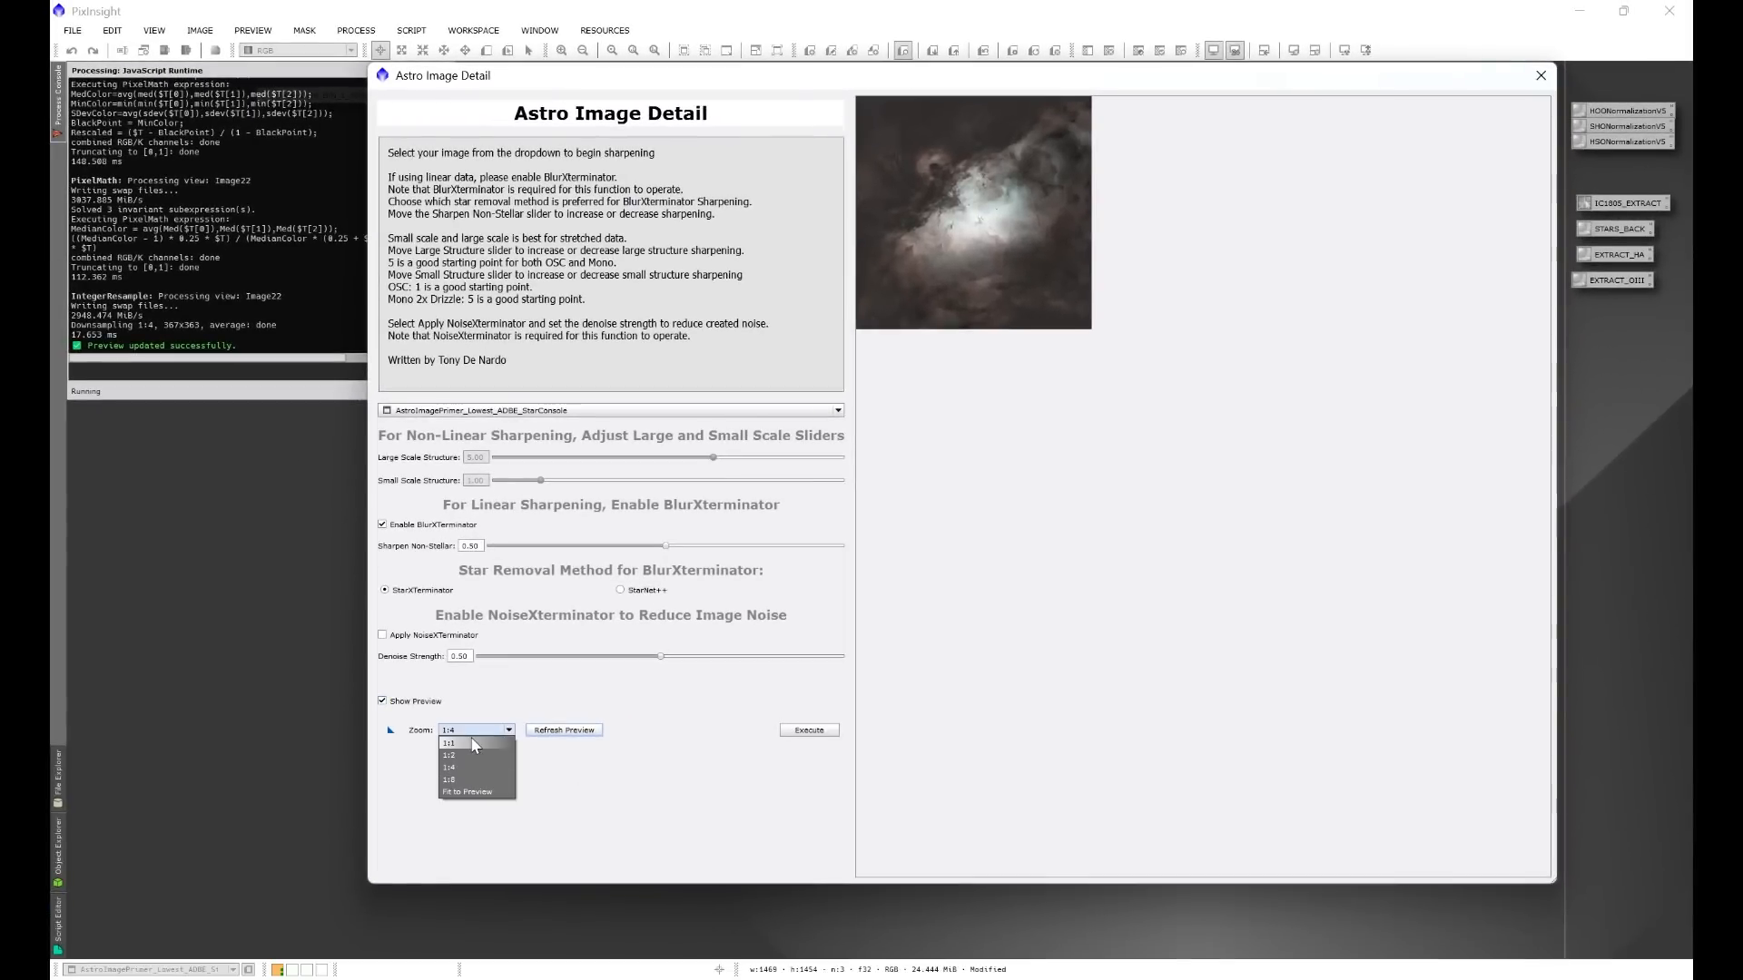
click(472, 744)
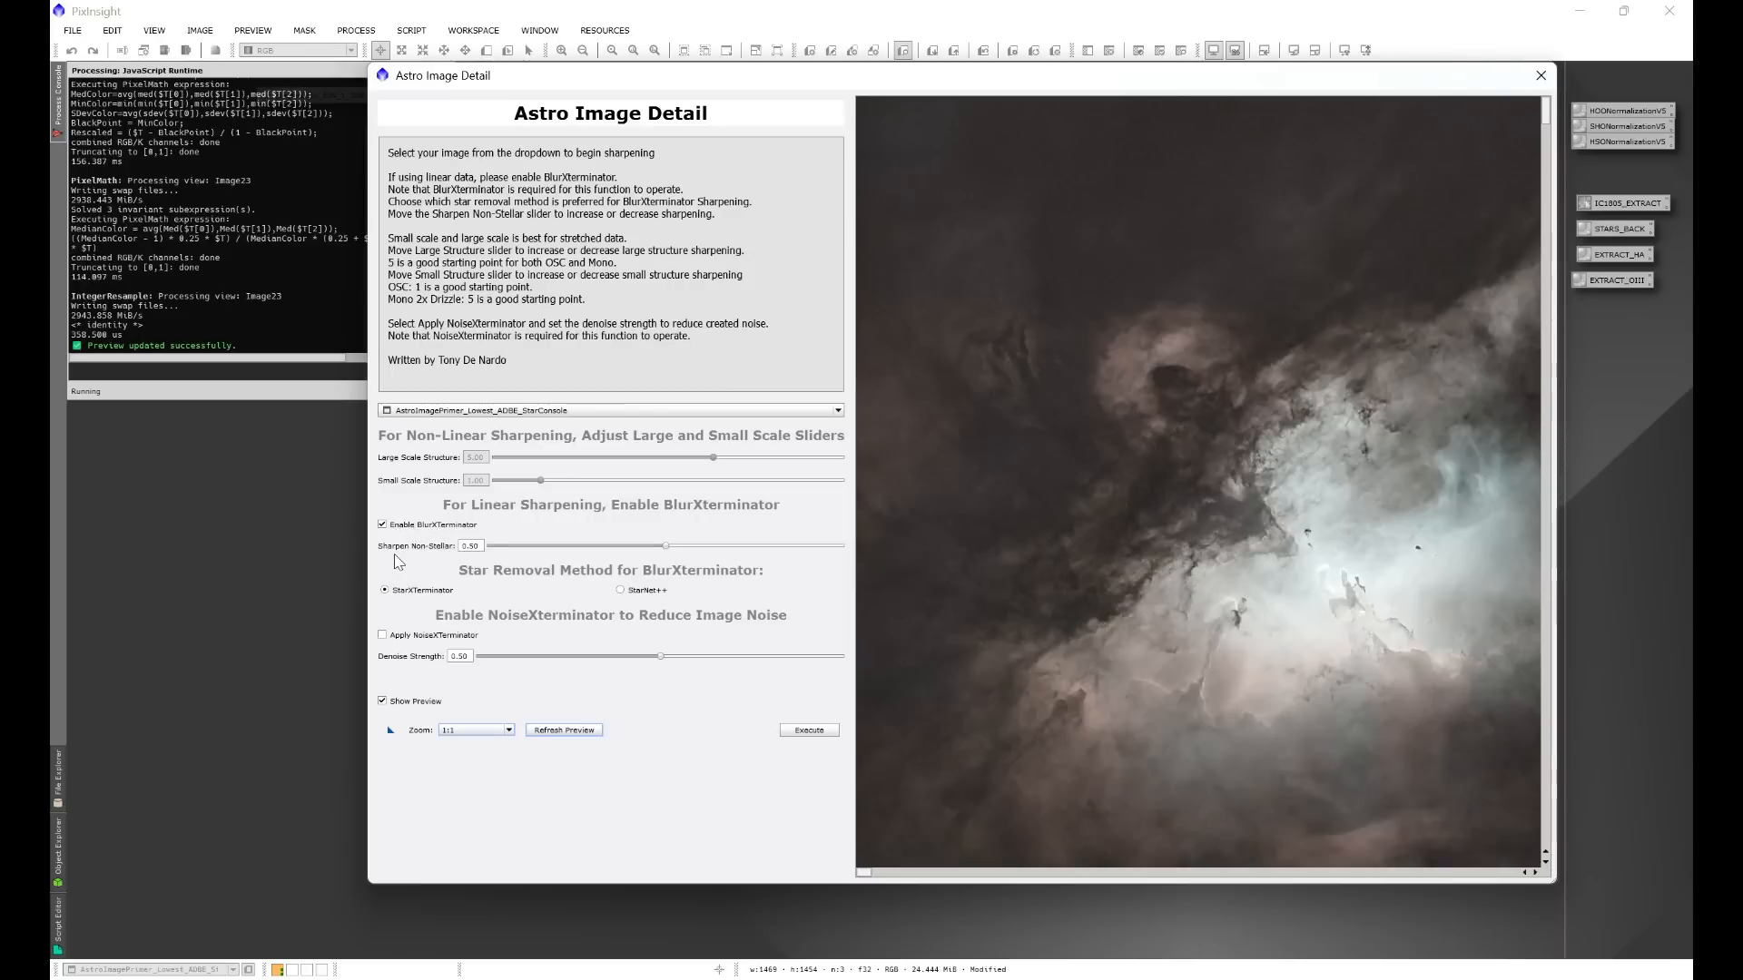
drag(665, 546, 803, 547)
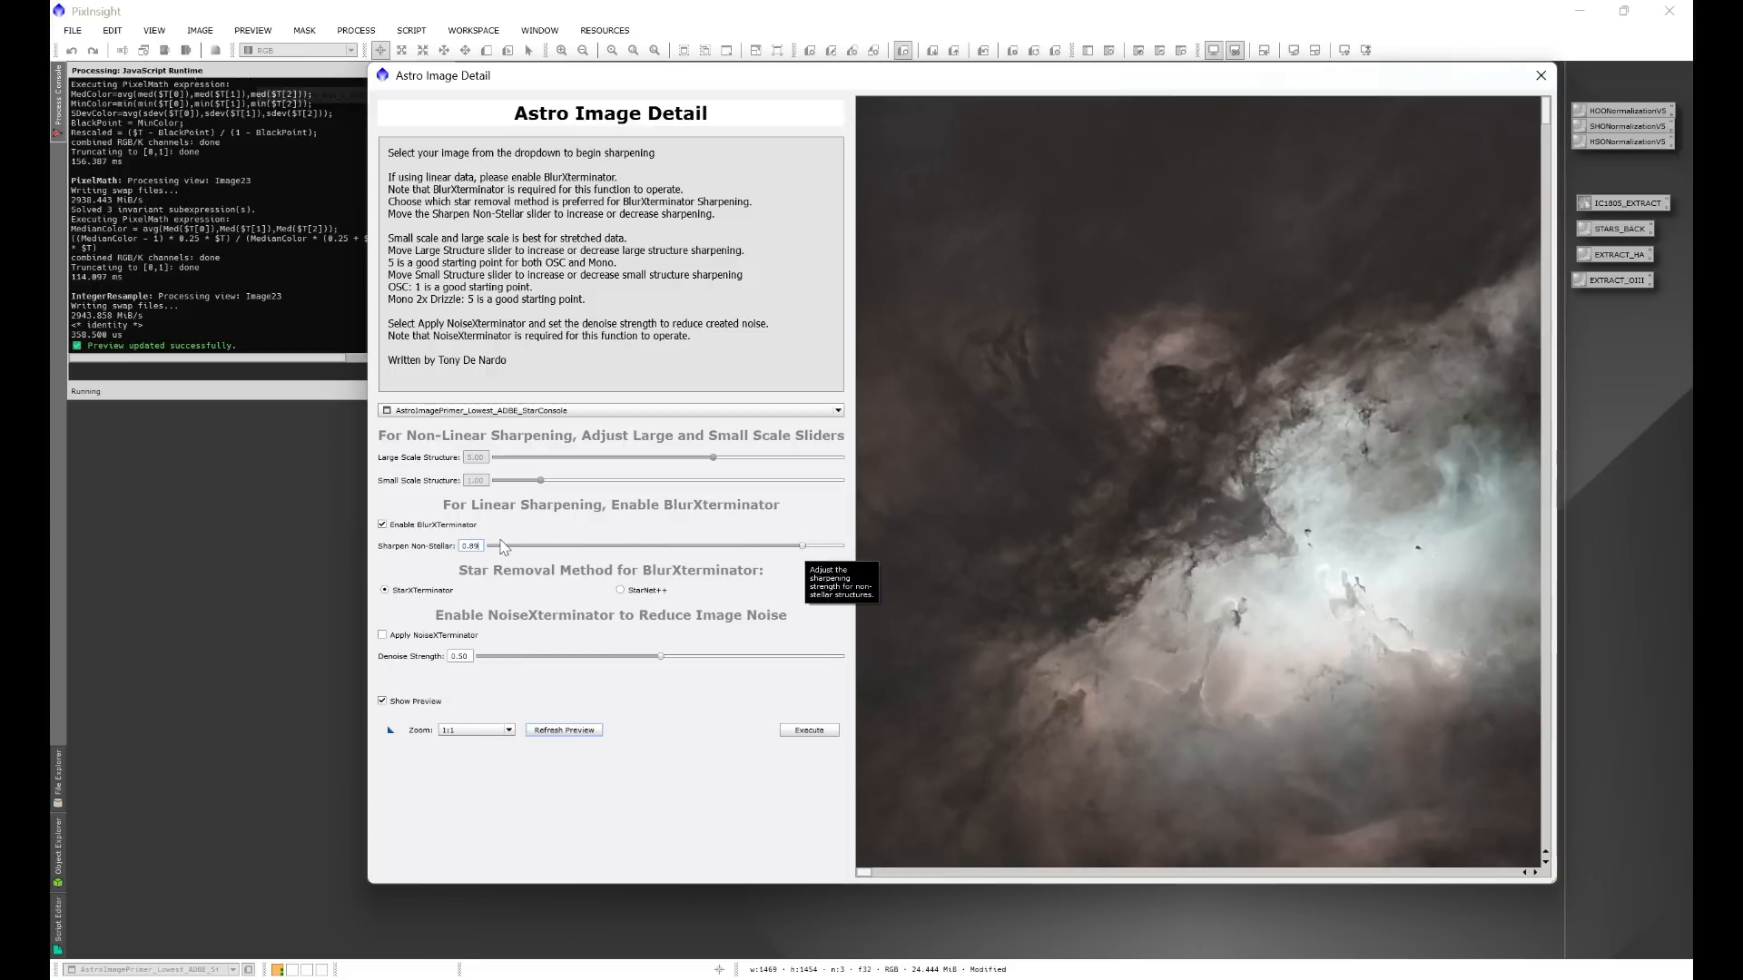
click(556, 730)
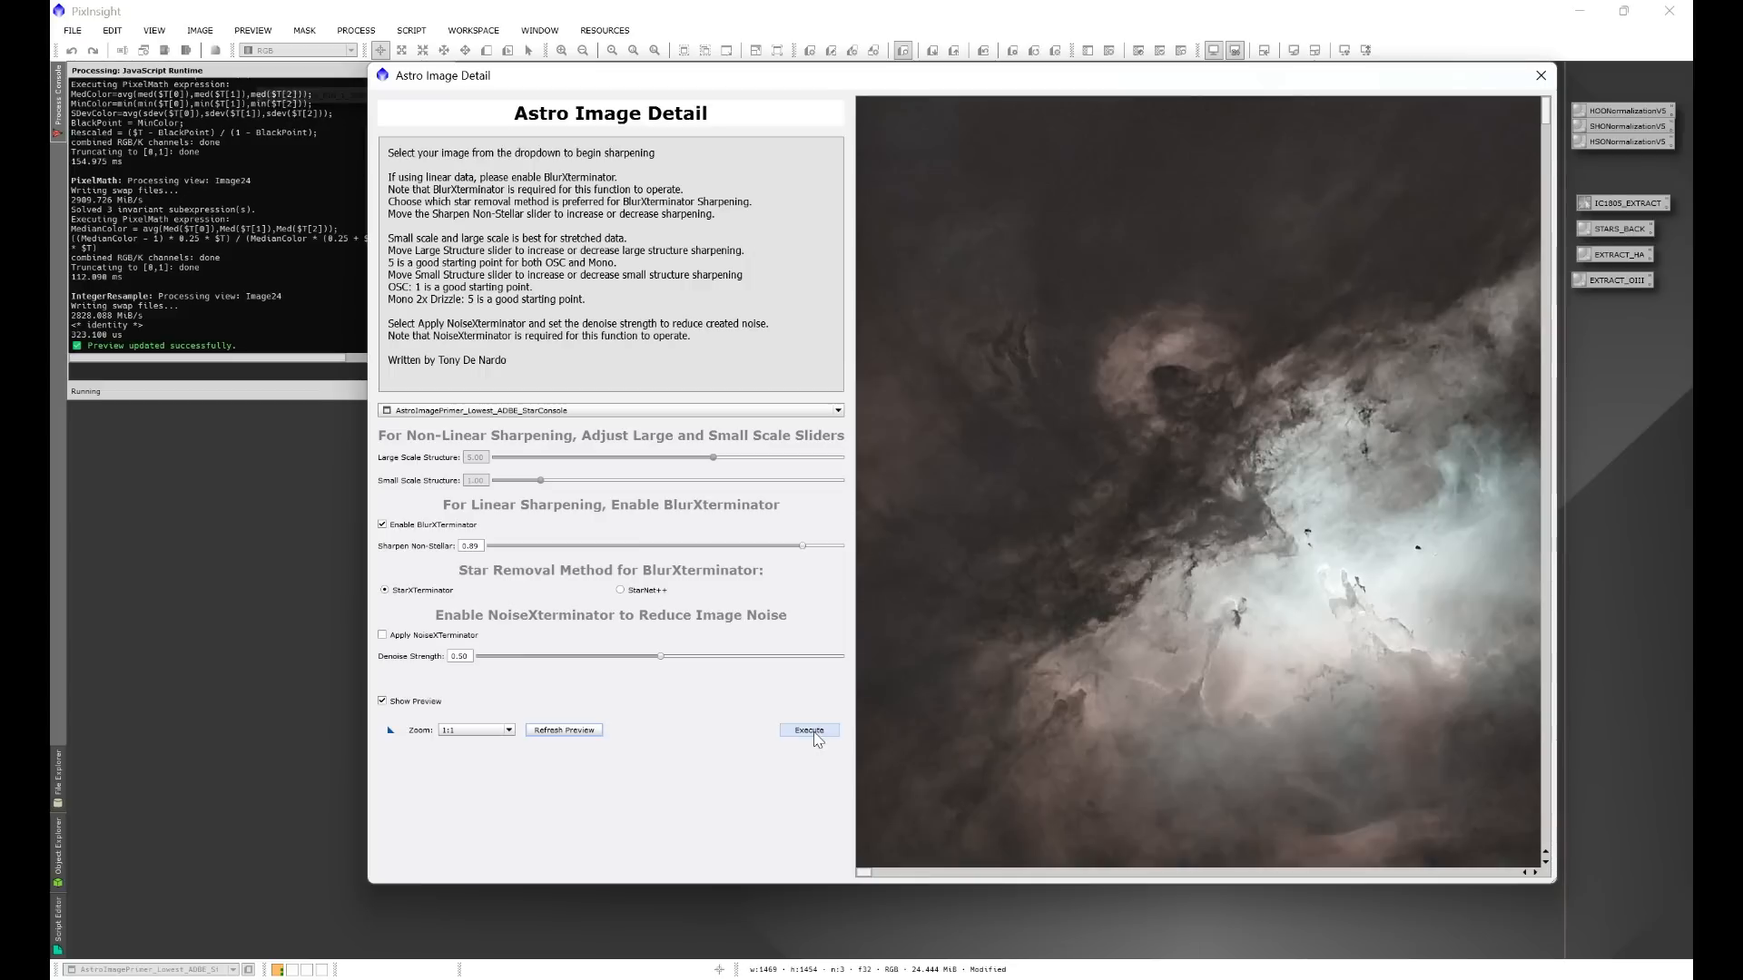
Step: Set Sharpen Non-Stellar to 0.6, enable NoiseXTerminator with denoise strength 0.20 and execute the sharpening on the starless image
drag(802, 546, 712, 547)
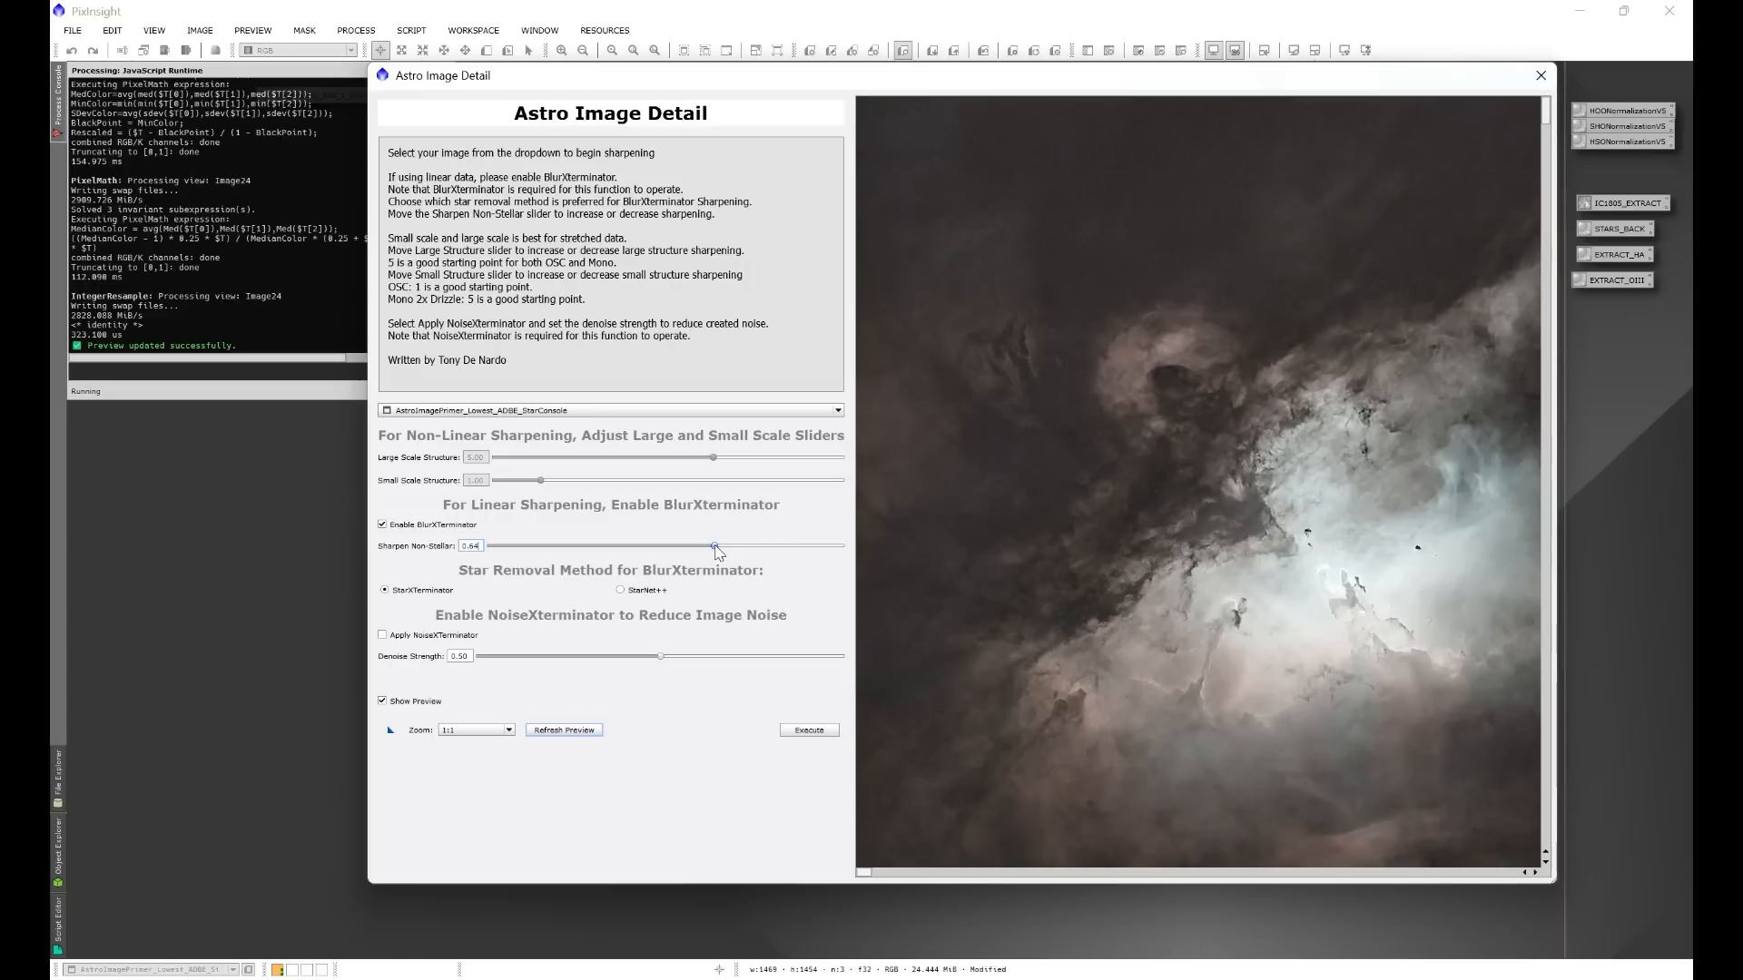
key(BackSpace)
key(Tab)
double_click(463, 656)
text(2)
key(Return)
click(382, 636)
click(827, 729)
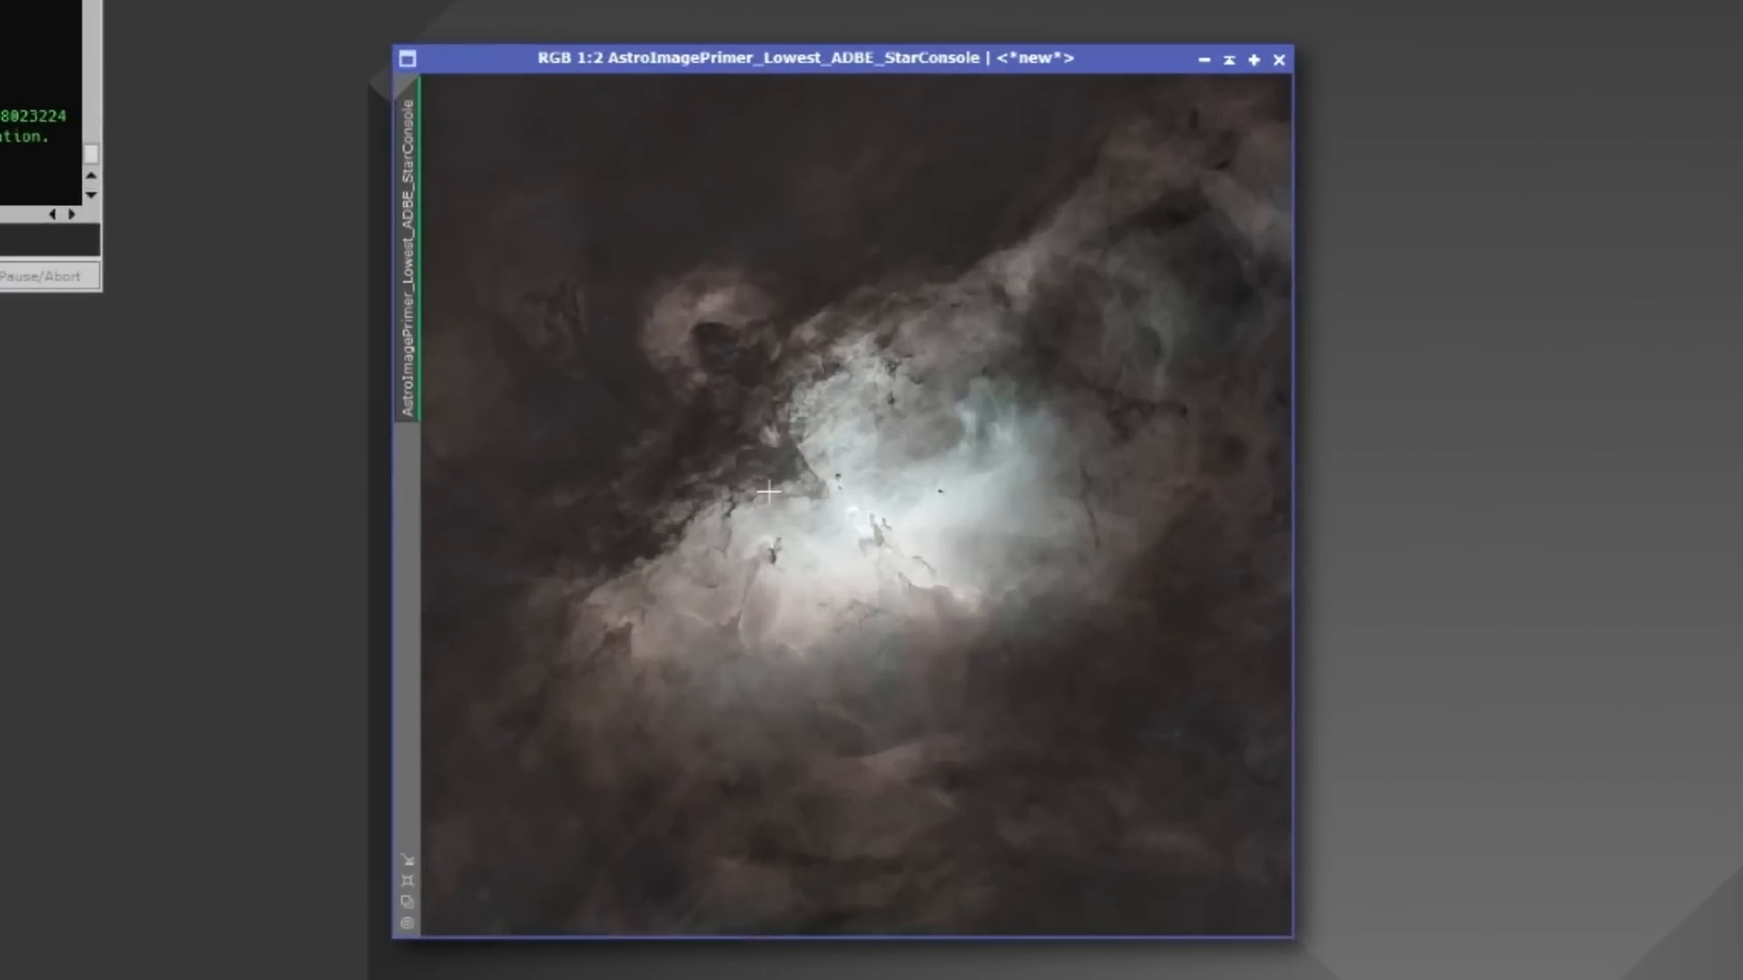
Step: Compare the nebula core before and after sharpening, keeping the sharpened version
scroll(723, 445, up, 3)
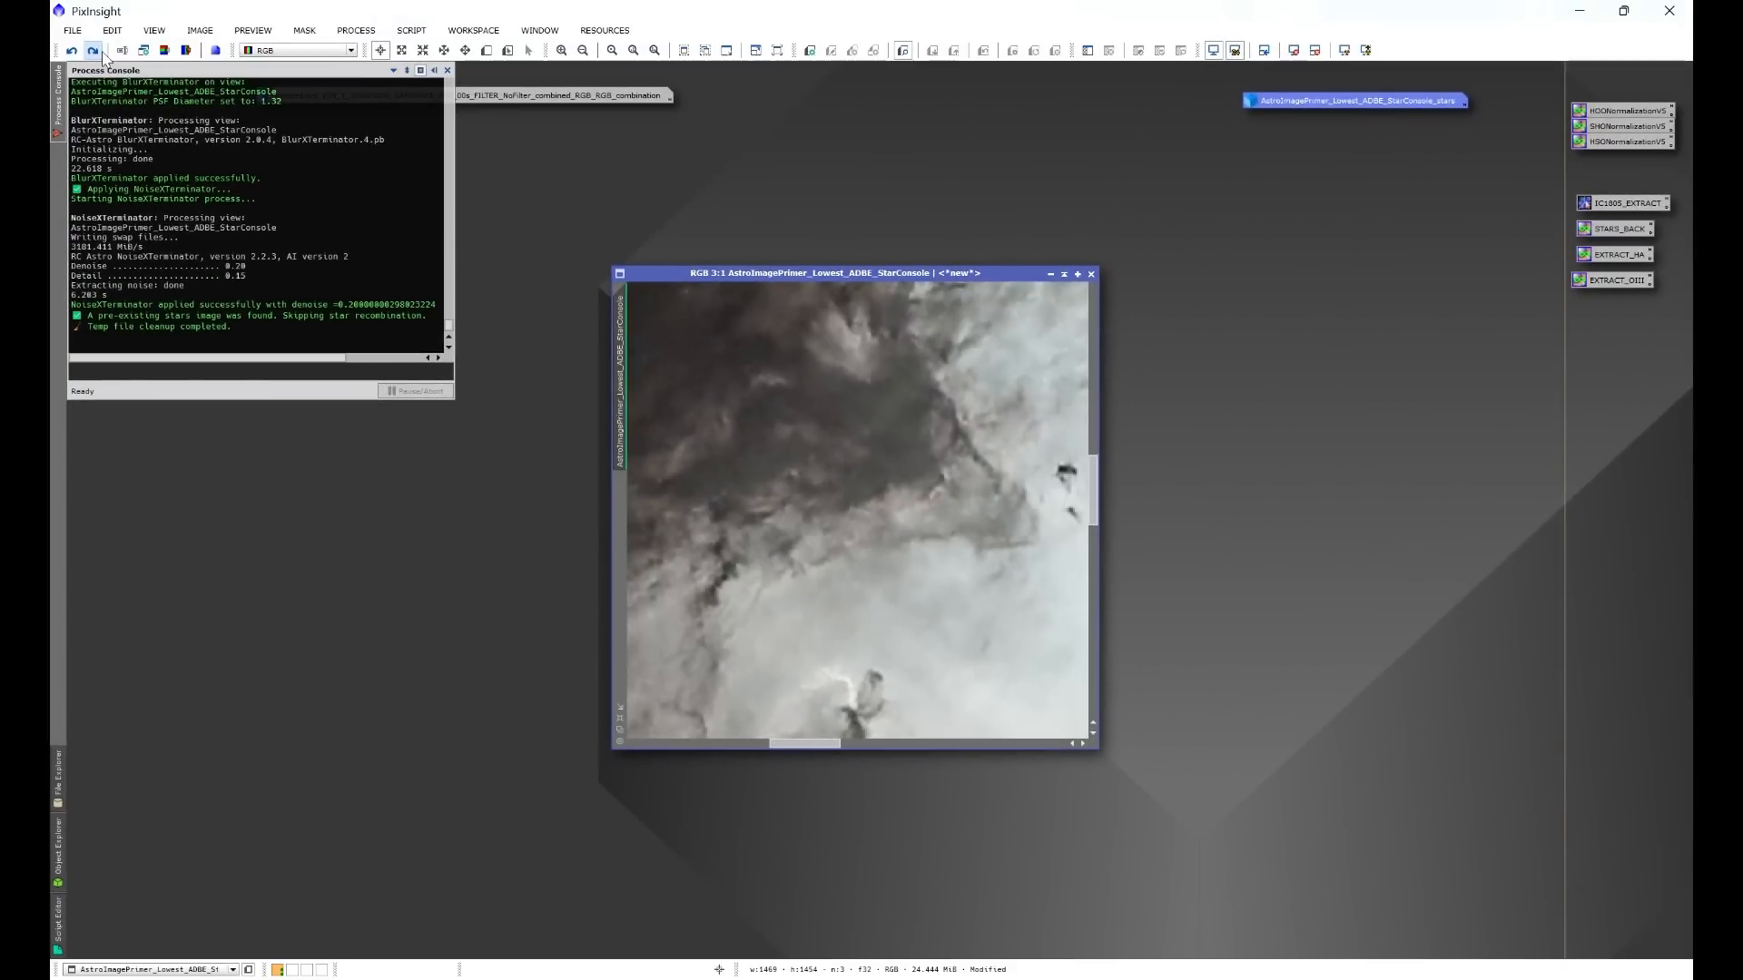
click(101, 53)
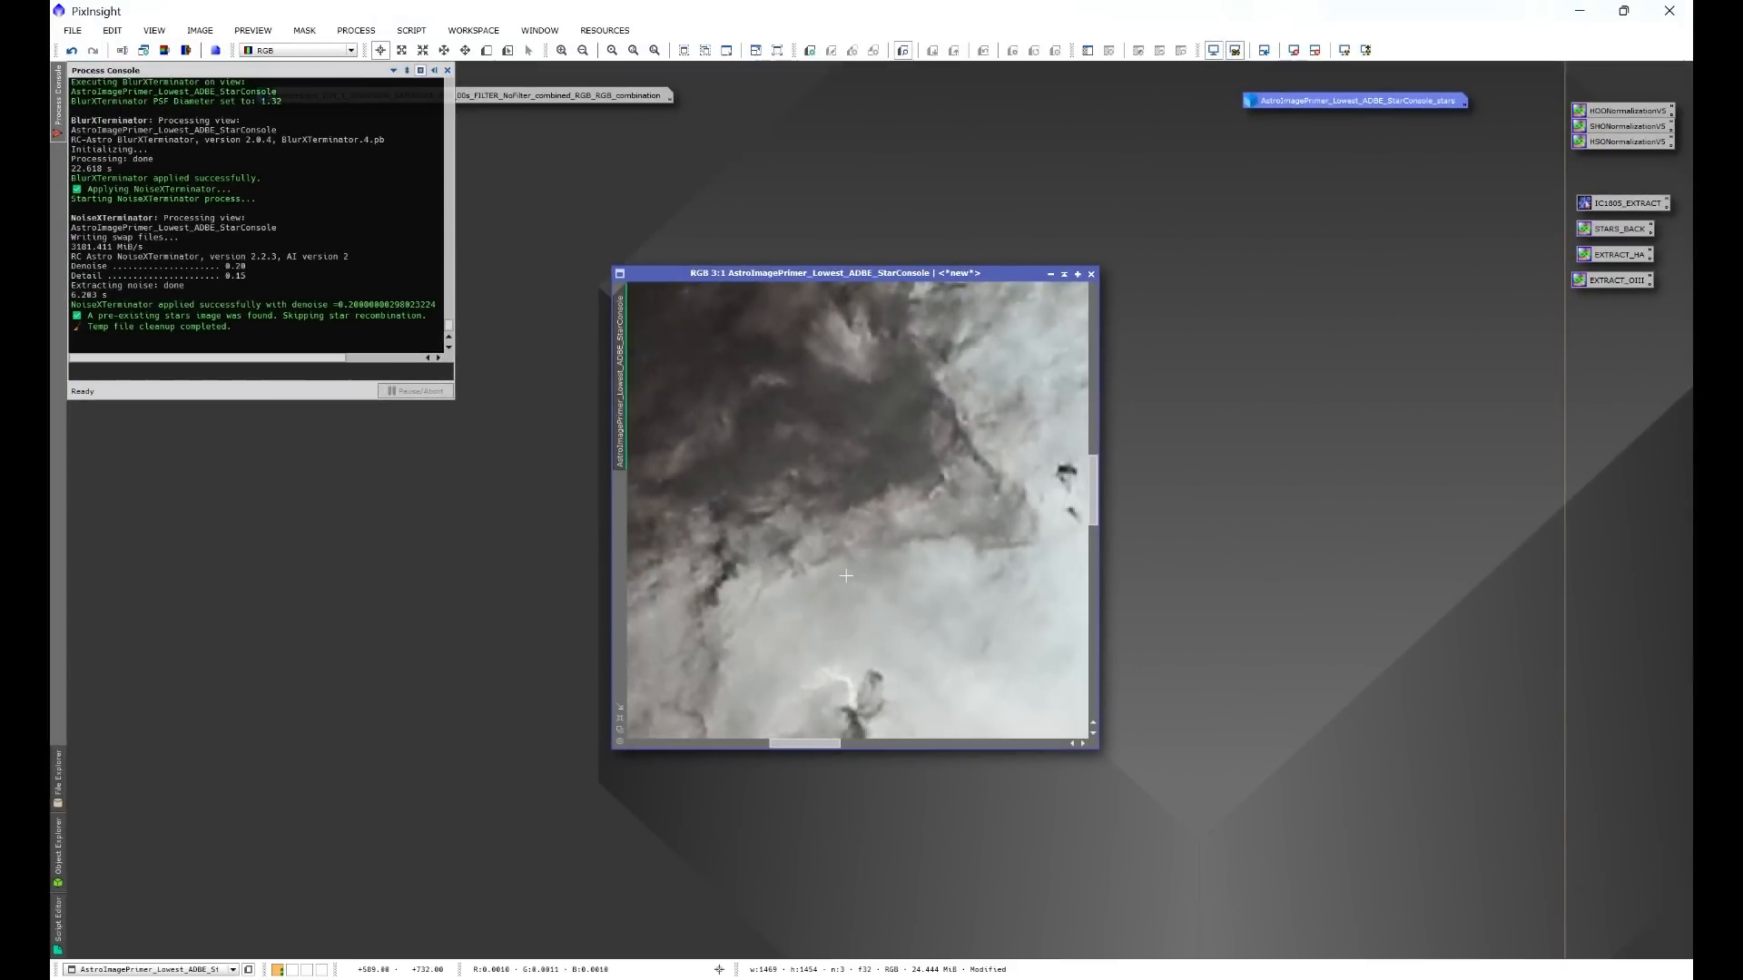
scroll(847, 576, down, 3)
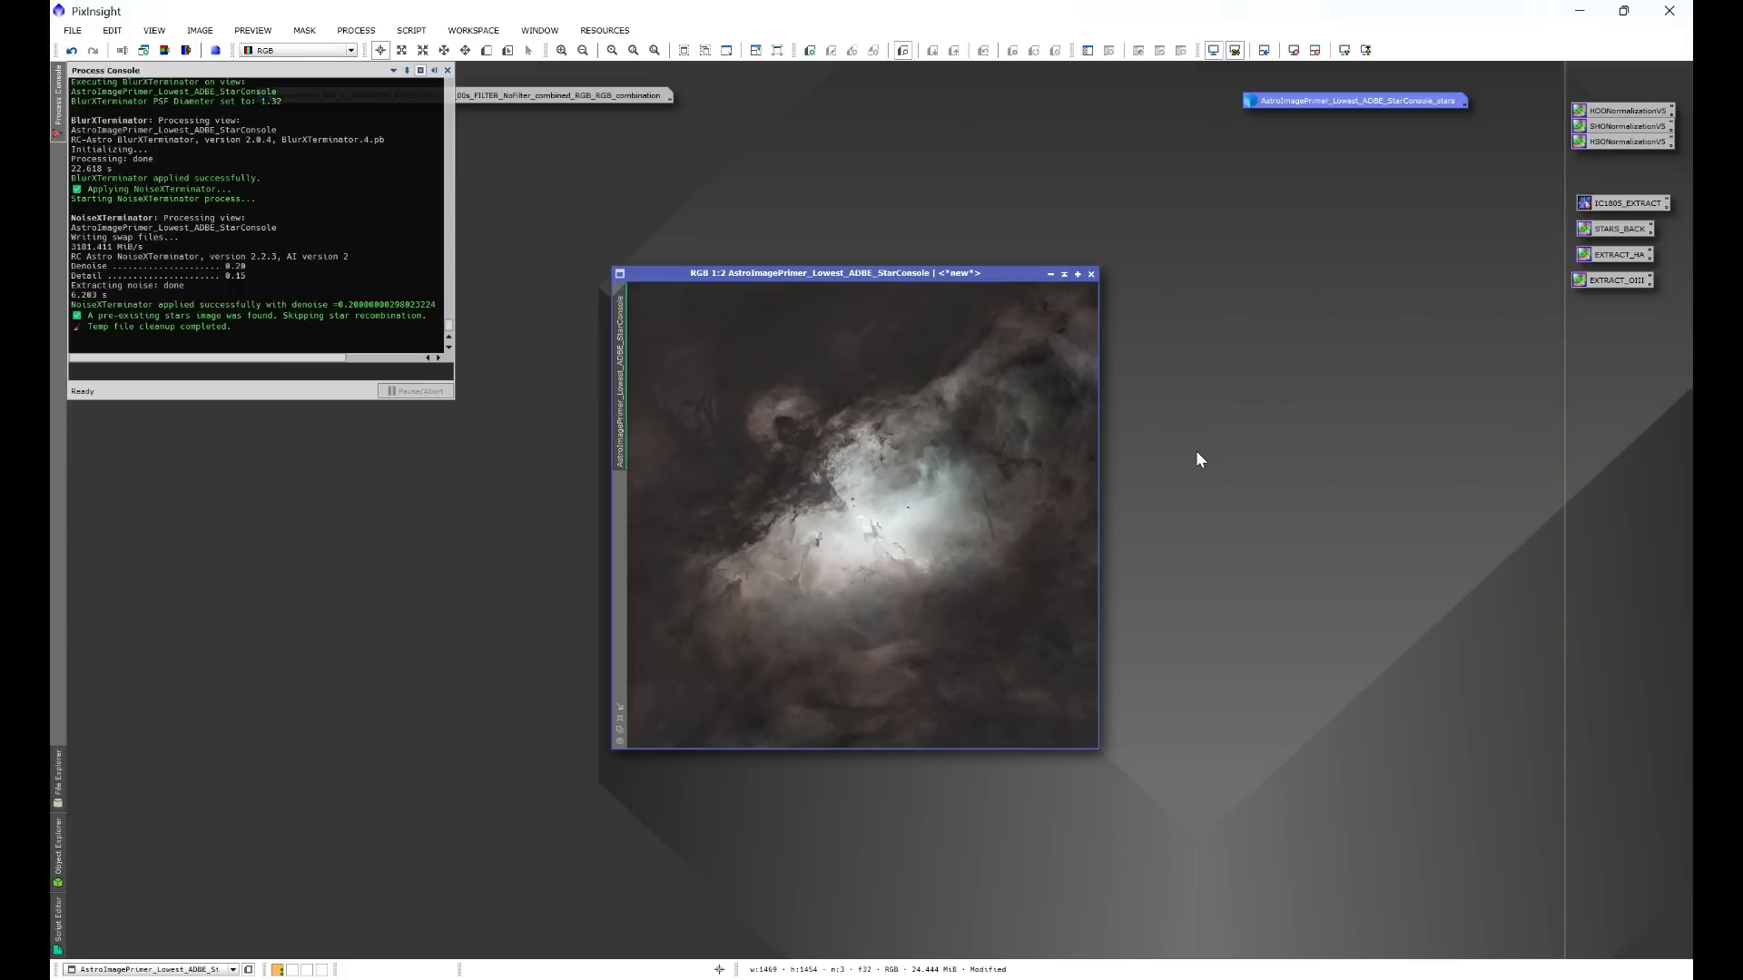
Step: Open Statistical Stretch for the starless image, preview the stretch at target median 0.25 and enlarge the dialog
click(399, 33)
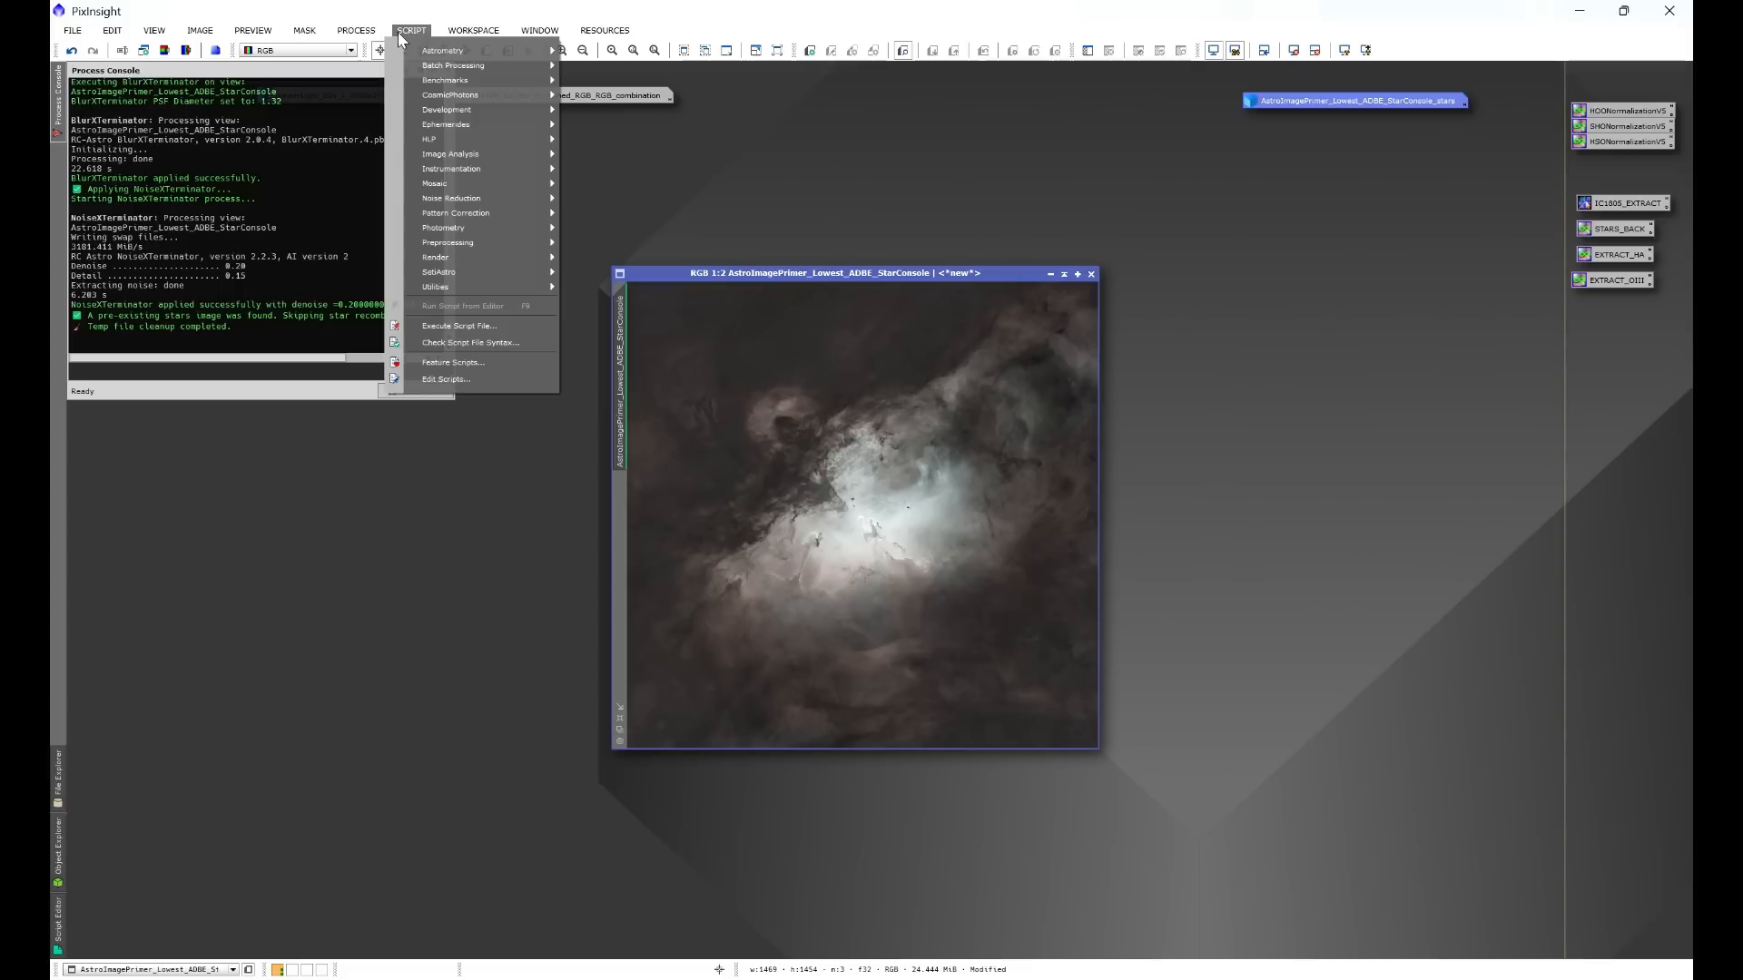
mouse_move(445, 274)
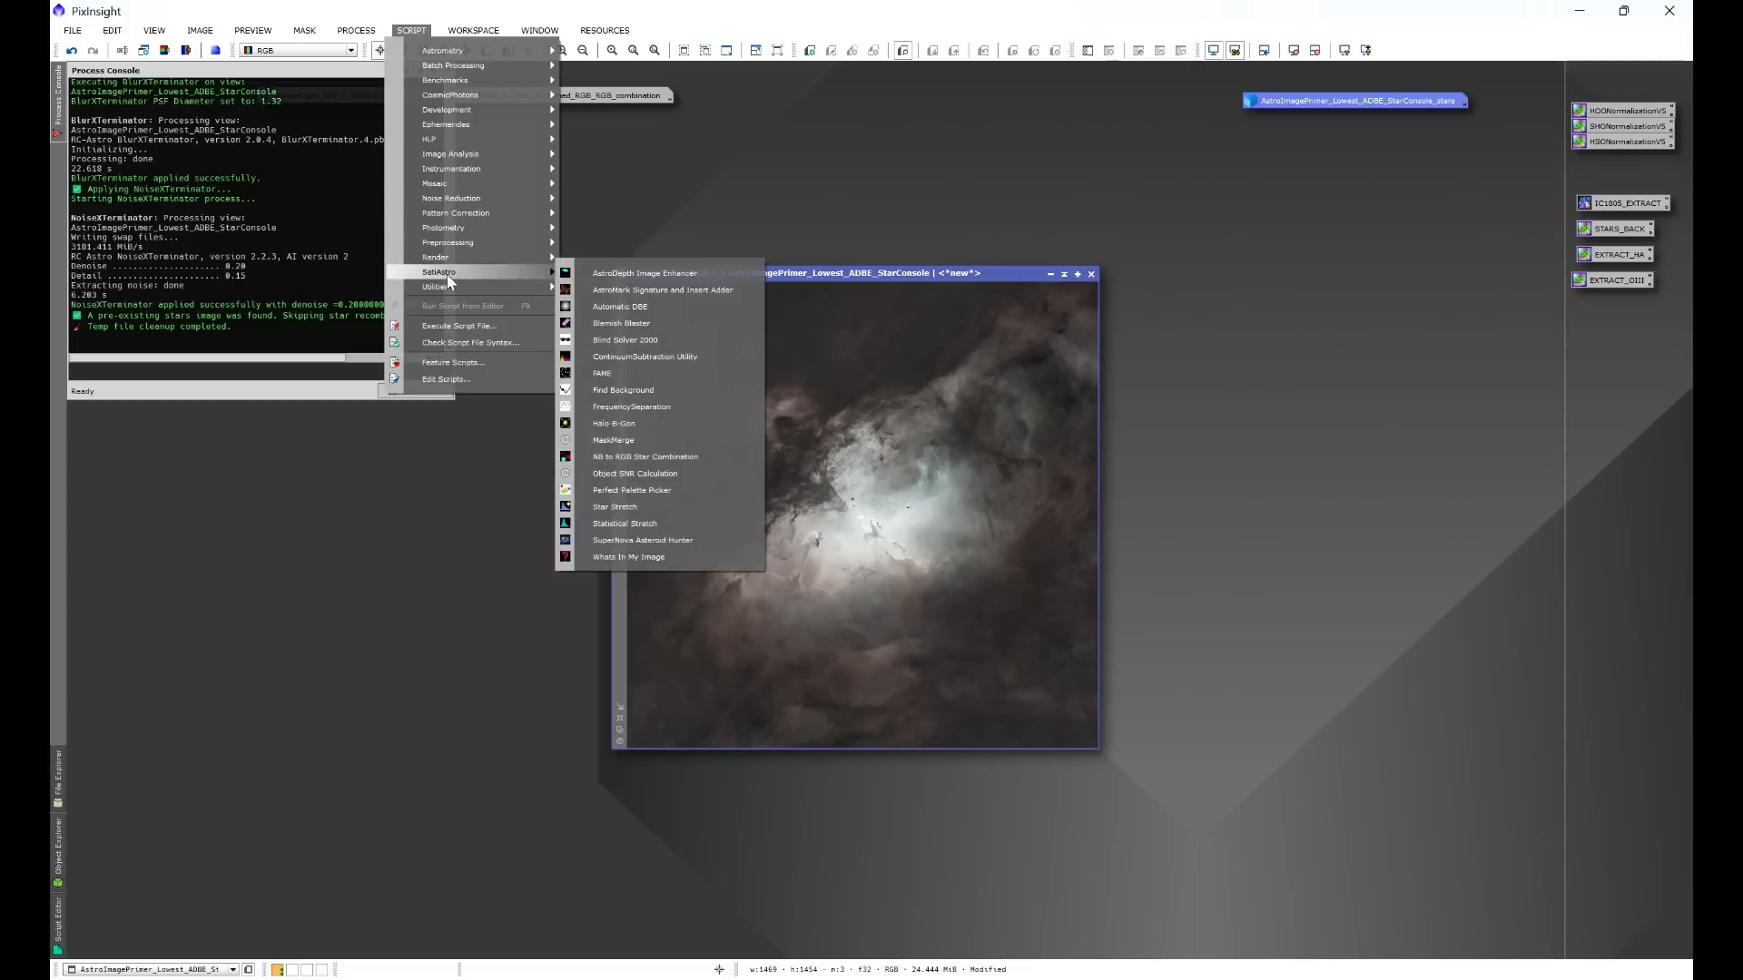
click(613, 525)
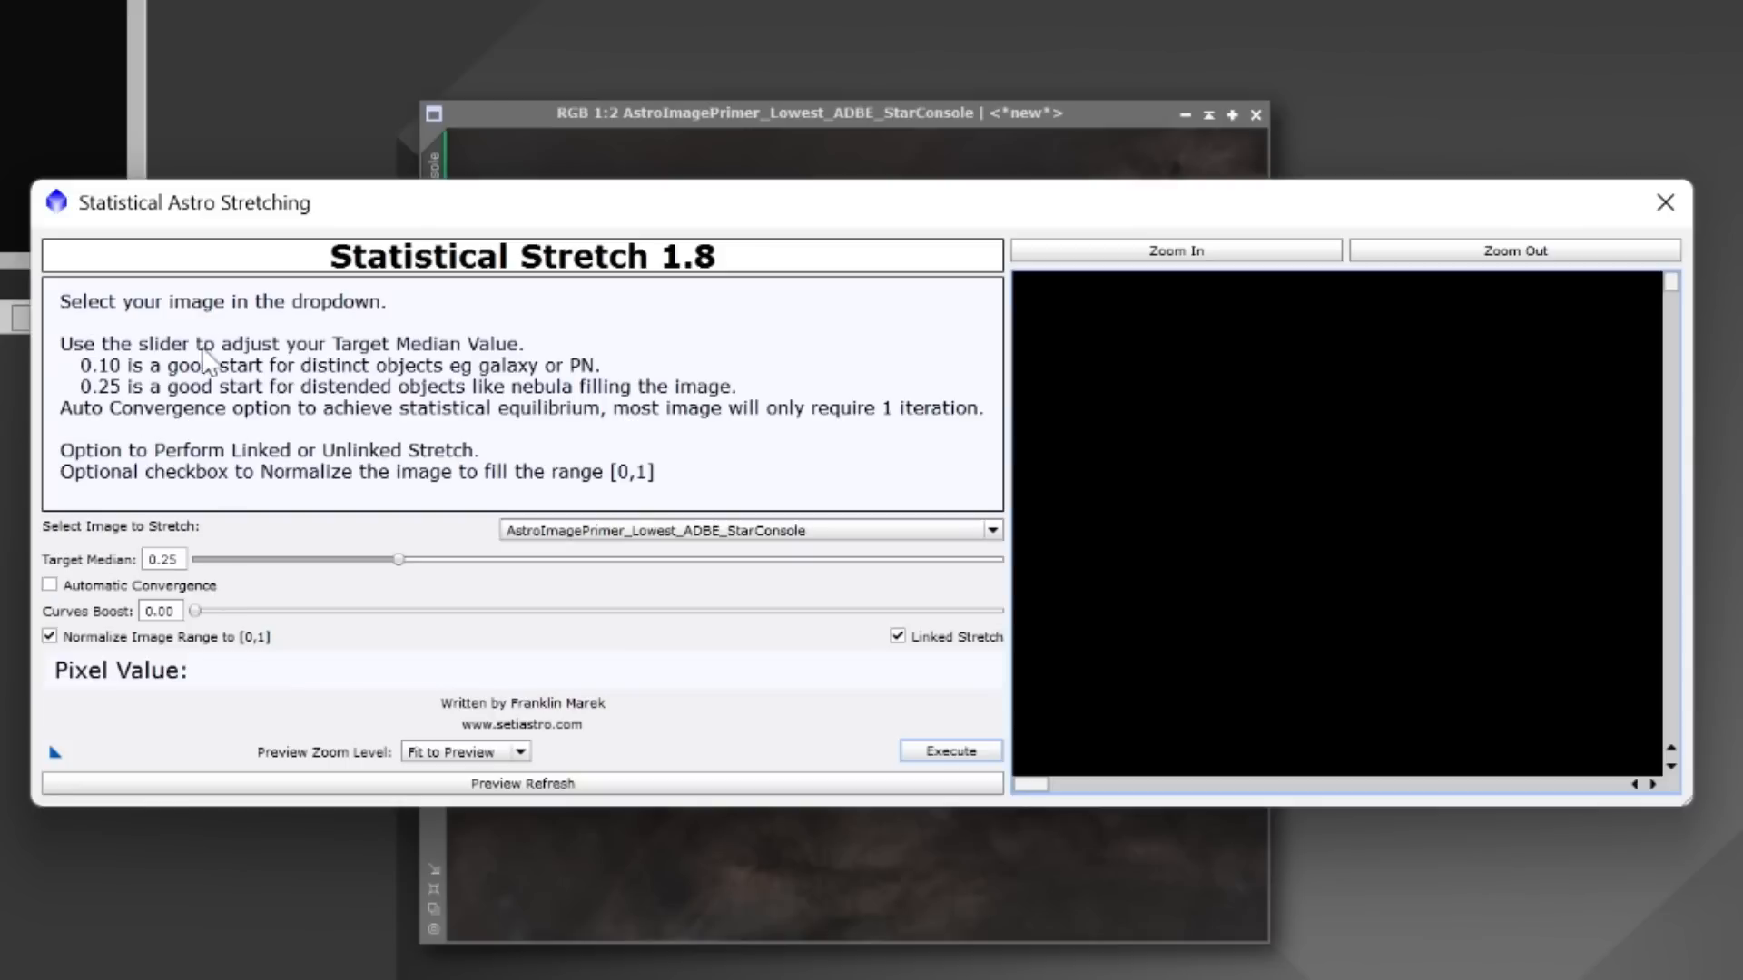
click(522, 784)
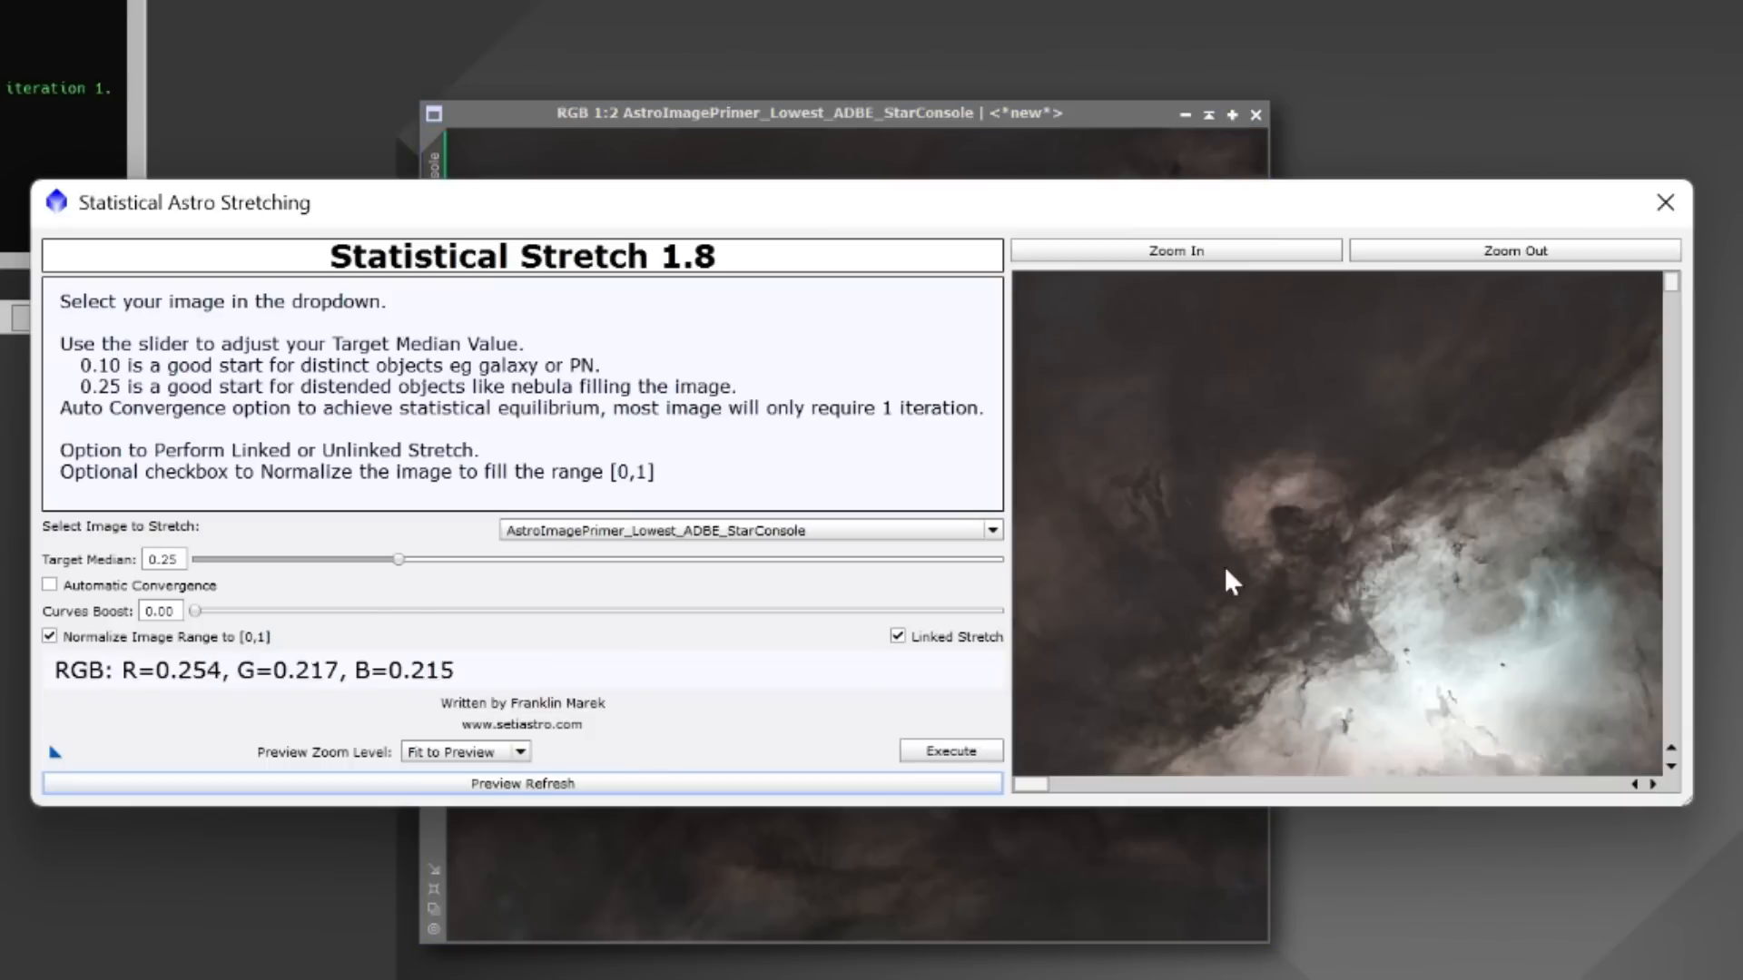
click(1035, 784)
drag(1040, 788, 1132, 786)
drag(1686, 800, 1696, 906)
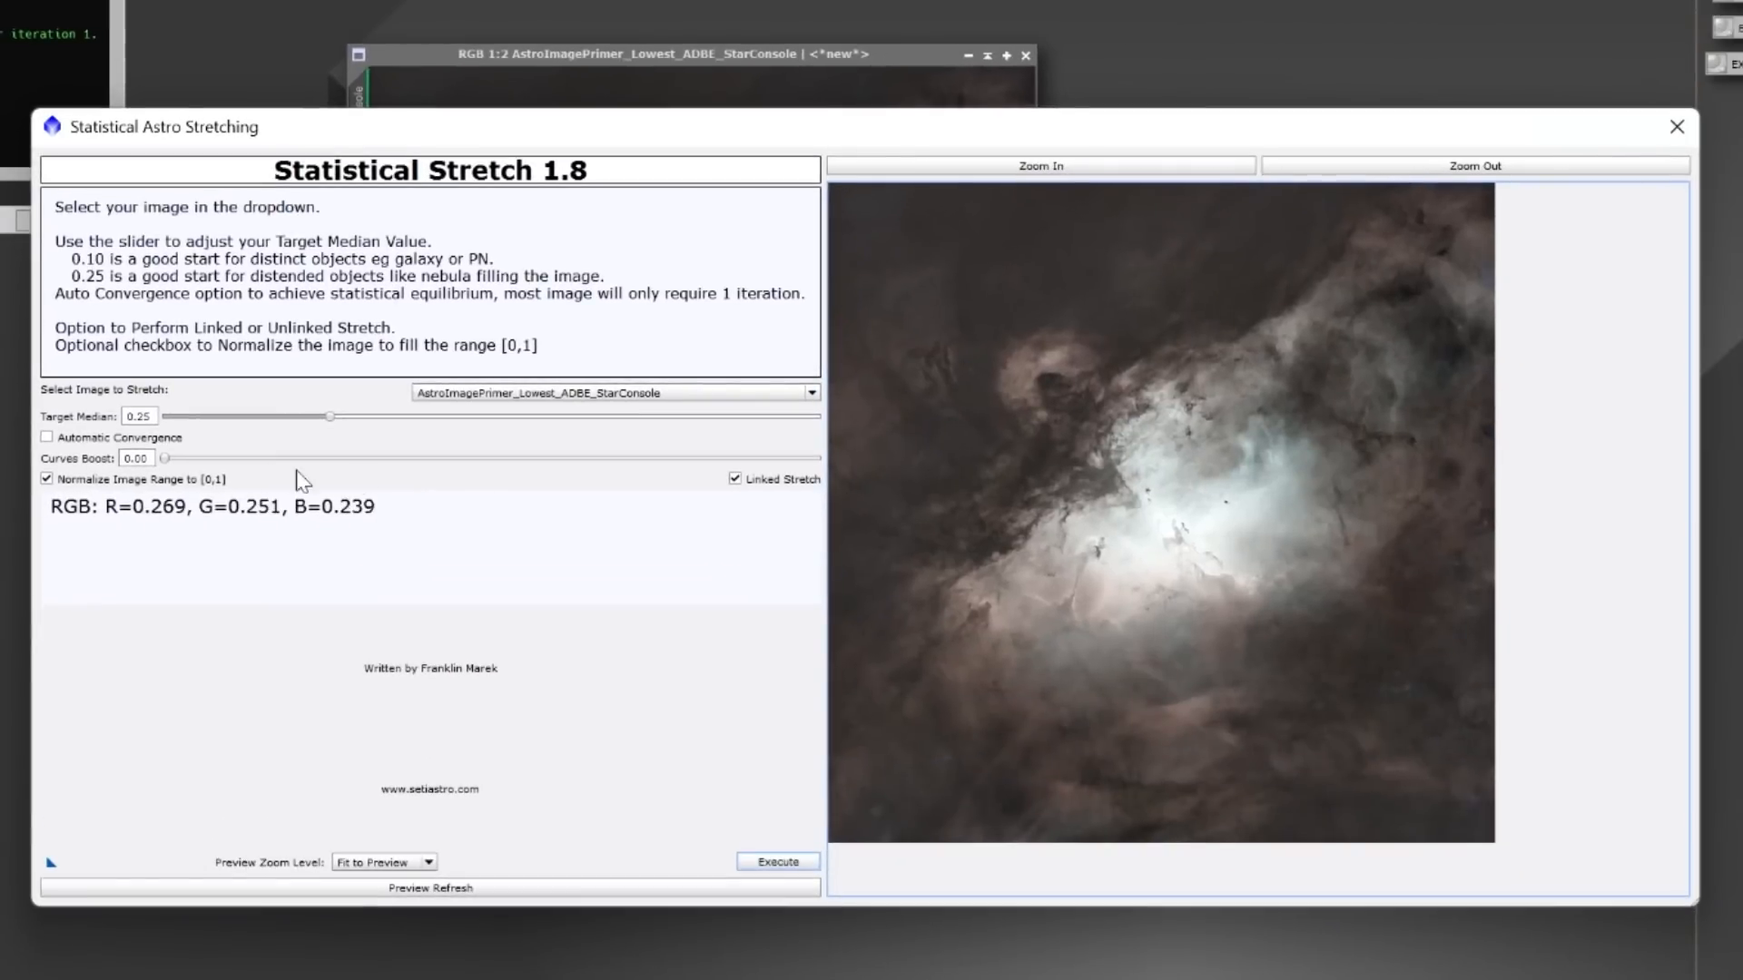
Step: Set the stretch's target median to 0.10 and refresh the preview
double_click(143, 417)
text(10)
key(Return)
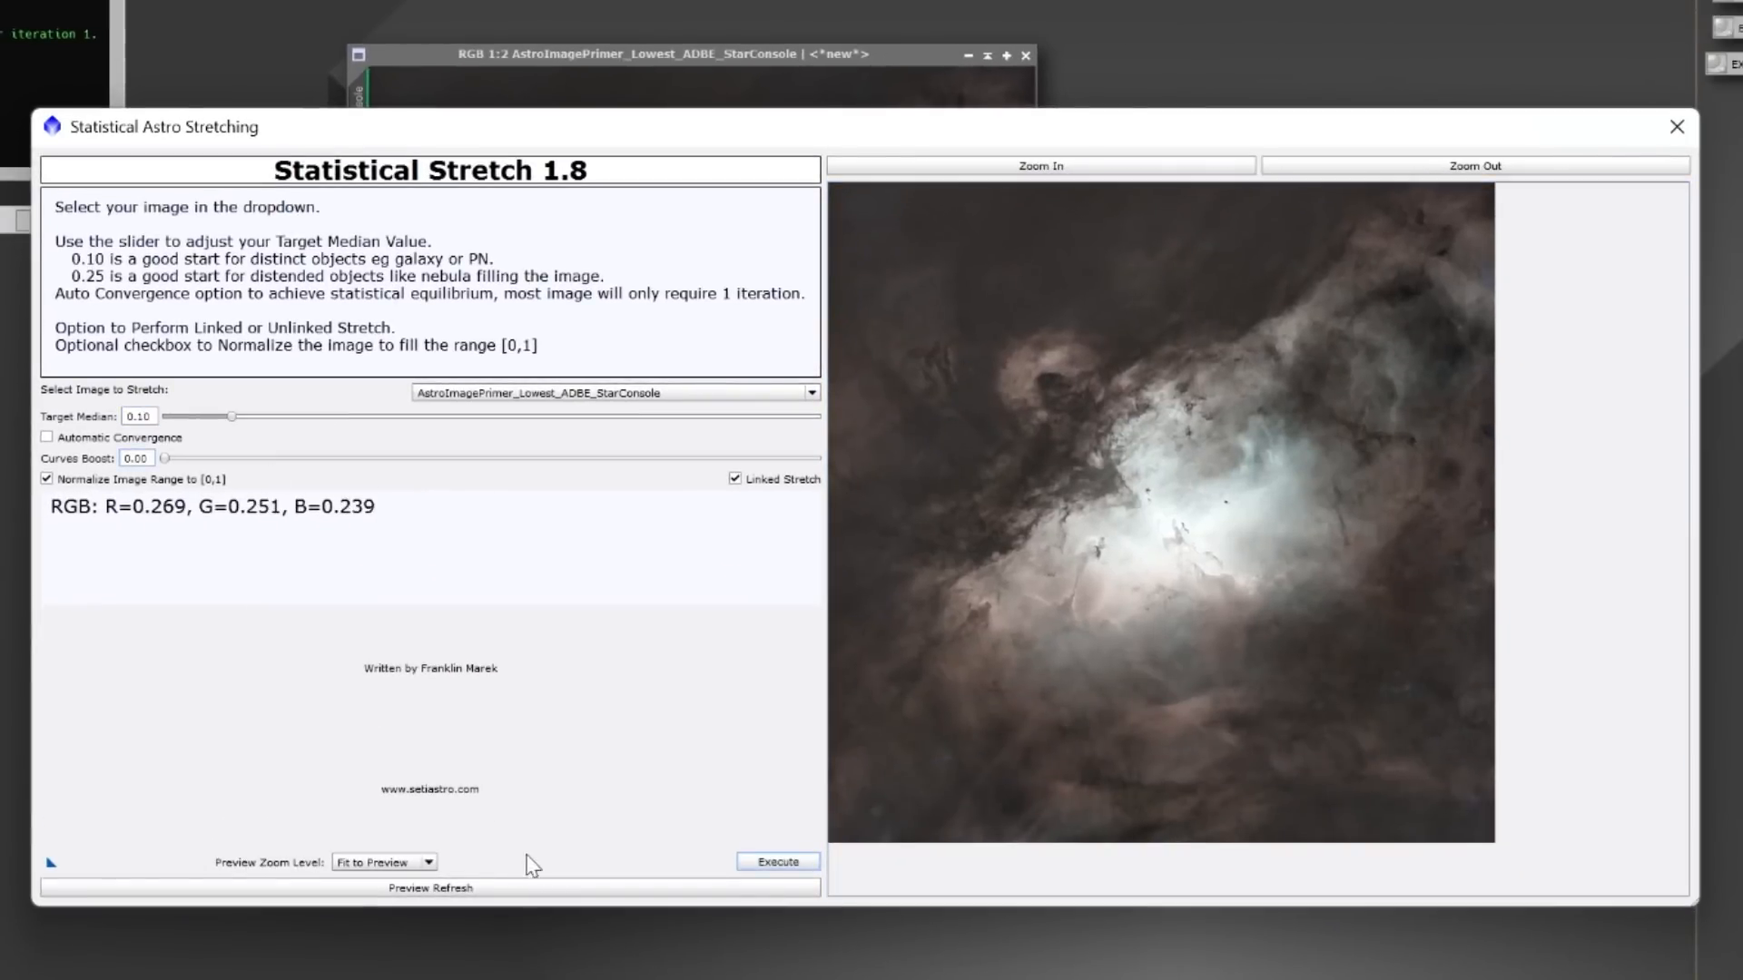
click(463, 888)
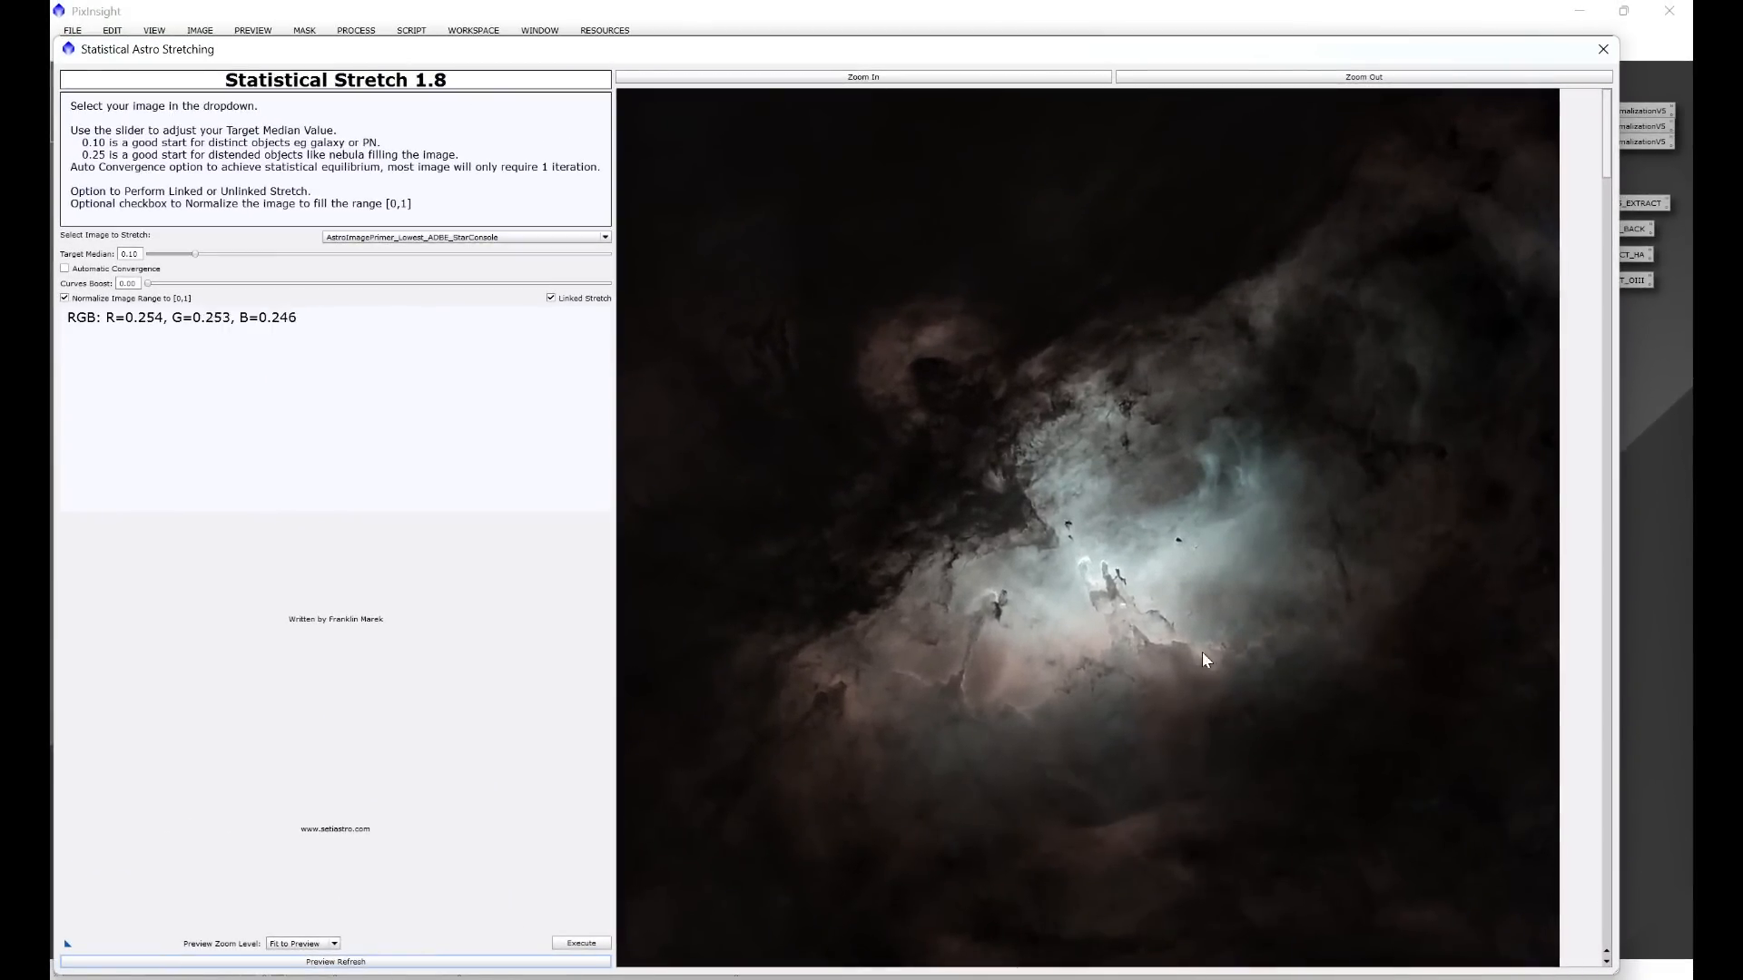
Step: Set the stretch's target median to 0.25, refresh the preview, execute the stretch on the starless image and close the dialog
double_click(136, 254)
text(25)
click(132, 284)
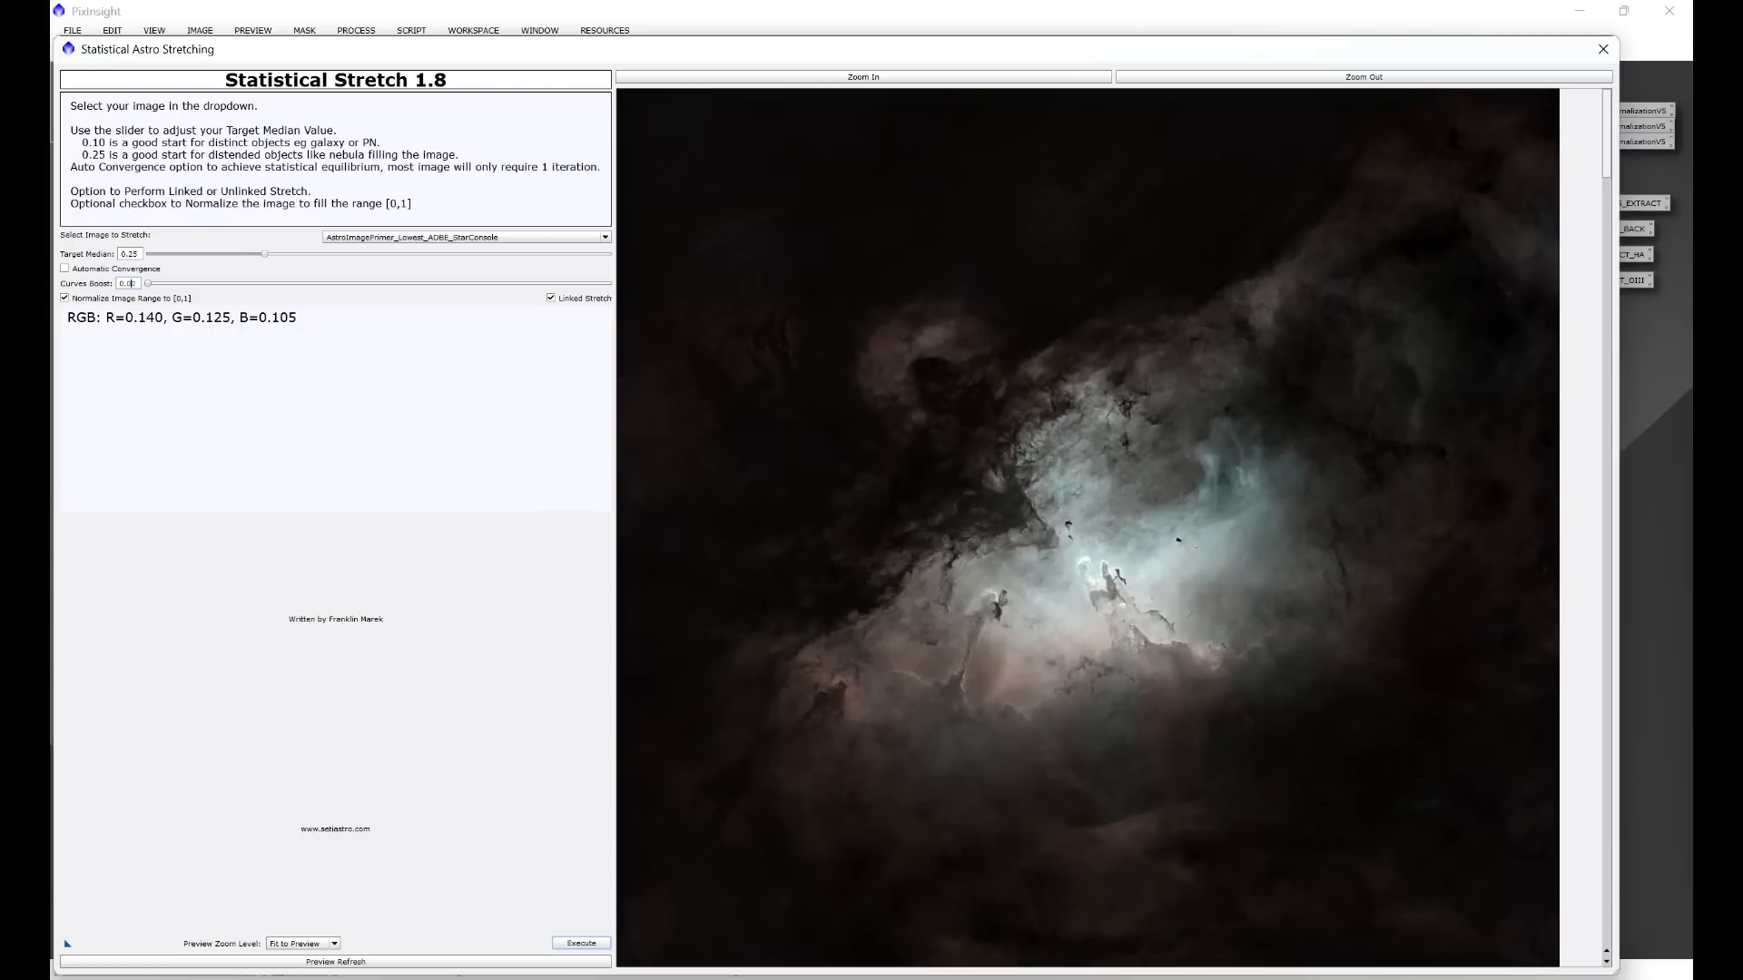
click(345, 962)
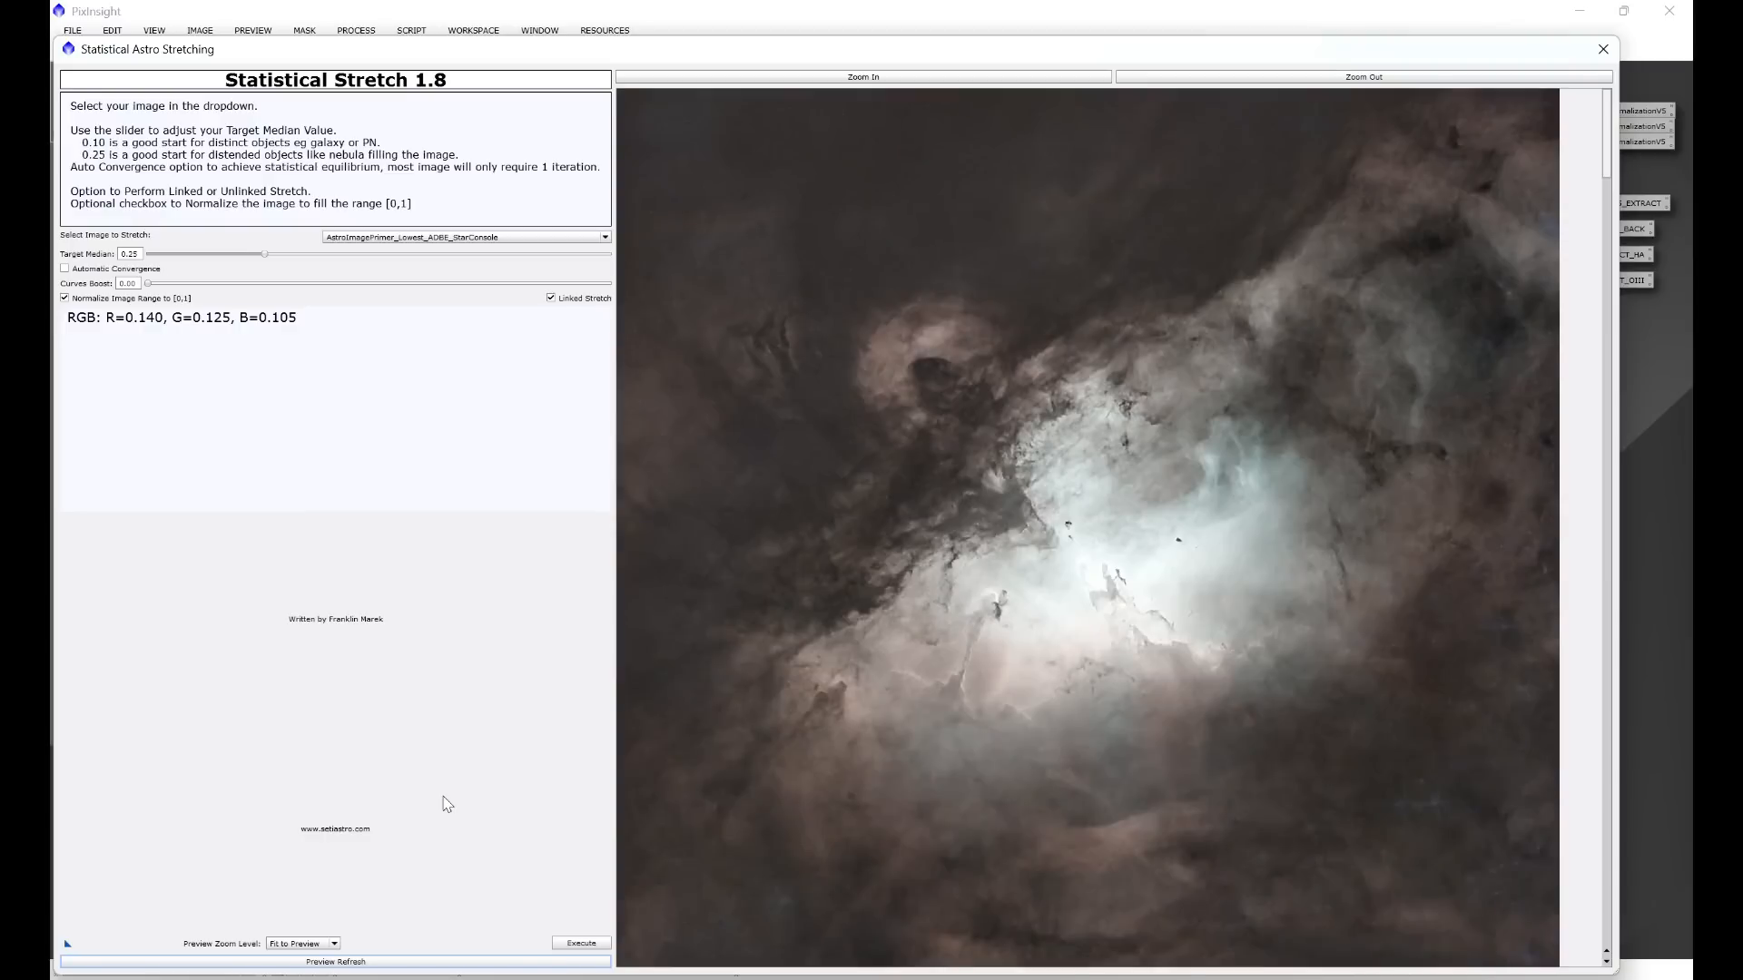
click(565, 946)
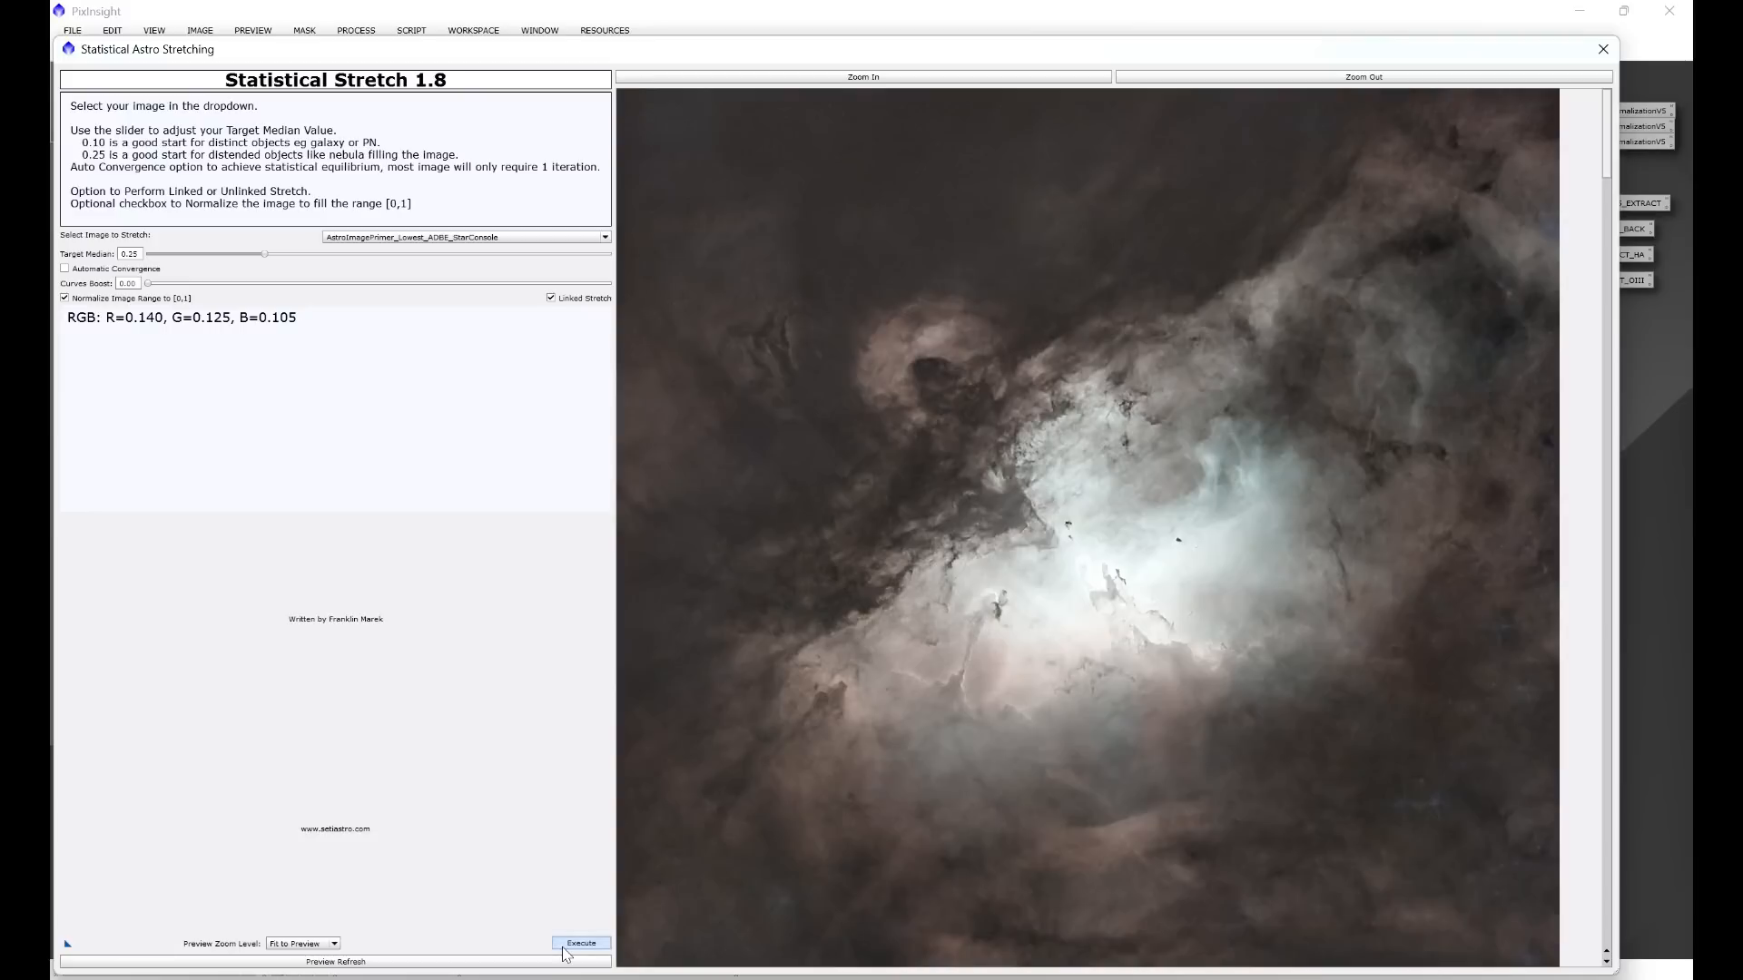
click(565, 946)
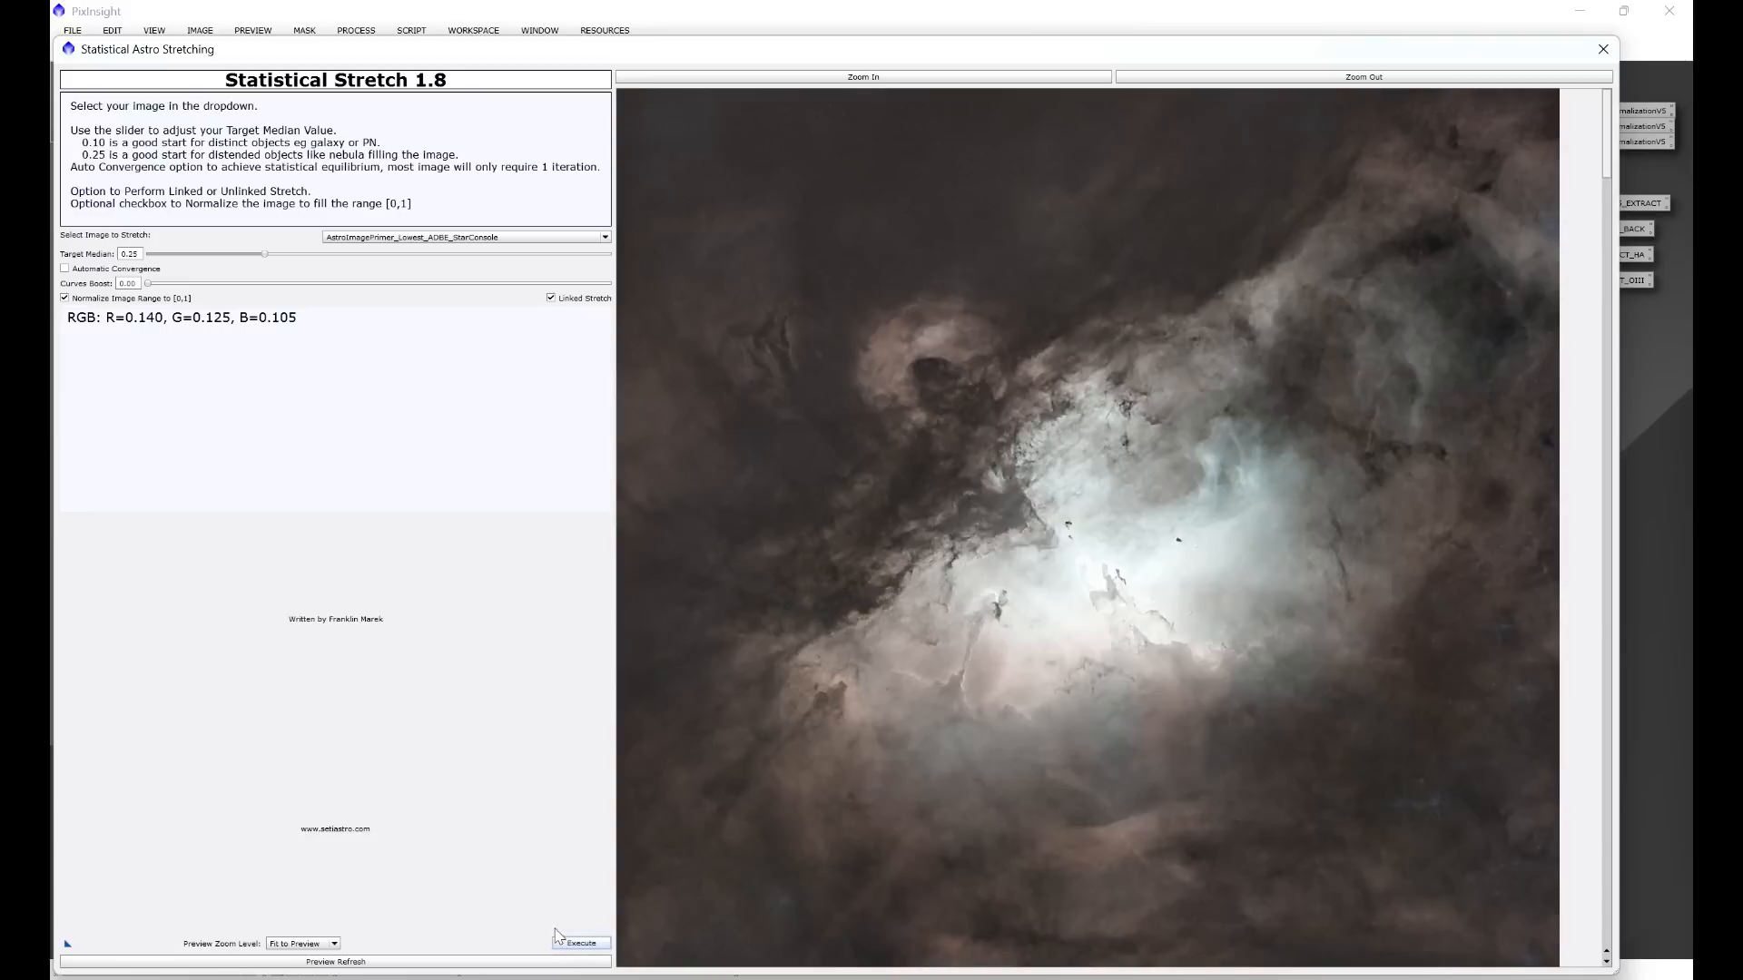
click(1601, 56)
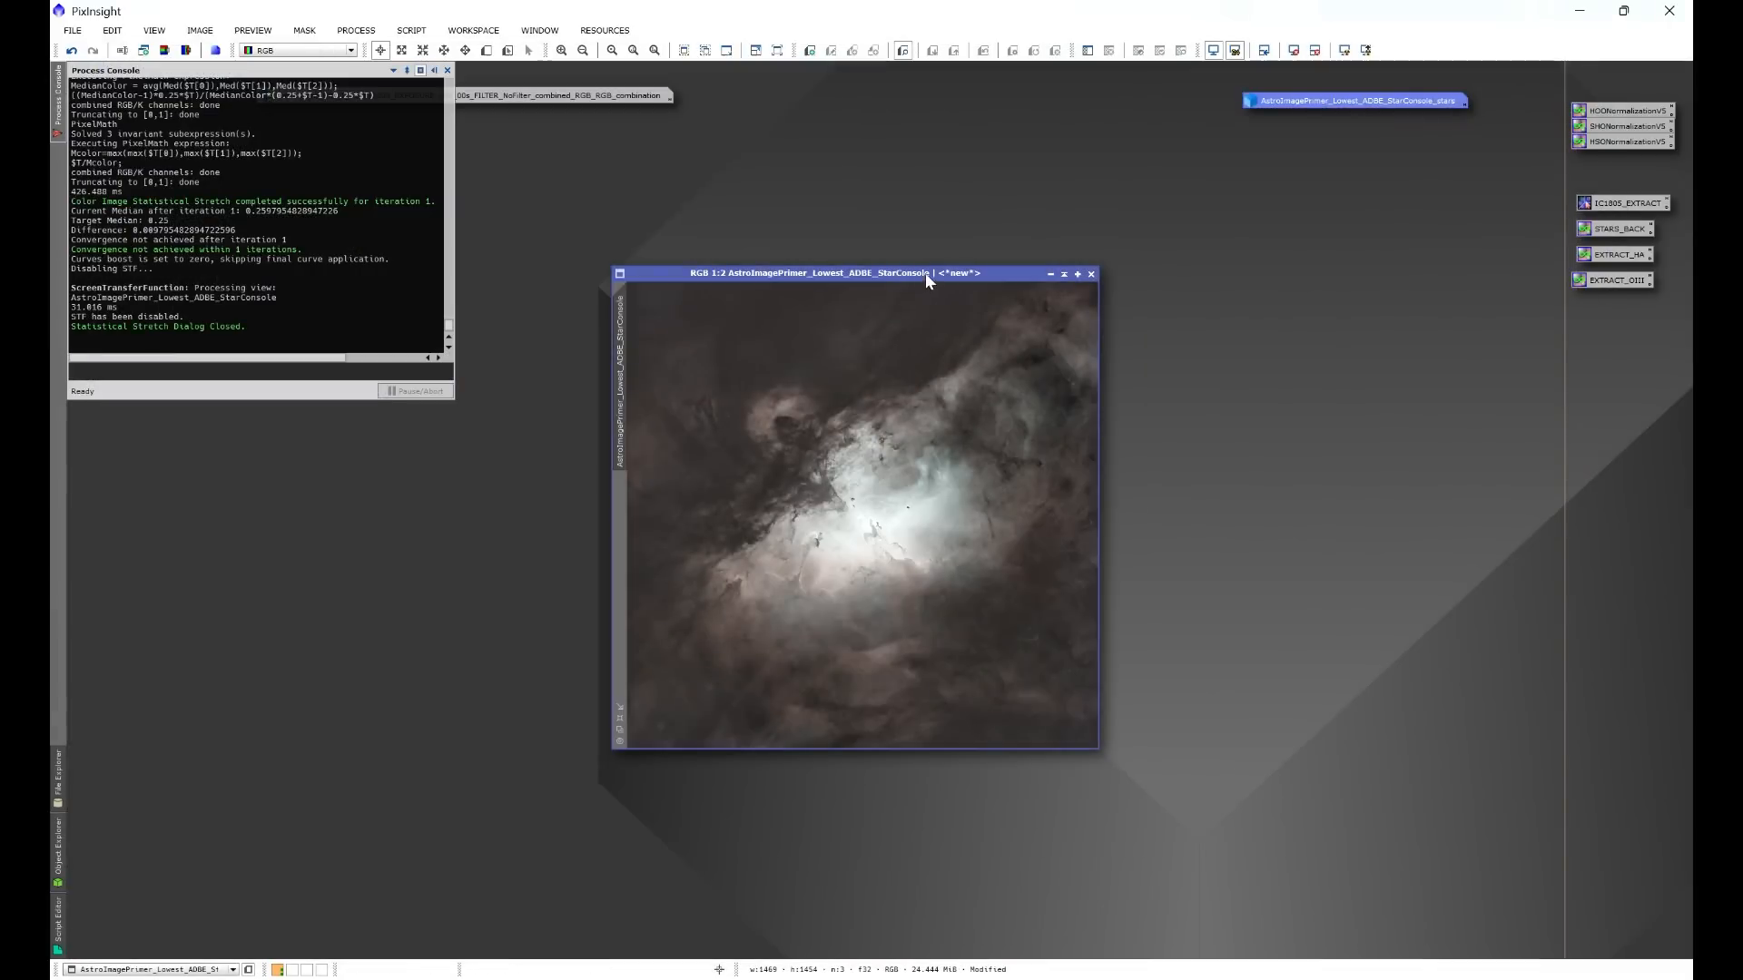
Step: Open CurvesTransformation with a real-time preview of the stretched starless image, arranging the windows for a larger view
drag(924, 273, 924, 220)
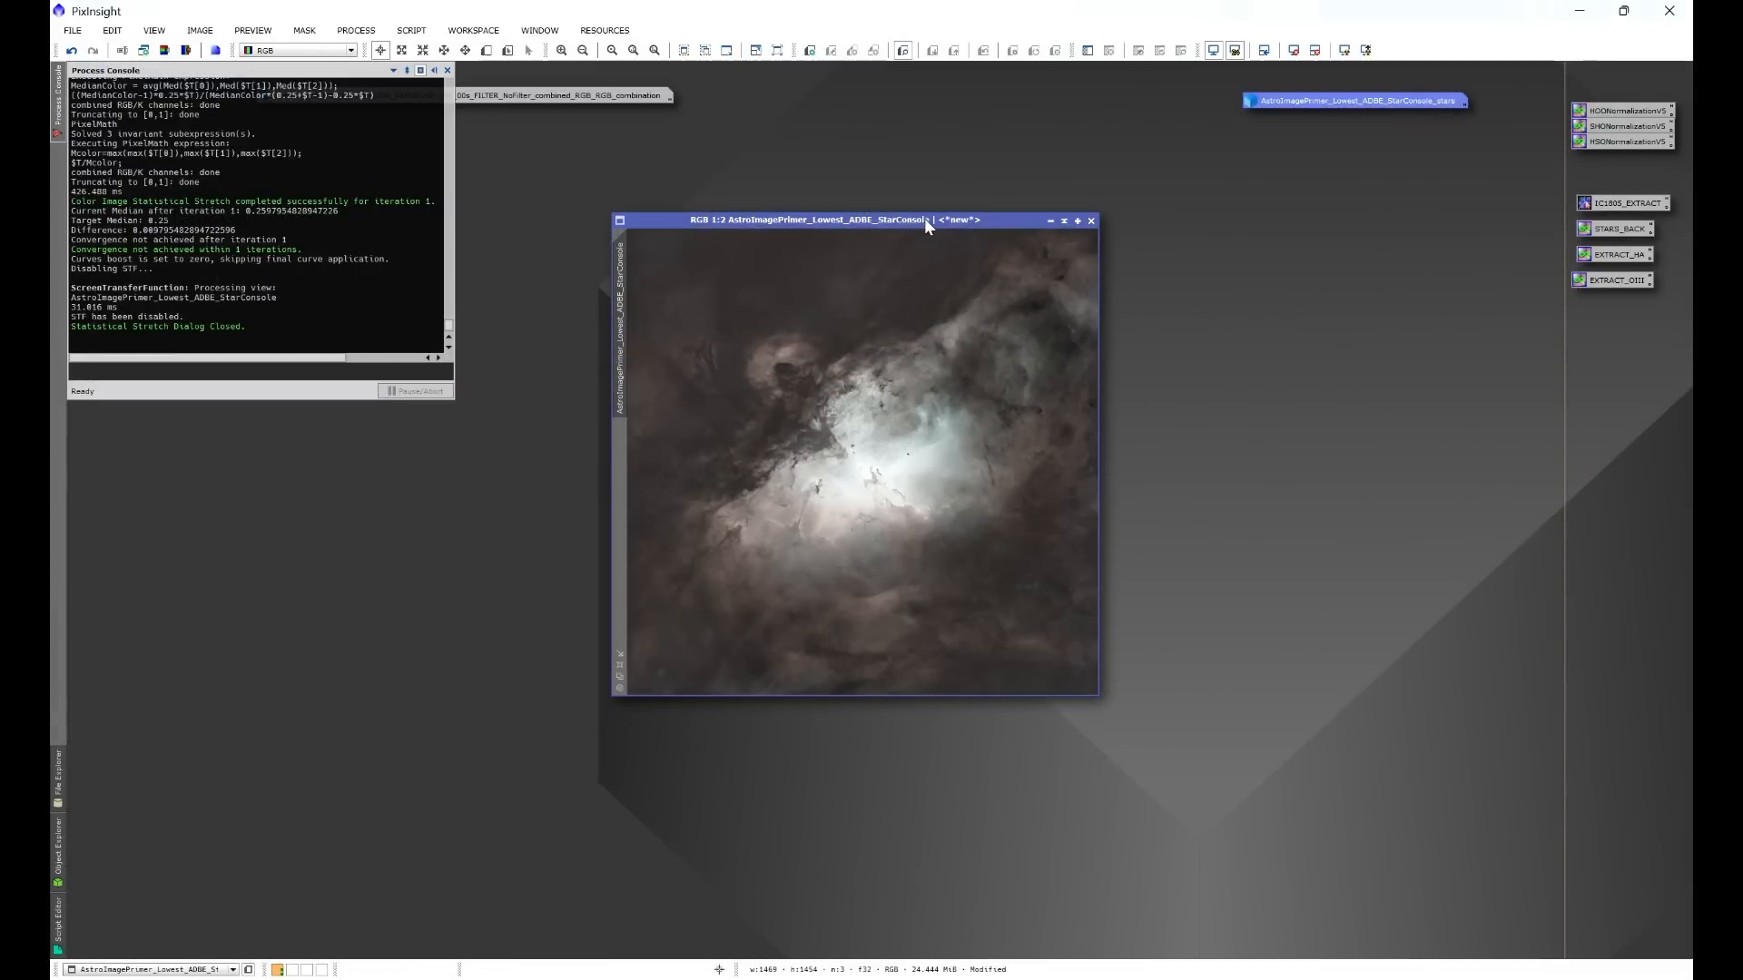
click(356, 29)
mouse_move(428, 52)
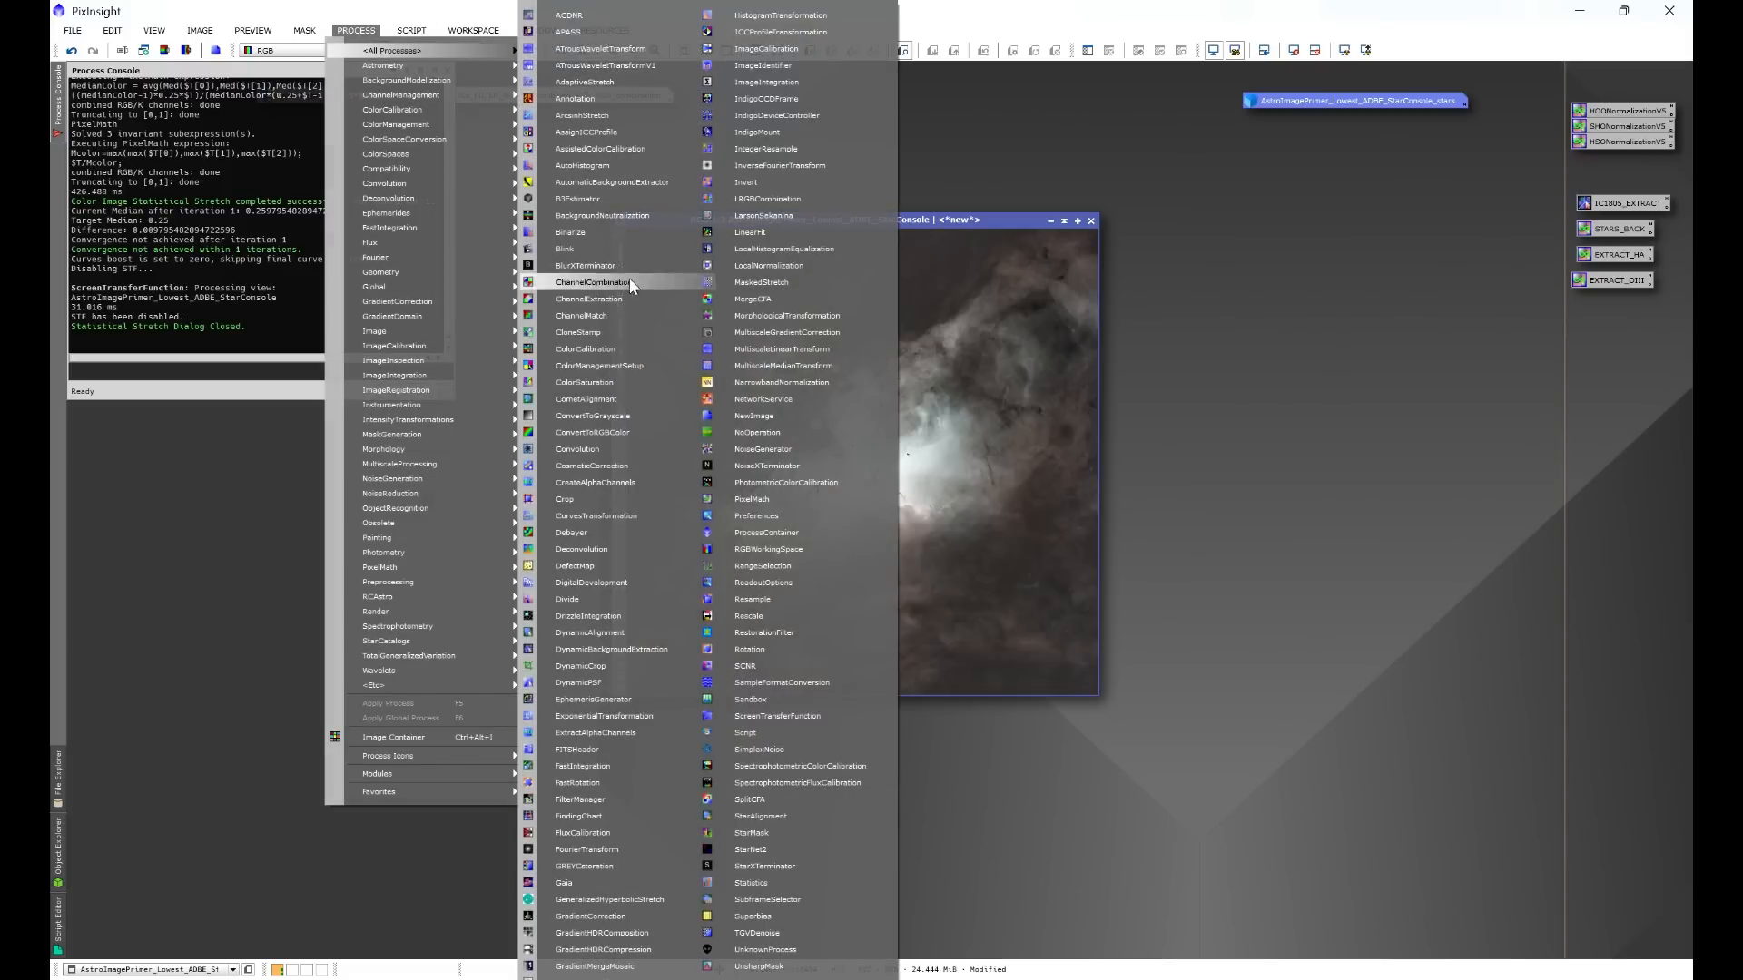
click(619, 516)
drag(1322, 251, 1196, 265)
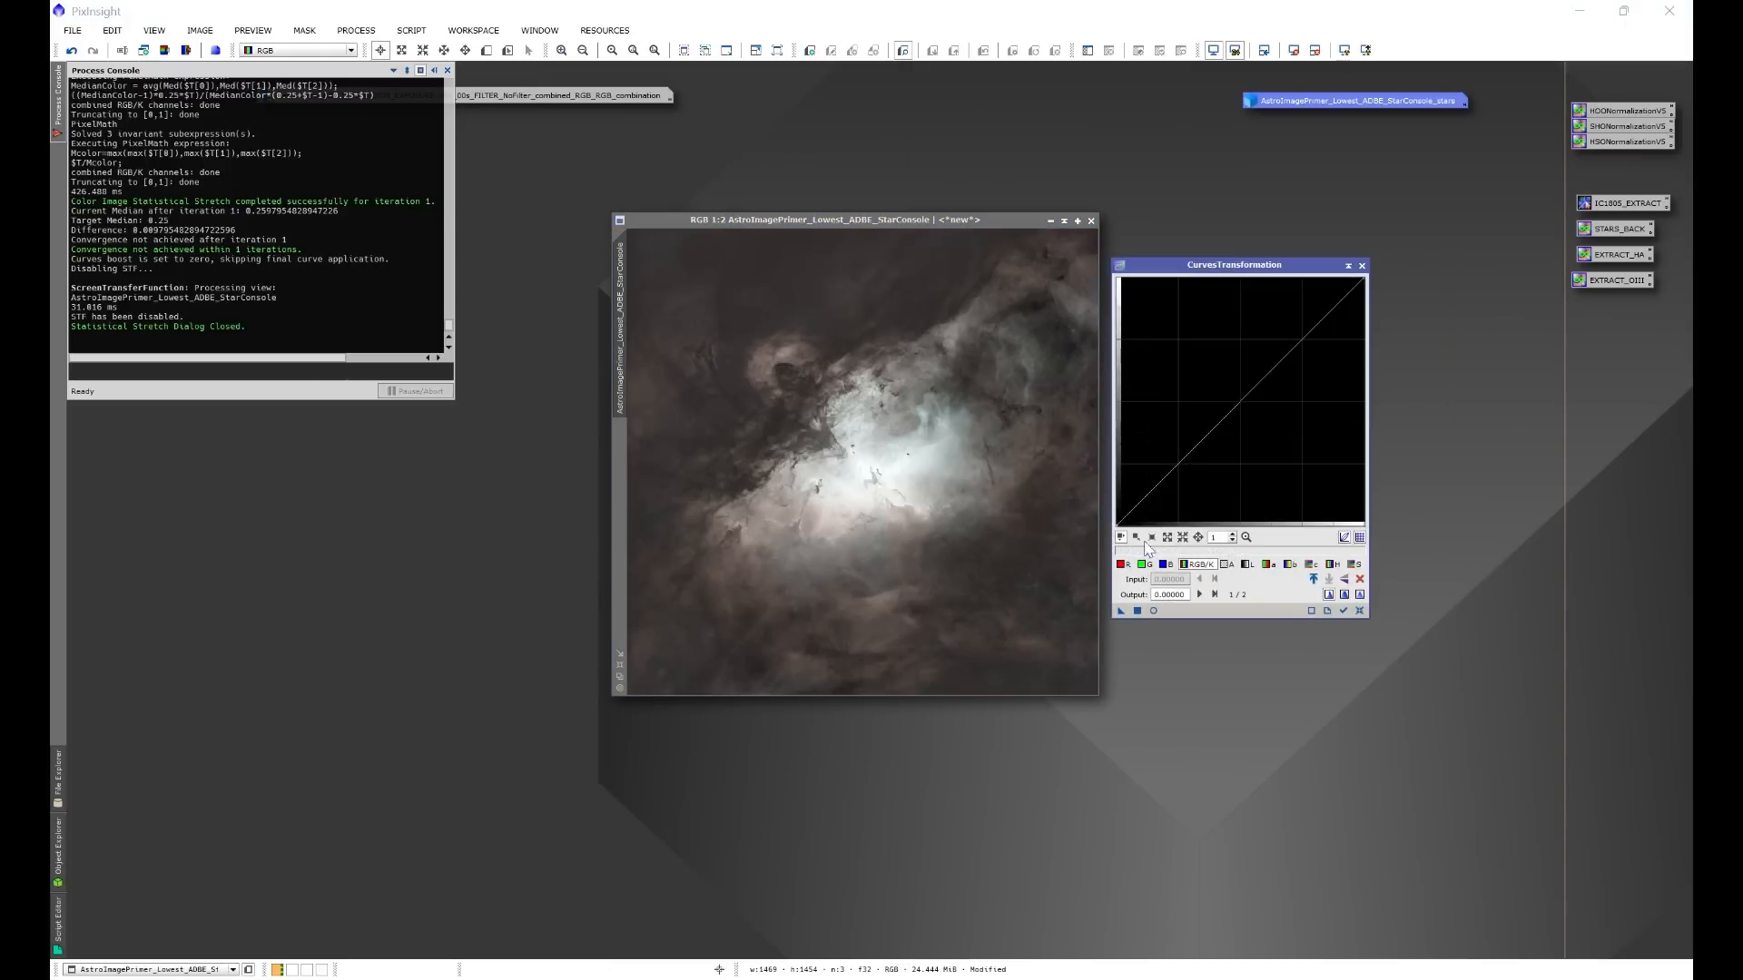
click(1153, 611)
click(448, 69)
drag(449, 69, 755, 193)
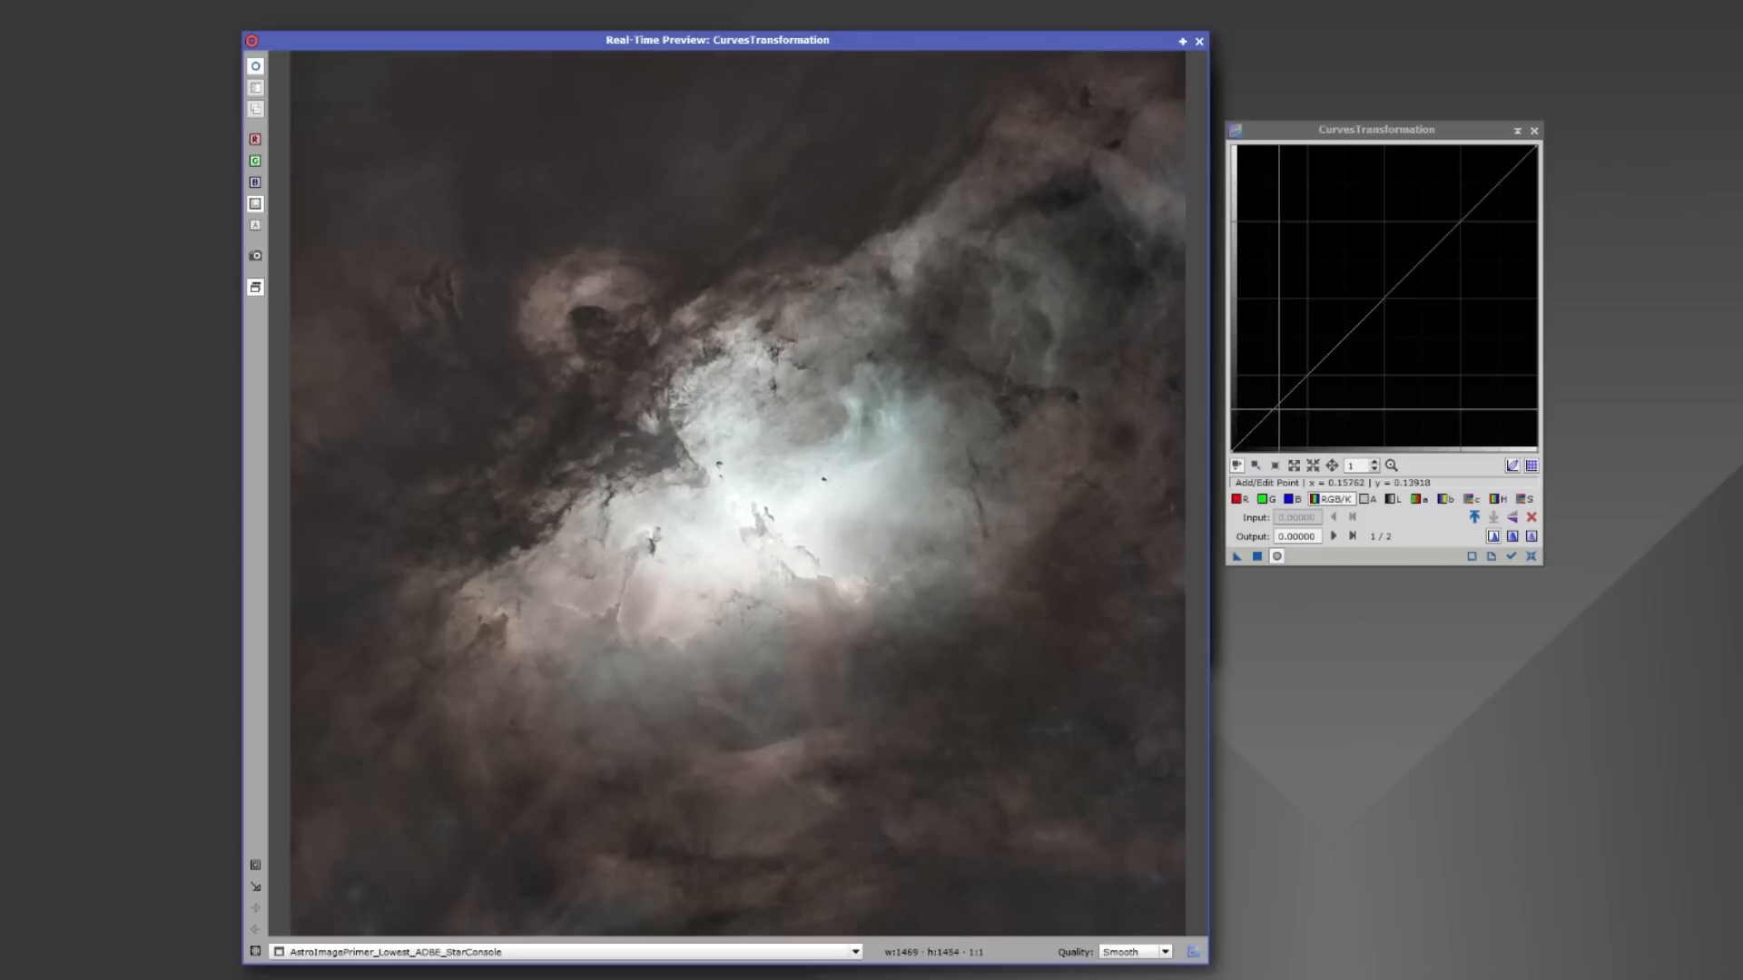
Step: Try a strong RGB/K S-curve with points at about 0.119 to 0.036 and 0.829 to 0.990, and reset the curve
drag(1266, 418, 1267, 440)
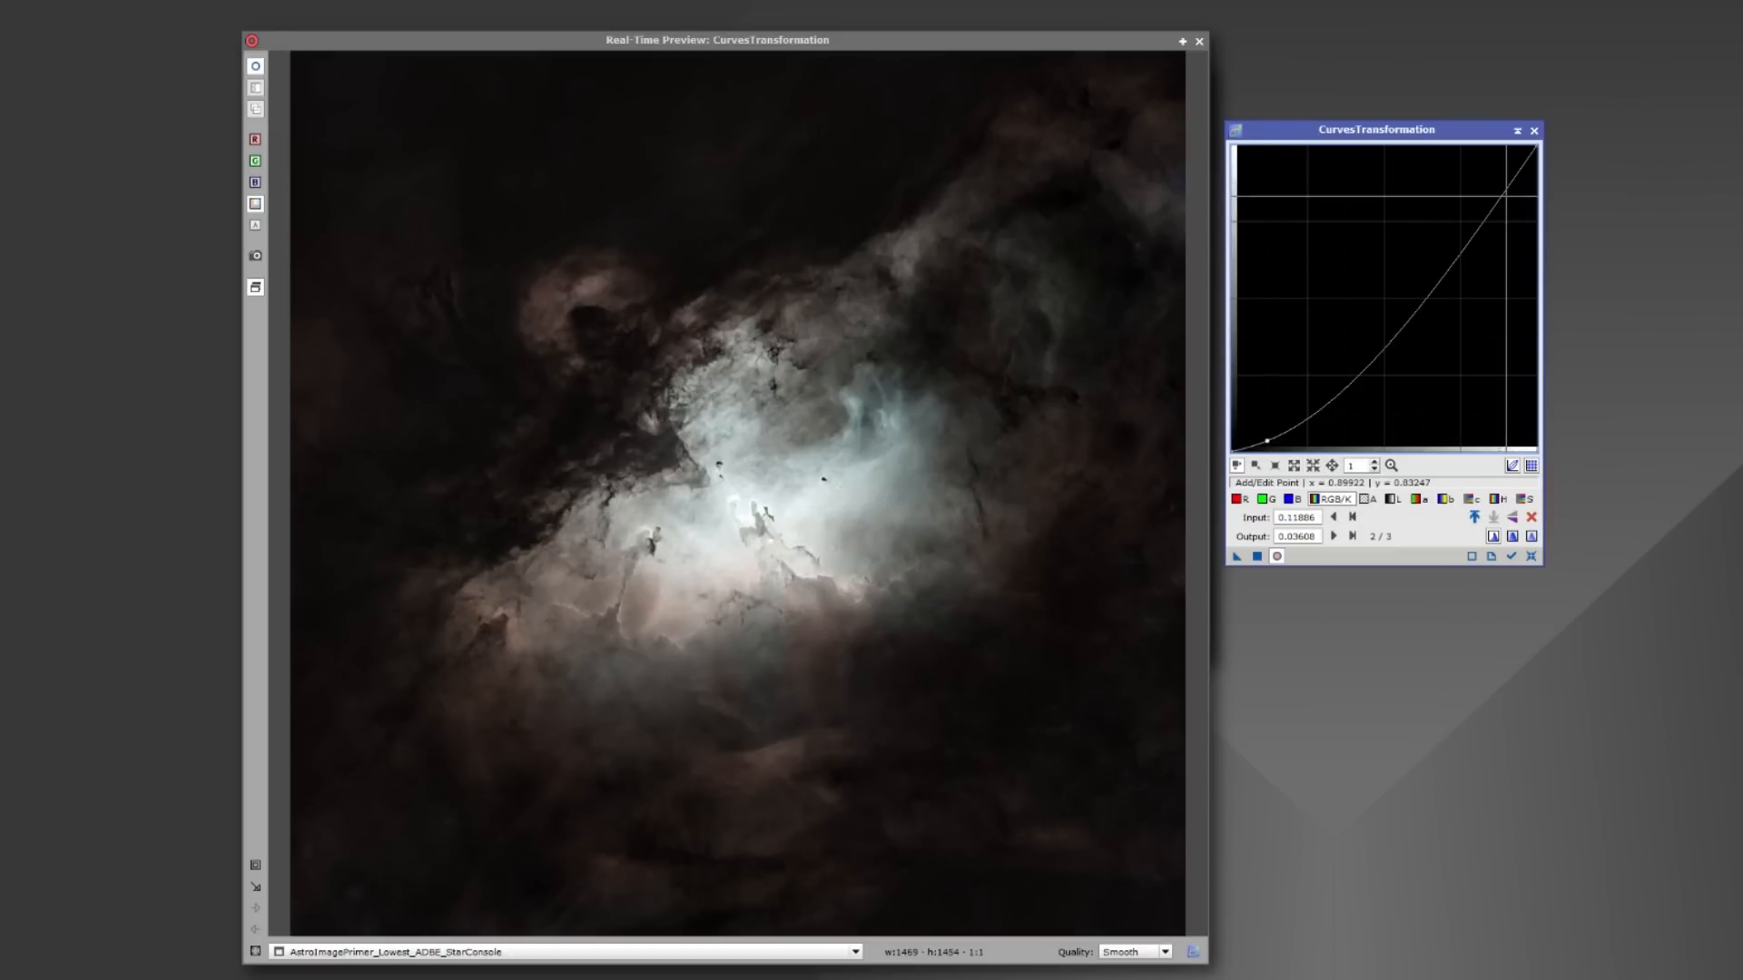
drag(1488, 197, 1485, 148)
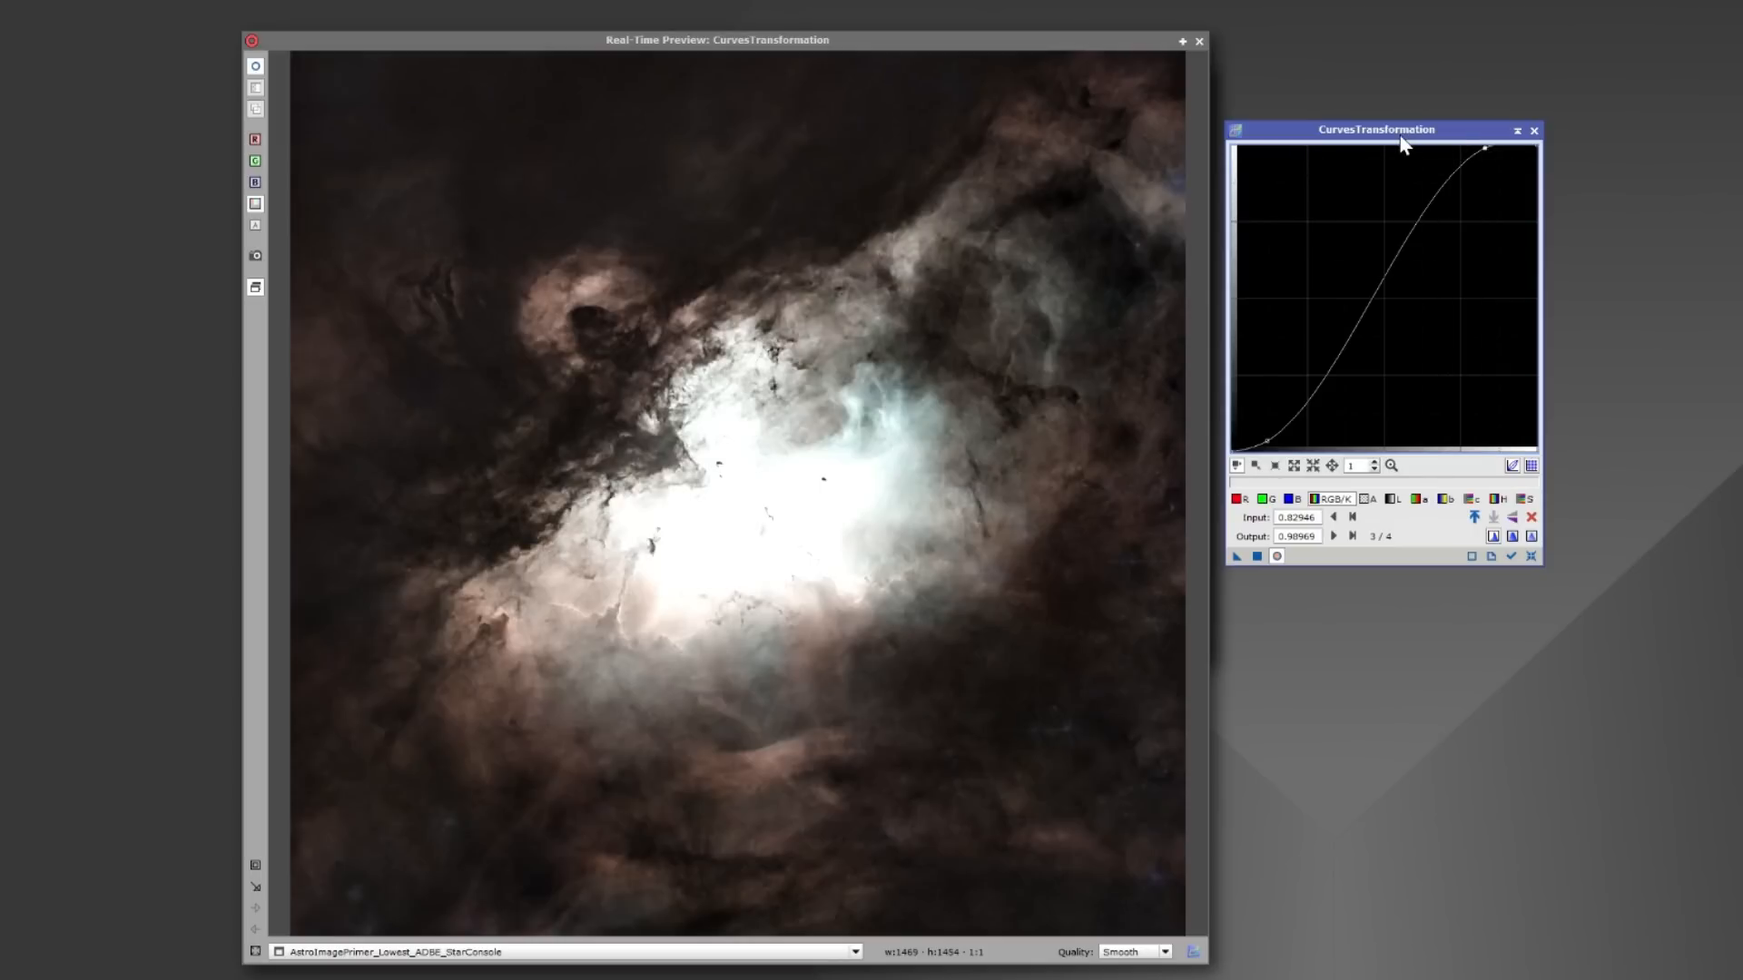
click(1531, 555)
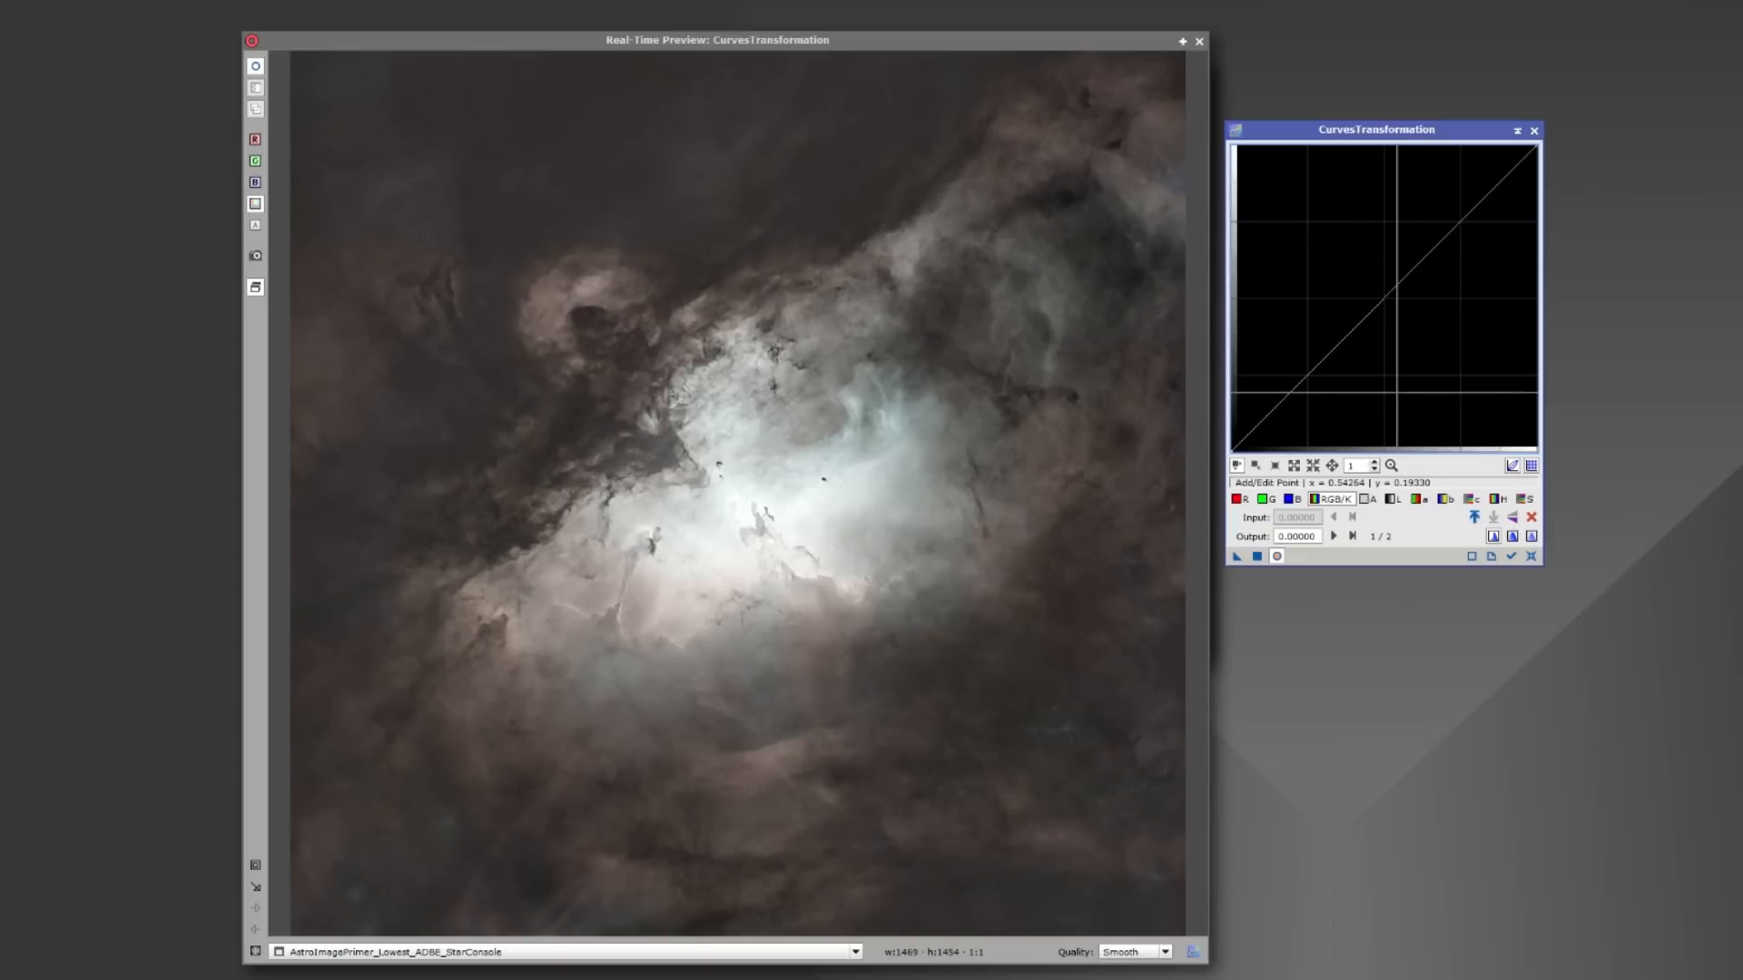
Step: Try a milder RGB/K S-curve through about 0.165 to 0.067 and 0.775 to 0.763, compare it with the original, and reset it
click(1277, 558)
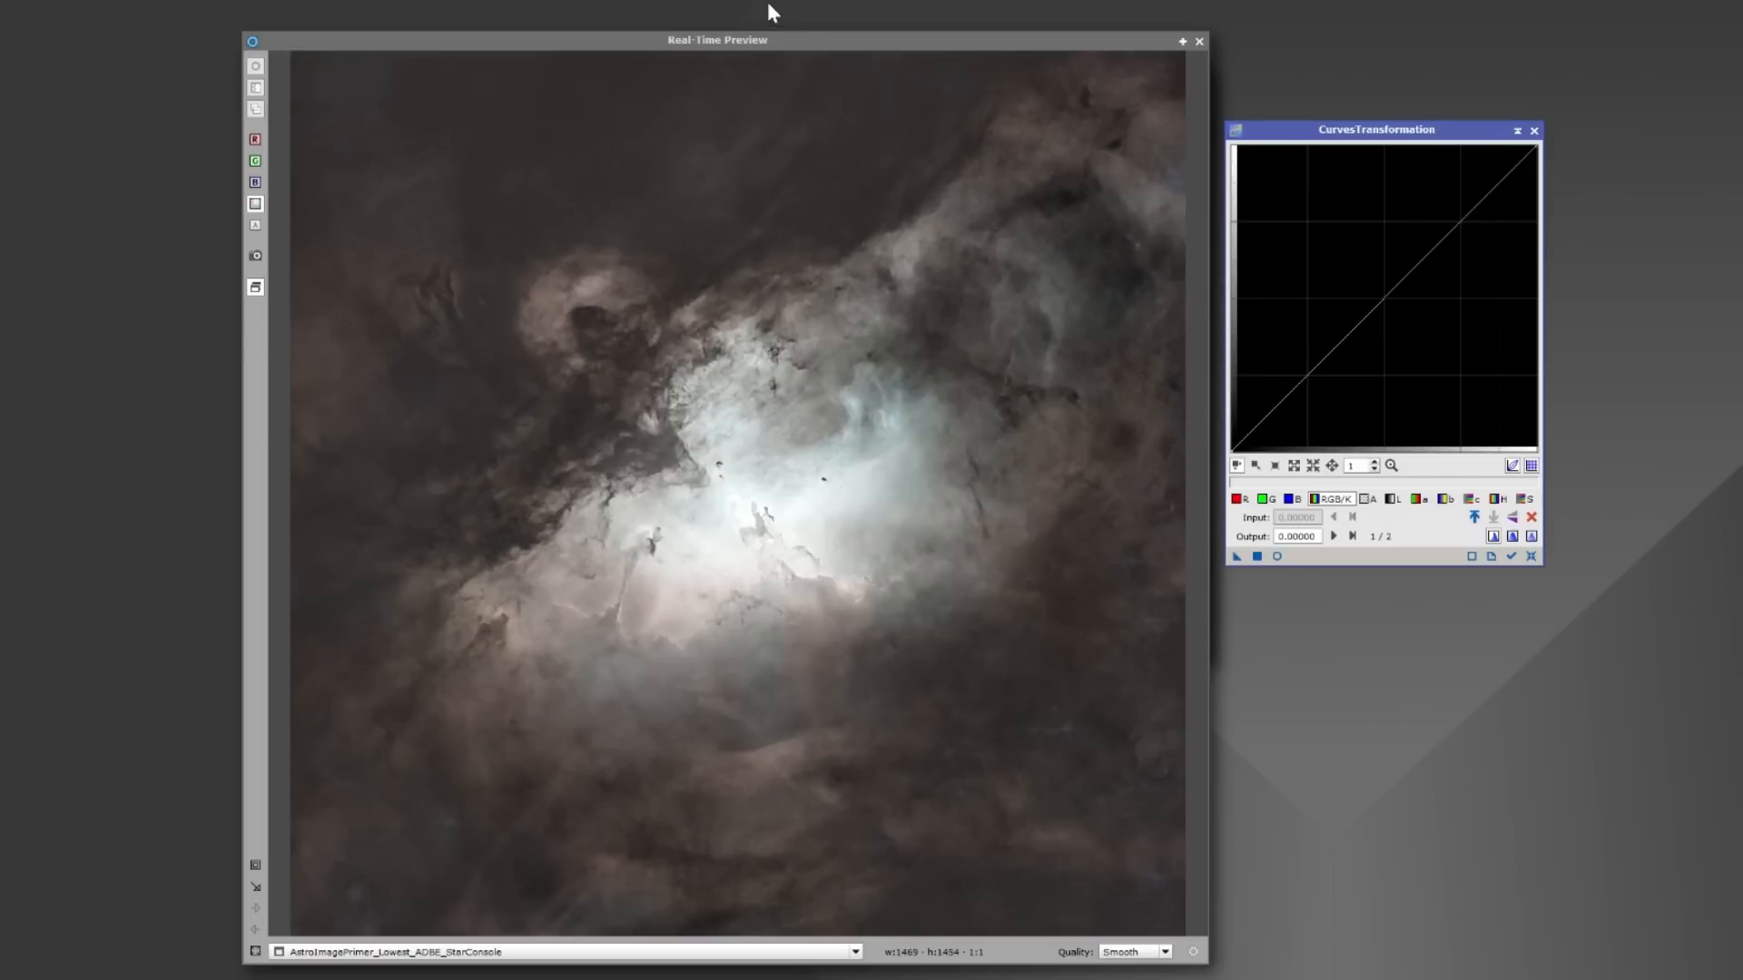
click(1276, 558)
drag(1281, 402, 1281, 431)
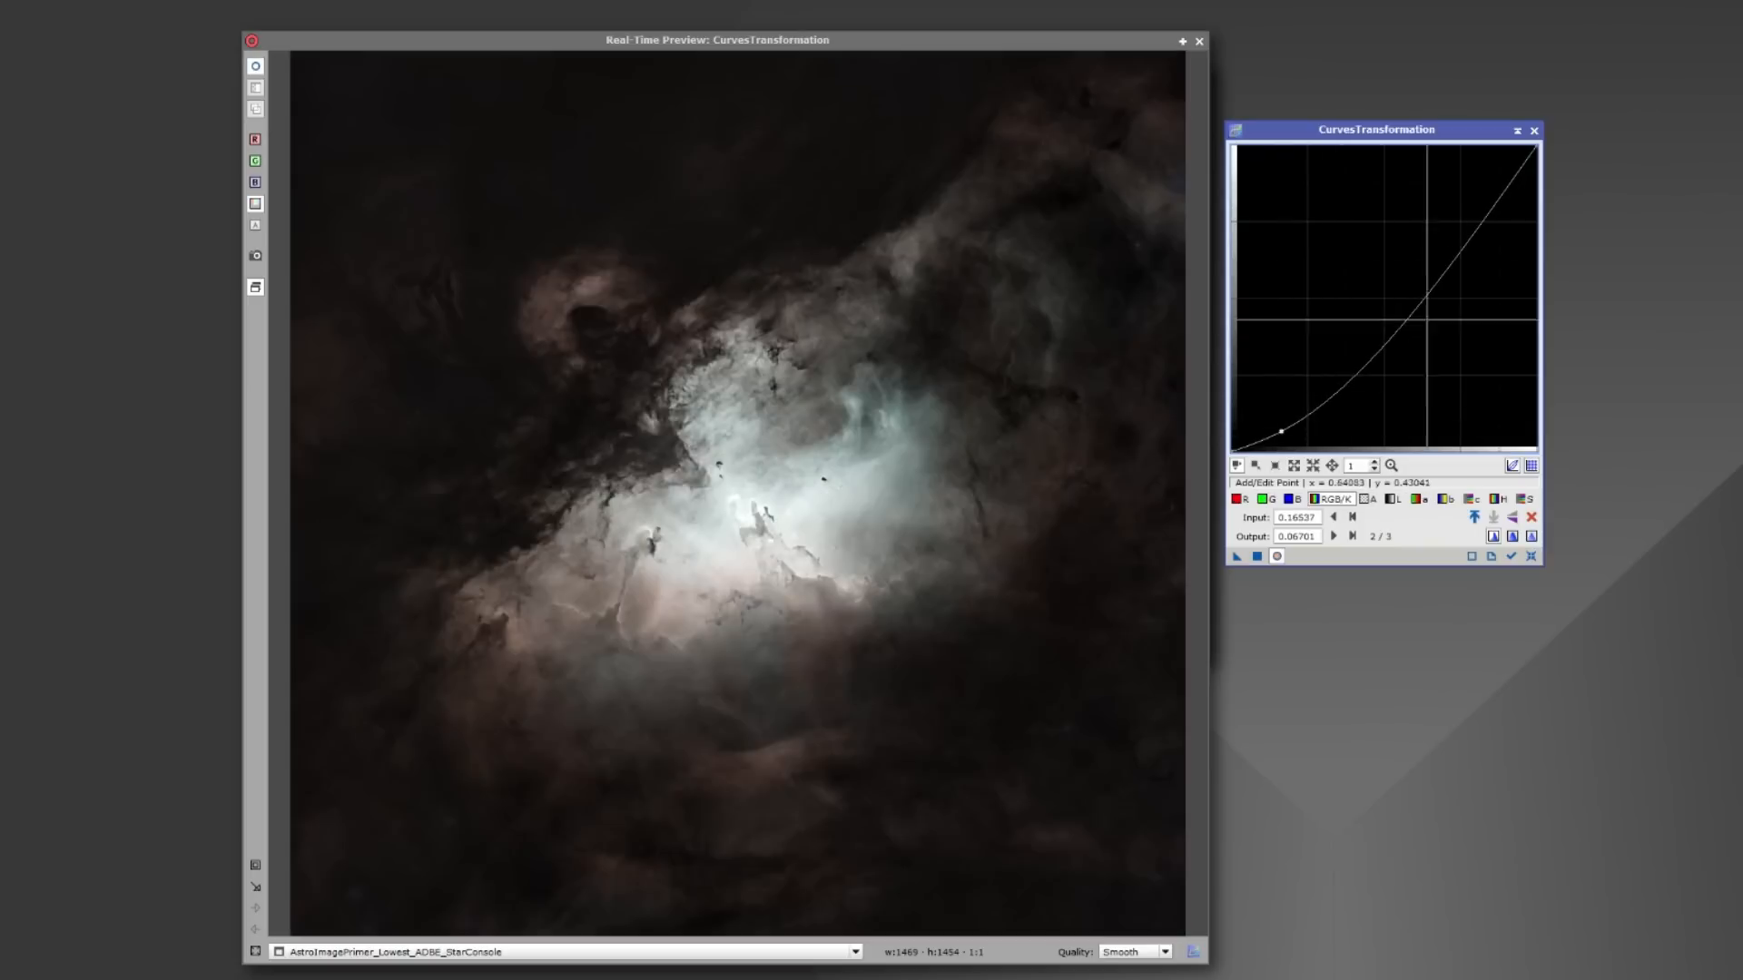
click(1468, 218)
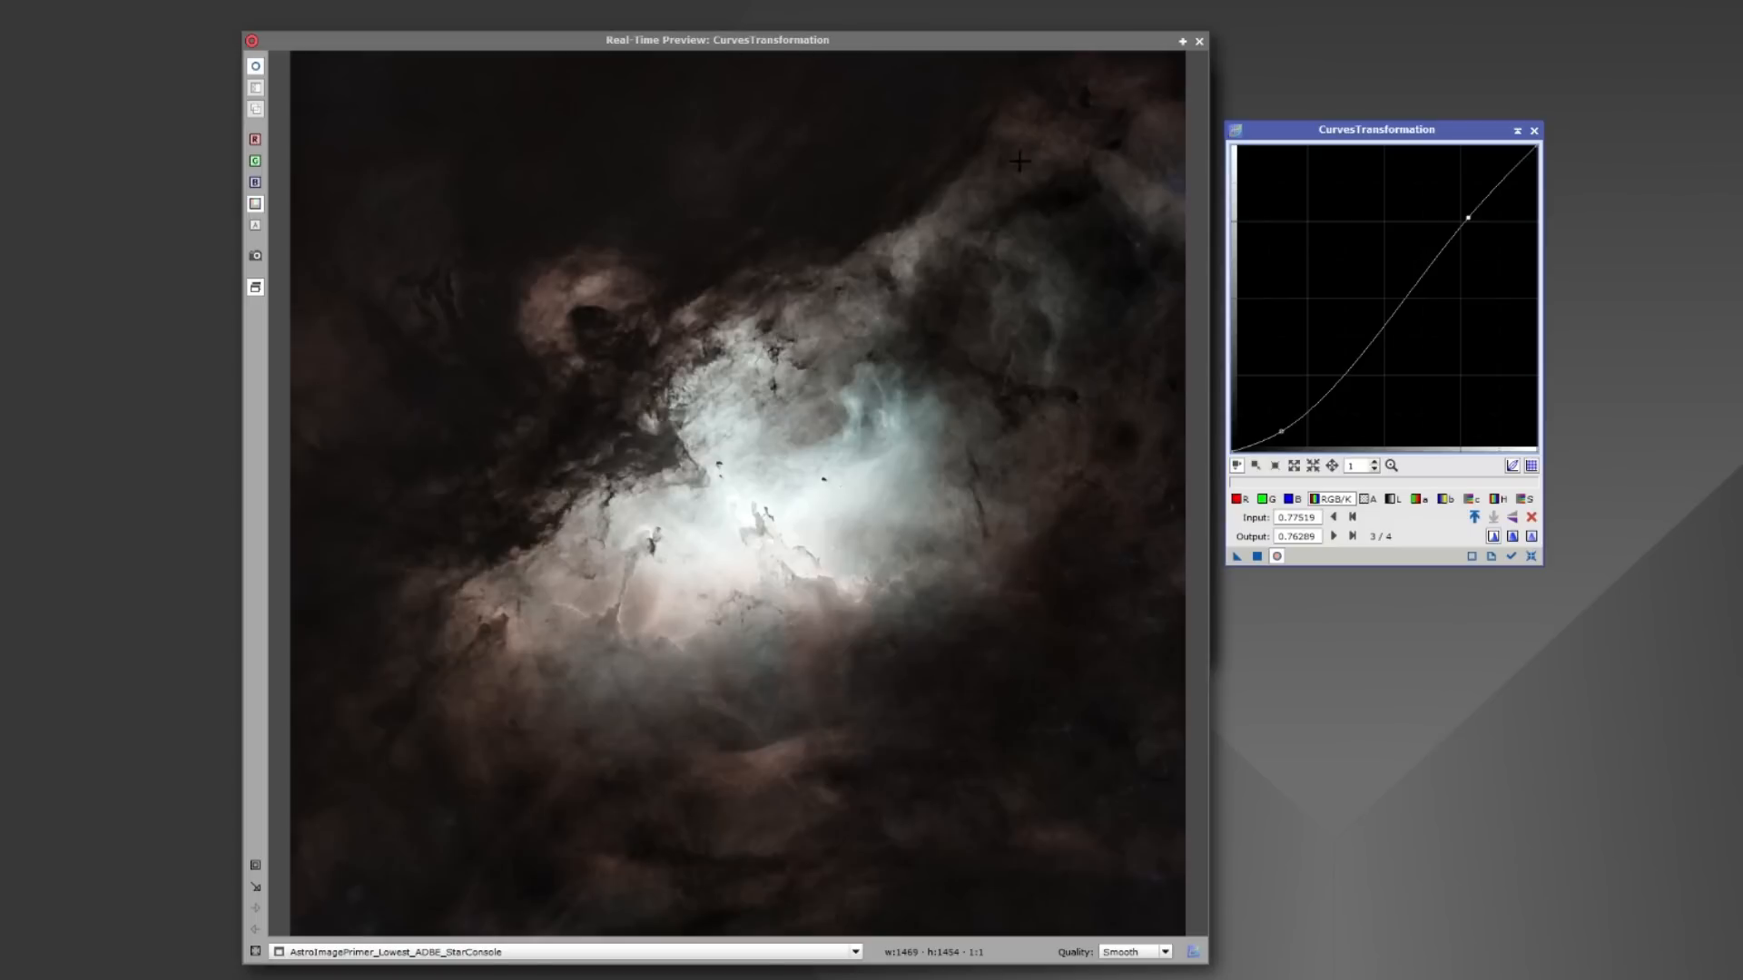
click(1276, 558)
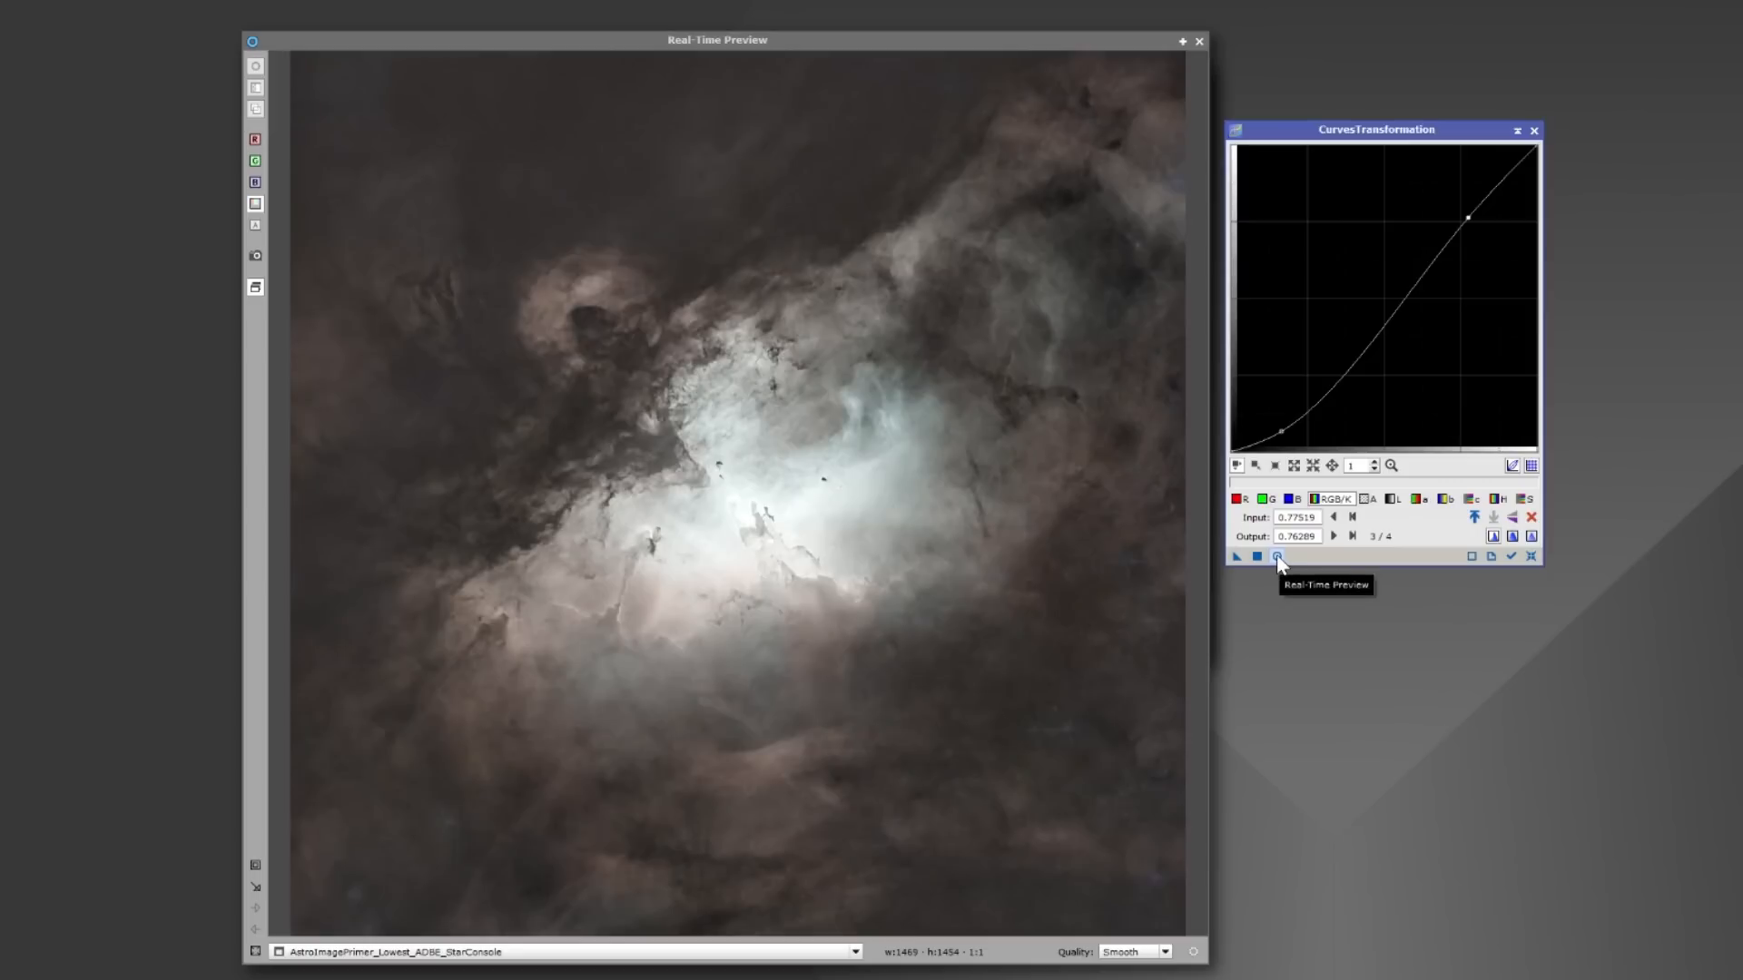
click(1276, 557)
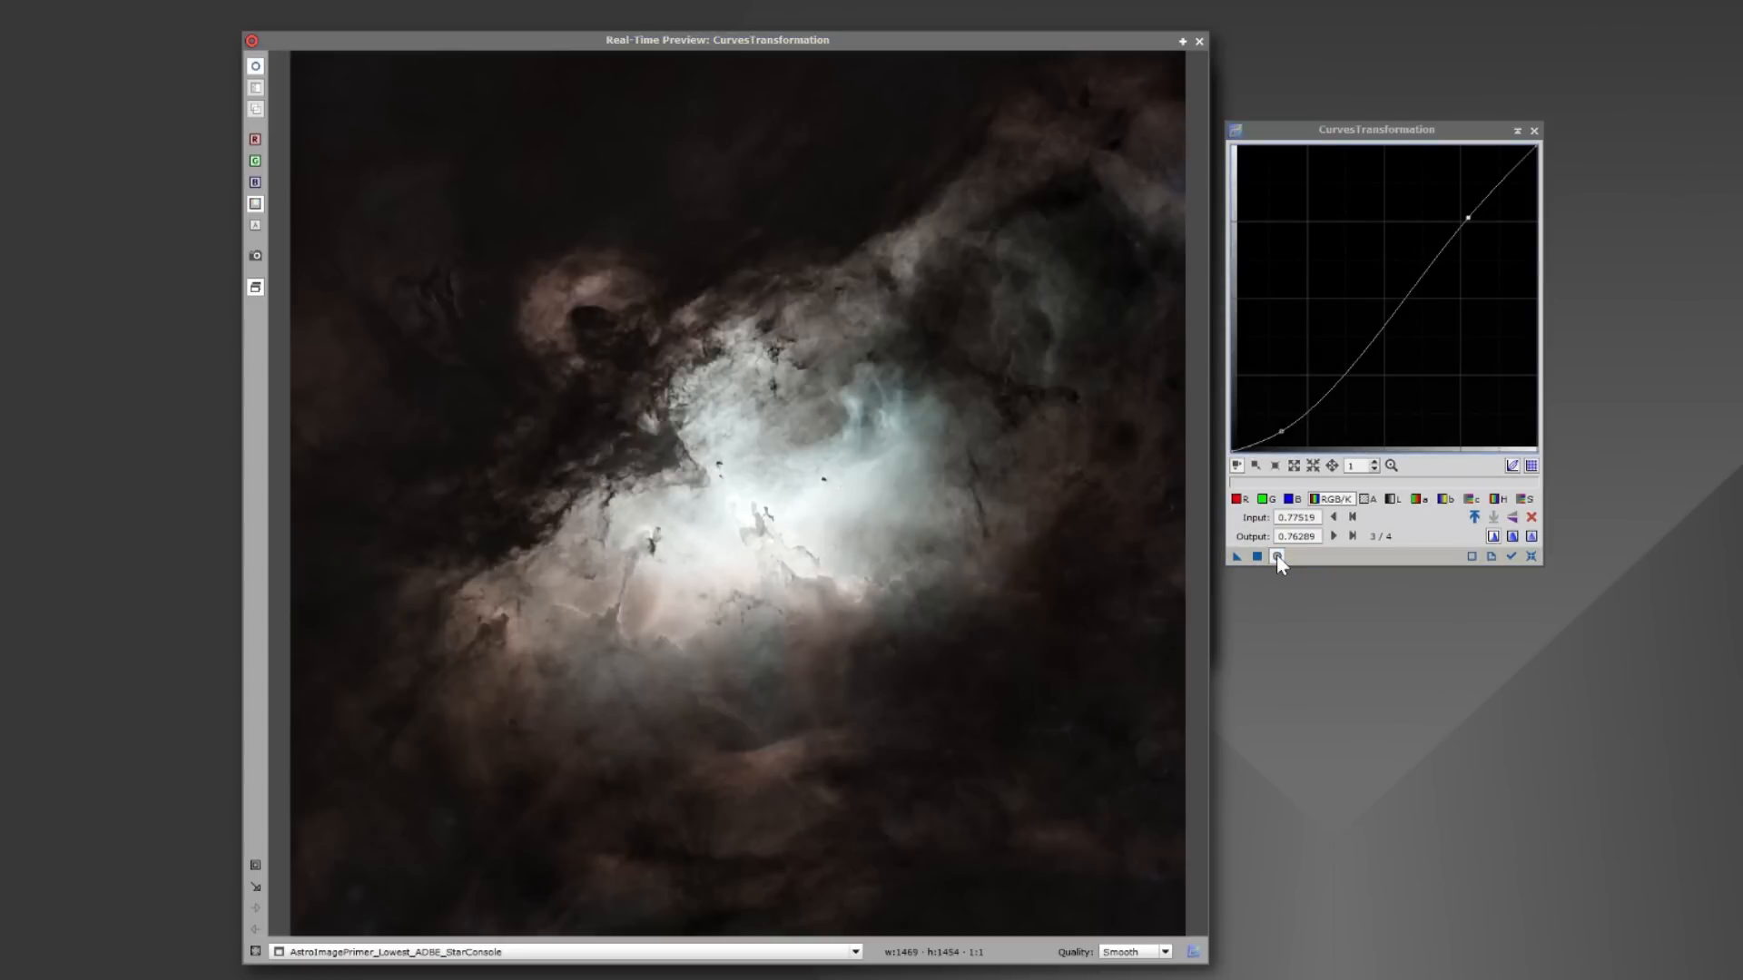
click(1276, 556)
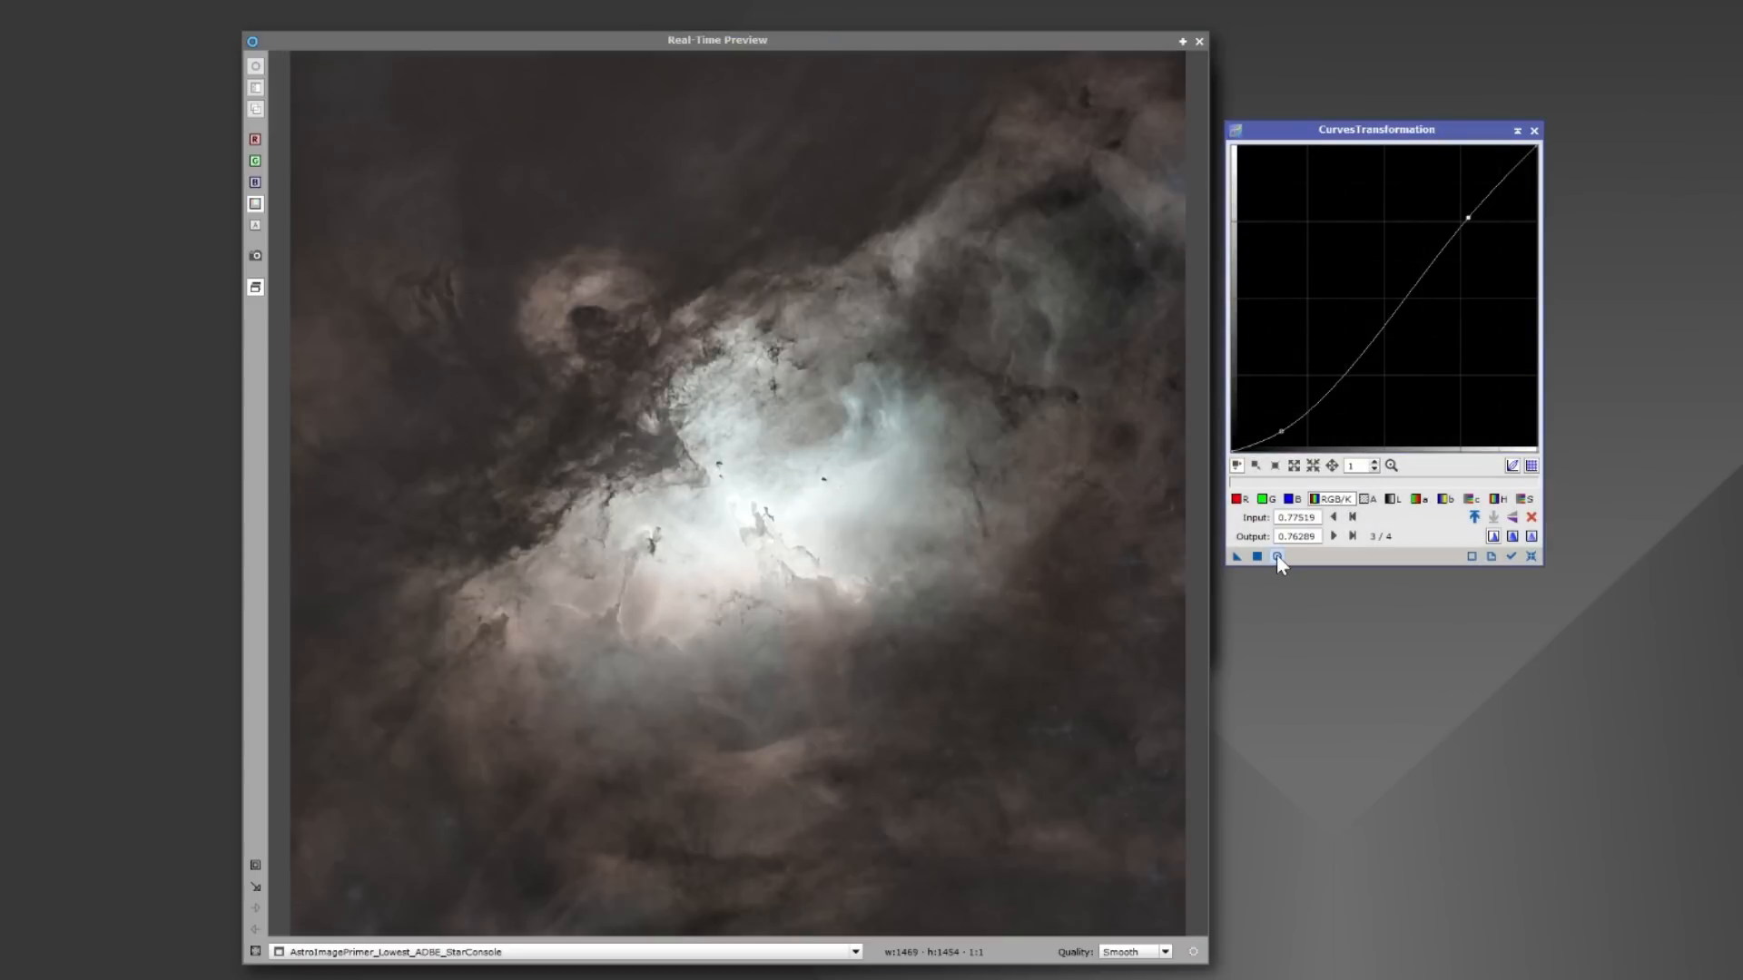
click(1276, 555)
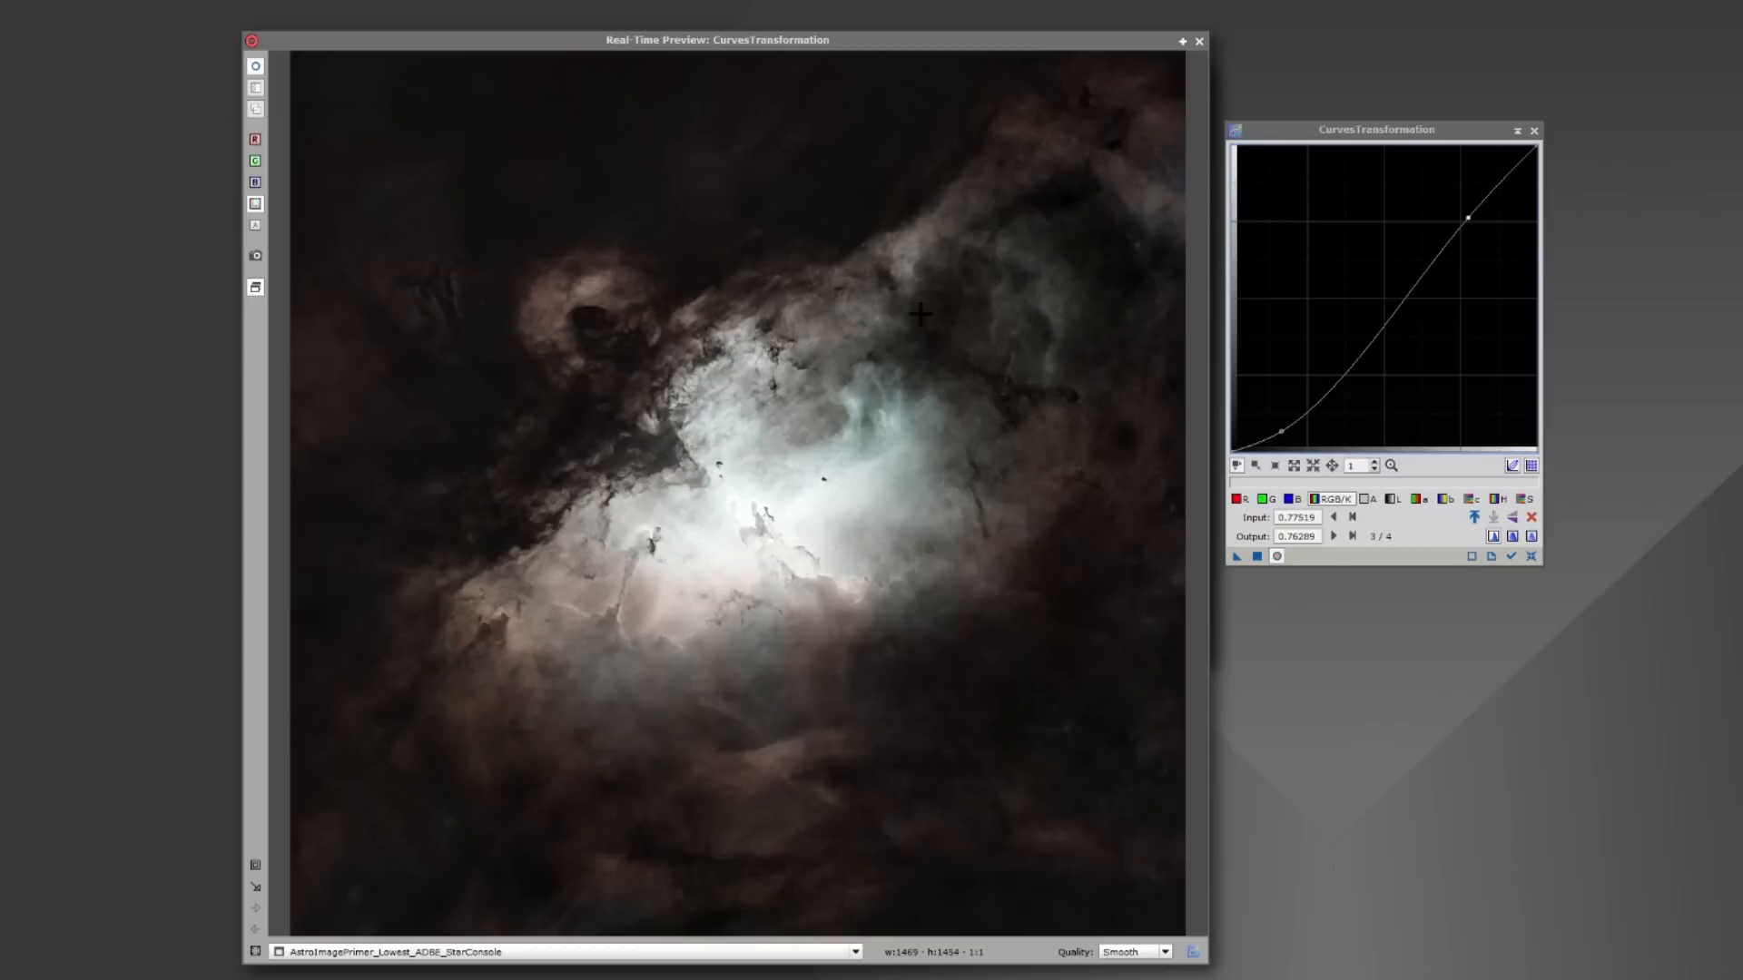
click(1276, 556)
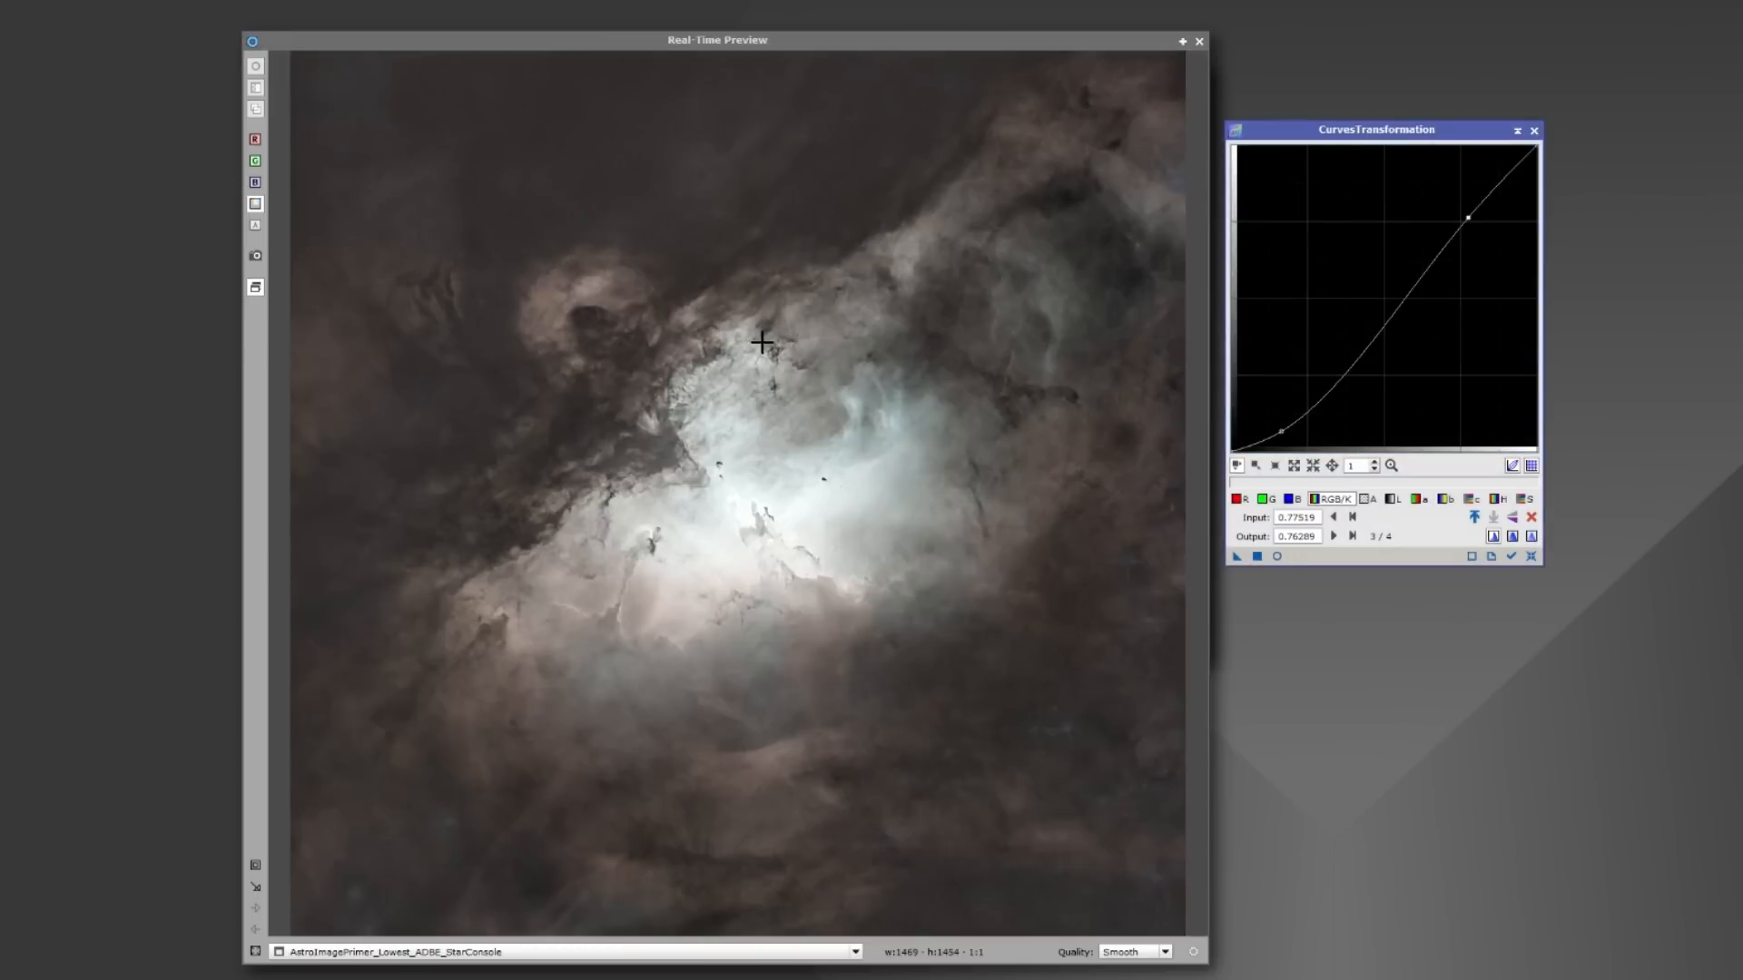
click(1277, 557)
click(1531, 558)
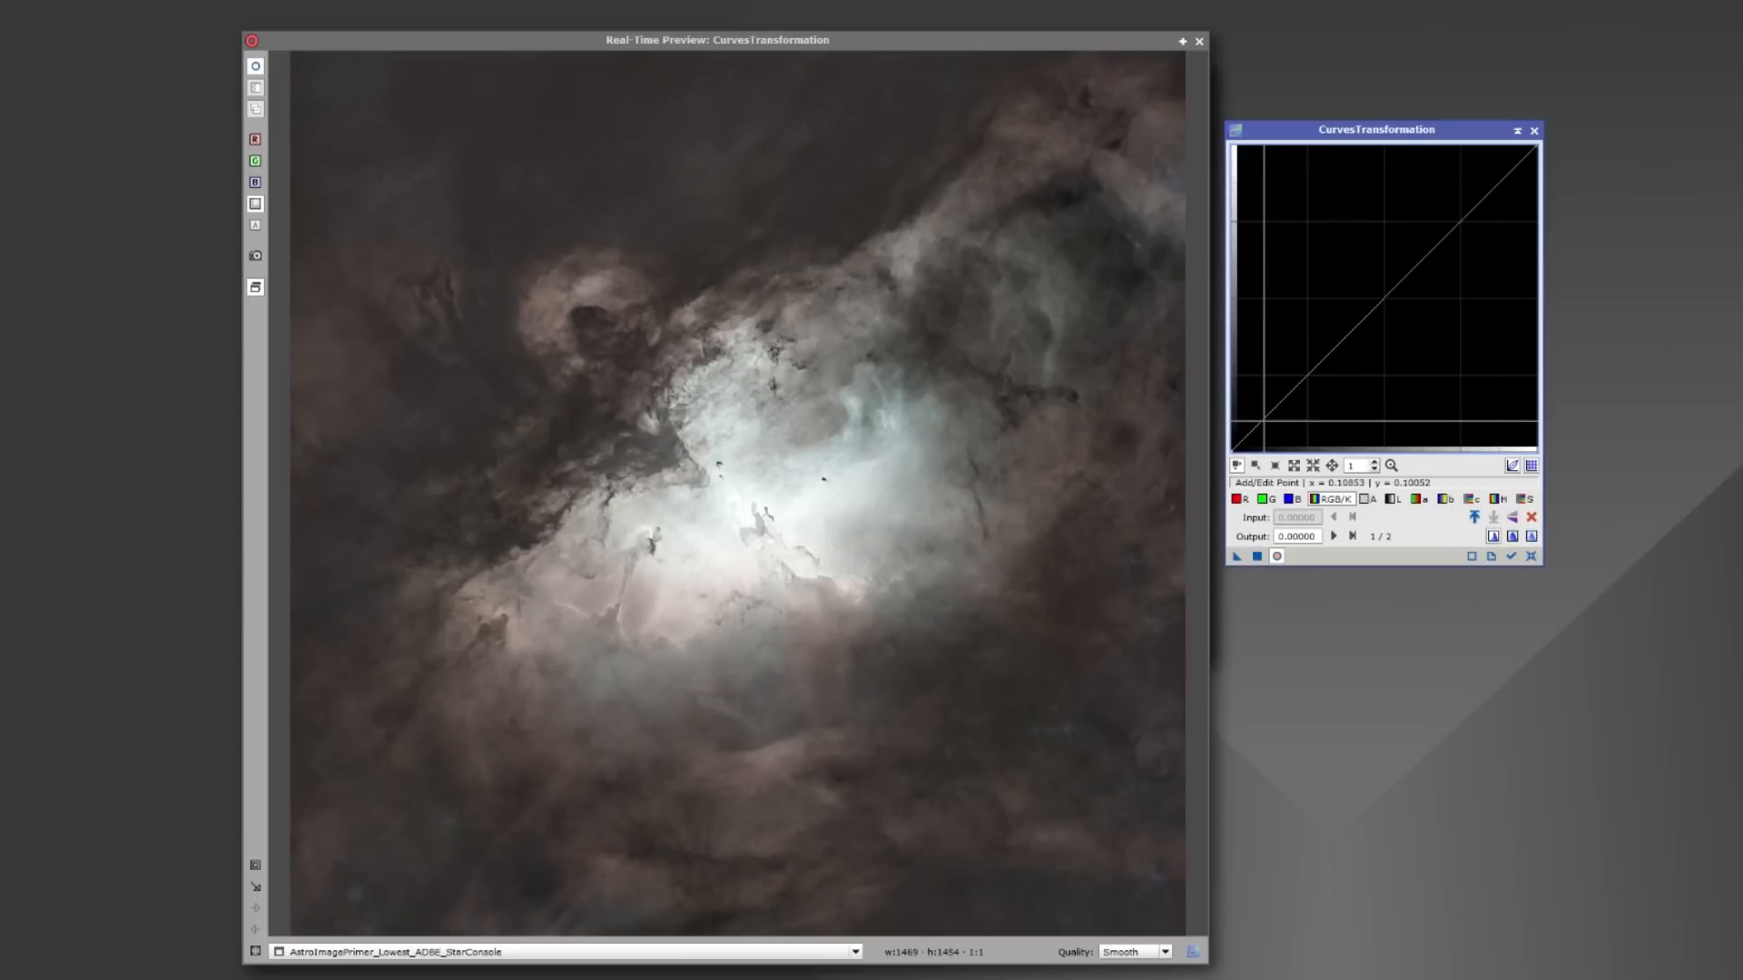
Step: Shape a gentle RGB/K S-curve through about 0.155 to 0.106 and 0.866 to 0.869, compare before and after, and apply it
click(1276, 411)
drag(1277, 410, 1279, 419)
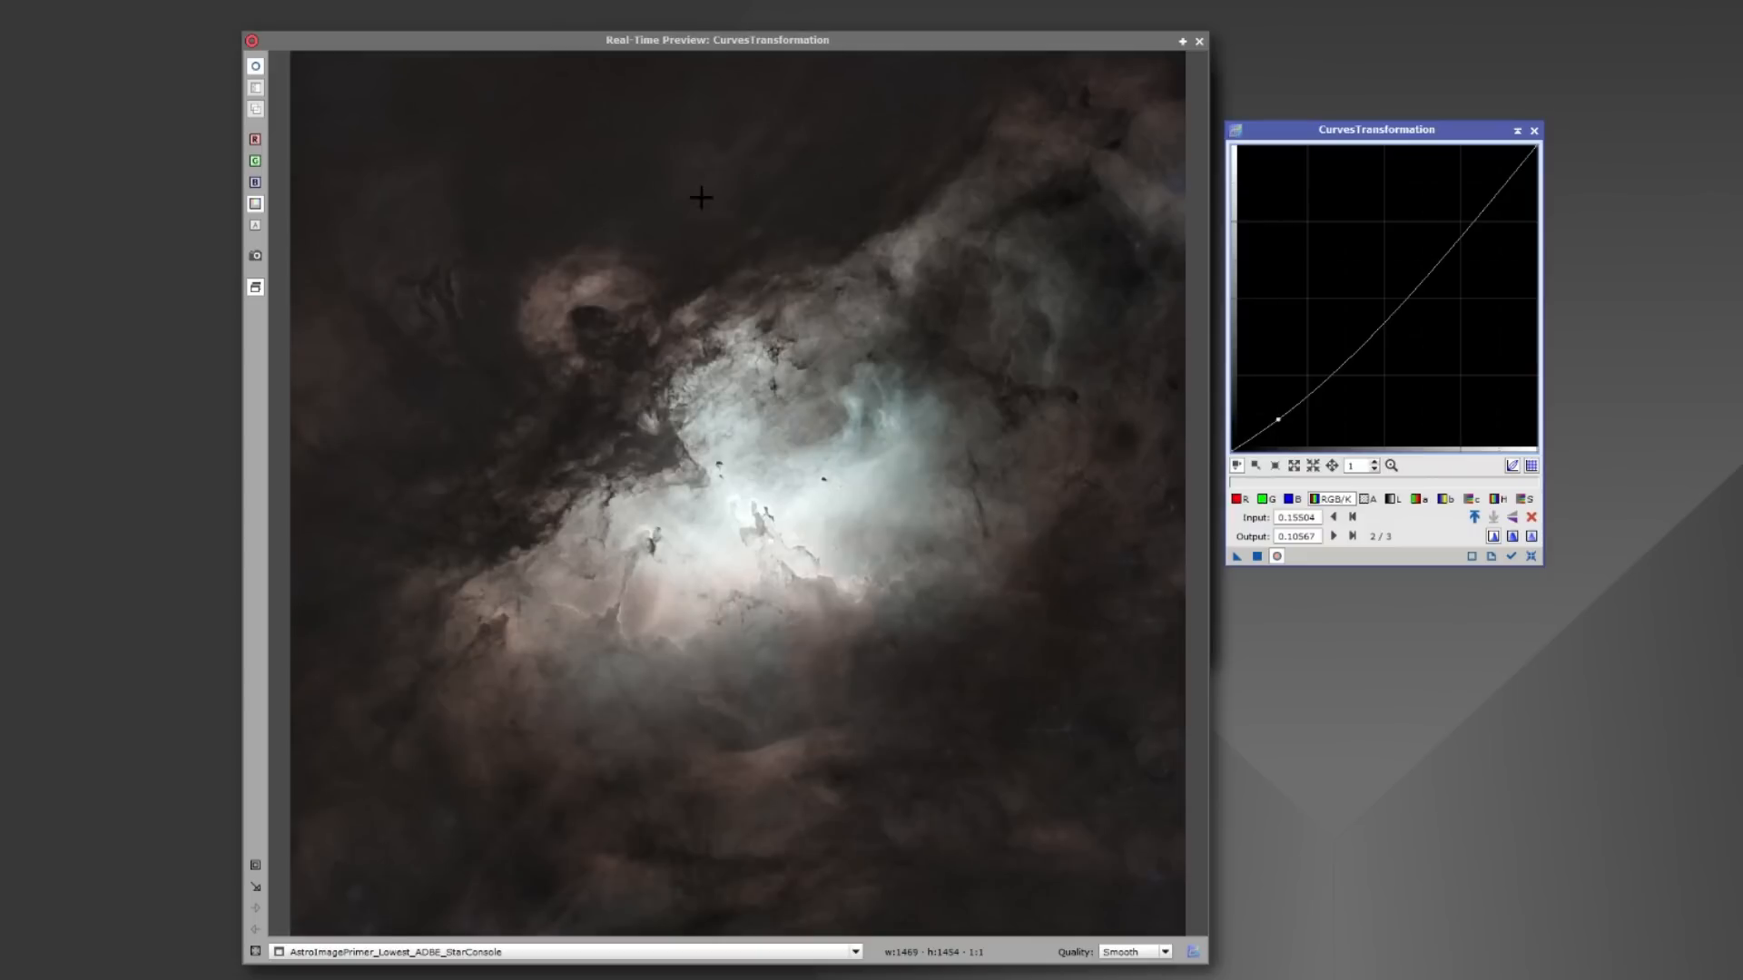
drag(1502, 196, 1496, 186)
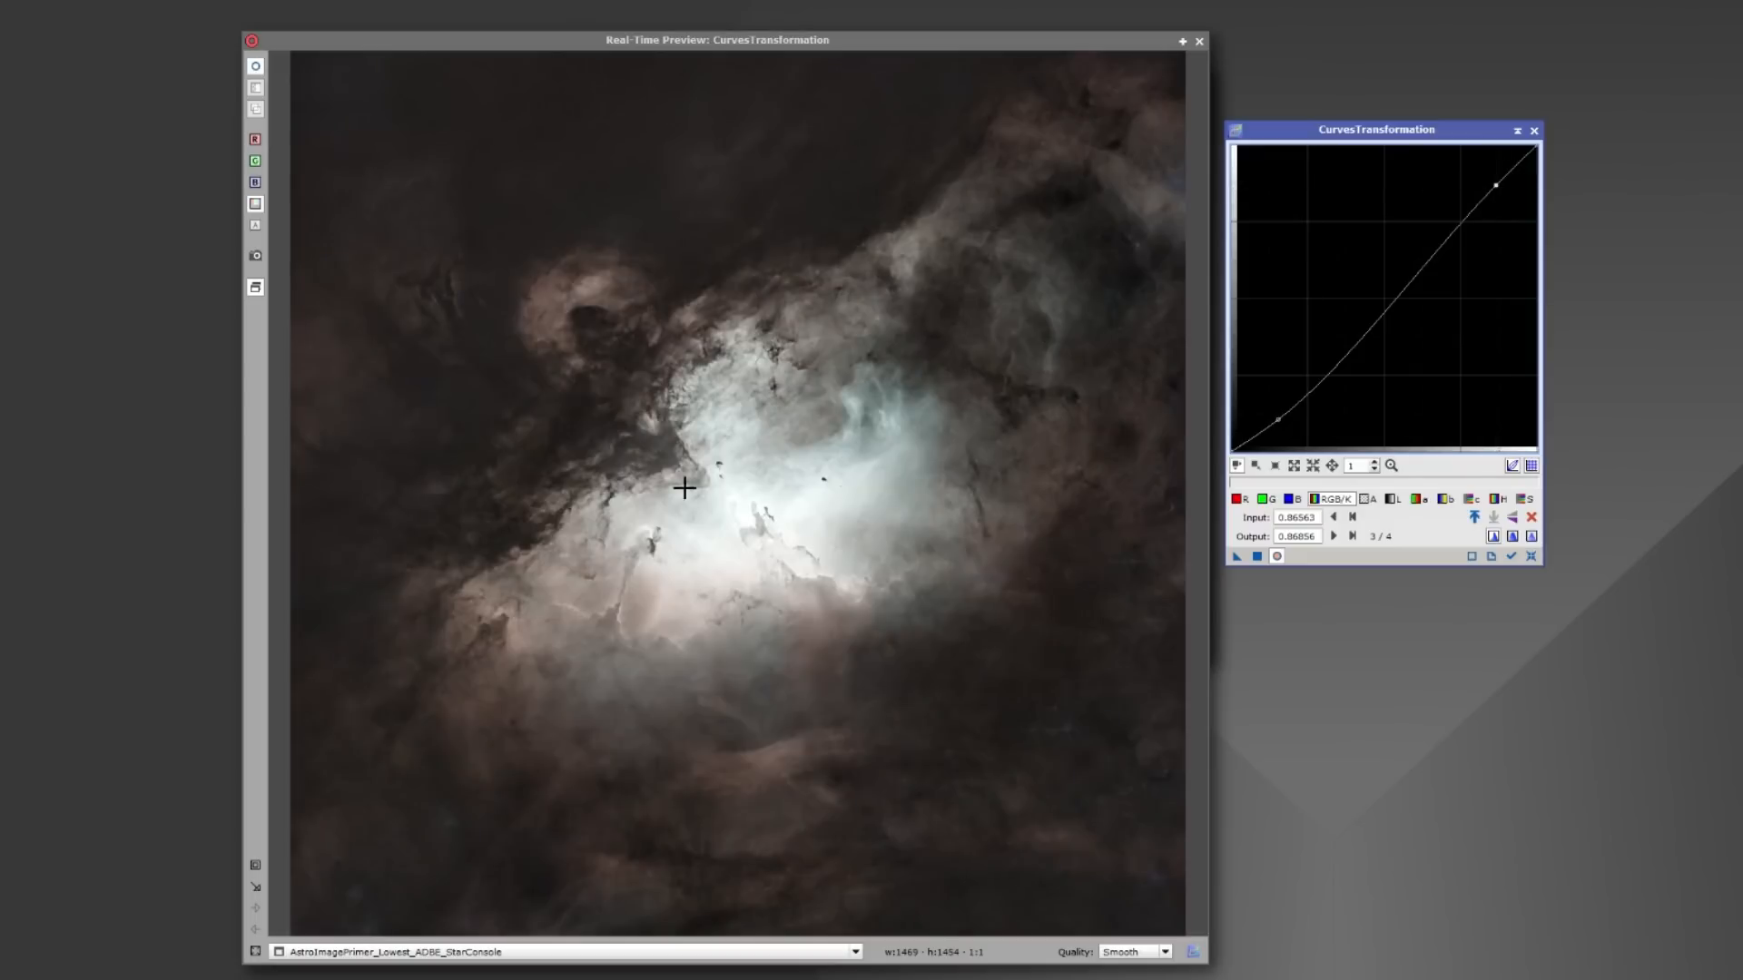
click(1277, 556)
click(1277, 557)
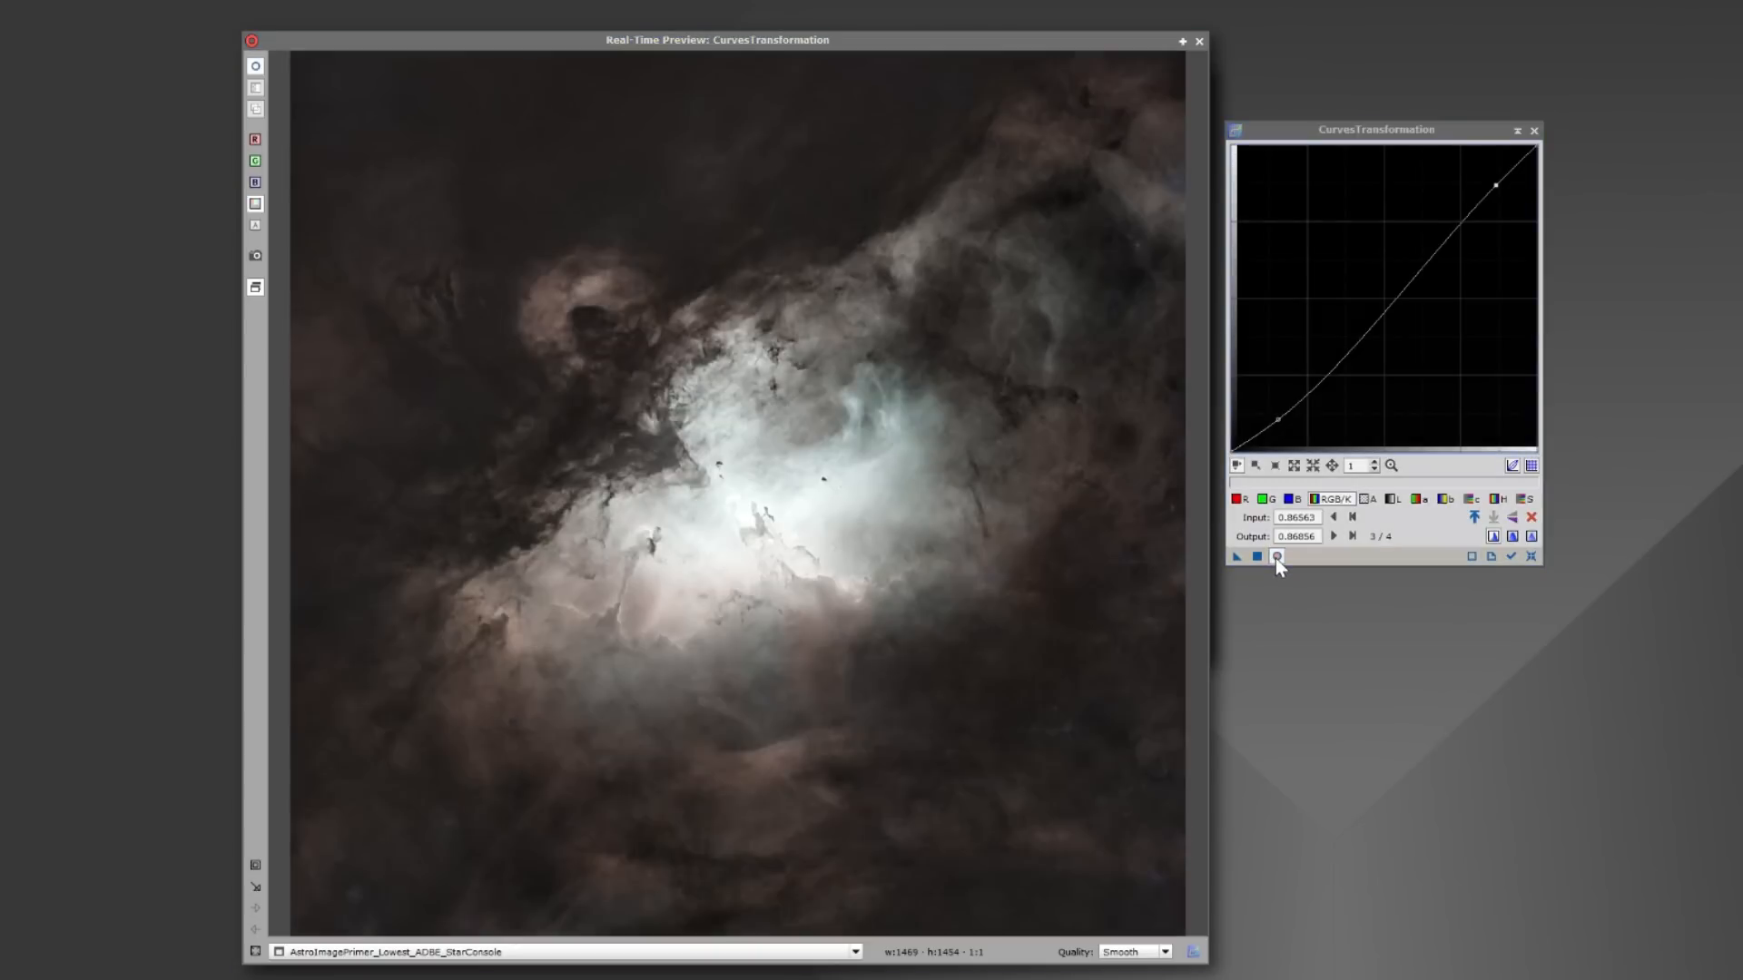
click(1277, 556)
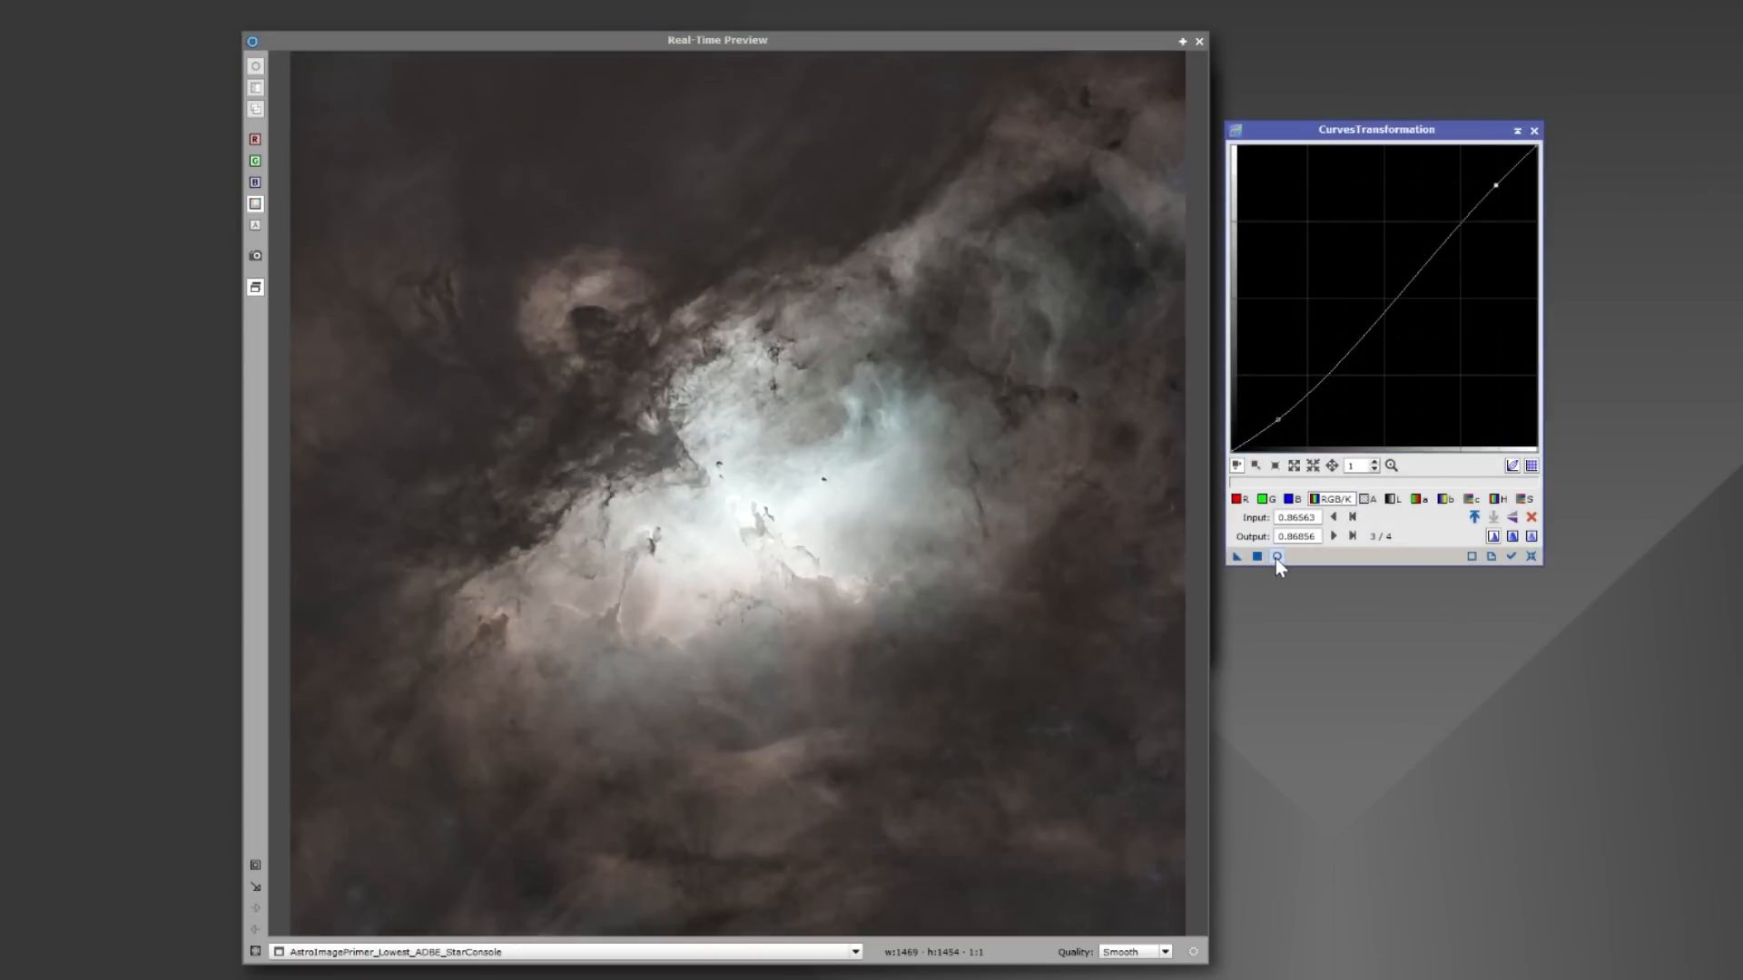
click(1277, 556)
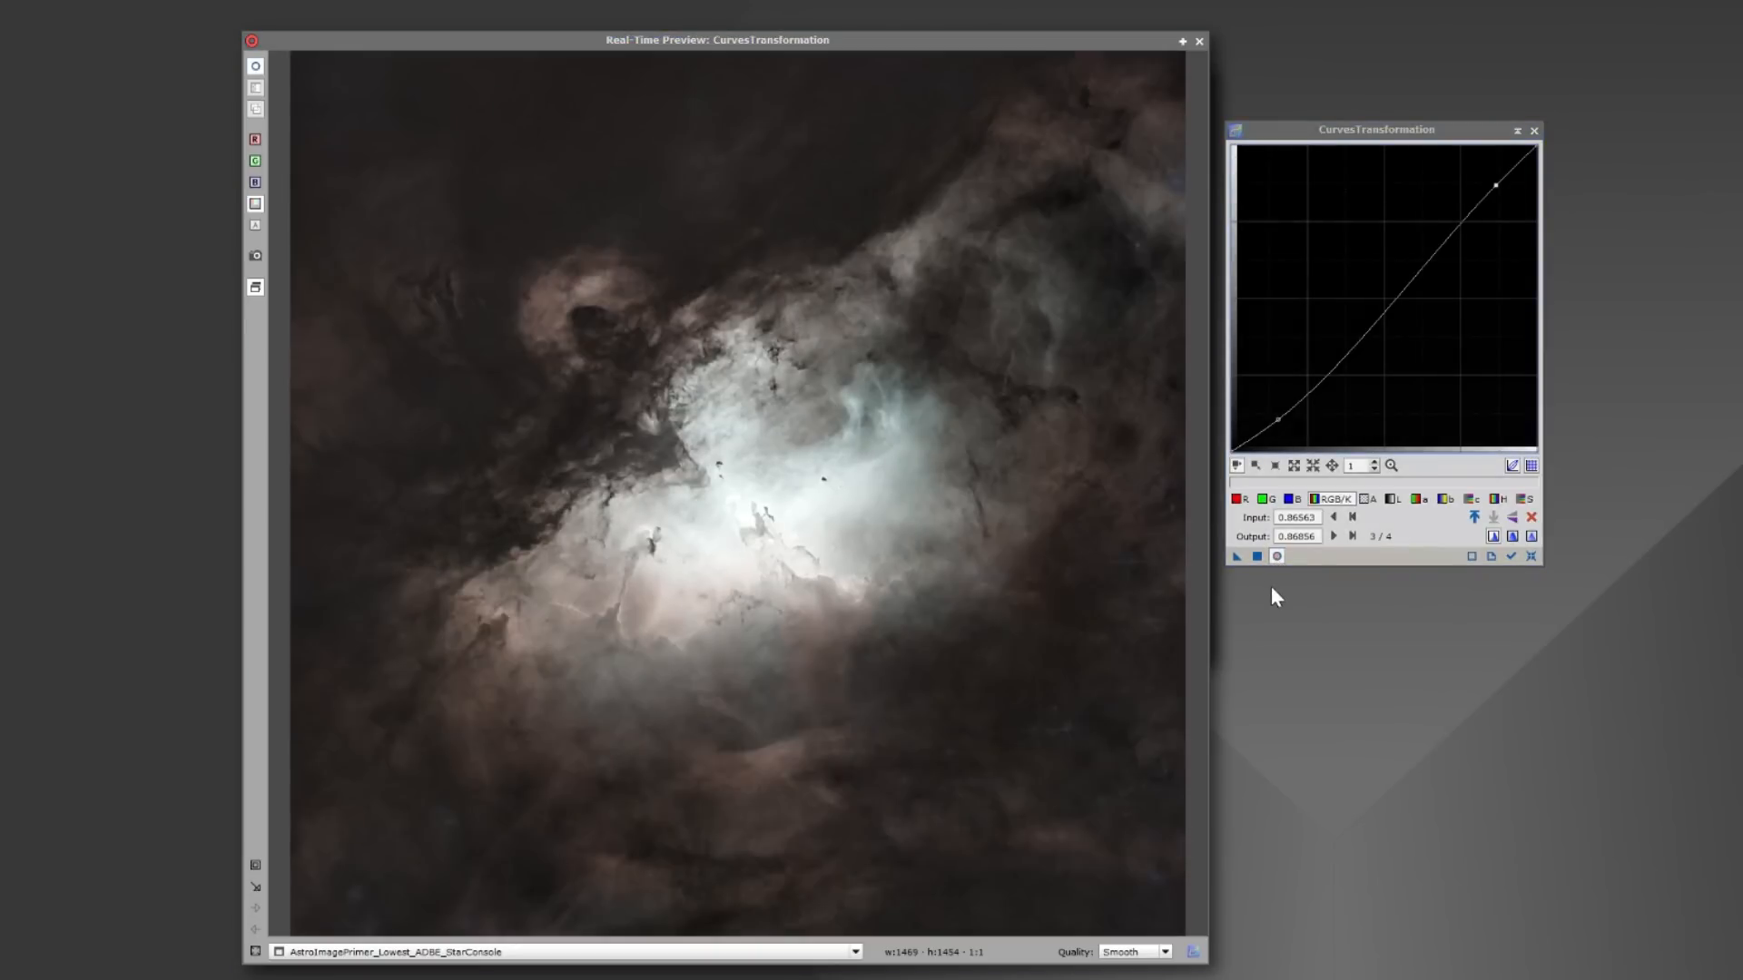
click(1256, 555)
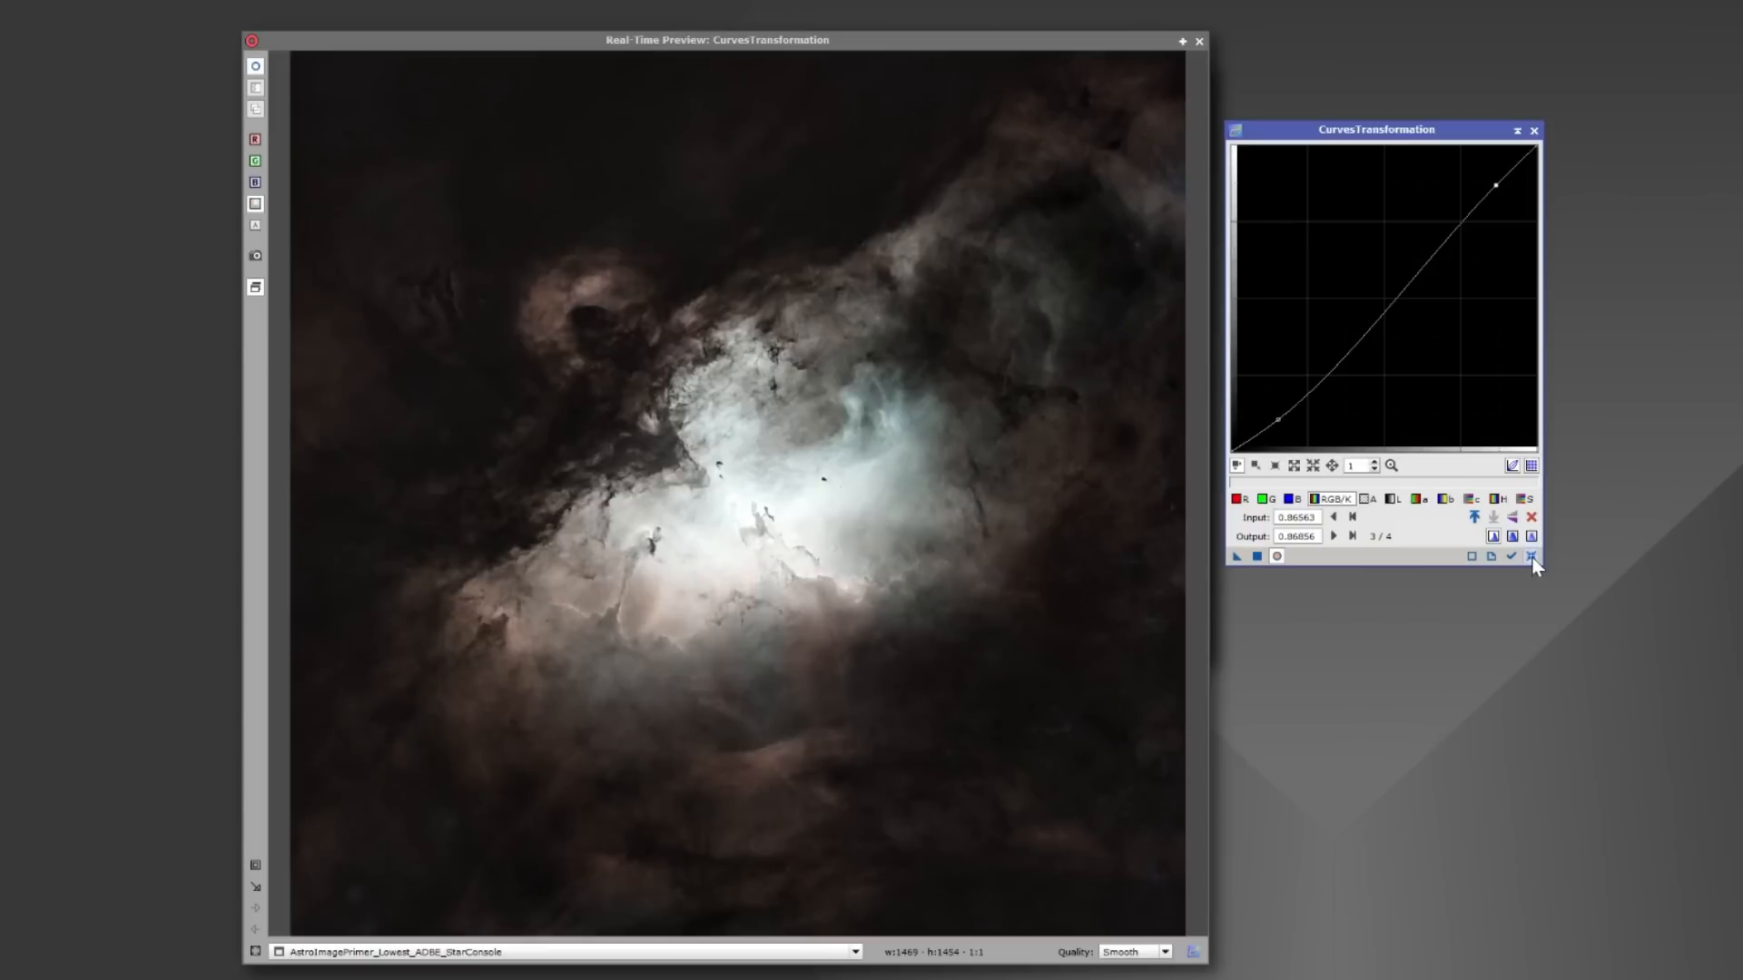
Step: Reset the curve, slightly lower the RGB/K shadows with a highlight point at about 0.855 to 0.838, compare before and after, and apply it
click(1531, 555)
click(1267, 415)
drag(1268, 416, 1271, 418)
click(1492, 195)
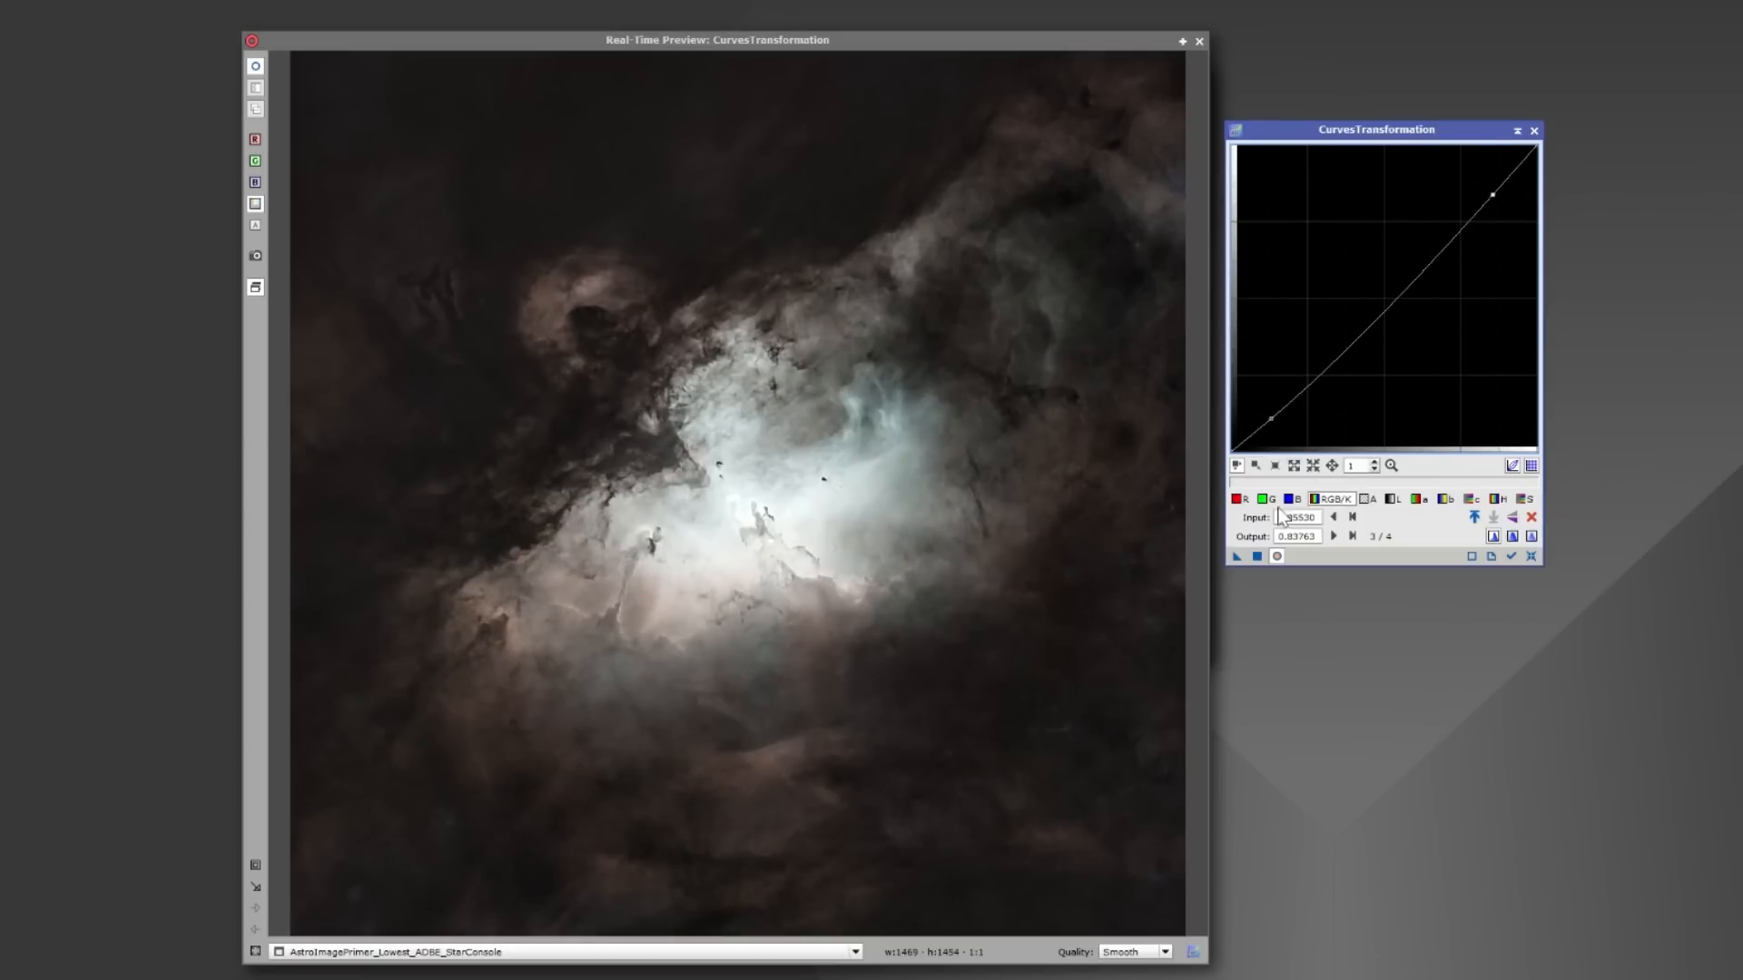
click(1282, 558)
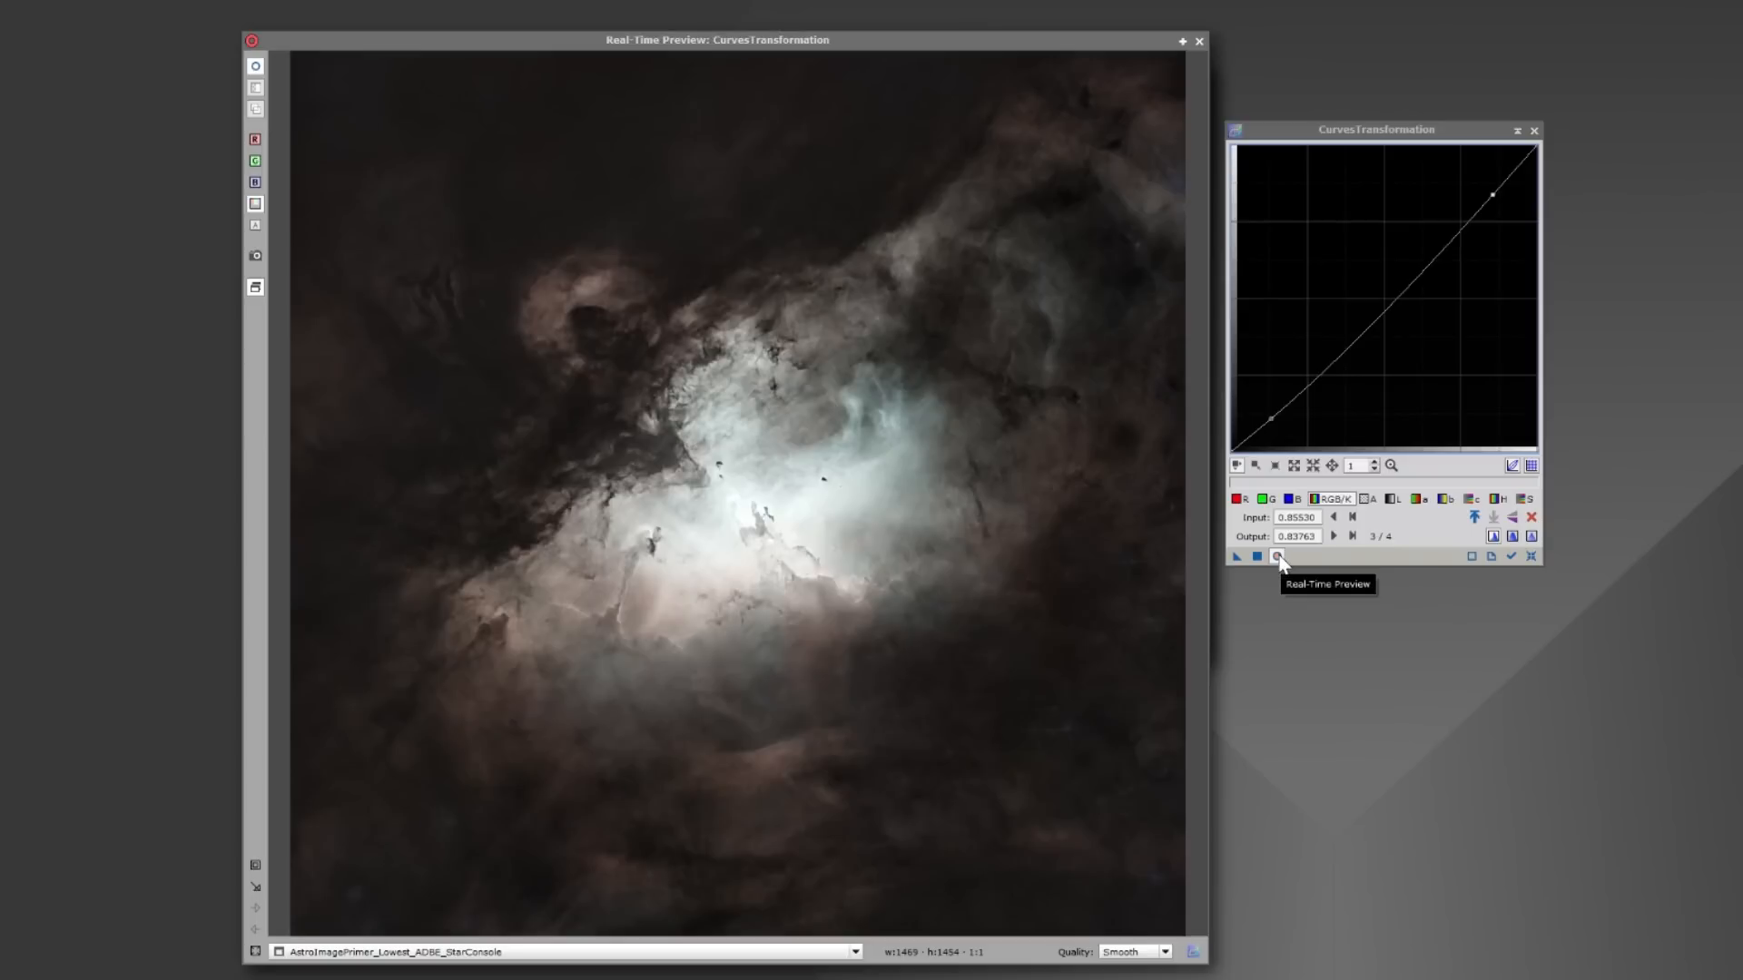
click(1280, 561)
click(1280, 561)
click(1258, 557)
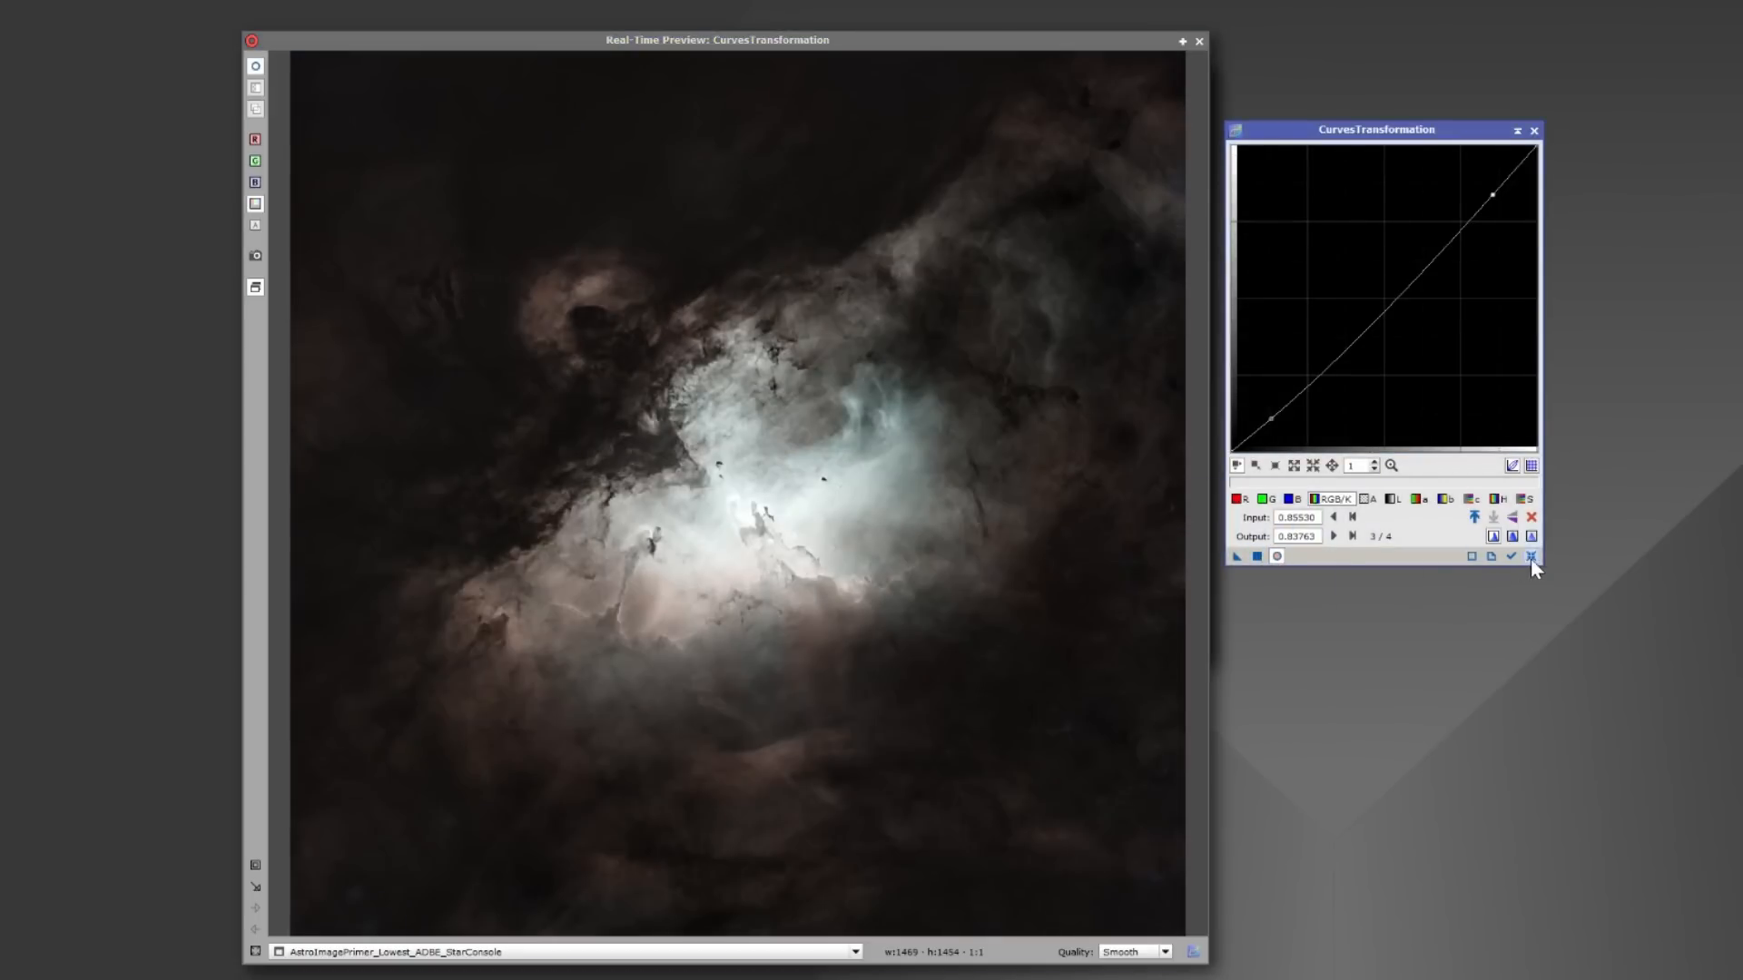
Step: Reset the curve, raise the saturation curve at about 0.698 to 0.869, compare before and after, and apply it to the starless image
click(1531, 557)
click(1525, 500)
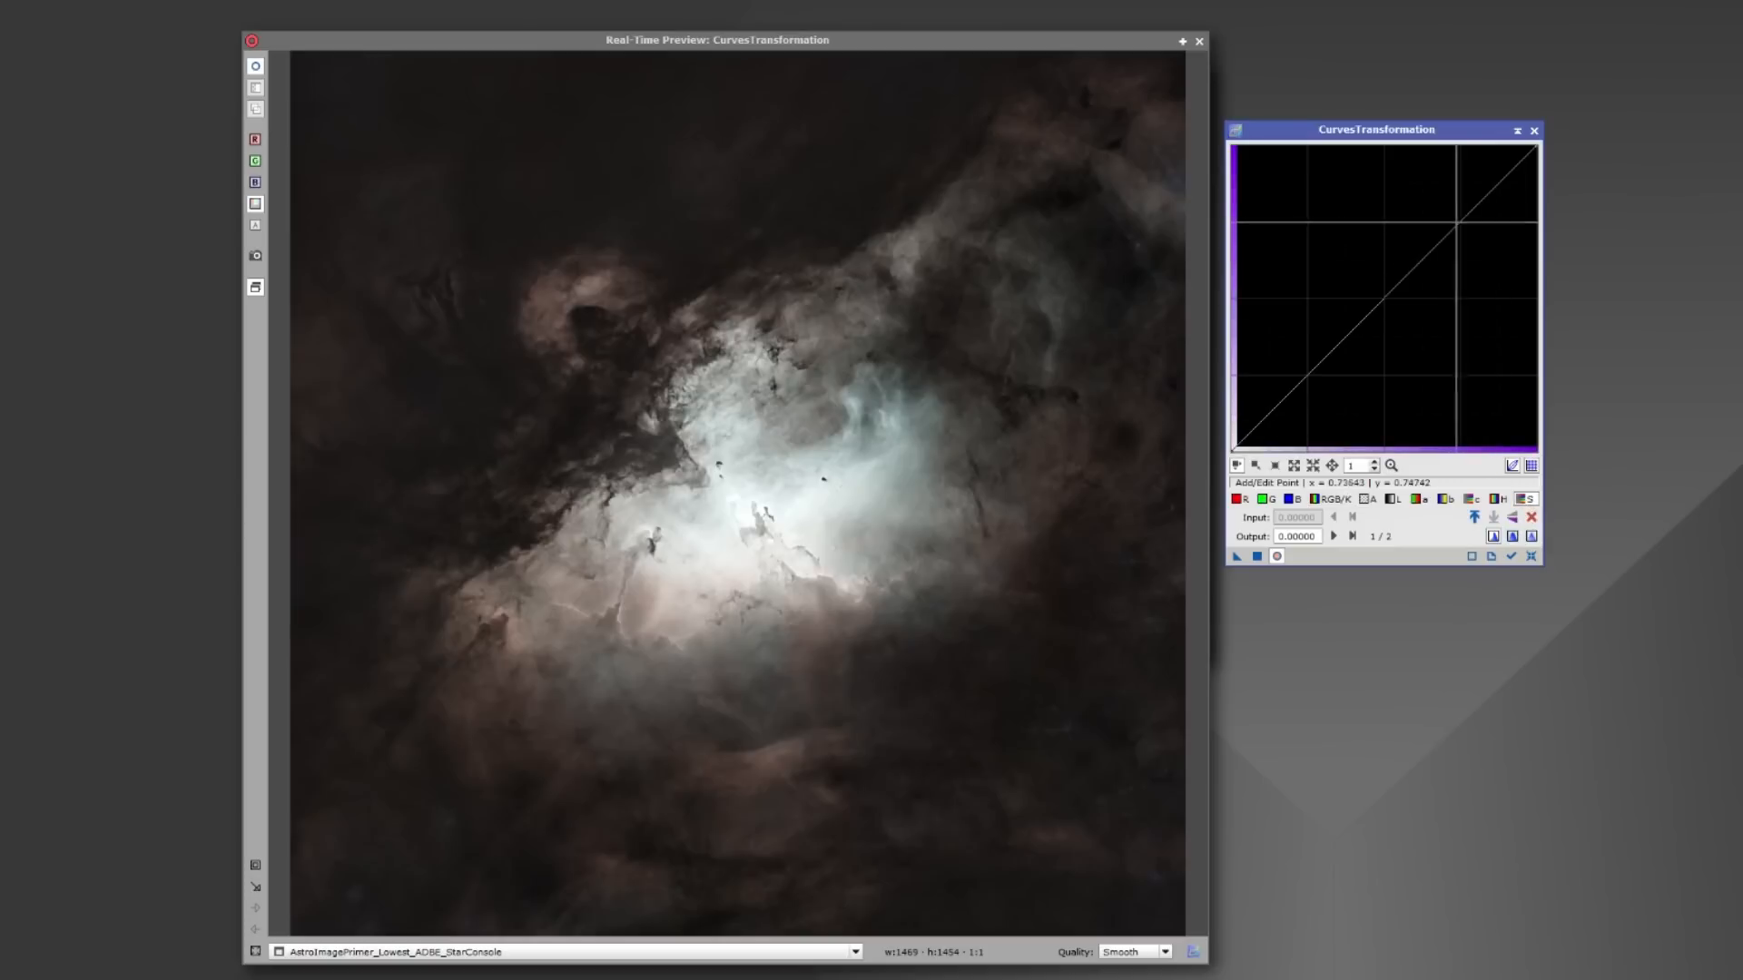
drag(1462, 220, 1445, 185)
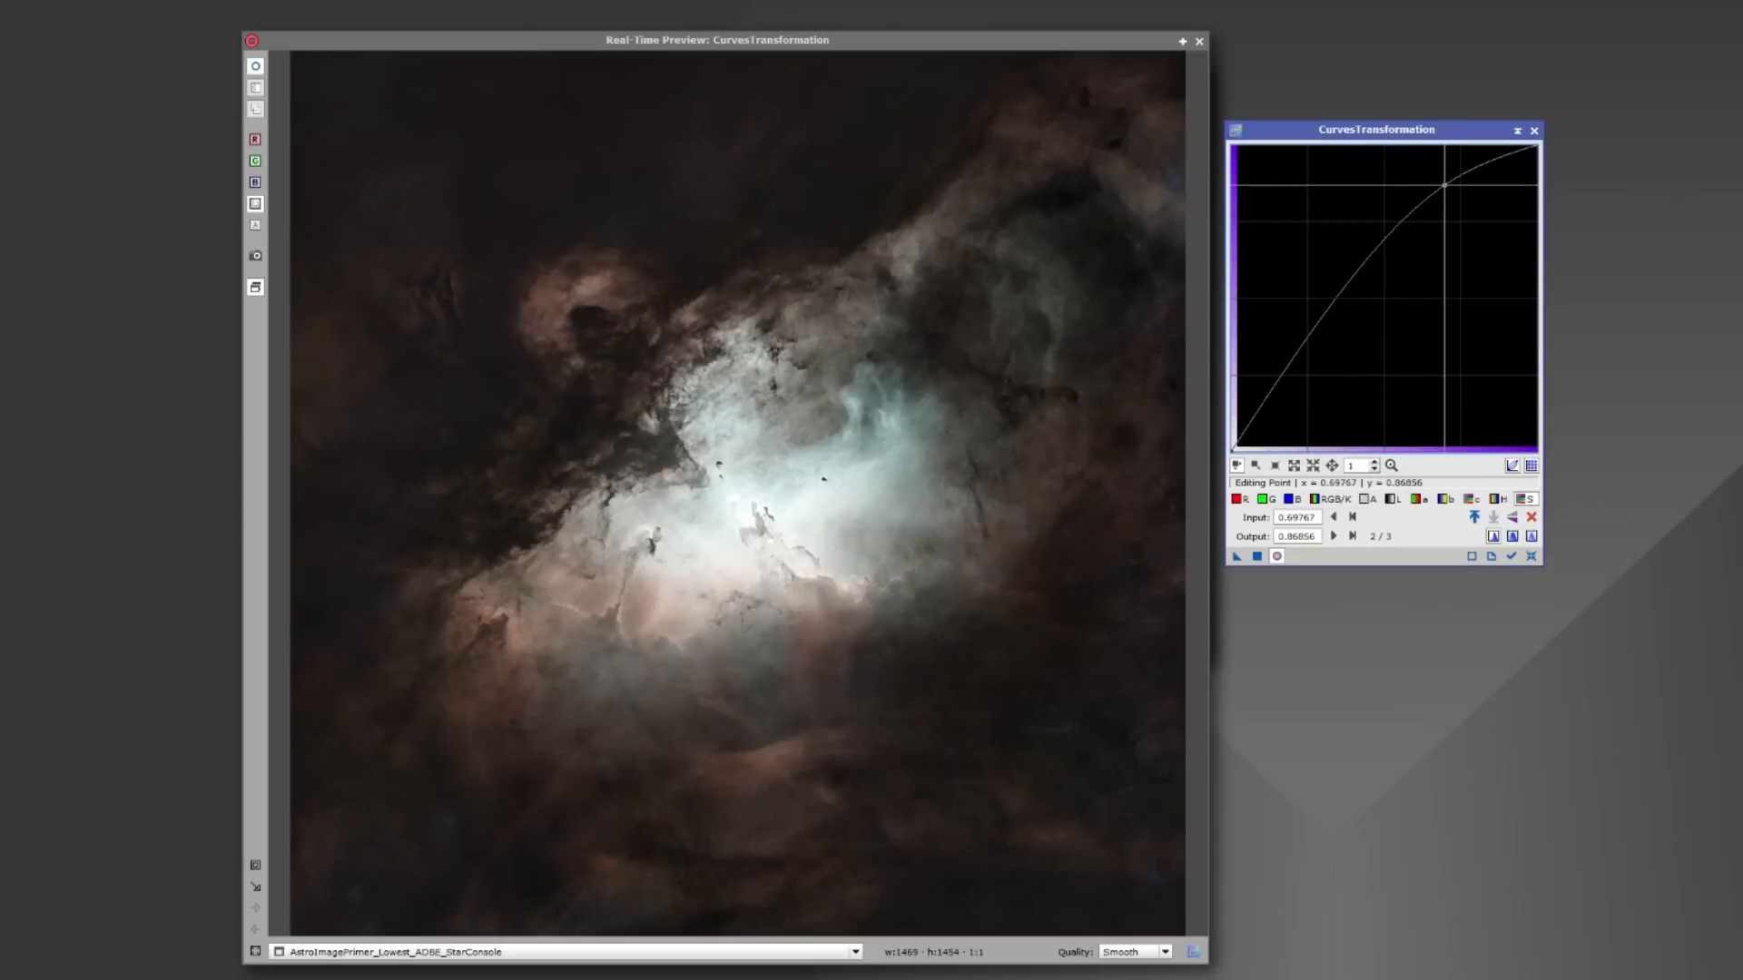
click(1276, 558)
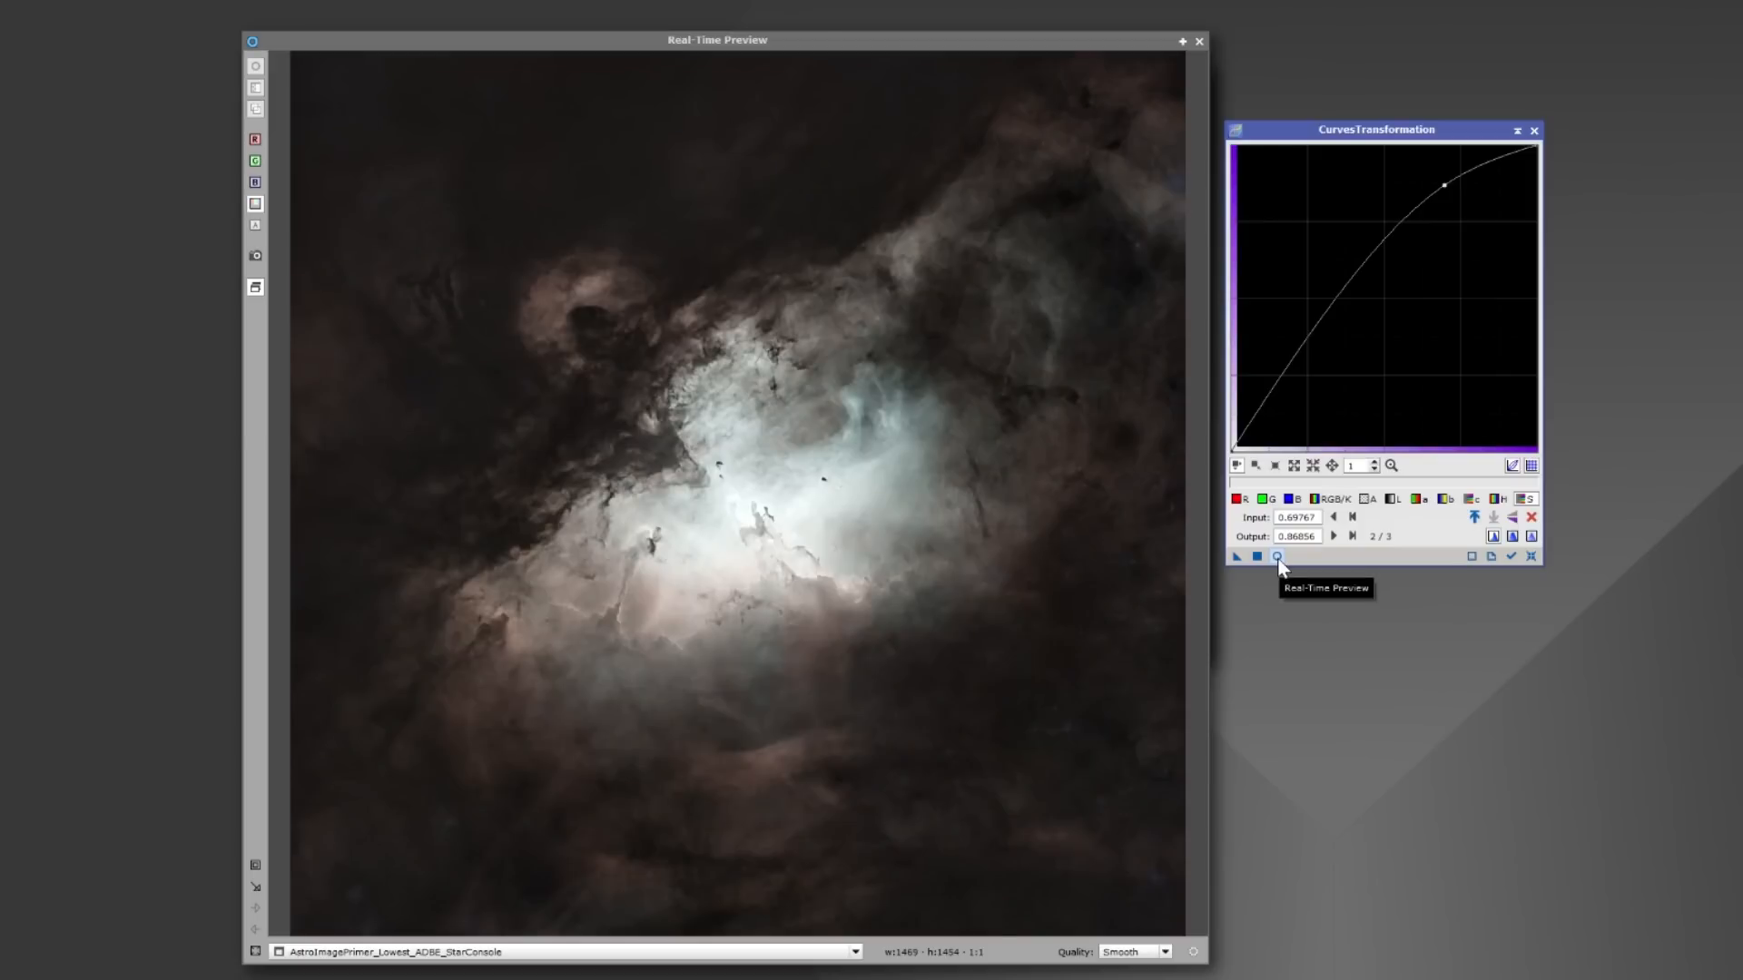
click(1277, 558)
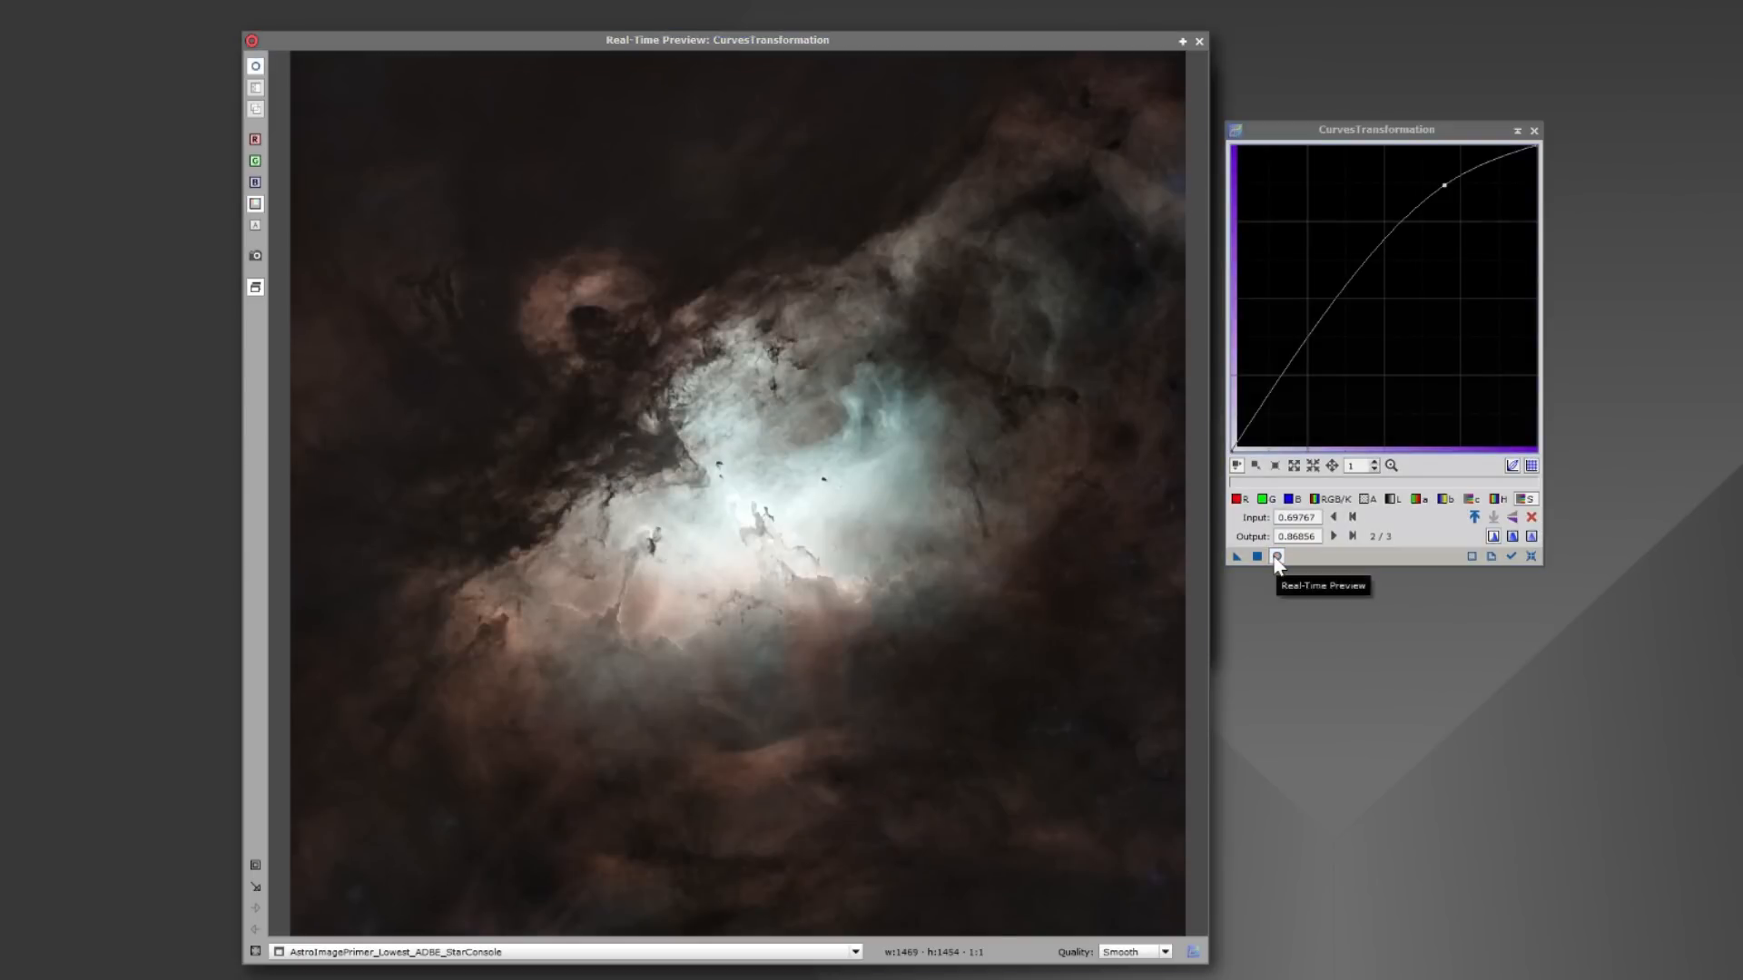
click(1277, 557)
click(1276, 556)
click(1257, 557)
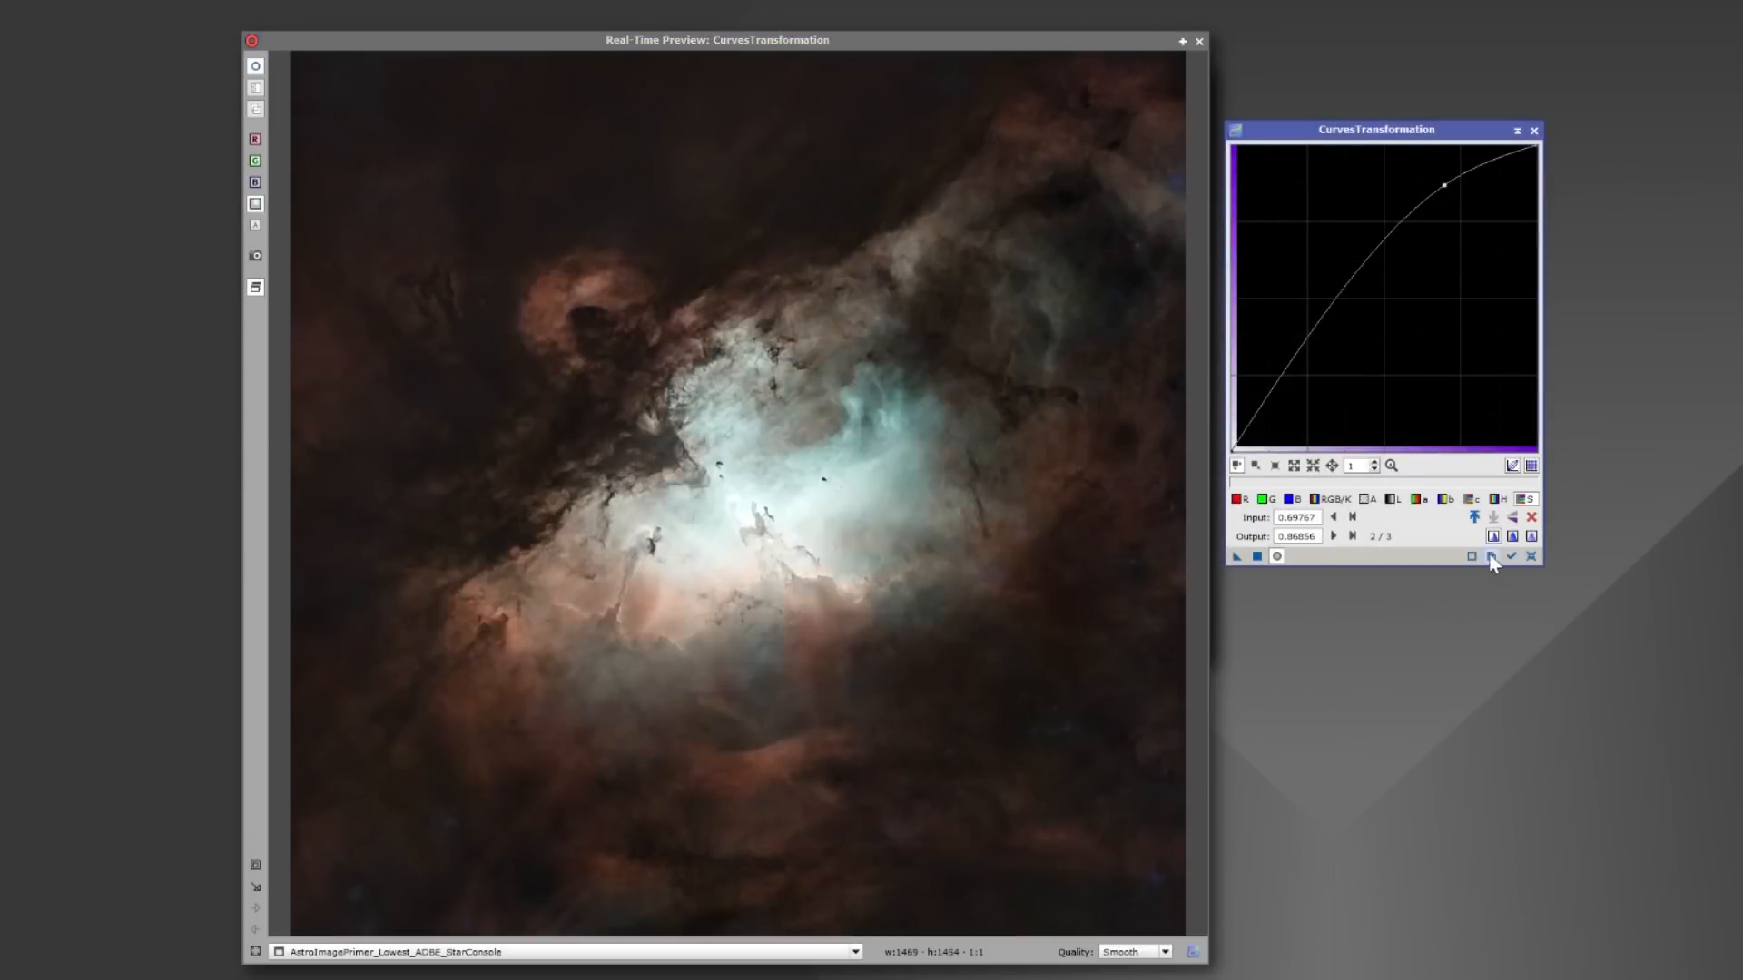
Step: Reset the curve, slightly raise saturation at about 0.757 to 0.802, compare before and after, apply it, and close the curves tool and preview
click(1532, 556)
click(1464, 210)
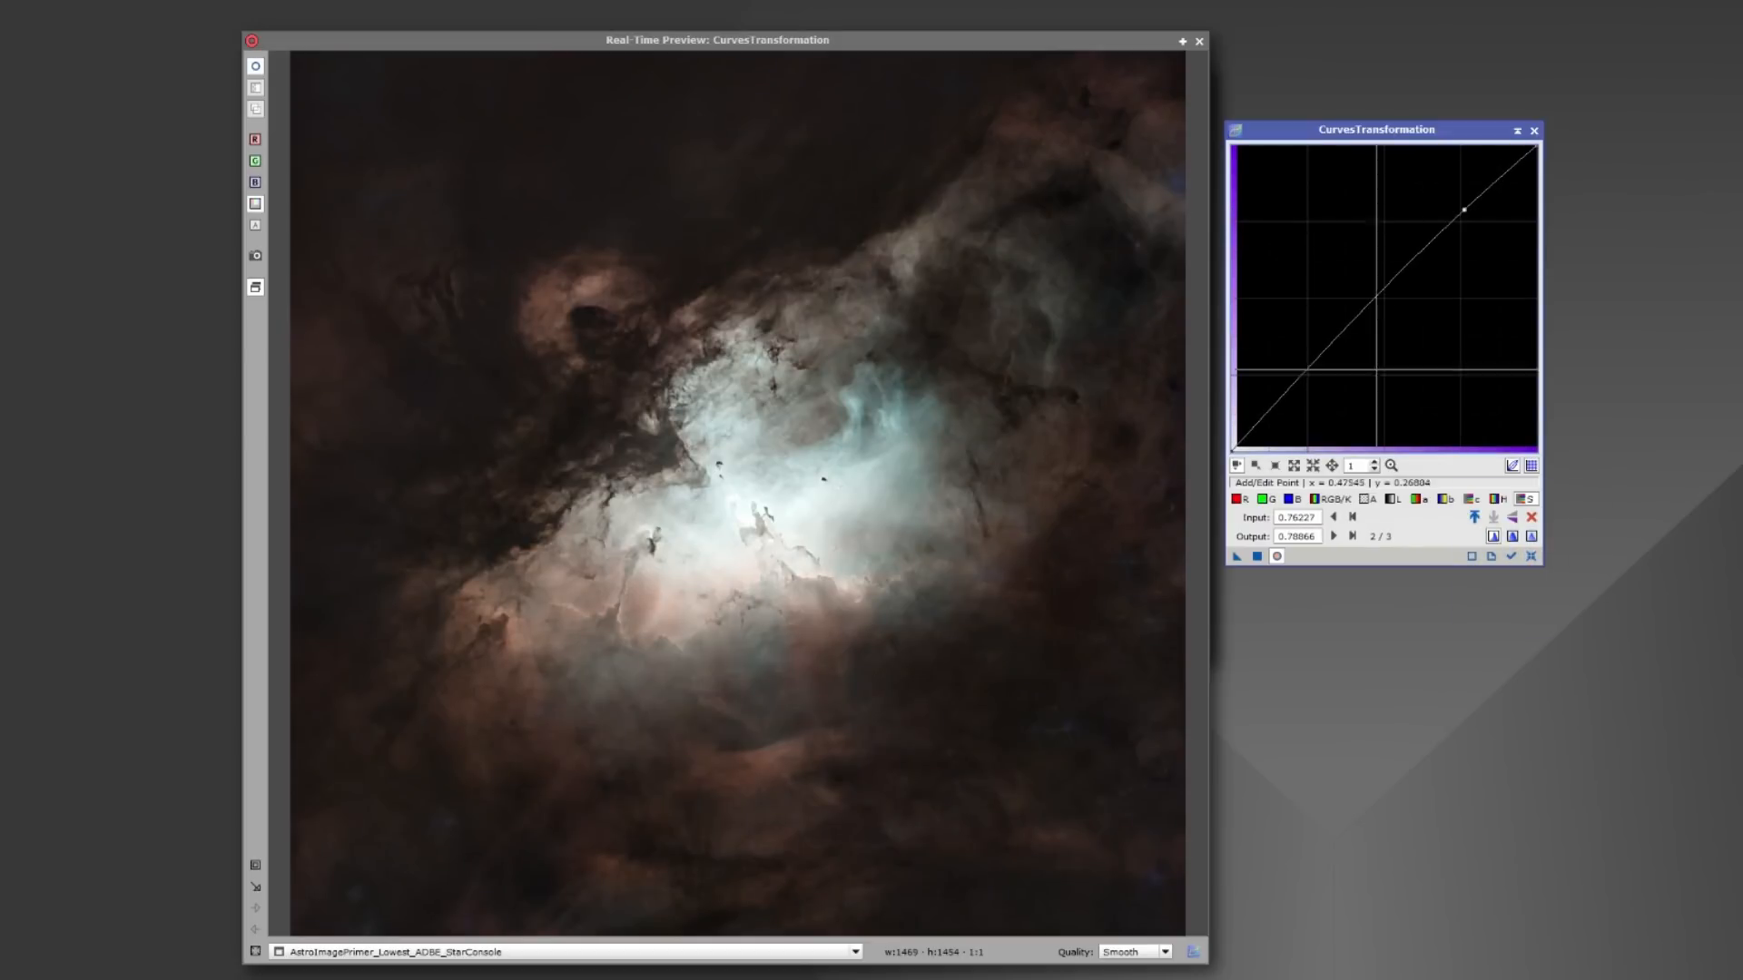
drag(1464, 207, 1464, 205)
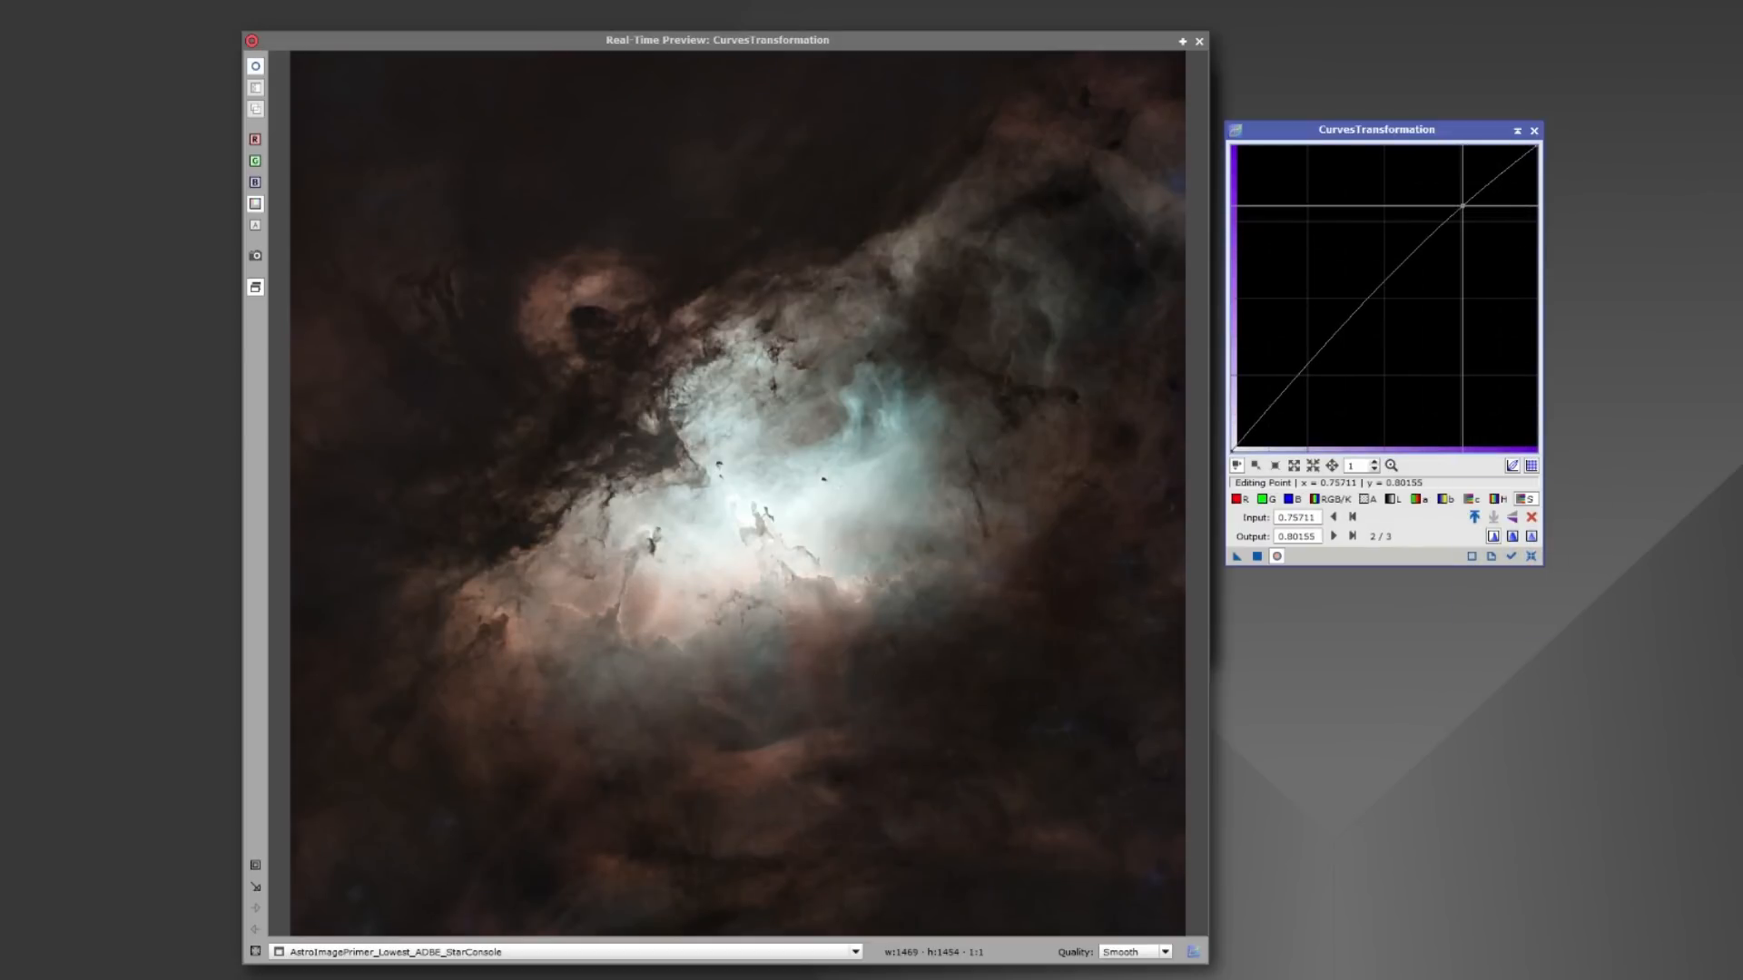
click(1279, 558)
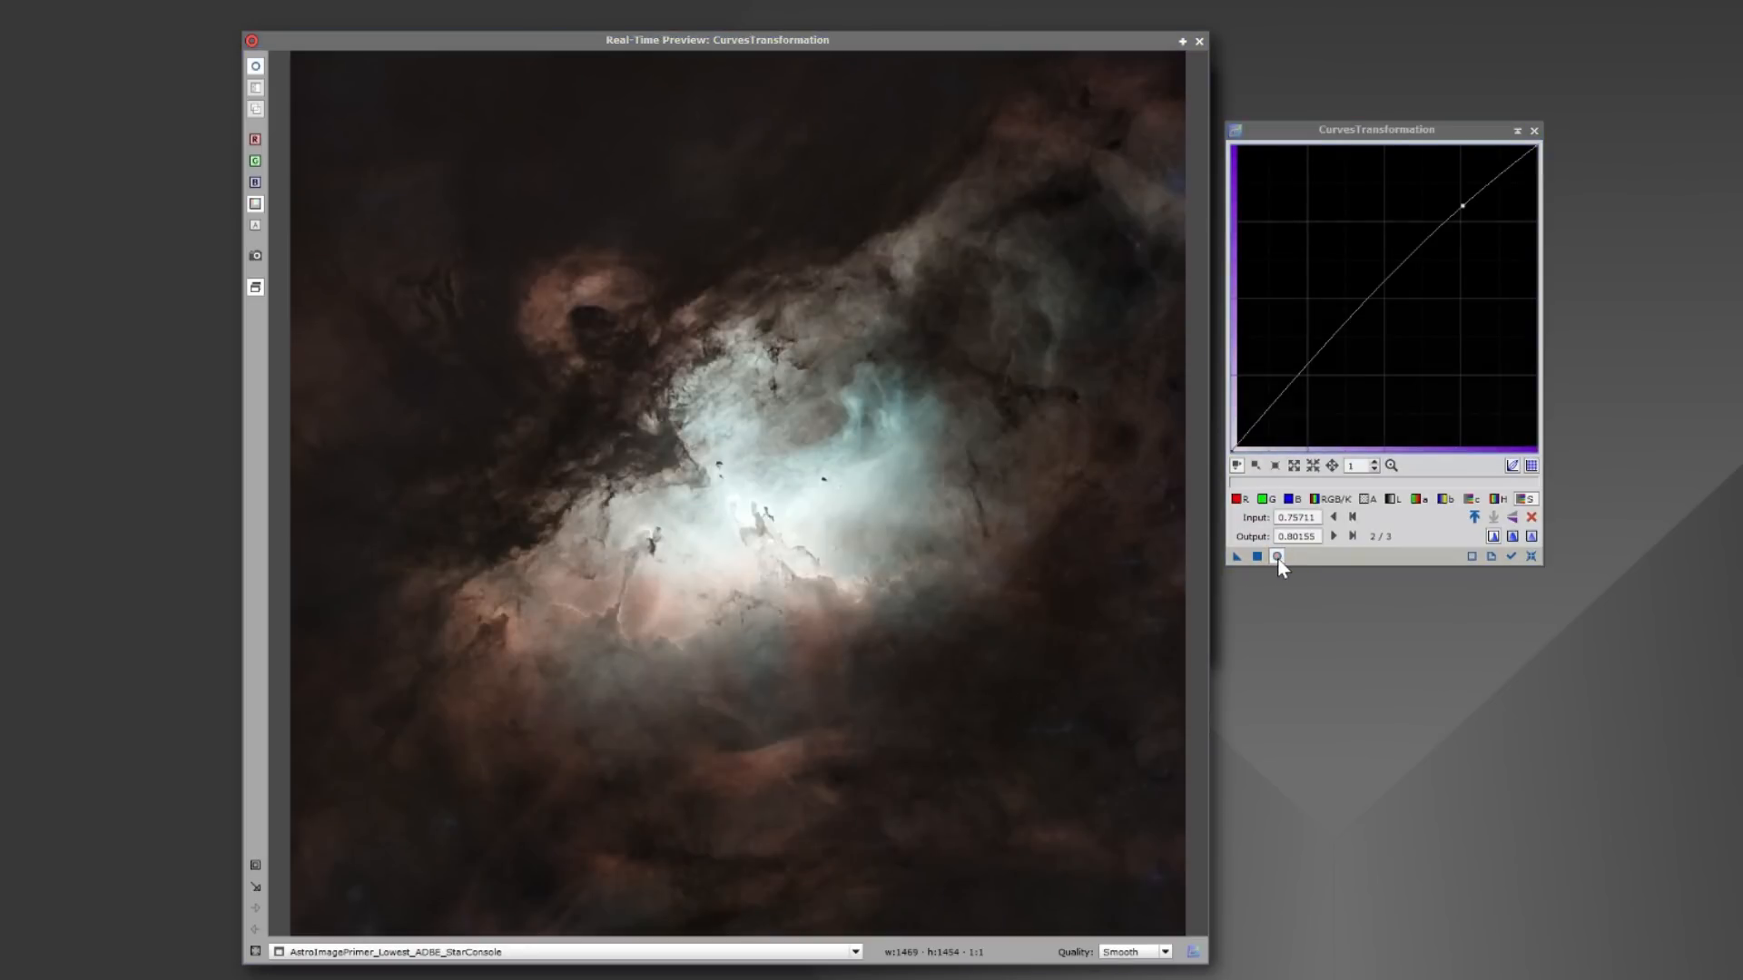
click(1257, 557)
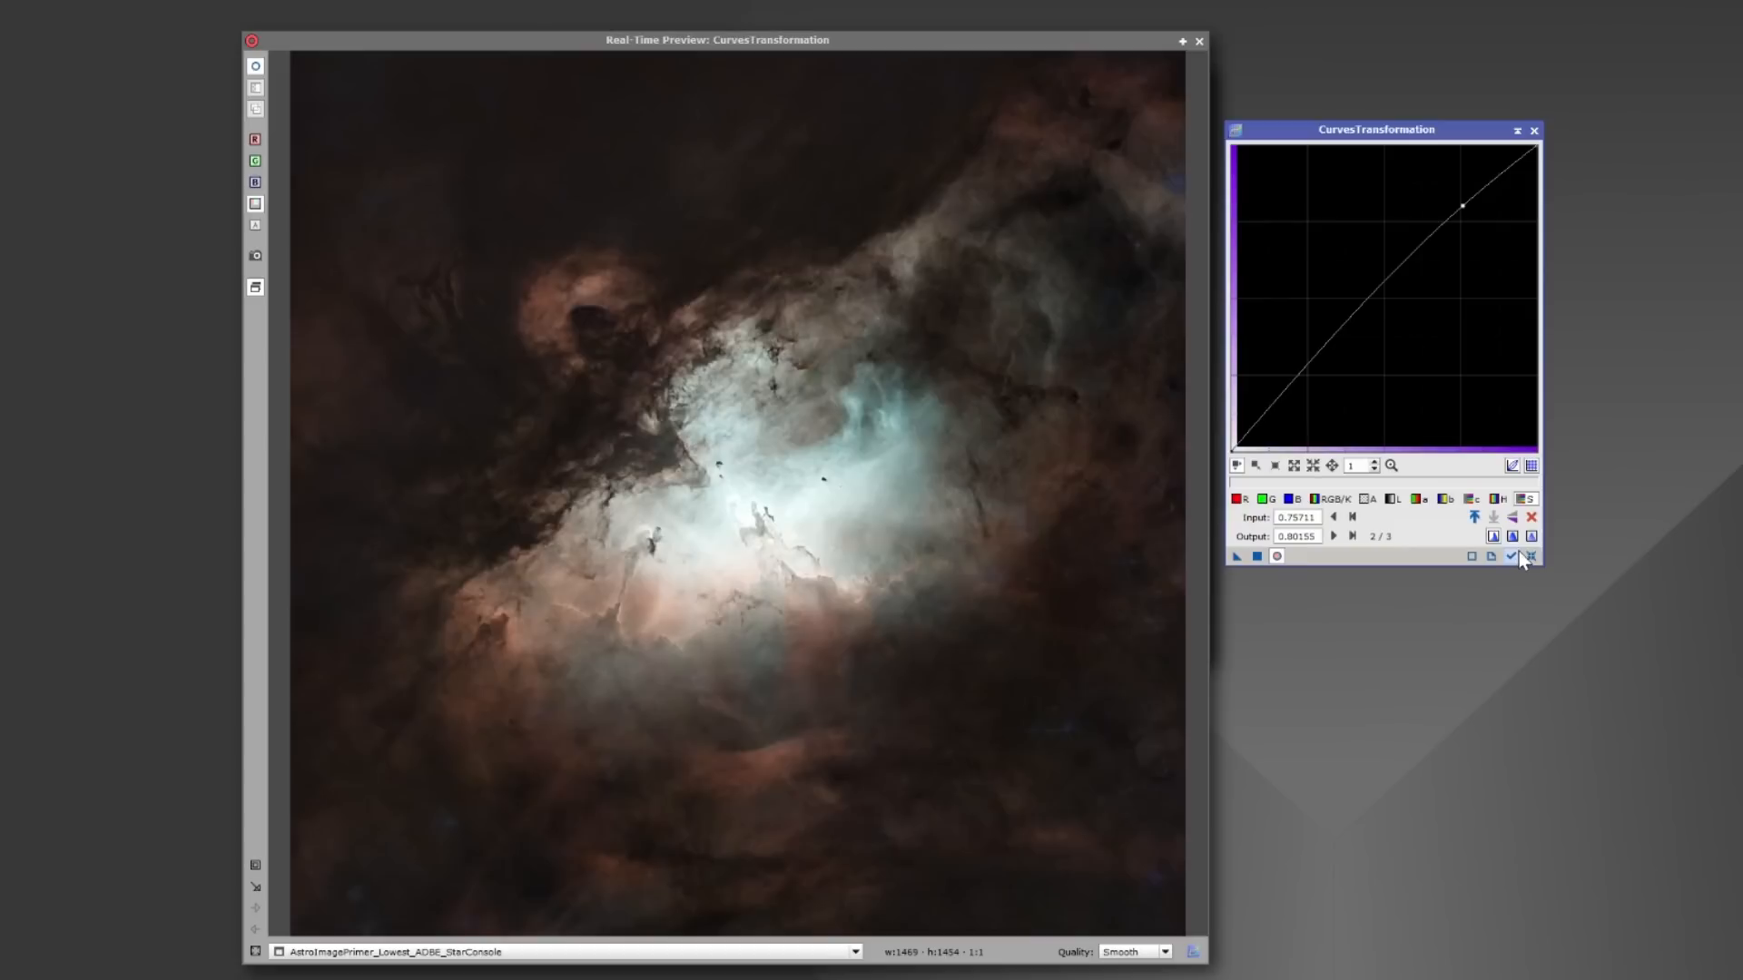
click(1531, 557)
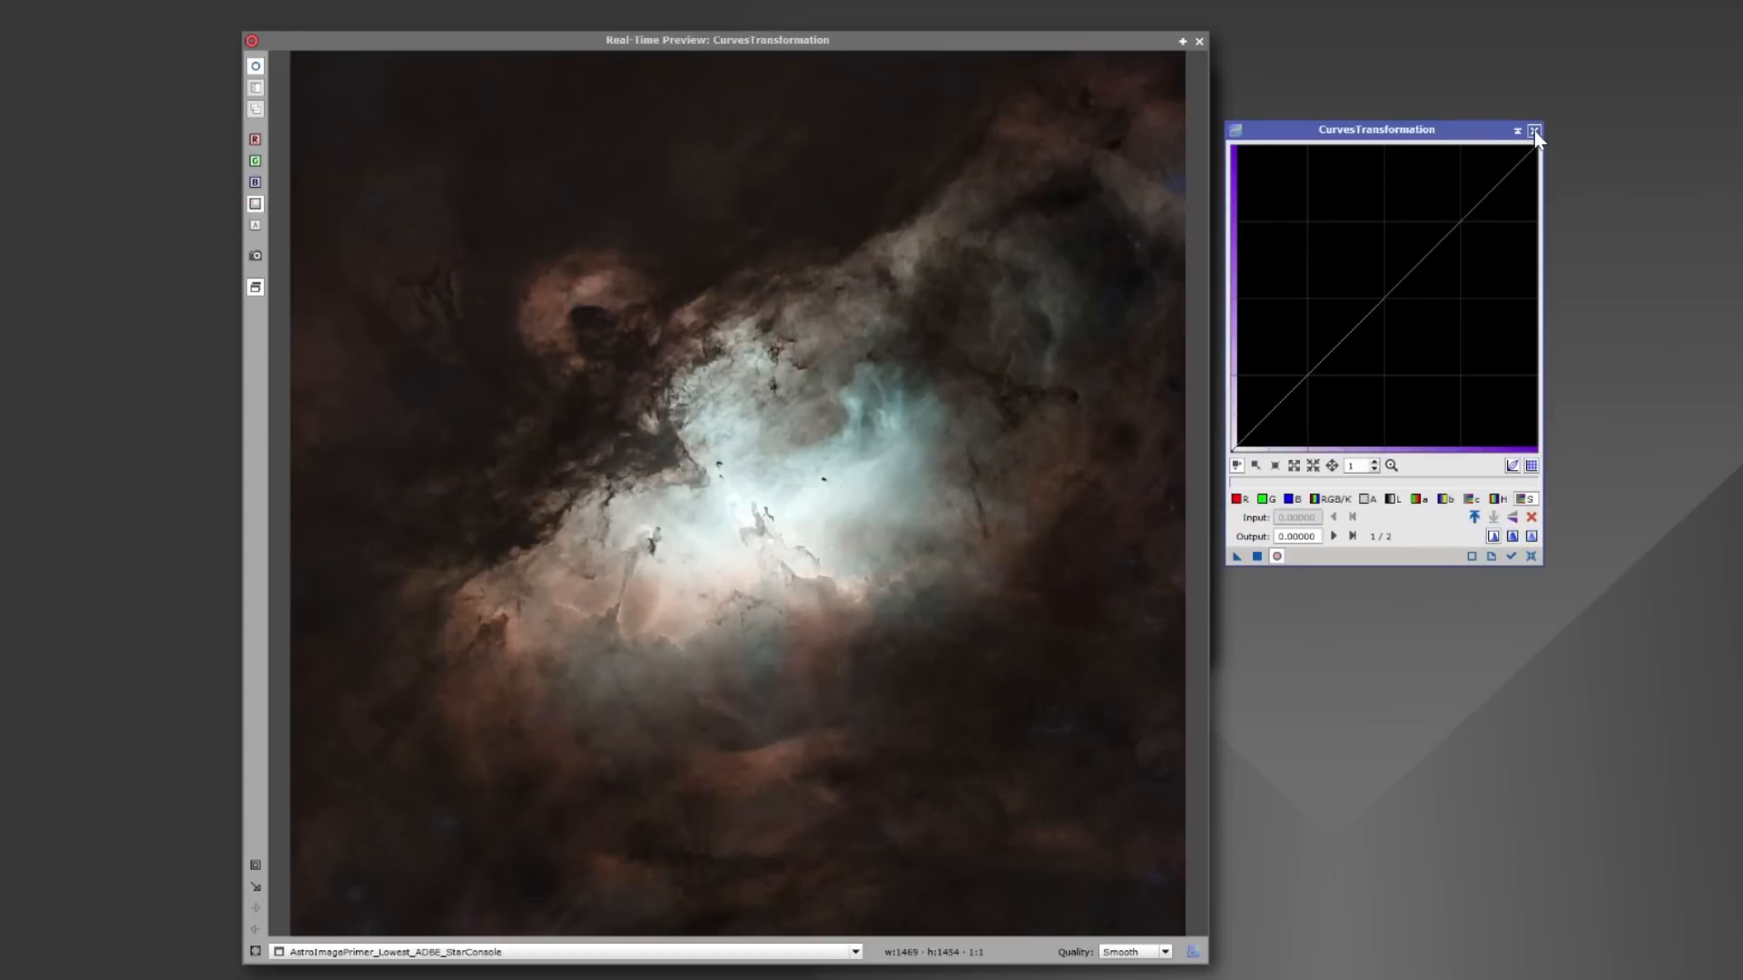
click(1533, 131)
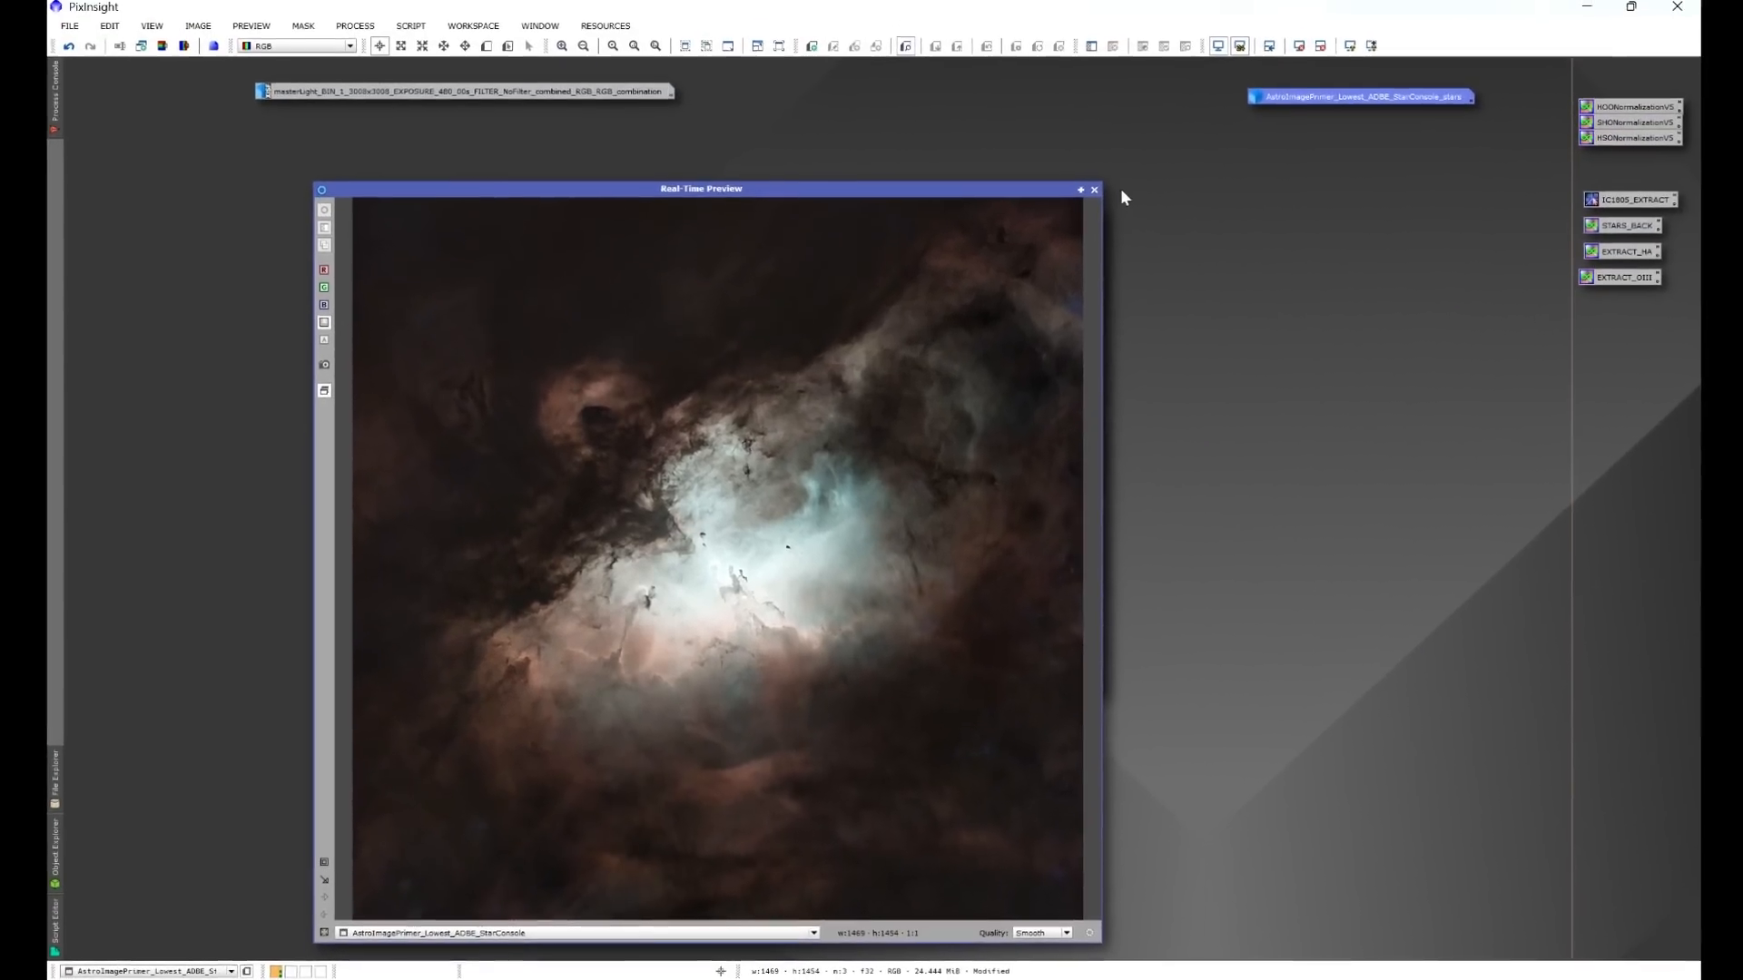
click(1093, 190)
Step: Examine the nebula edge and the dark background of the starless image at 3:1 magnification
drag(935, 216, 852, 234)
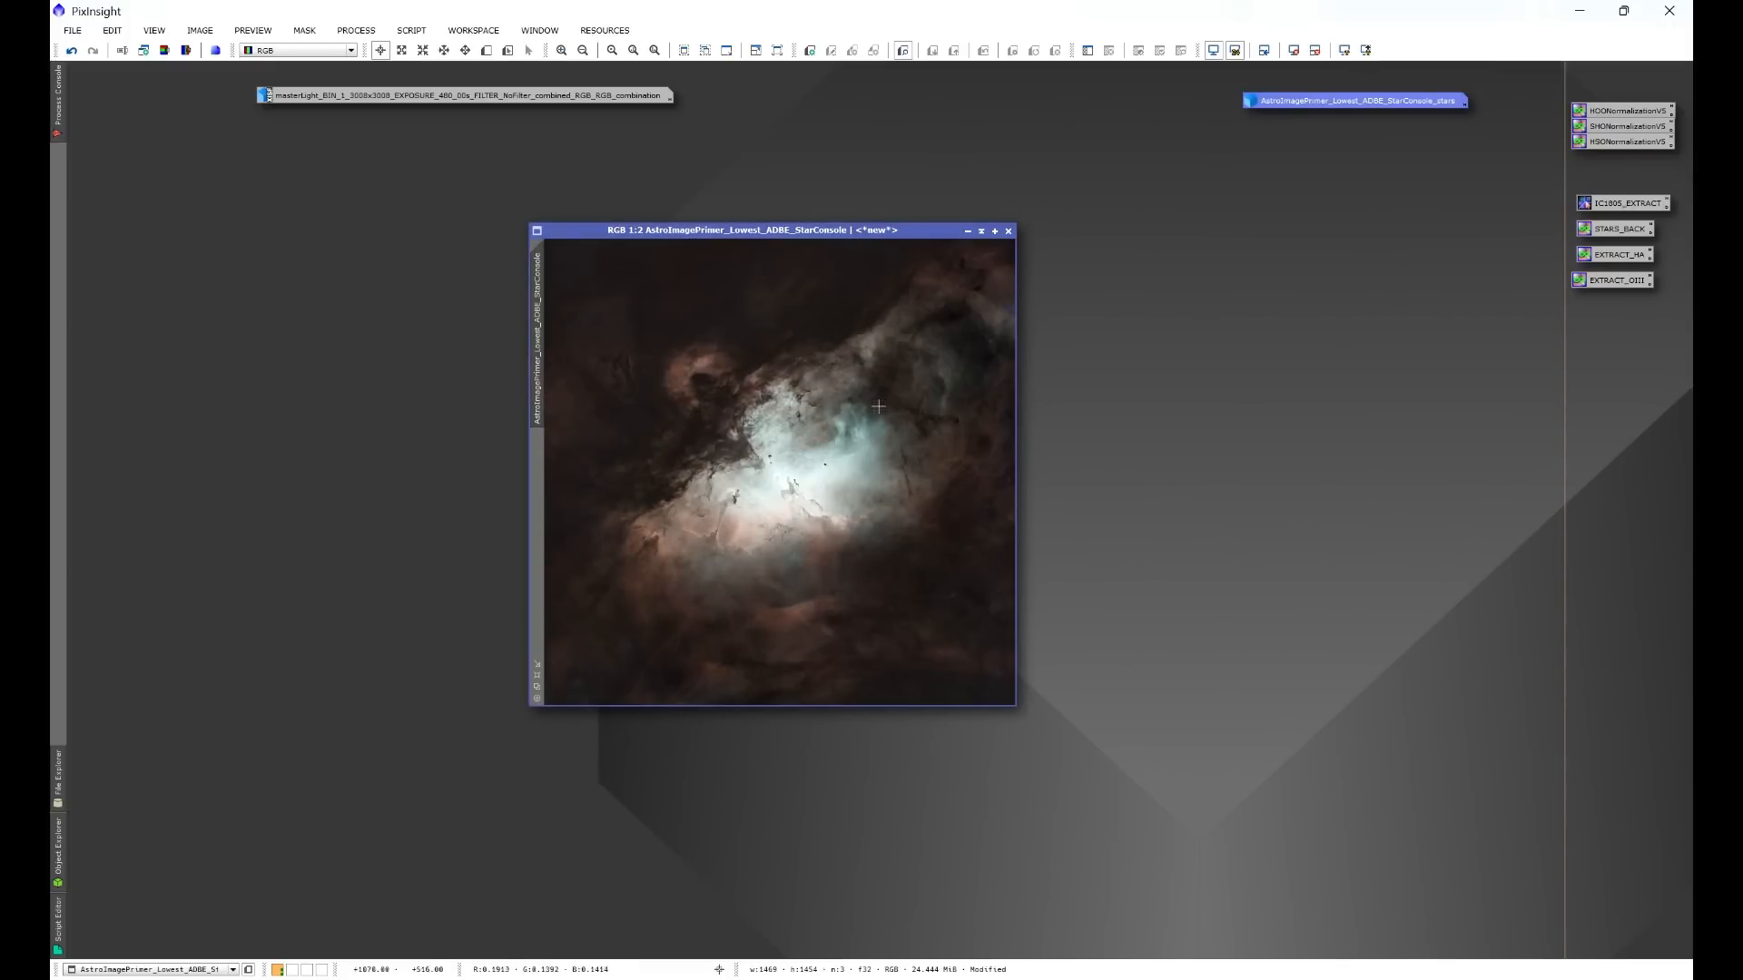
scroll(732, 422, up, 3)
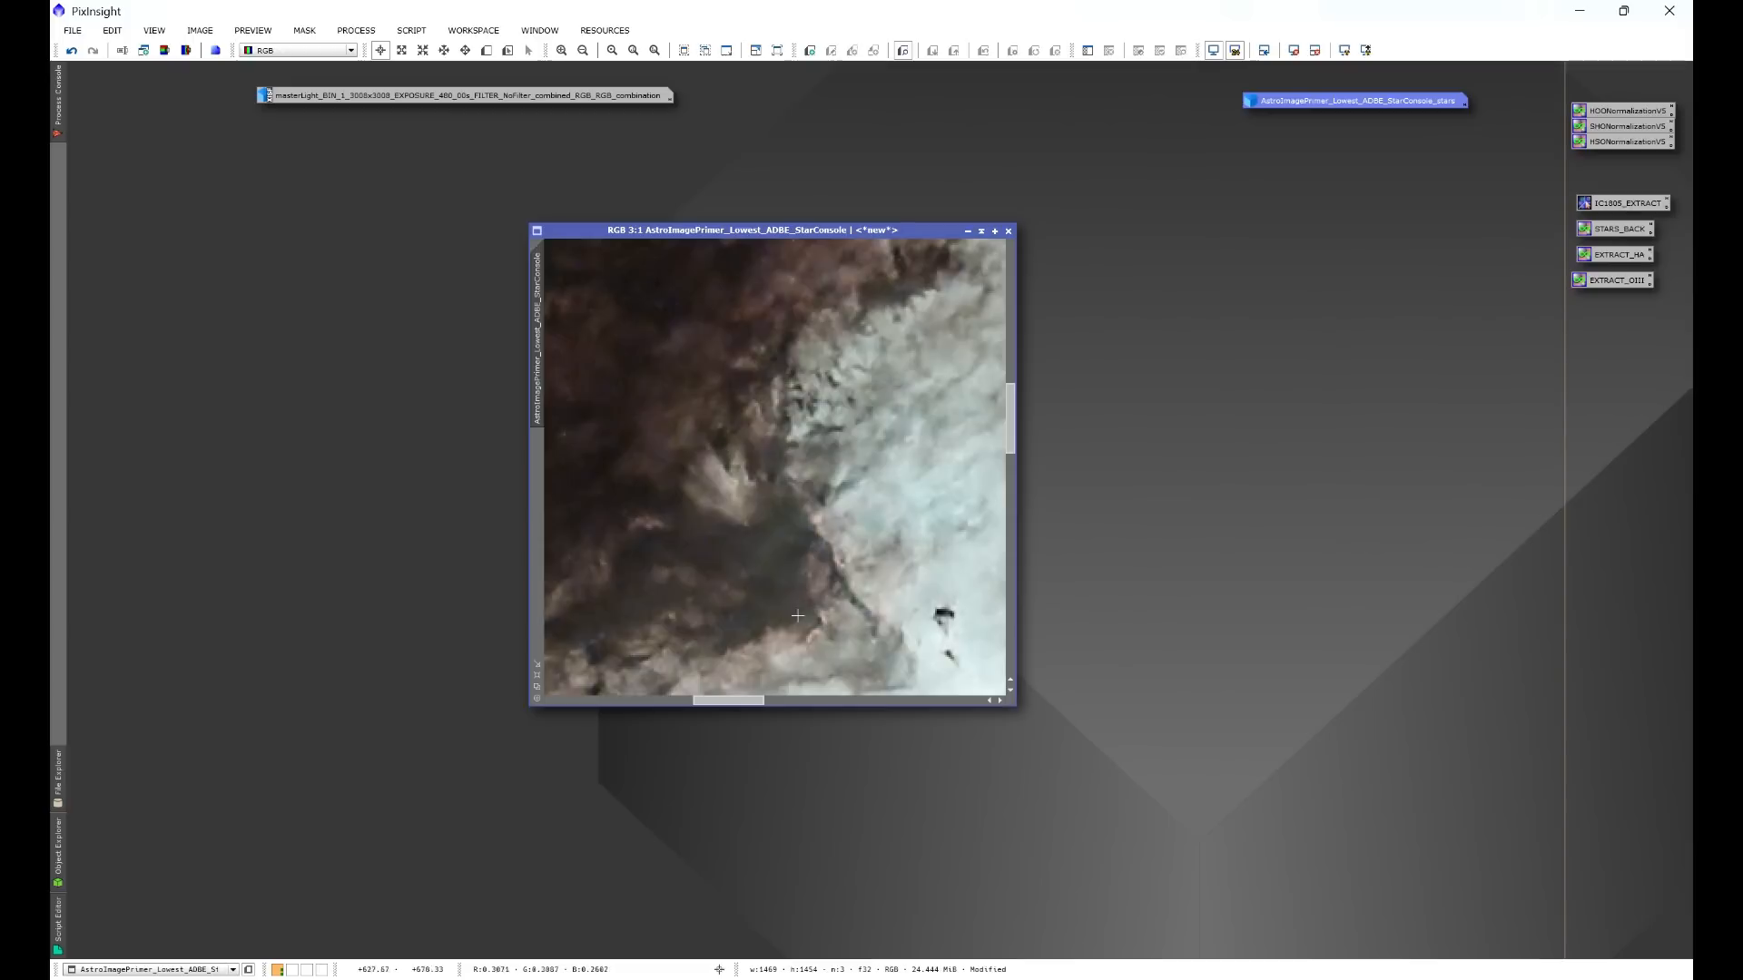
drag(741, 700, 638, 704)
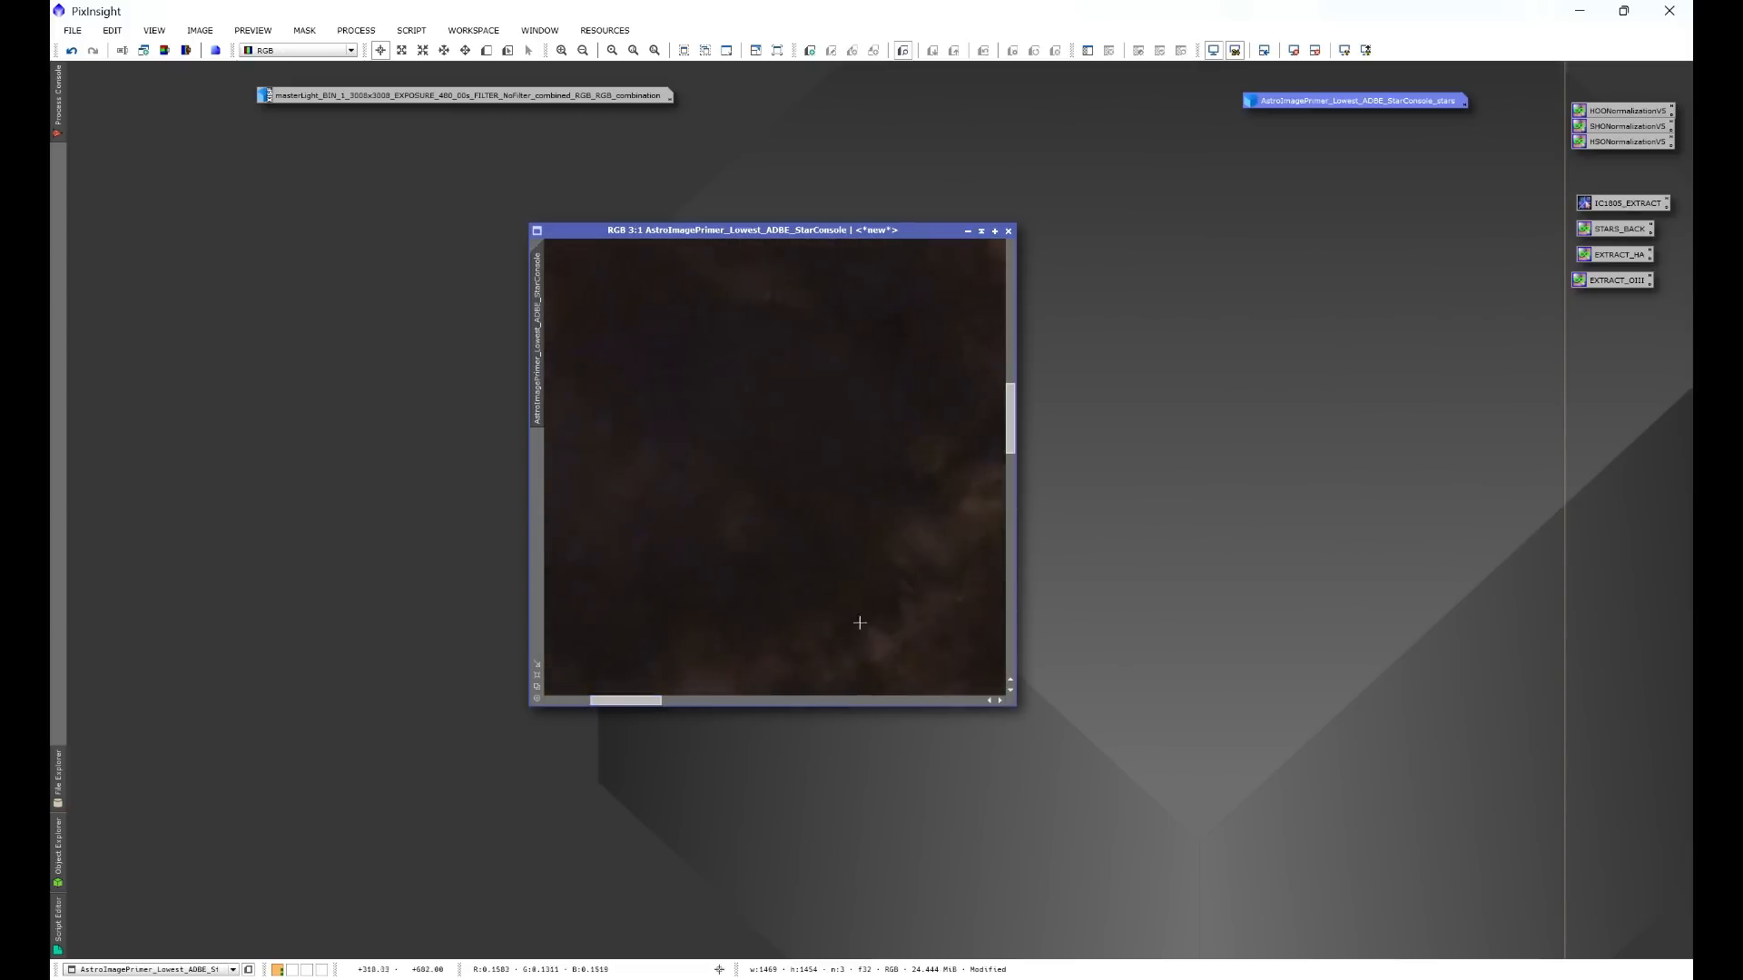
drag(1011, 400, 1014, 335)
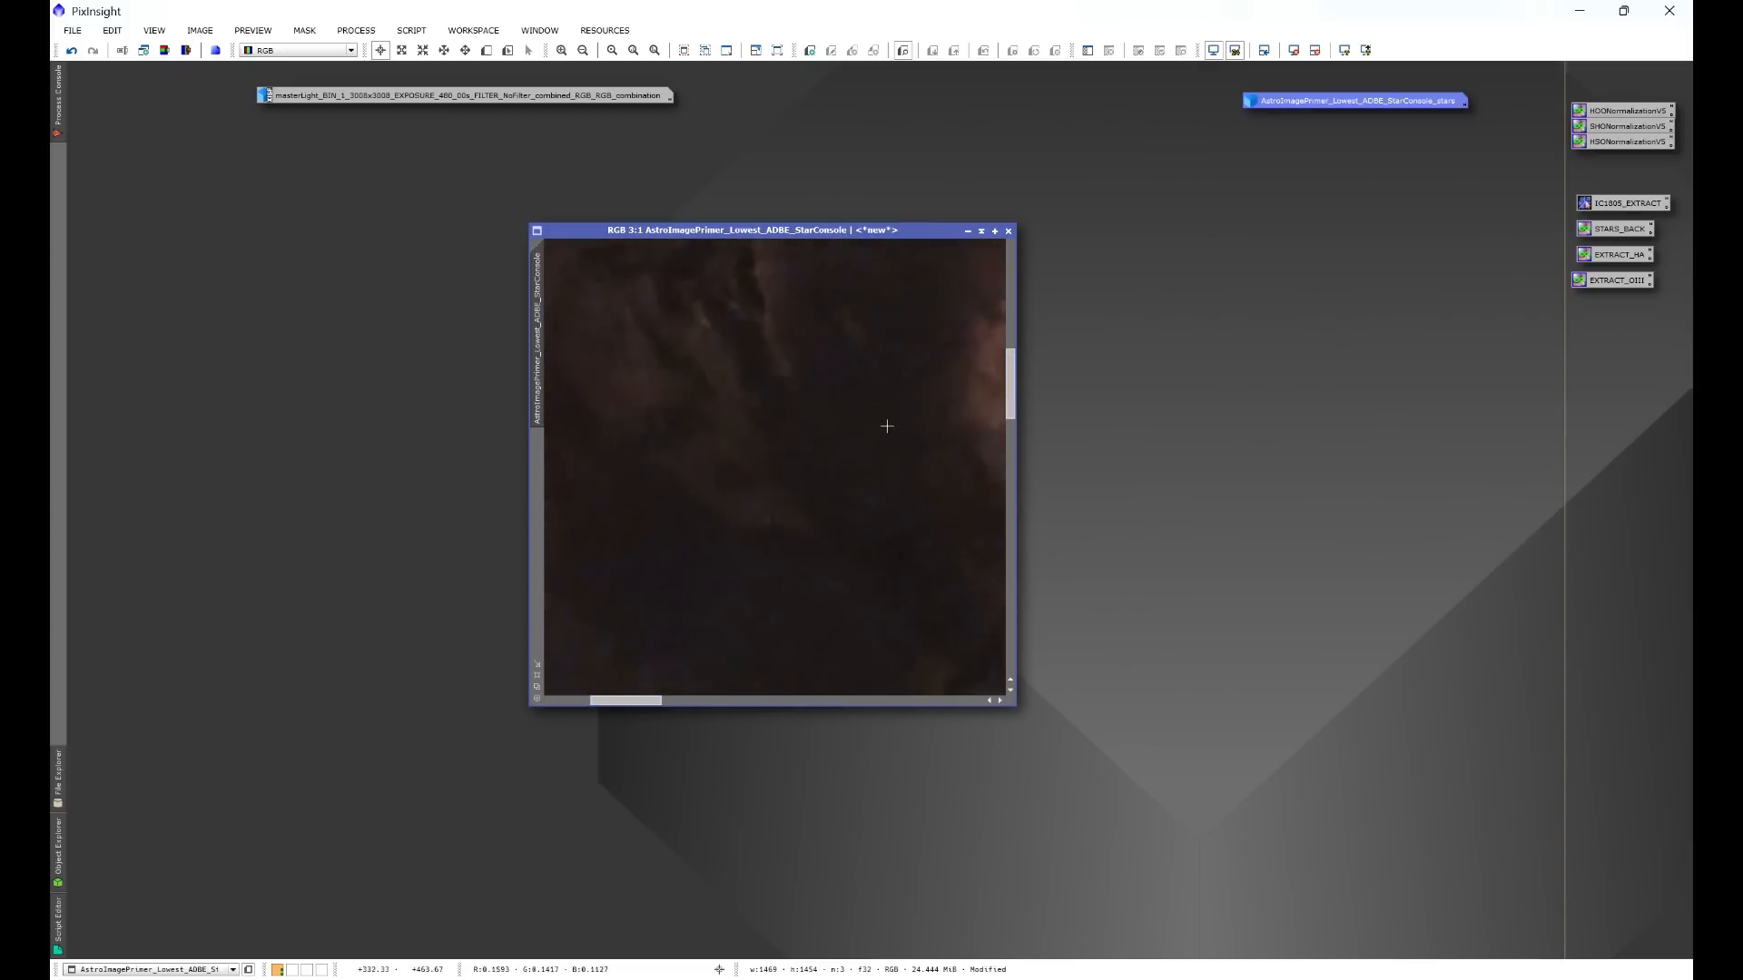
scroll(934, 400, down, 3)
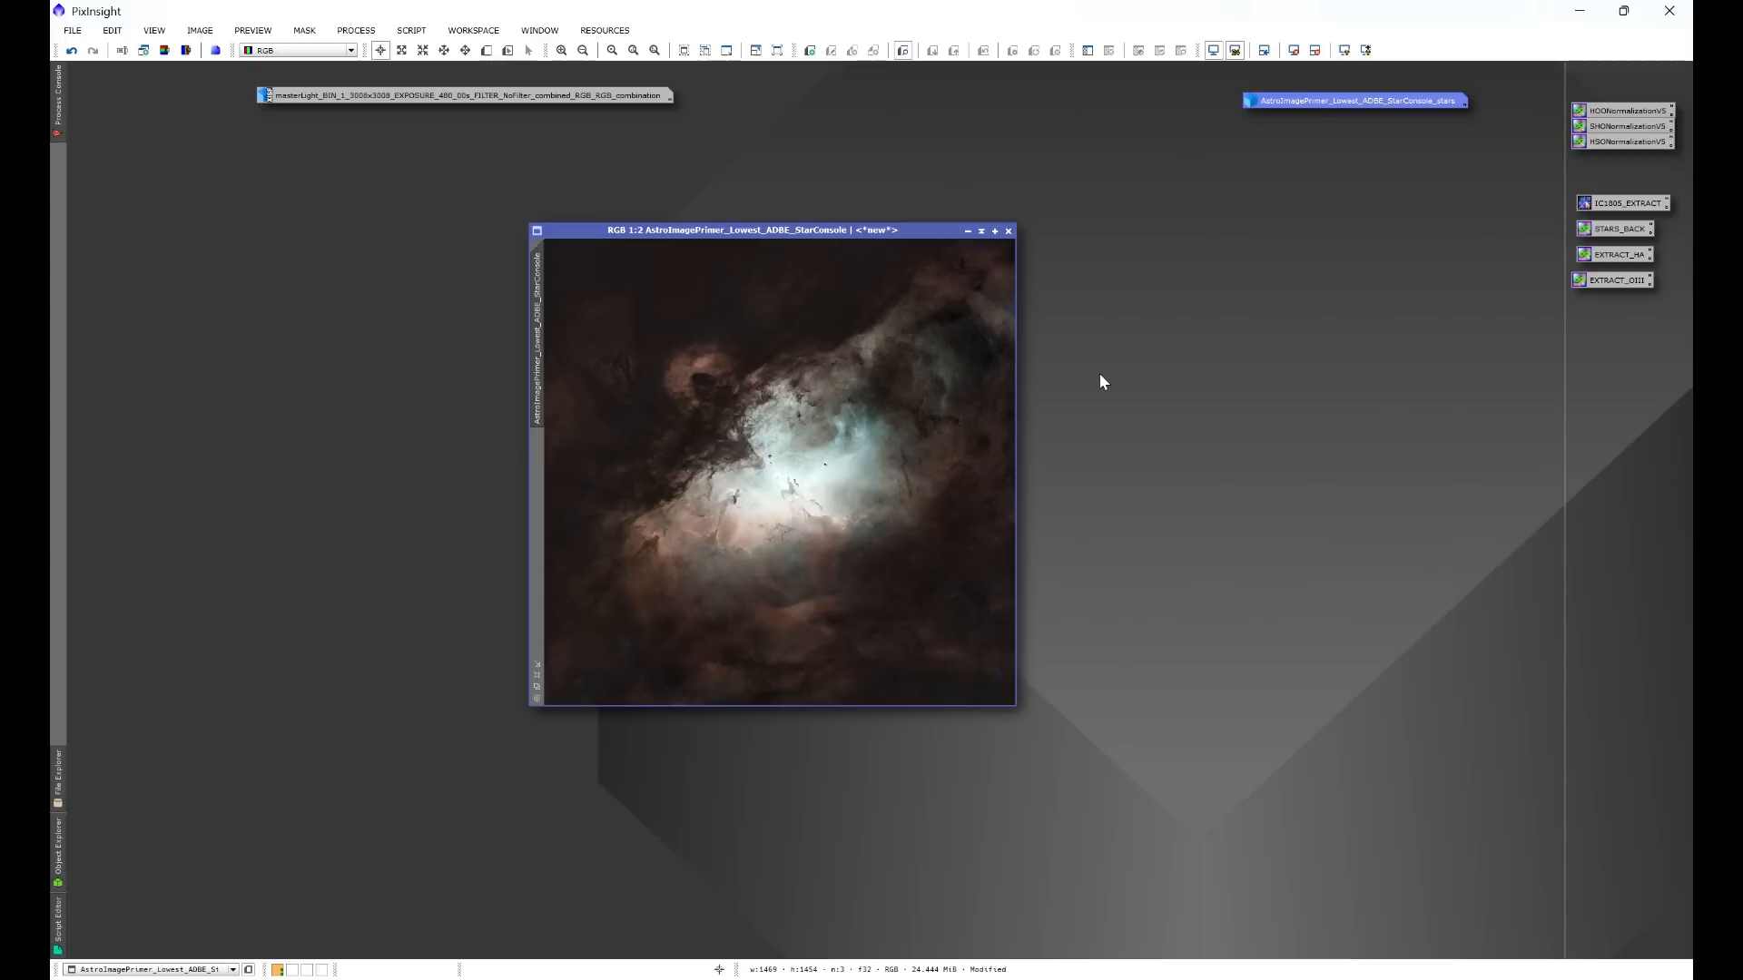
Step: Run the Astro Image Detail script on the starless image and preview its default sharpening at 1:1 in an enlarged window
click(411, 31)
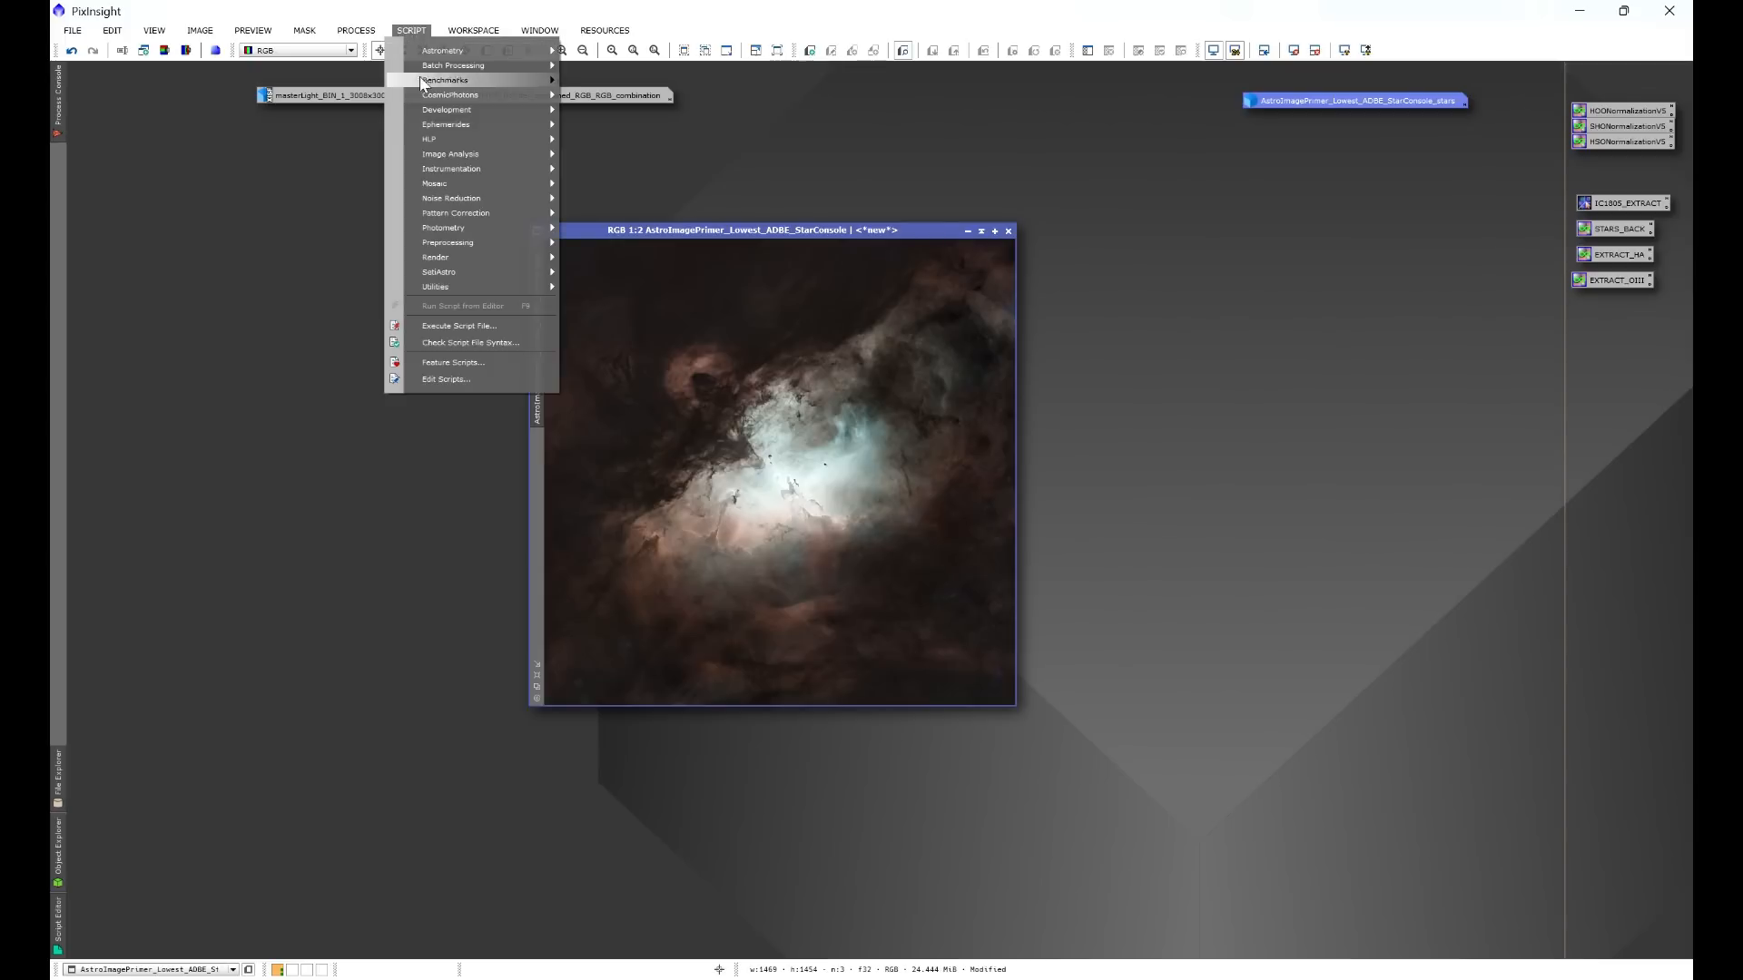
mouse_move(434, 144)
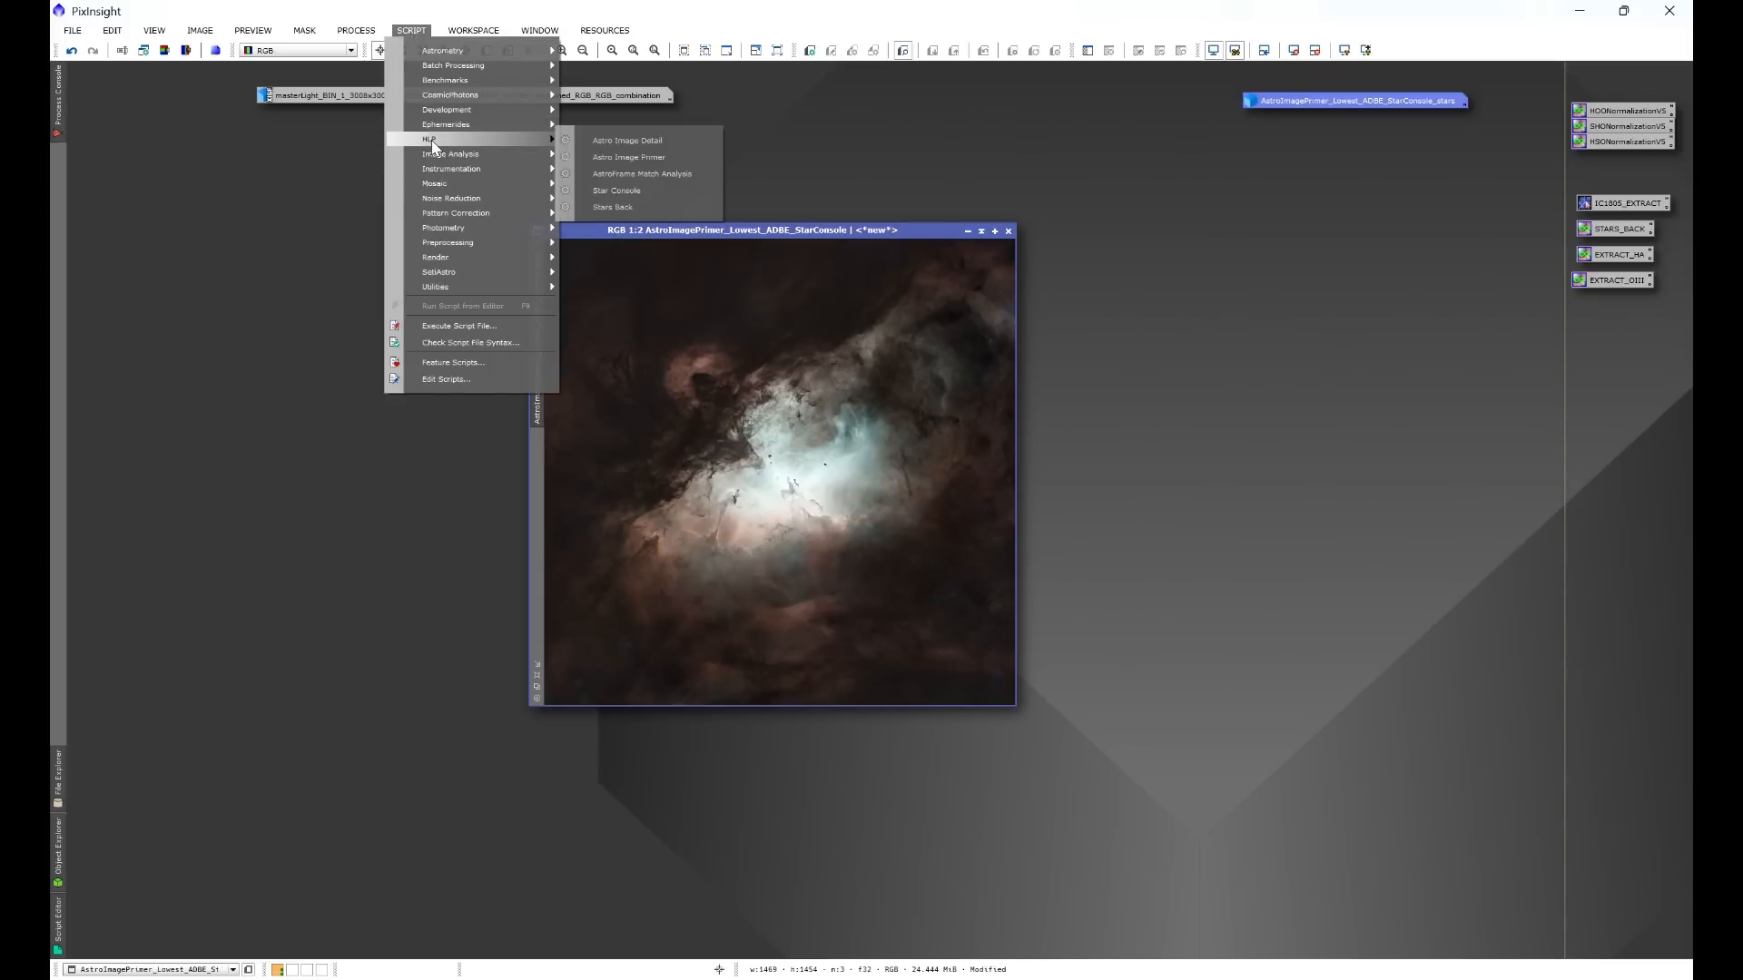
click(628, 140)
drag(722, 167, 1153, 160)
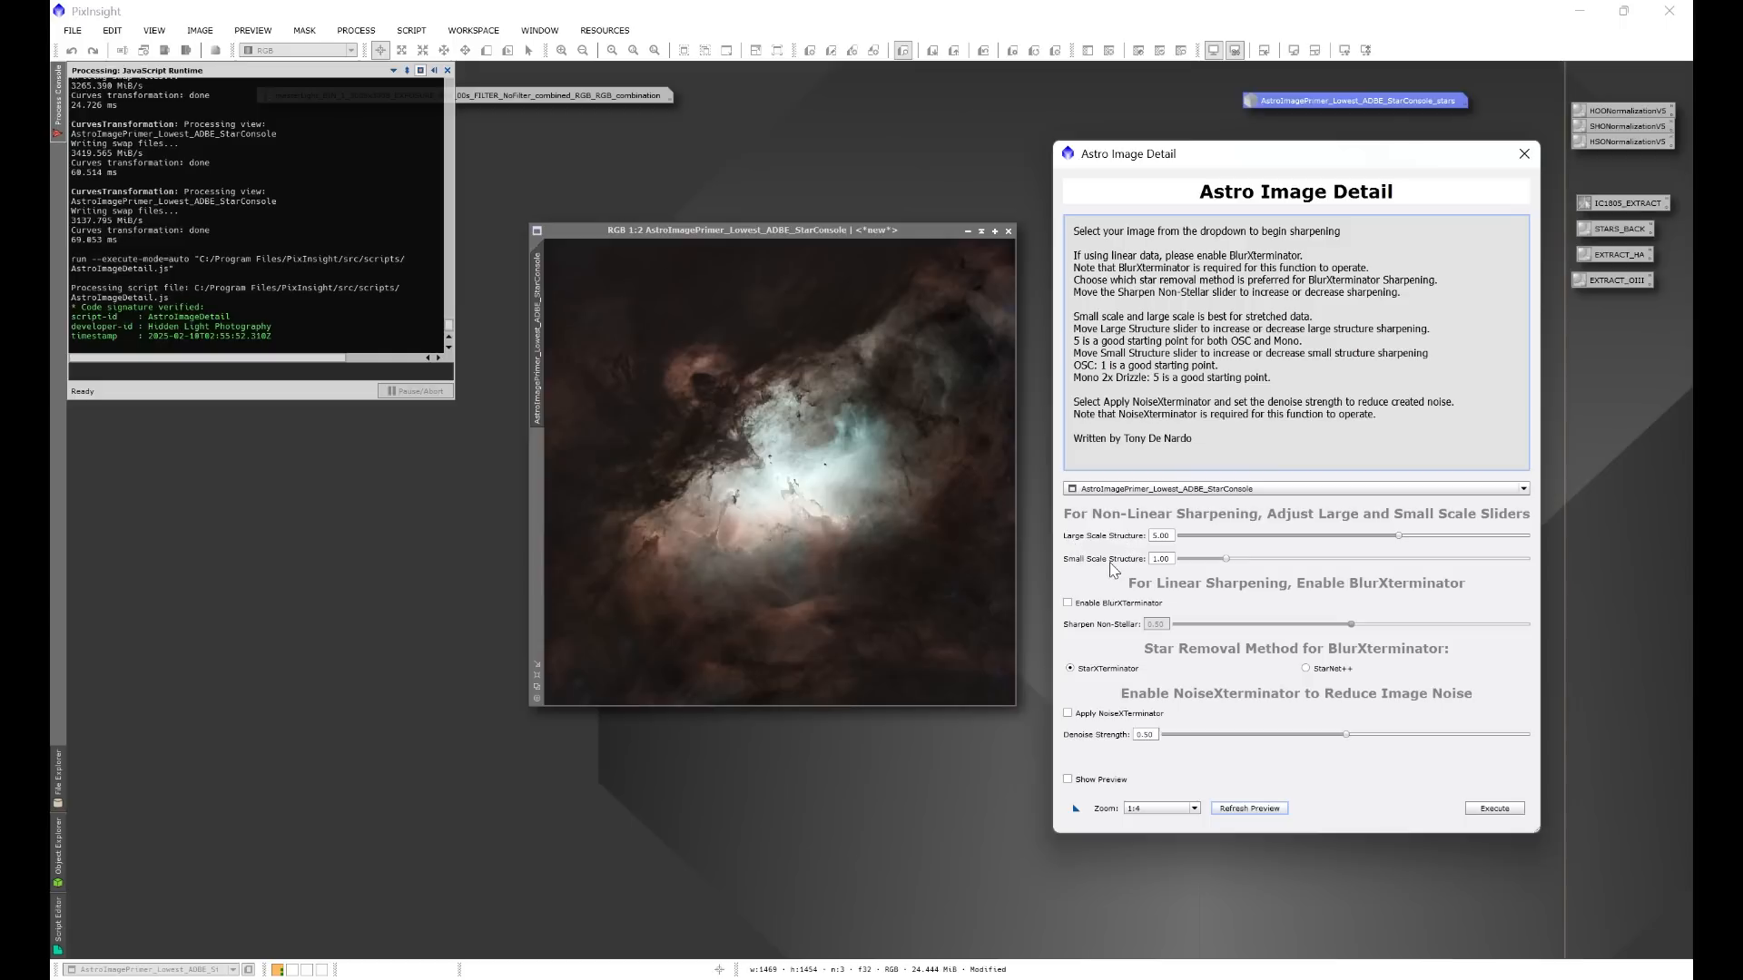
click(1148, 809)
click(1140, 832)
click(1068, 778)
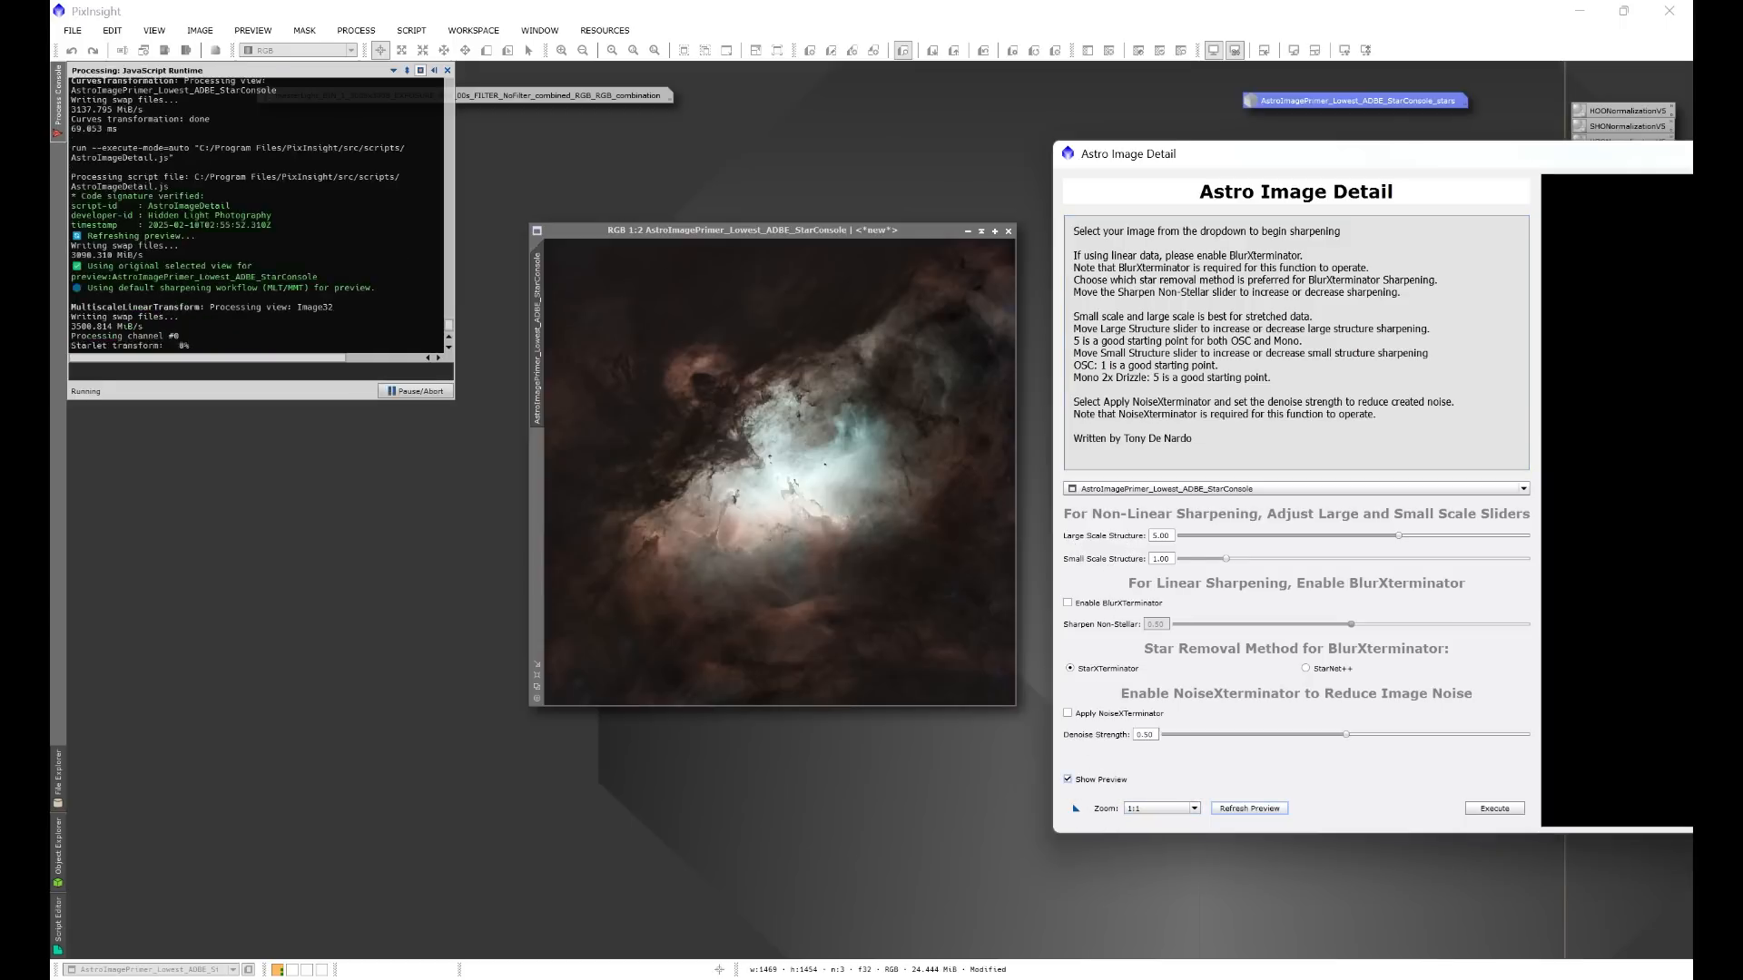
drag(1194, 156, 440, 80)
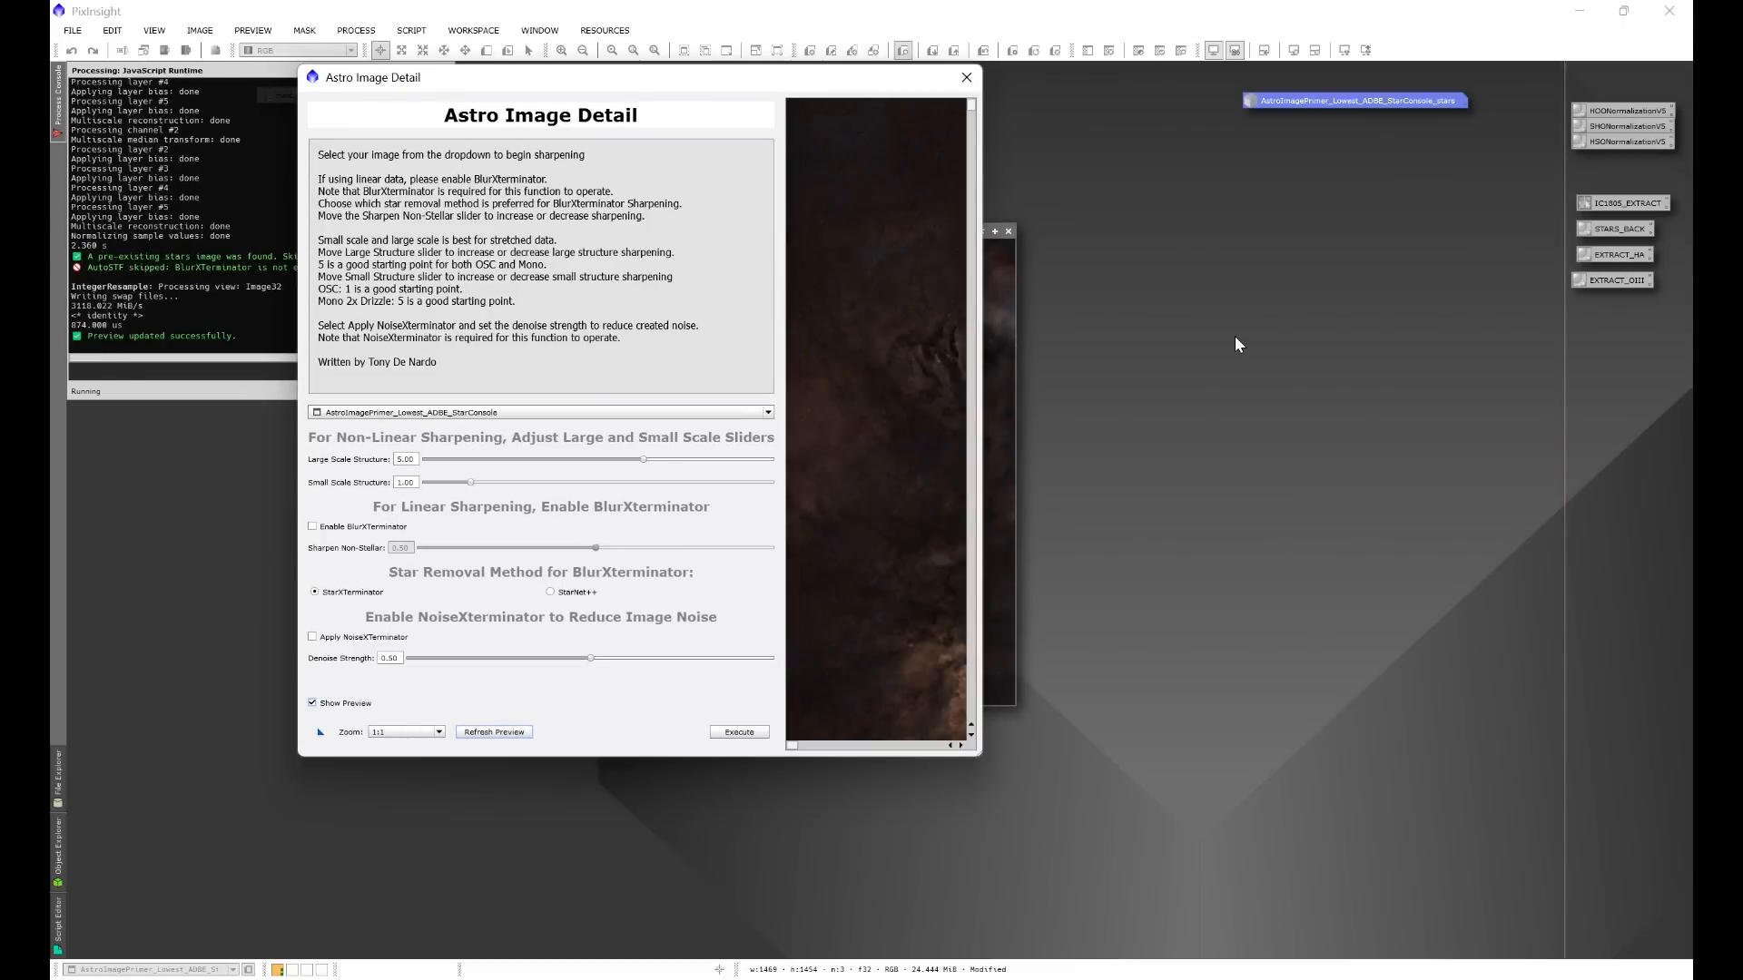
drag(979, 755, 1687, 975)
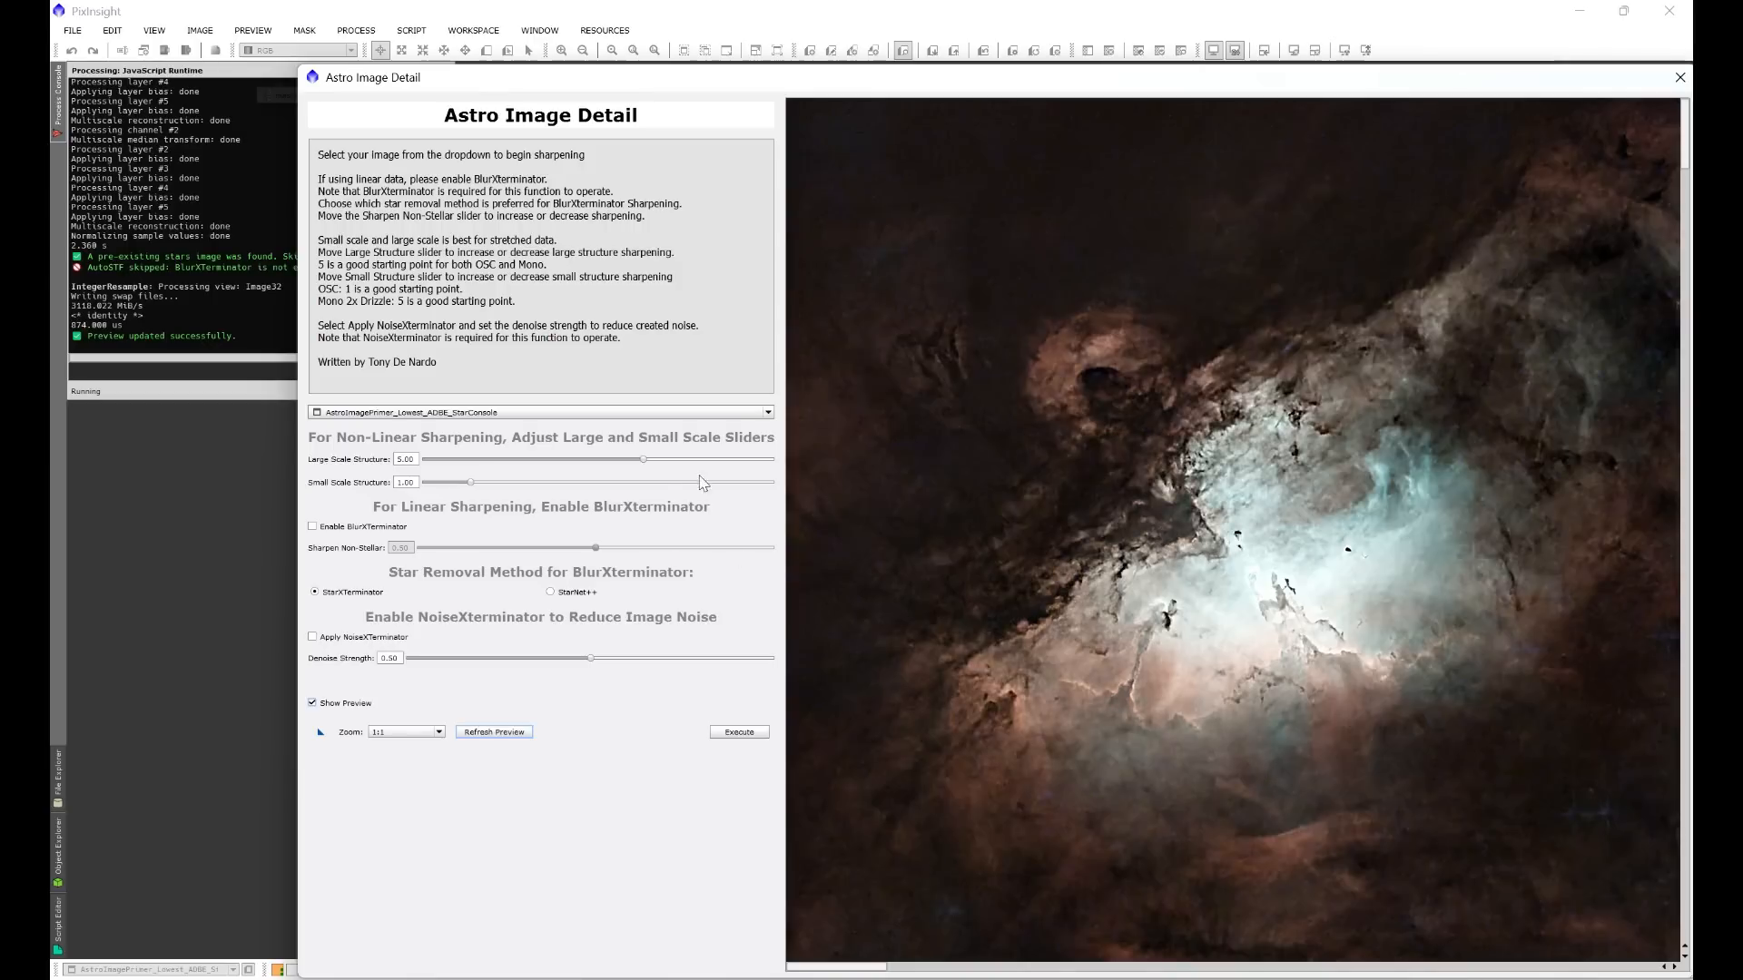
Step: Try milder sharpening with small-scale structure about 0.16 and large-scale structure 0.72 and about 1.2, refreshing the preview, and close the script without executing
drag(643, 460, 432, 484)
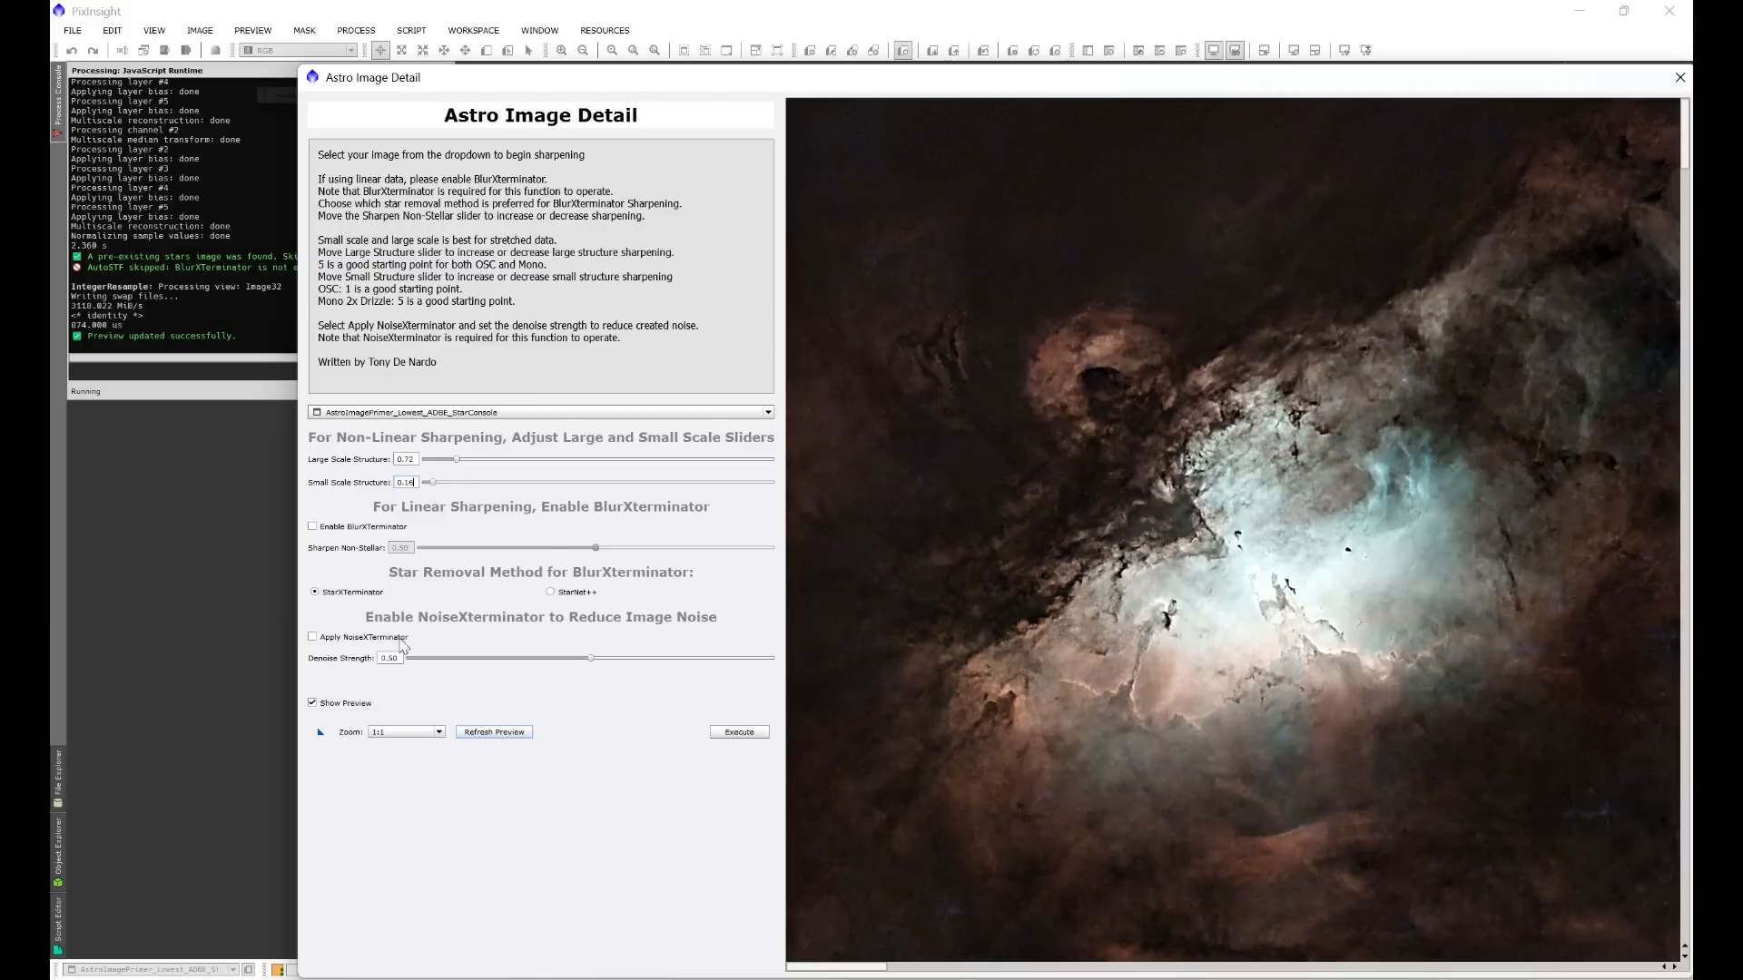
click(488, 733)
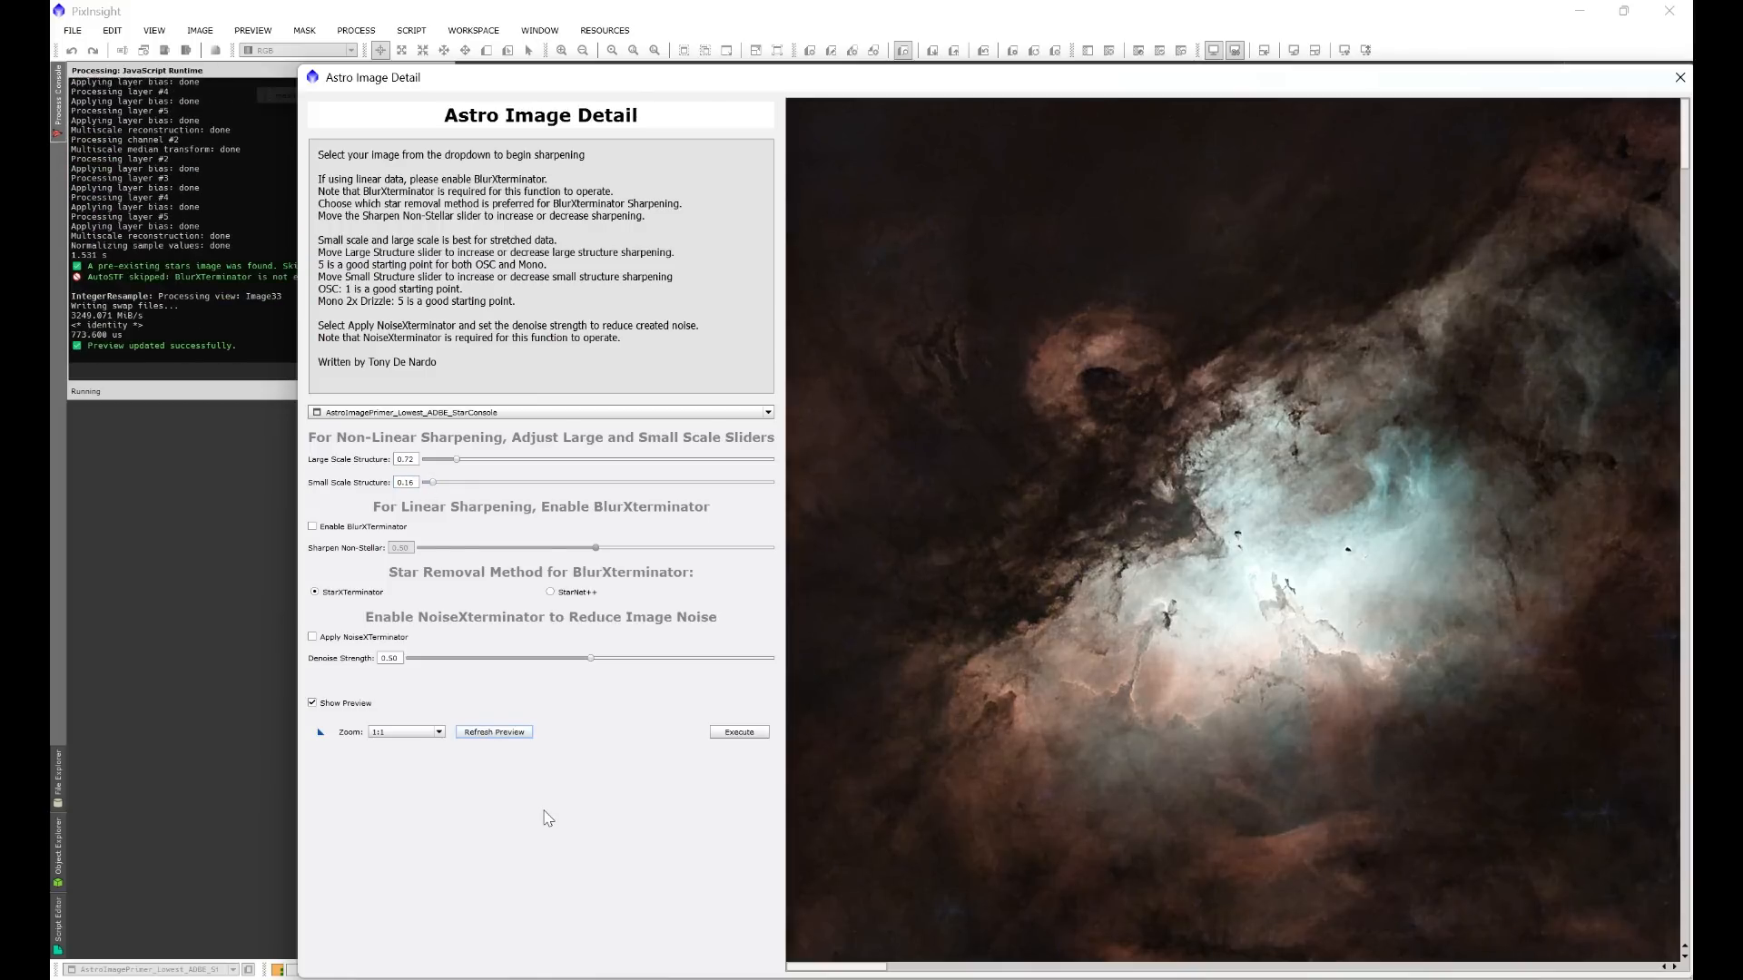
click(458, 461)
drag(461, 466, 478, 463)
click(494, 732)
drag(1433, 85, 1299, 155)
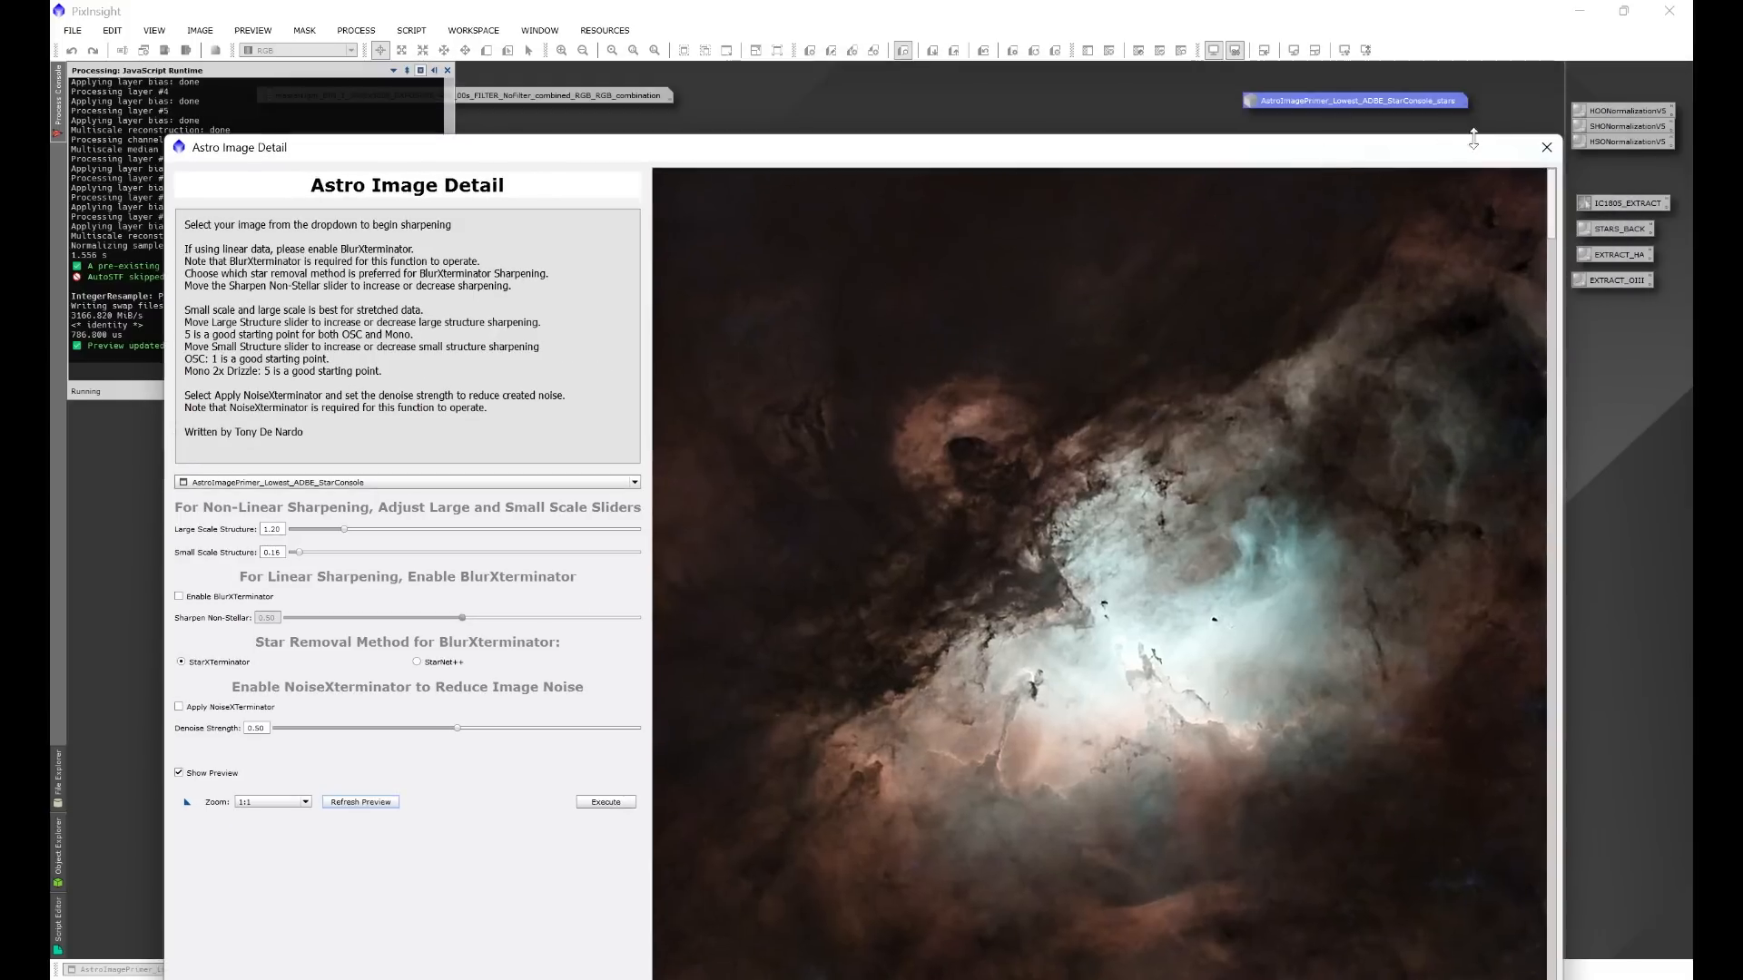
click(1547, 147)
Step: Minimize the starless image out of the way and restore the stars image in the workspace
click(968, 232)
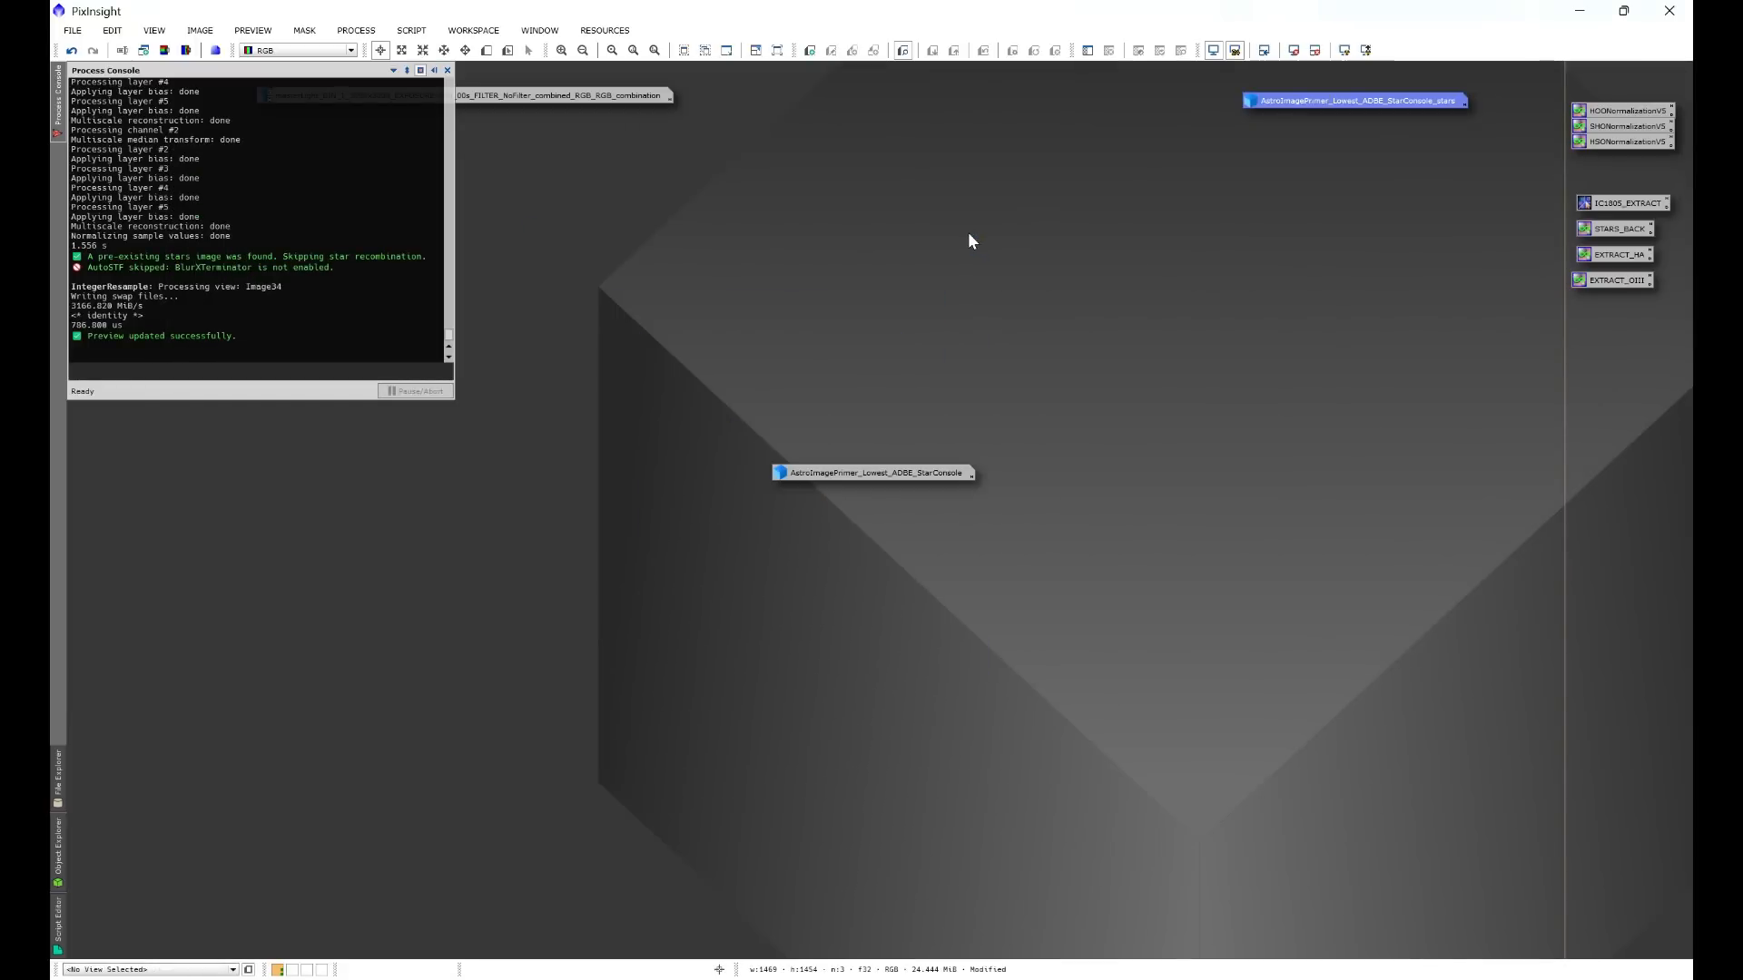
drag(871, 473, 869, 110)
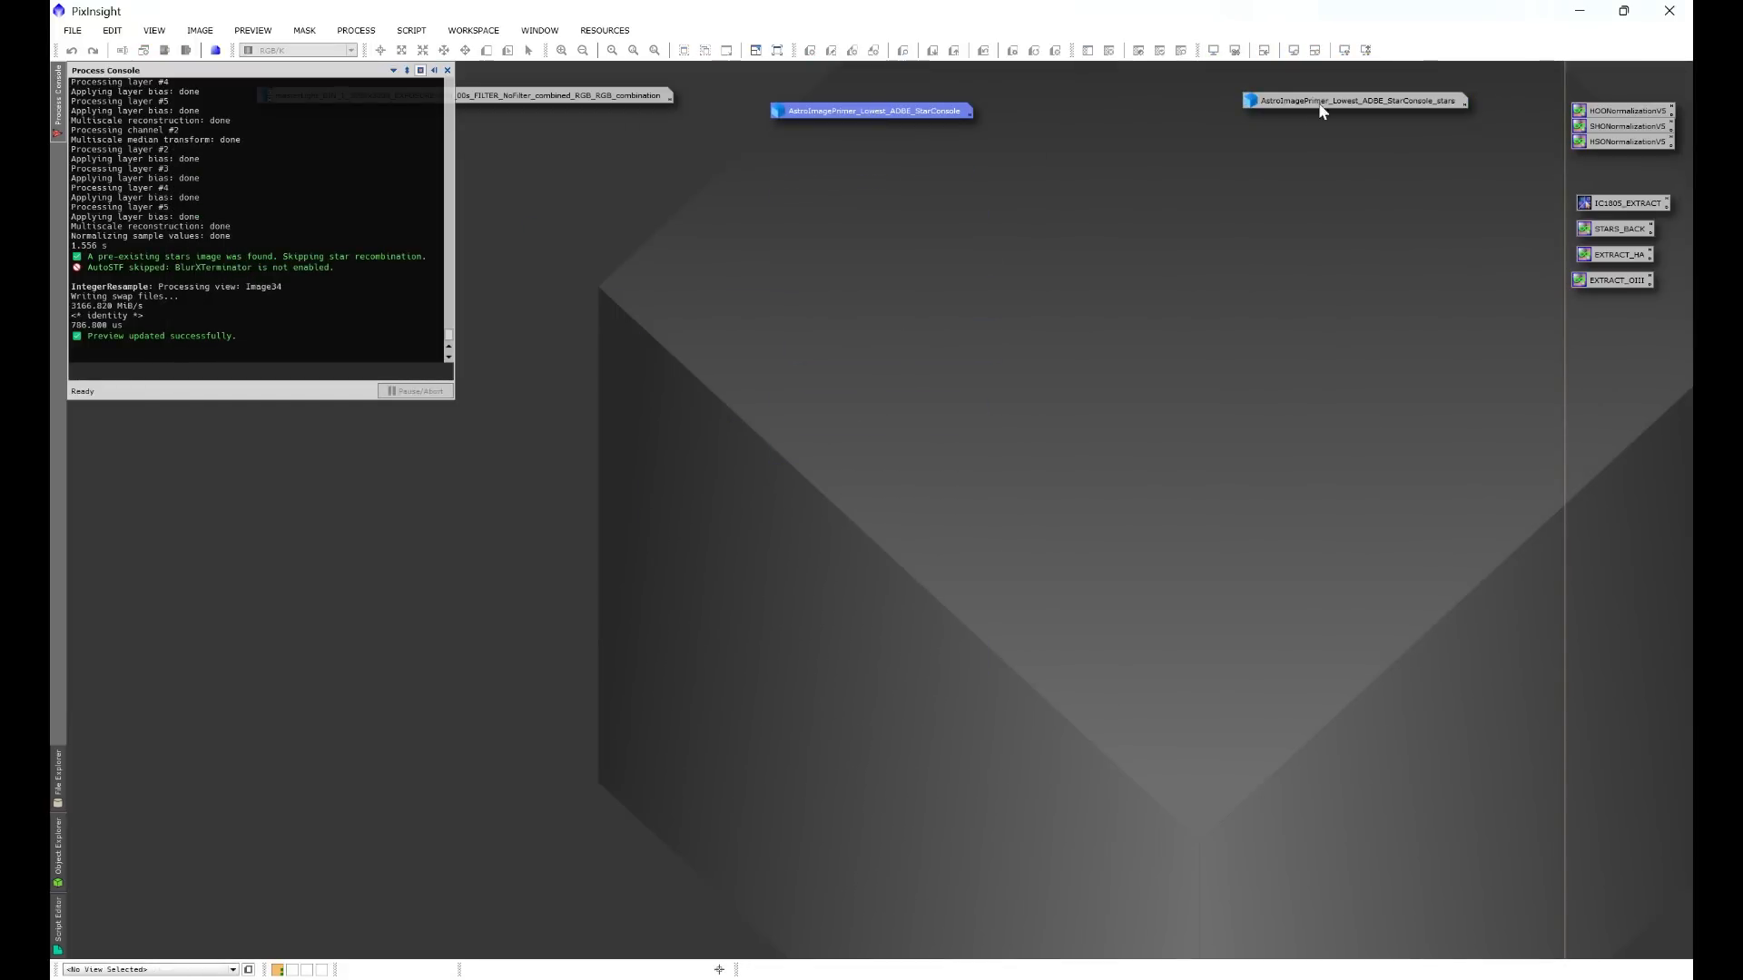
double_click(1318, 103)
drag(1173, 263, 848, 269)
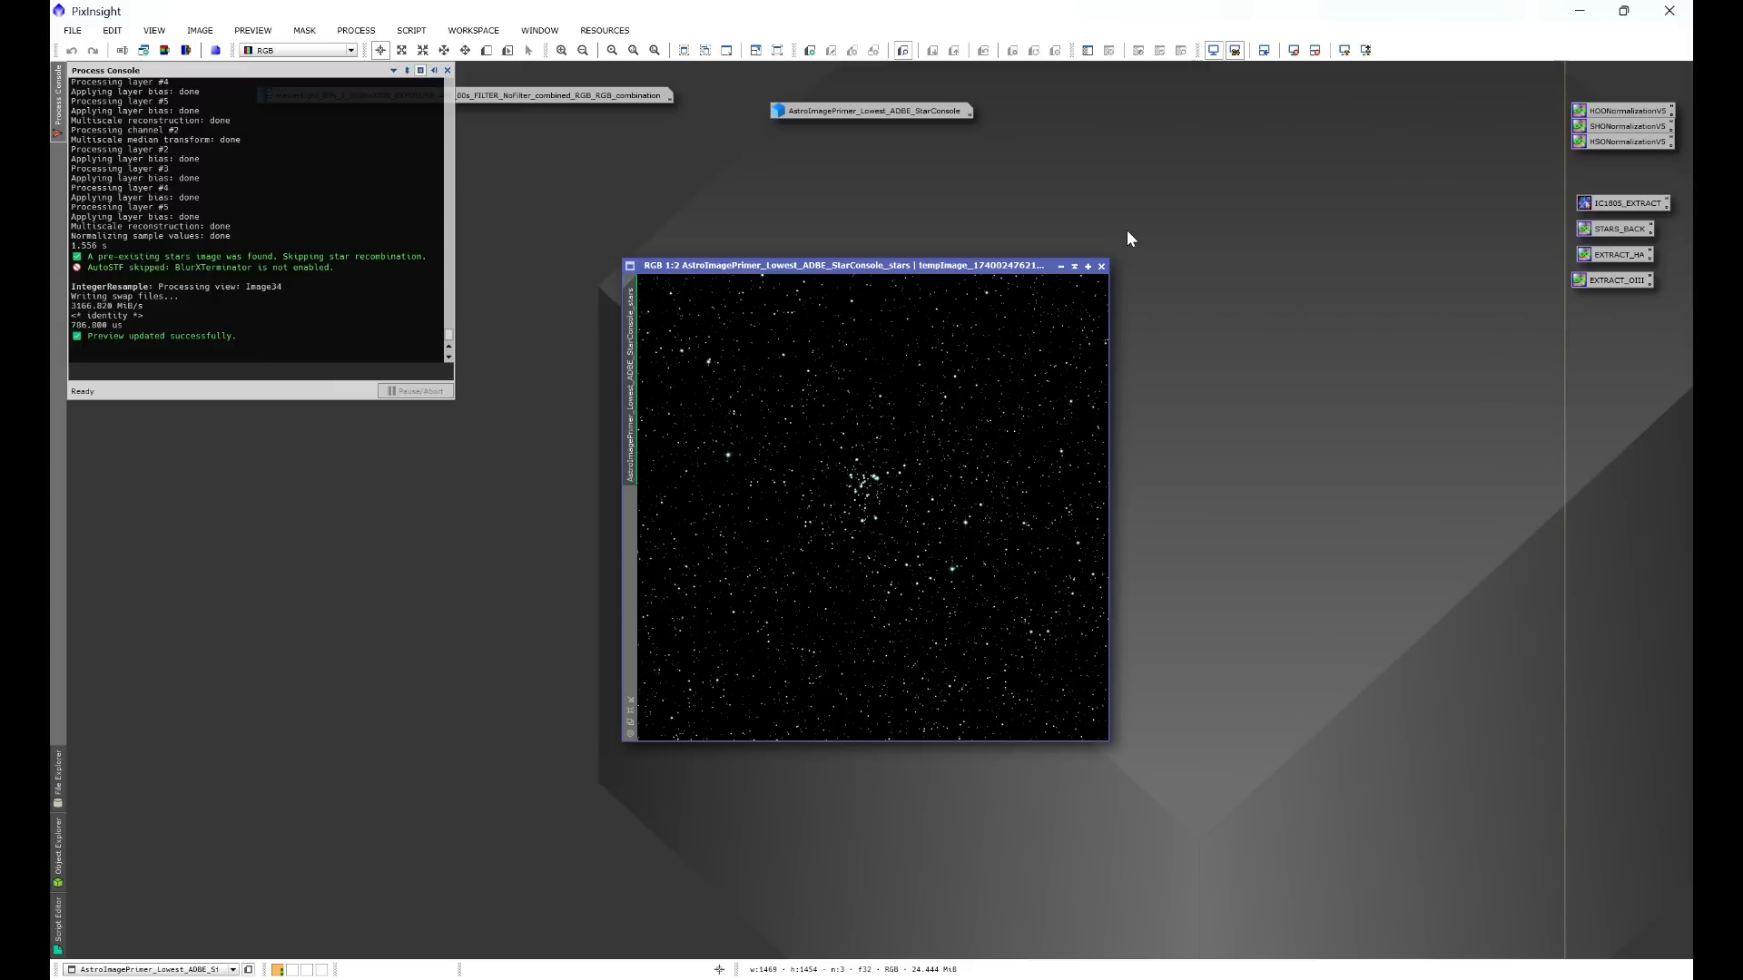
Step: Plate-solve the stars image with ImageSolver, using the coordinates of M 16 from an online search for m16
click(413, 31)
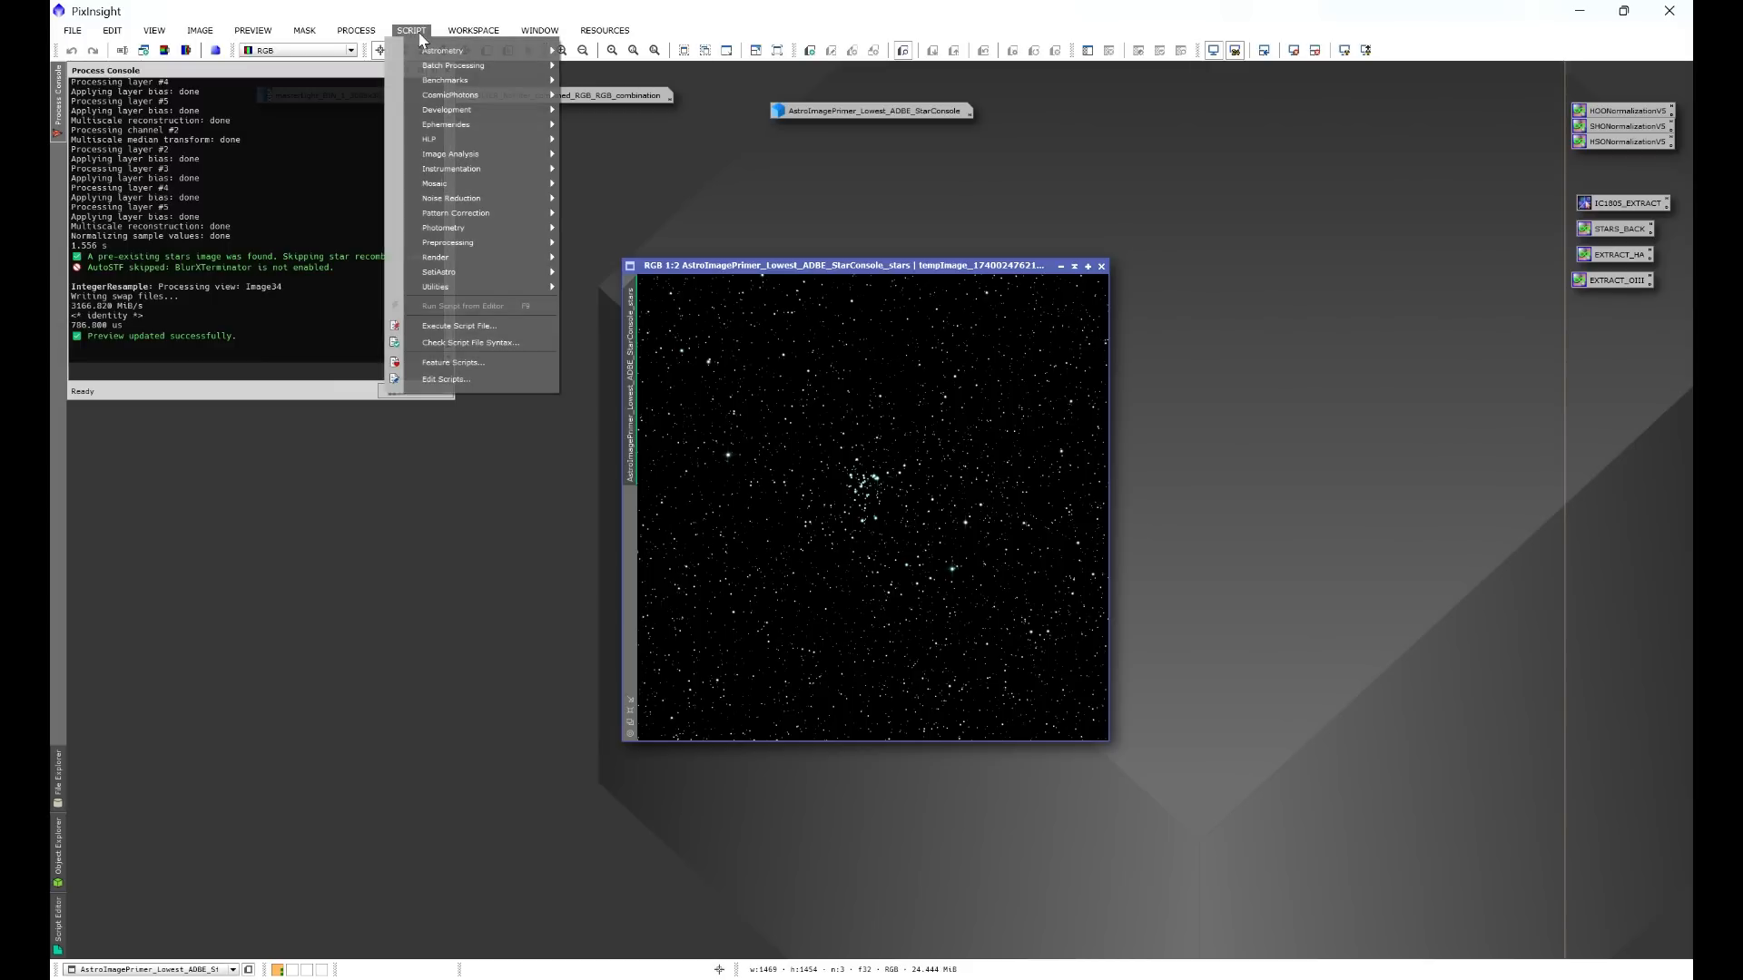
mouse_move(432, 56)
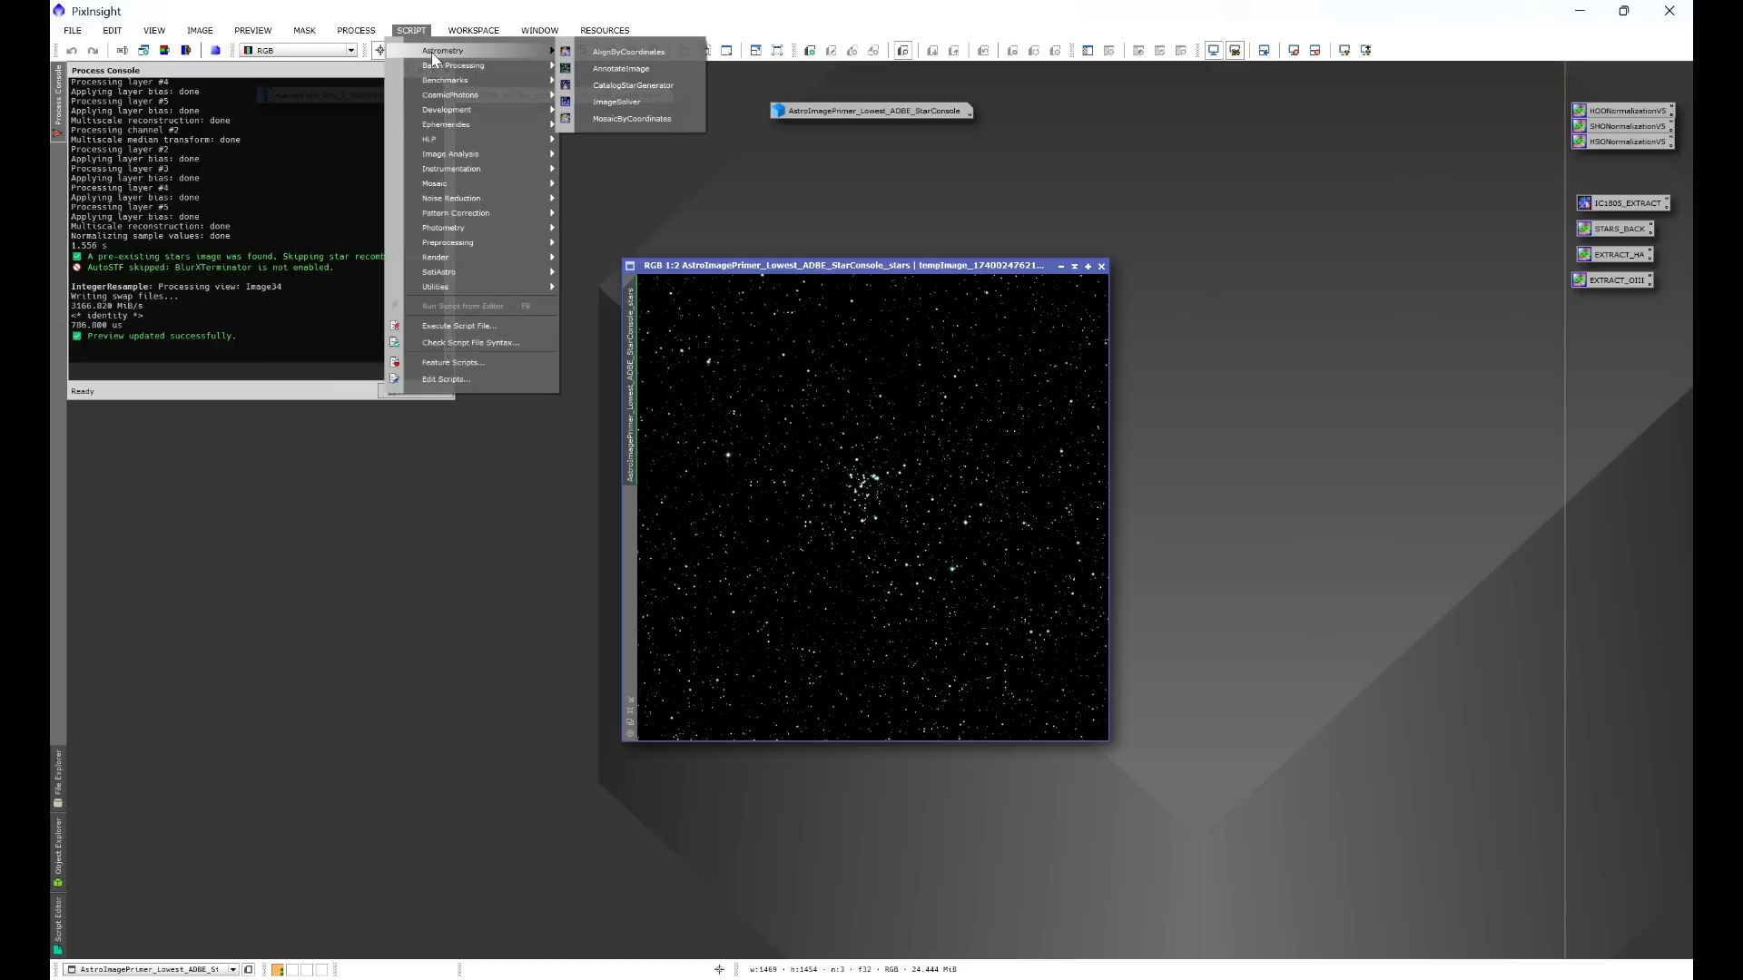
click(614, 103)
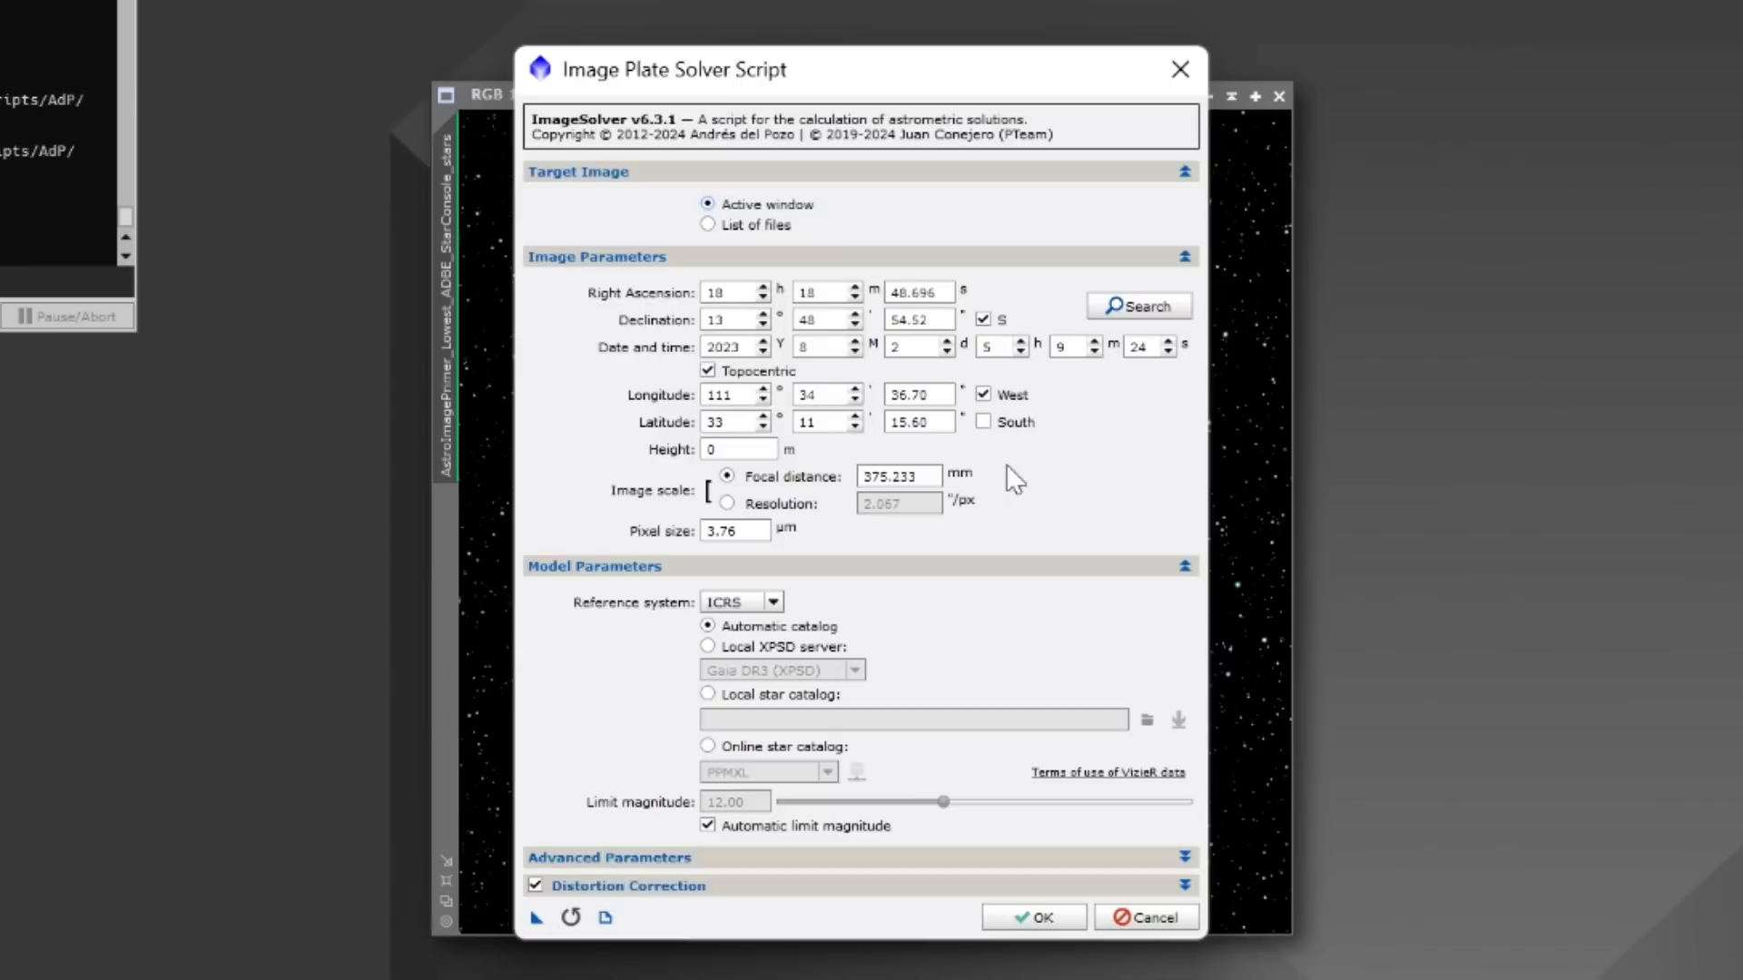
click(1137, 306)
click(865, 364)
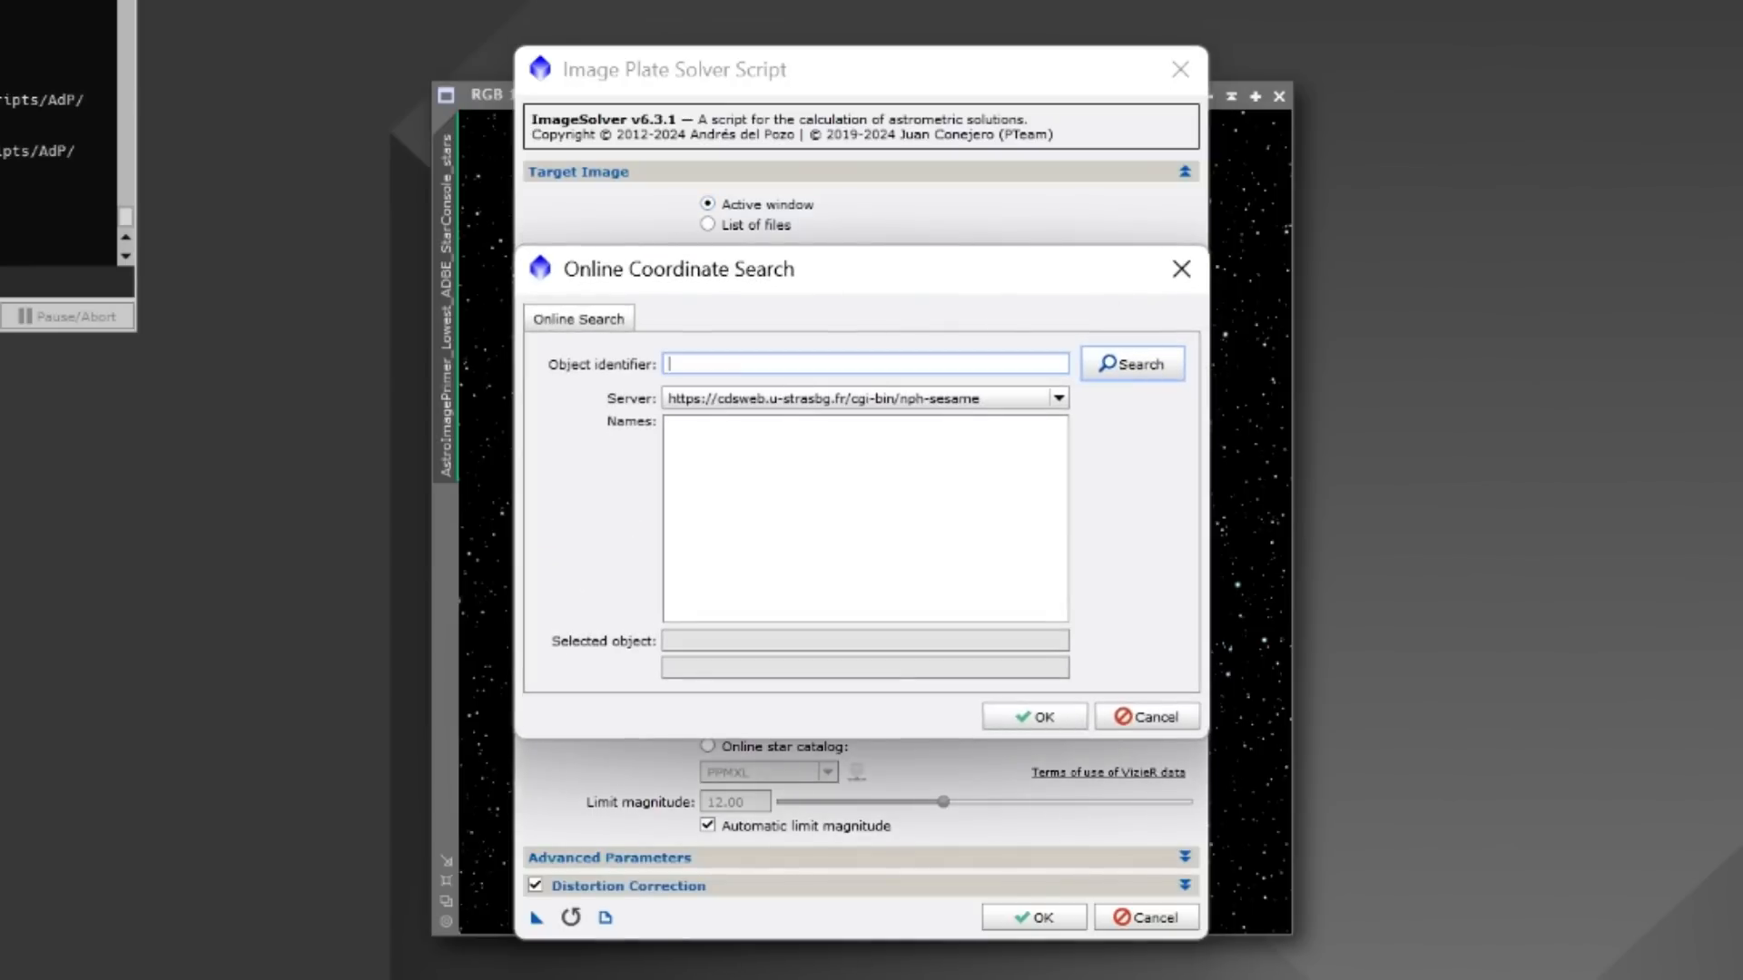
text(m16)
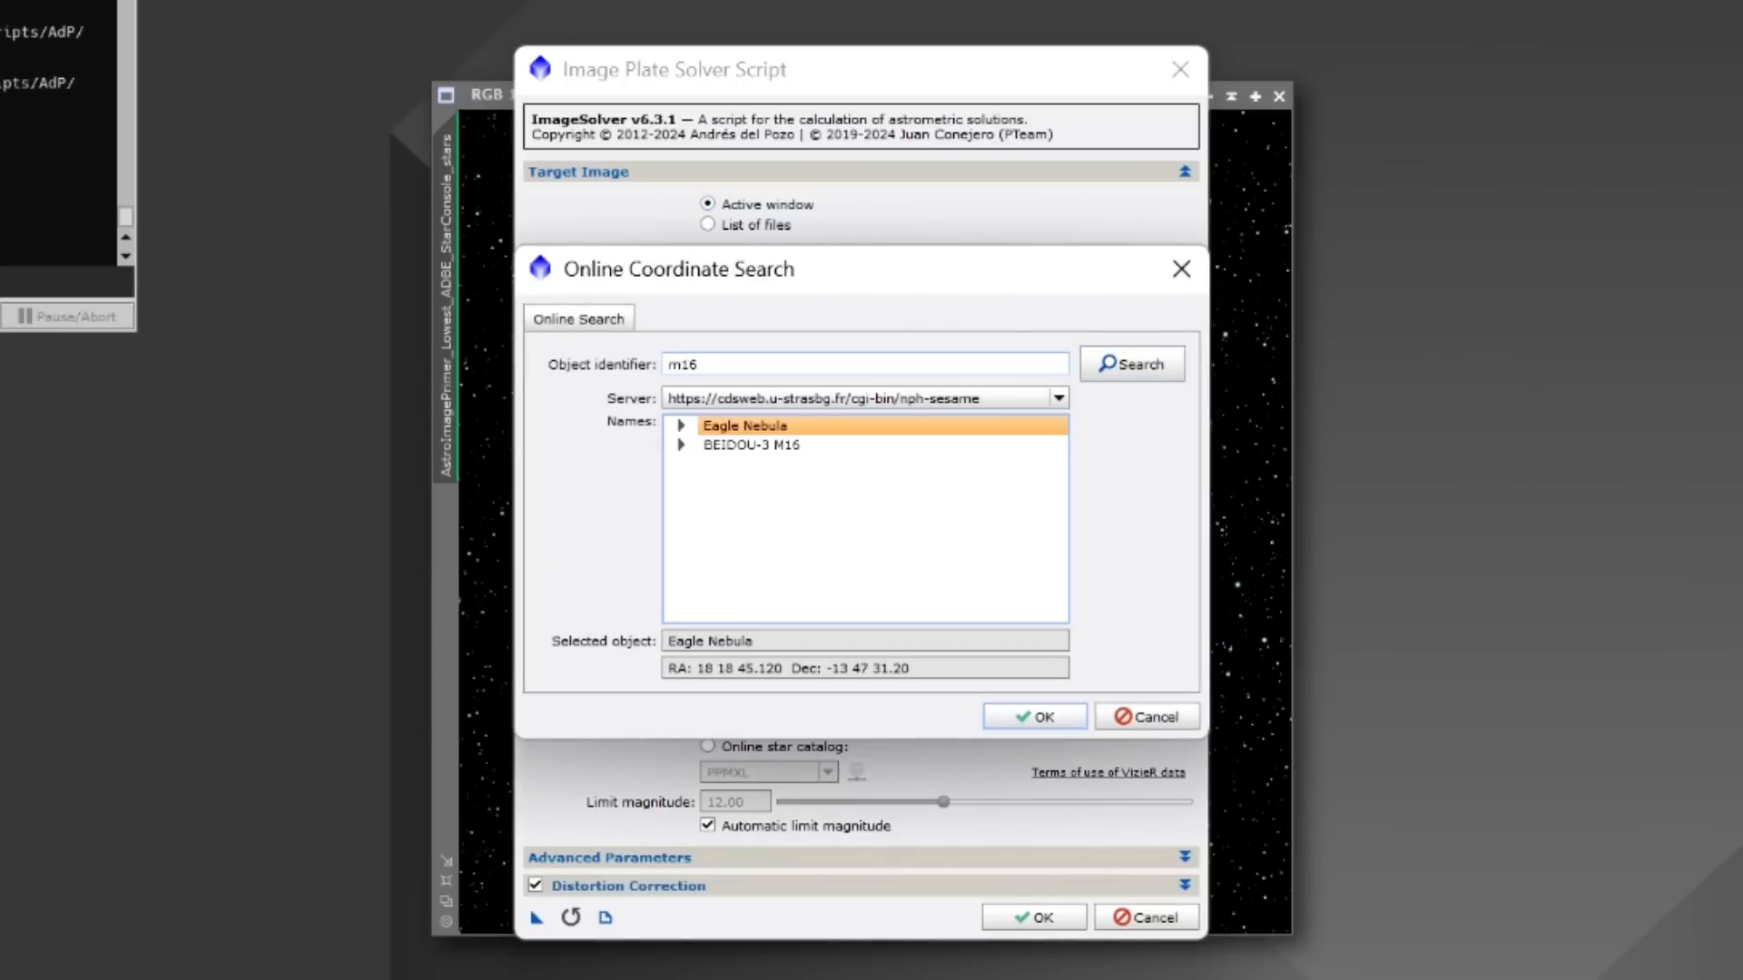
click(681, 425)
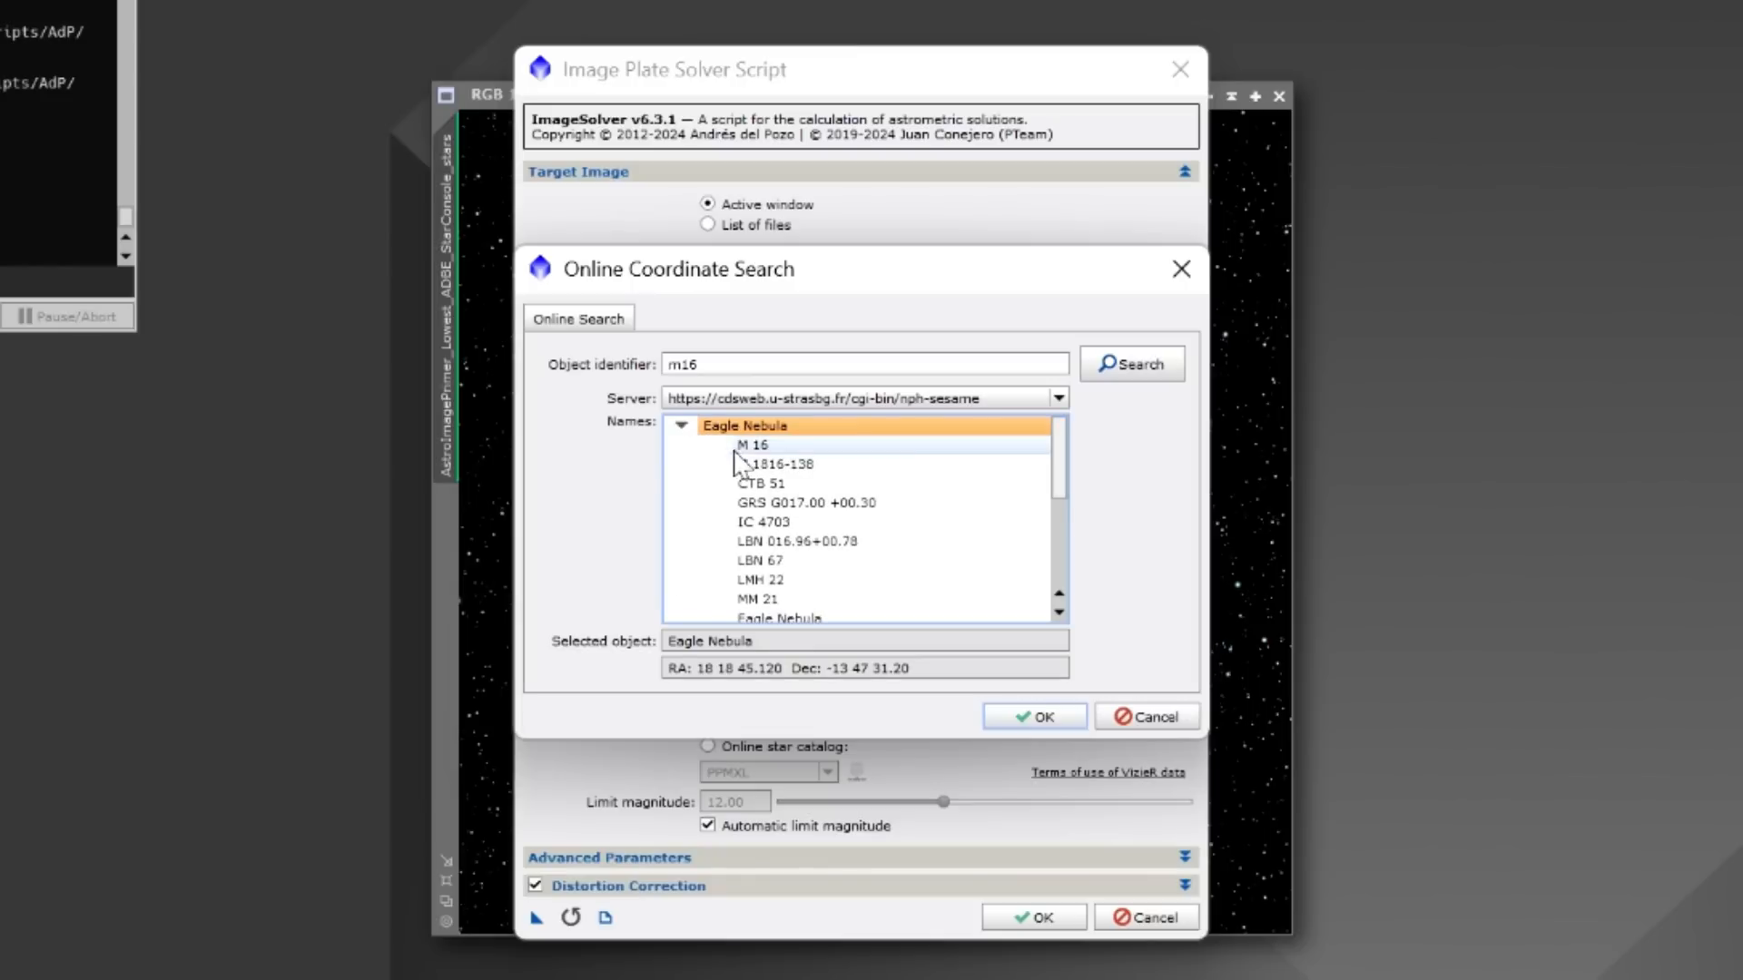
click(742, 448)
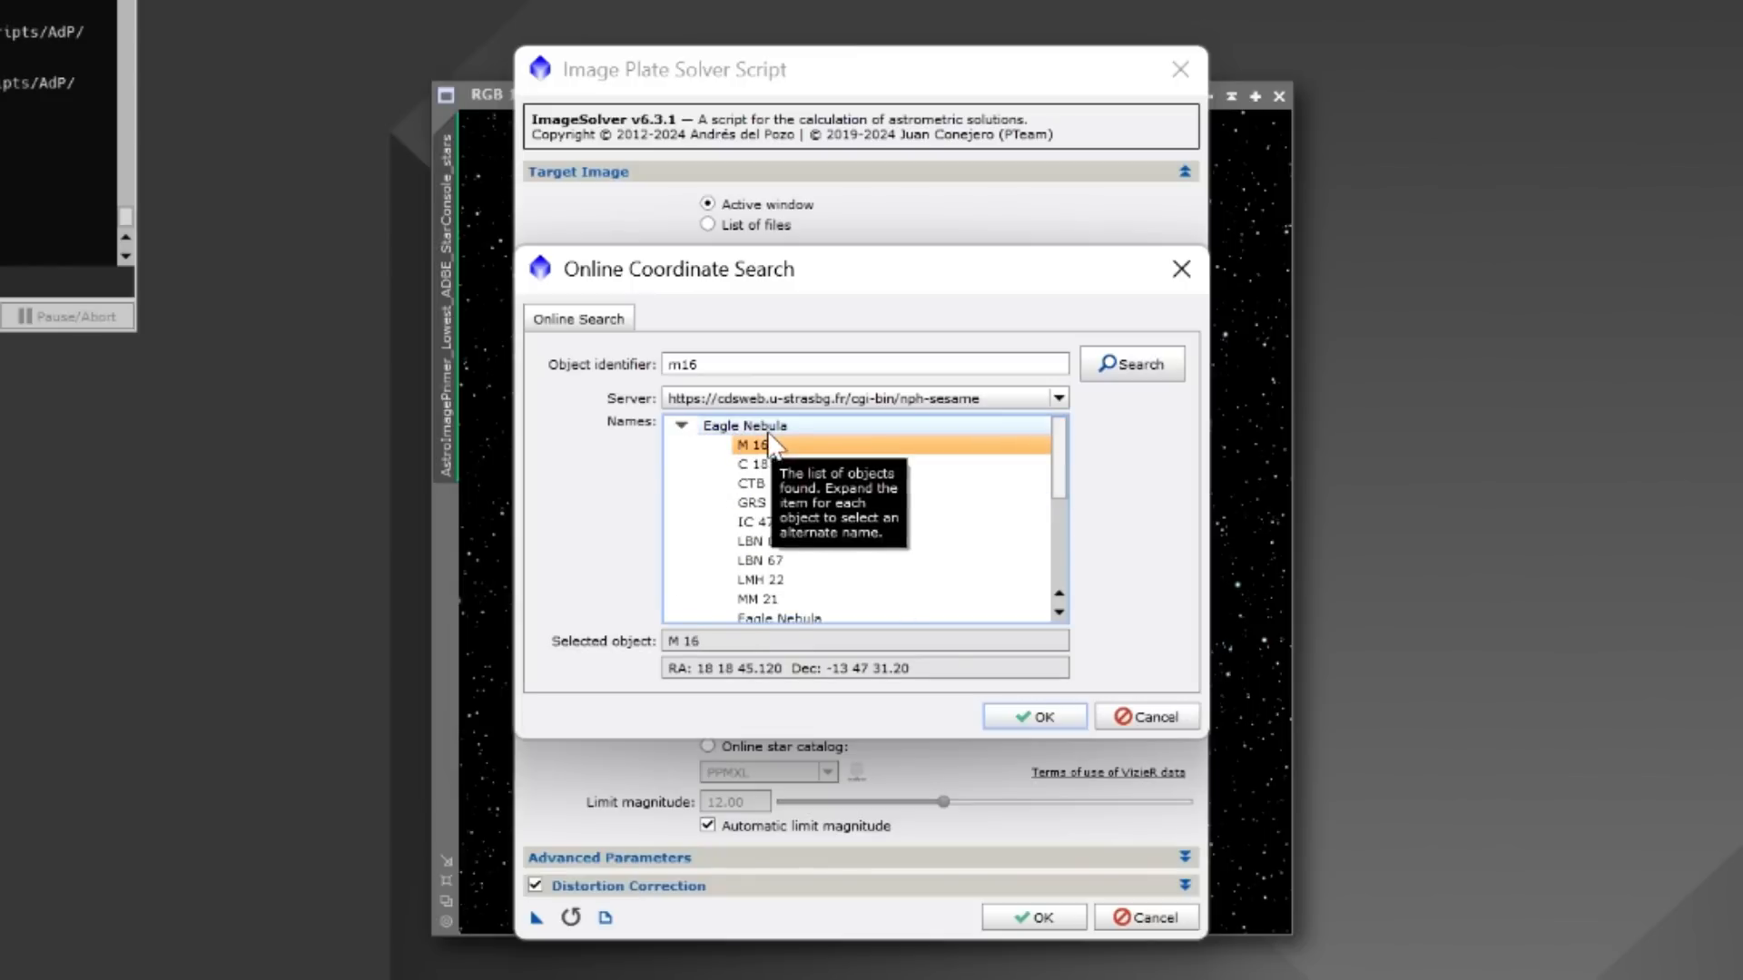
click(1022, 715)
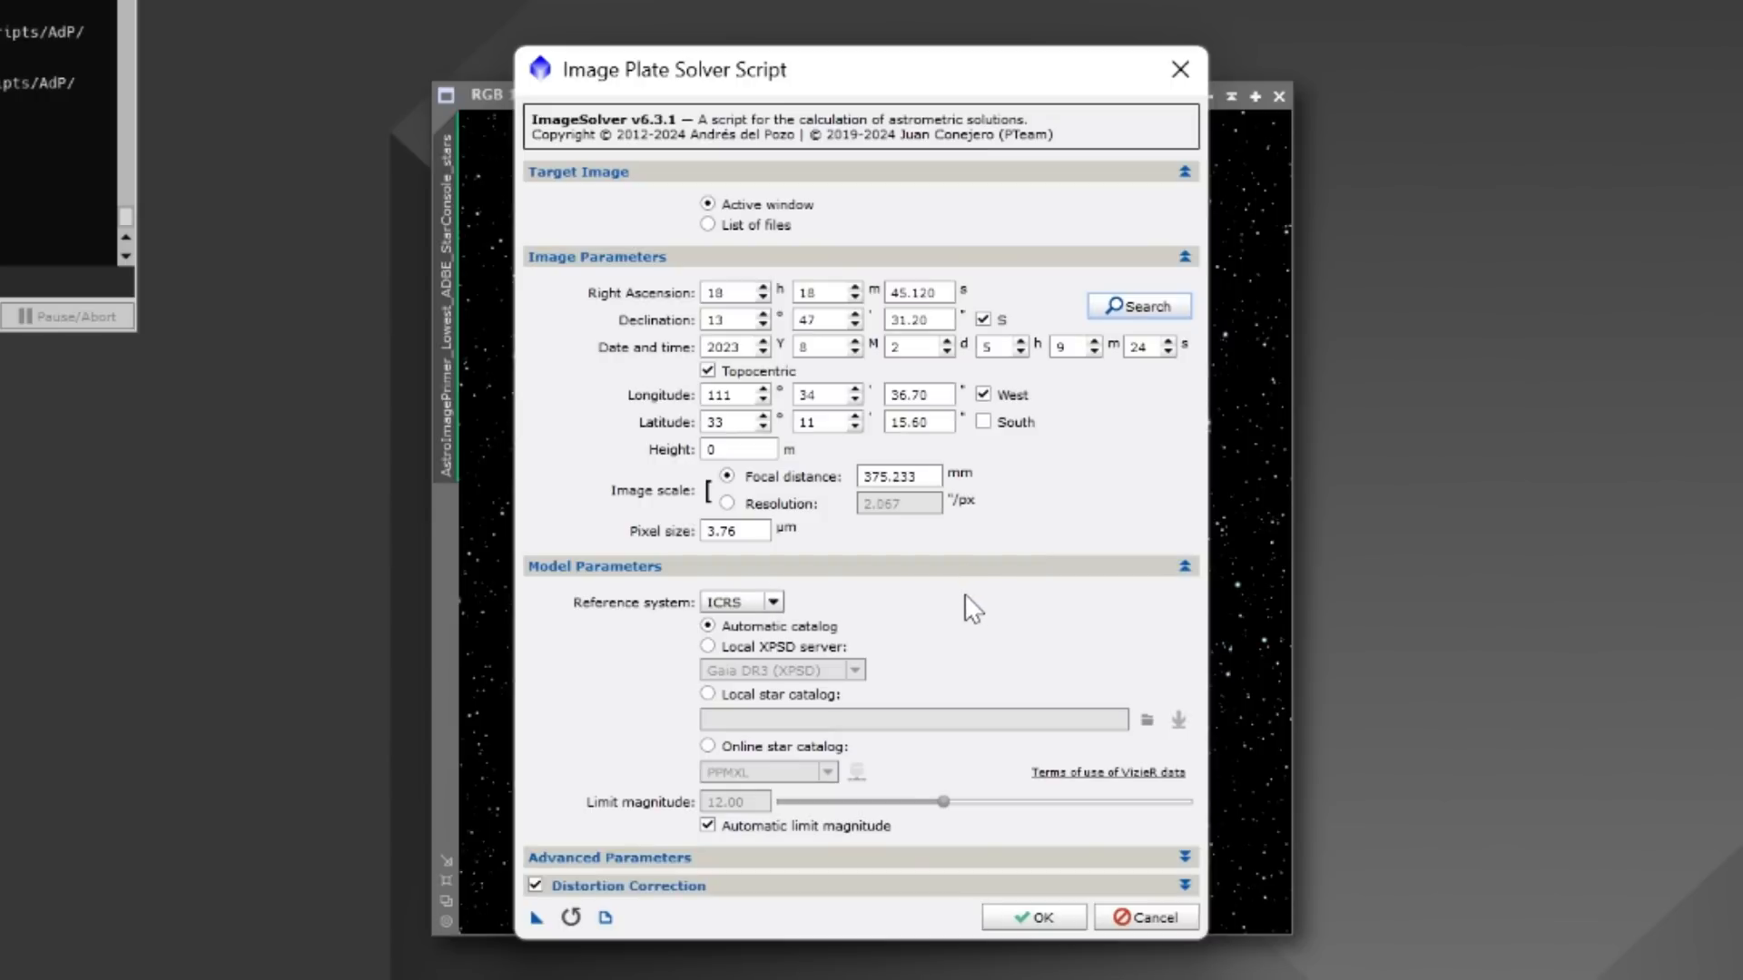
click(1030, 918)
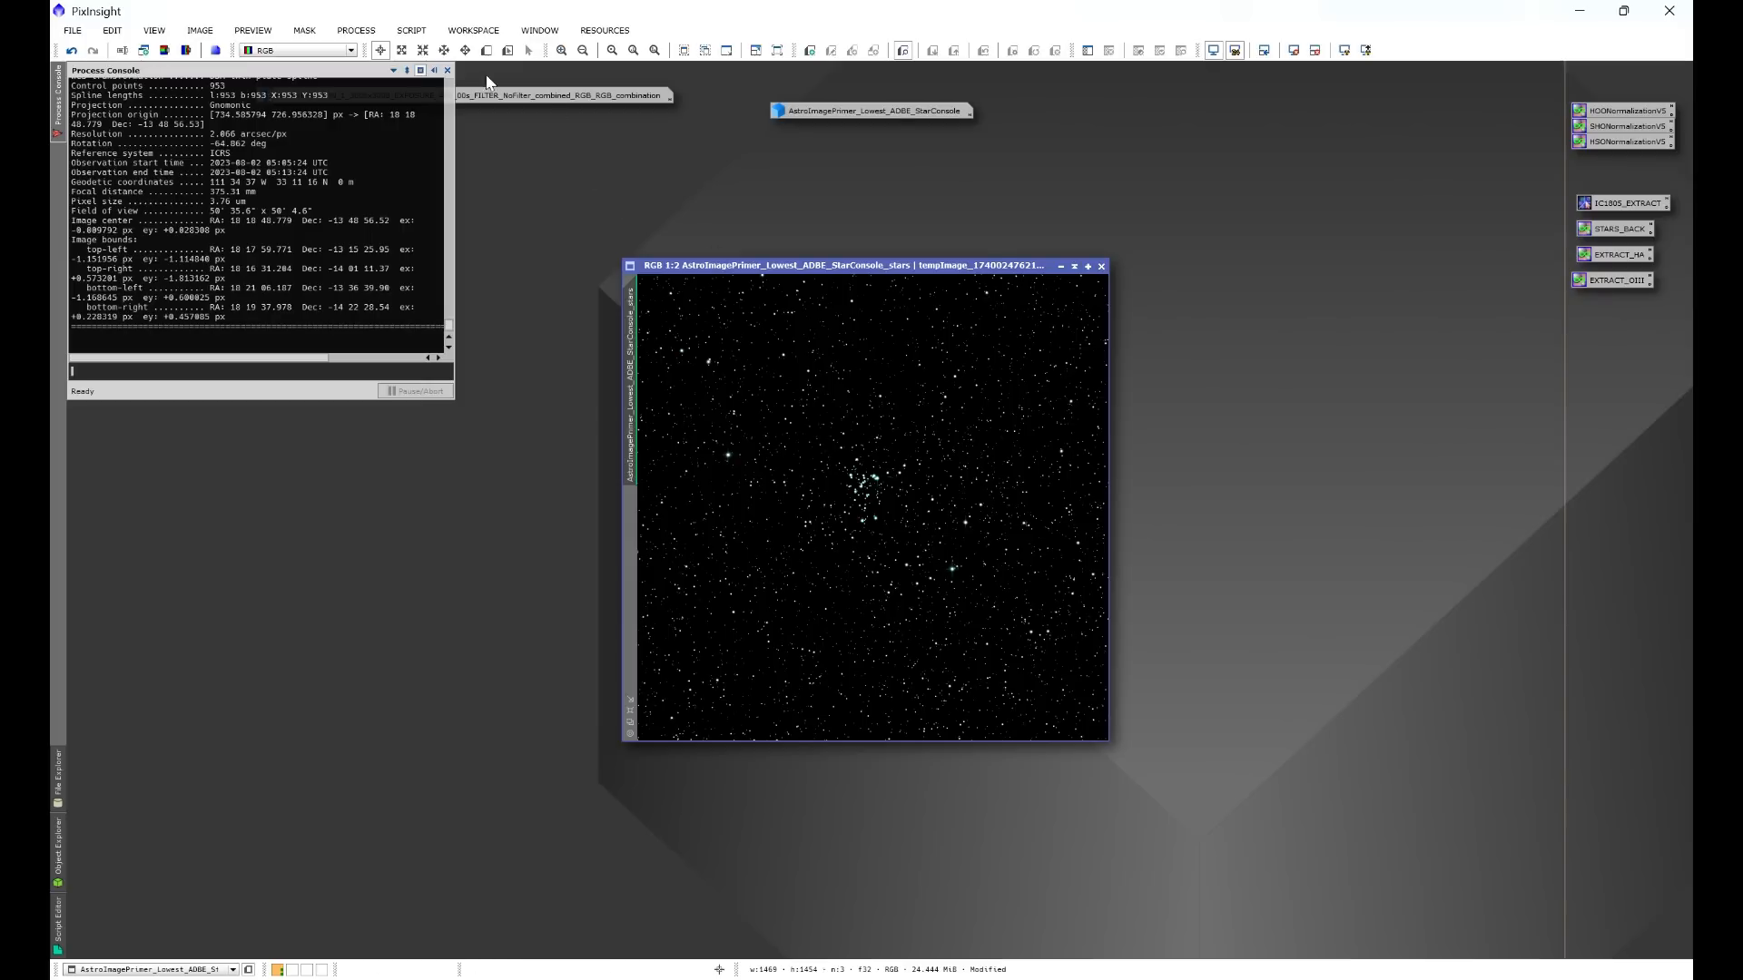
Step: Run the FindBackground script on the full stars image with its default search settings to generate a Background preview
click(448, 70)
drag(798, 265, 640, 240)
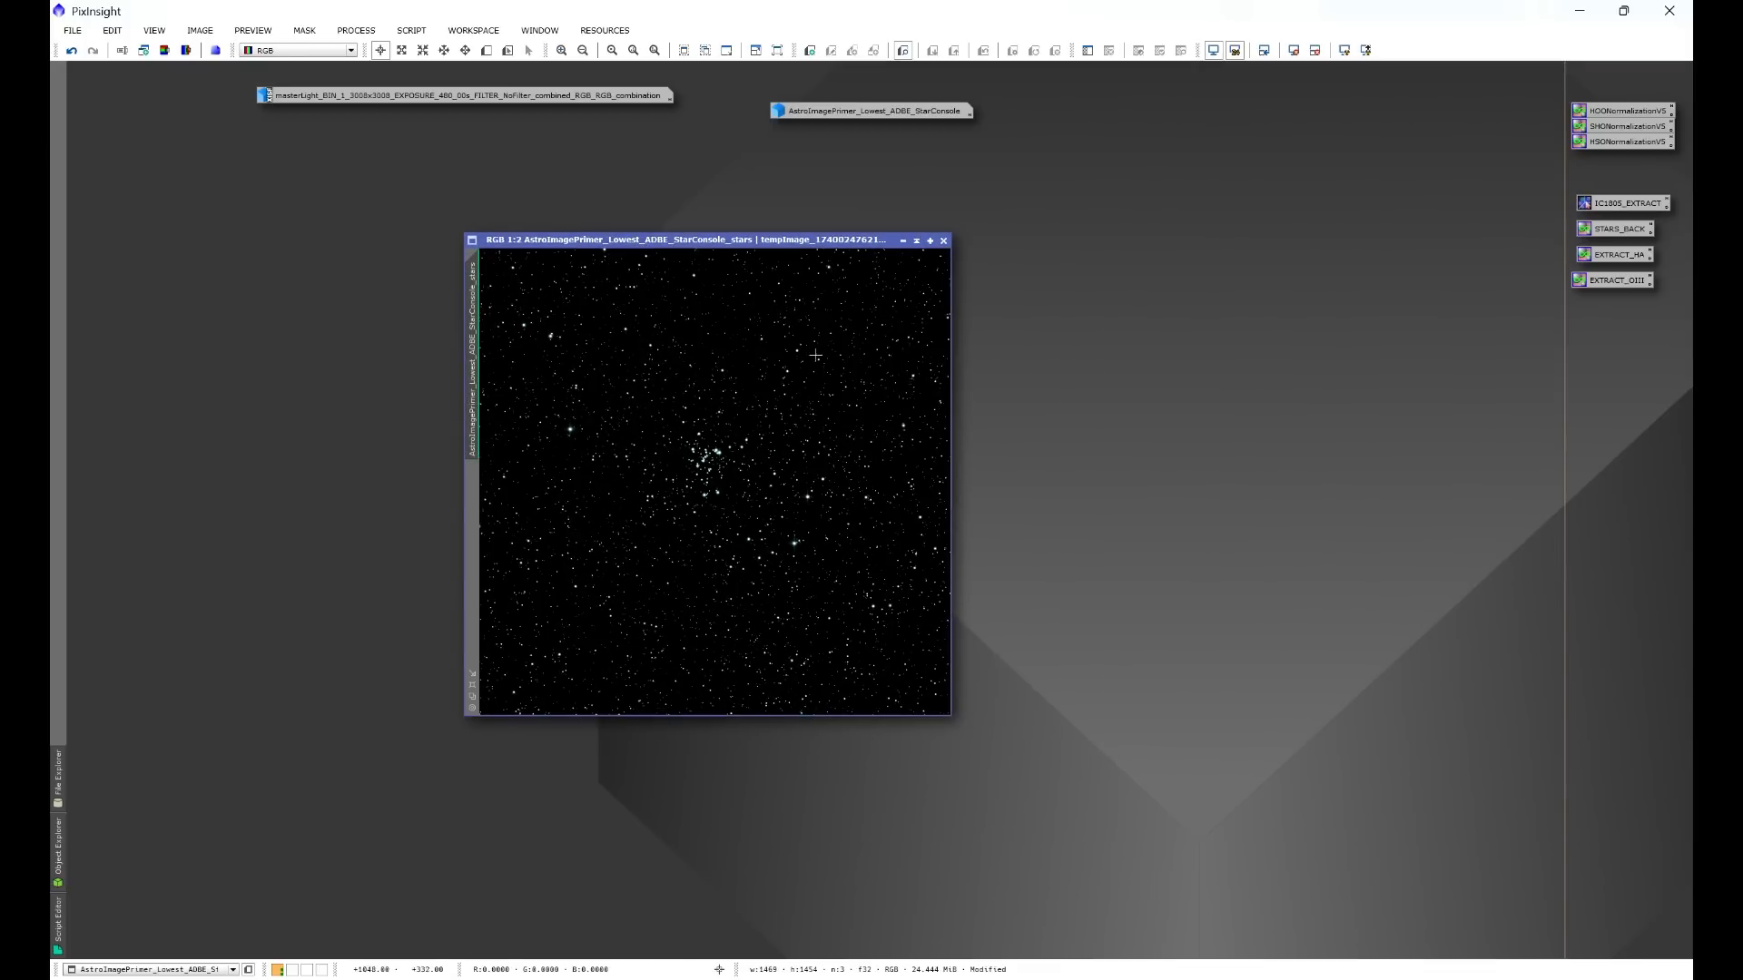
click(409, 30)
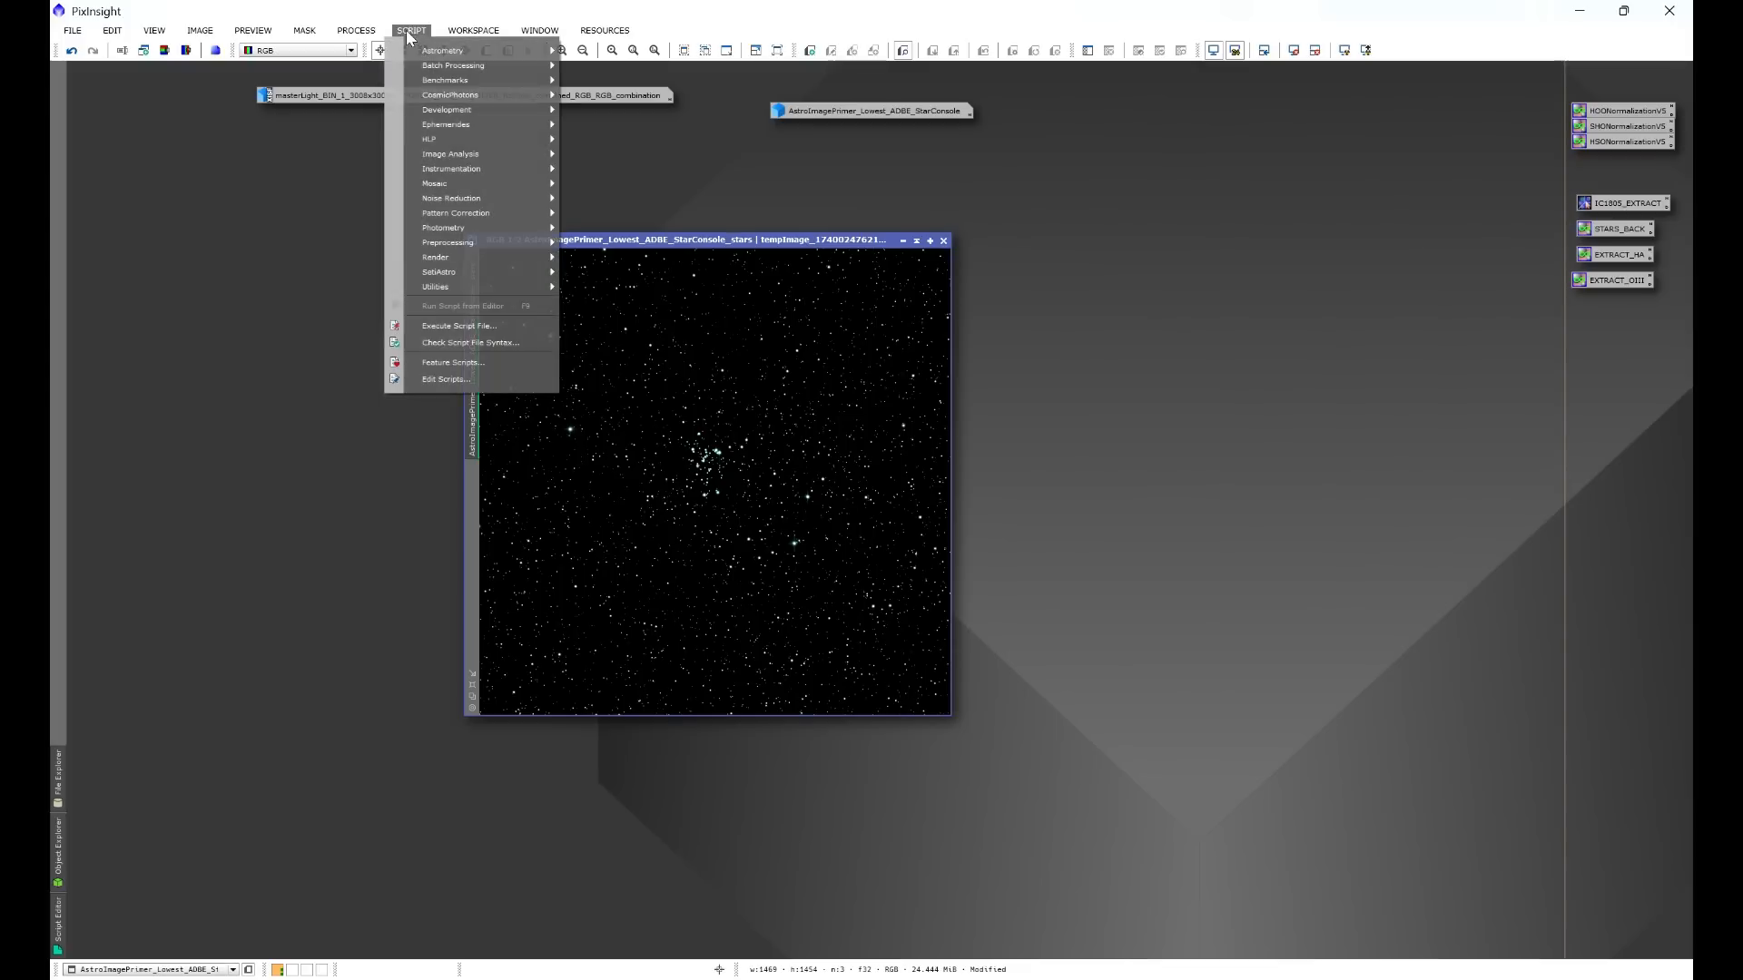
mouse_move(453, 271)
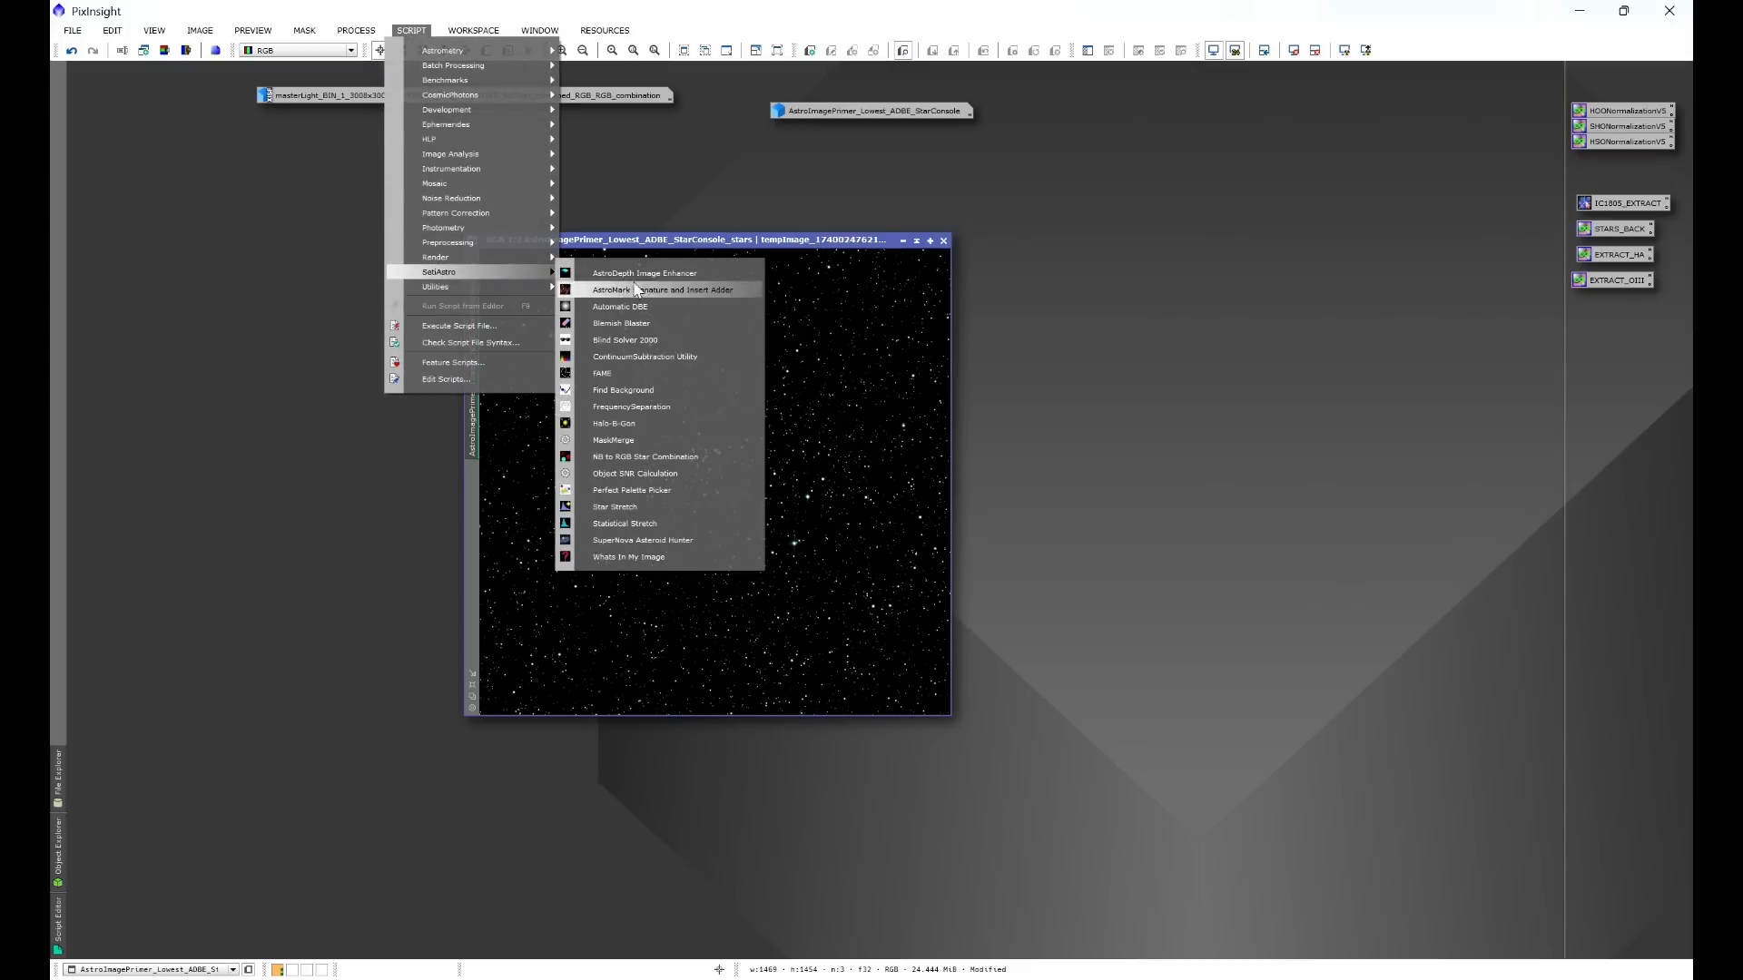
click(635, 390)
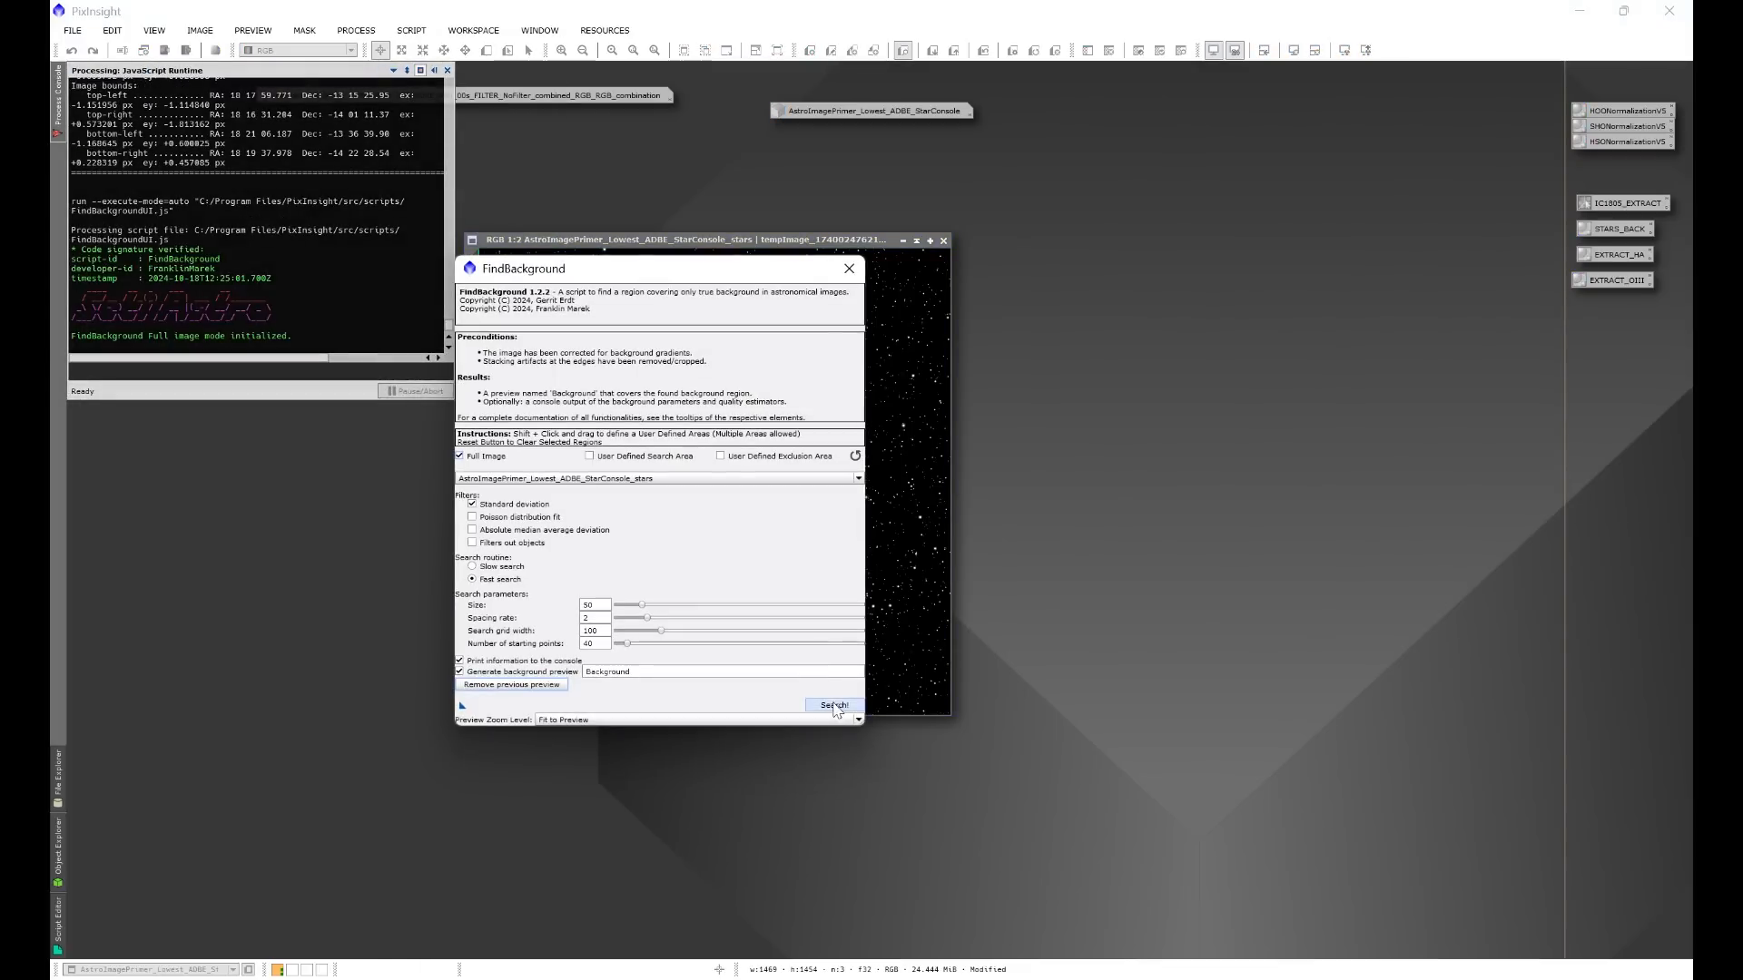
click(836, 706)
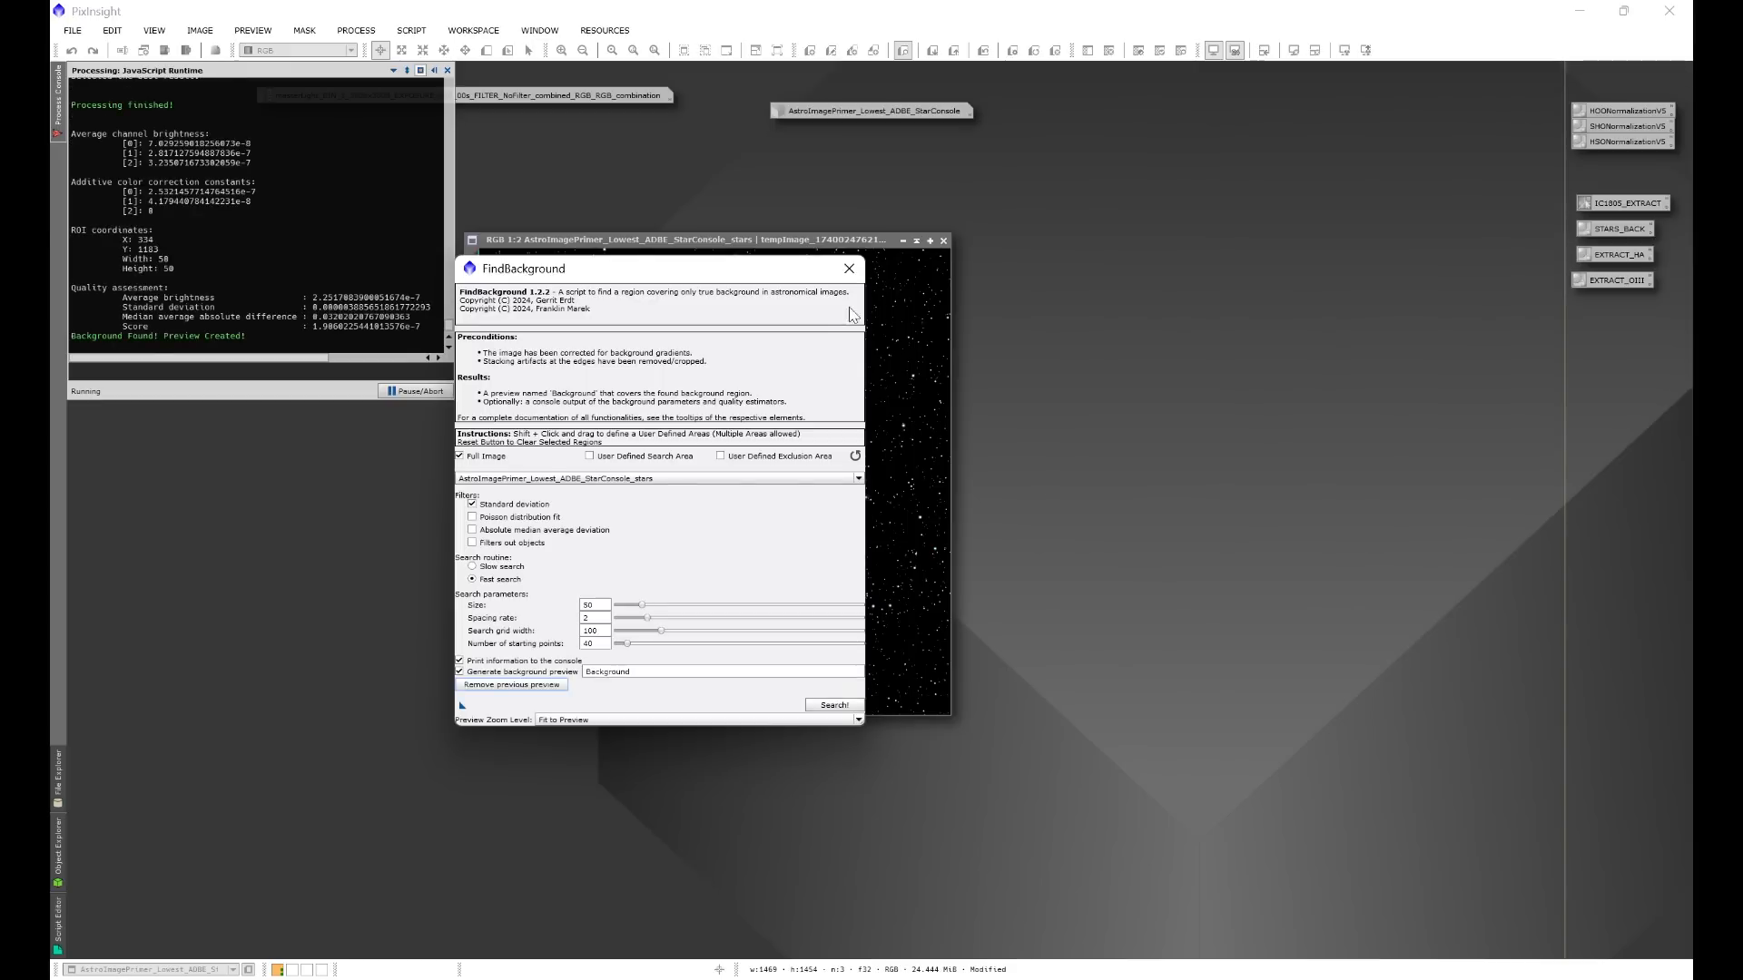
click(849, 268)
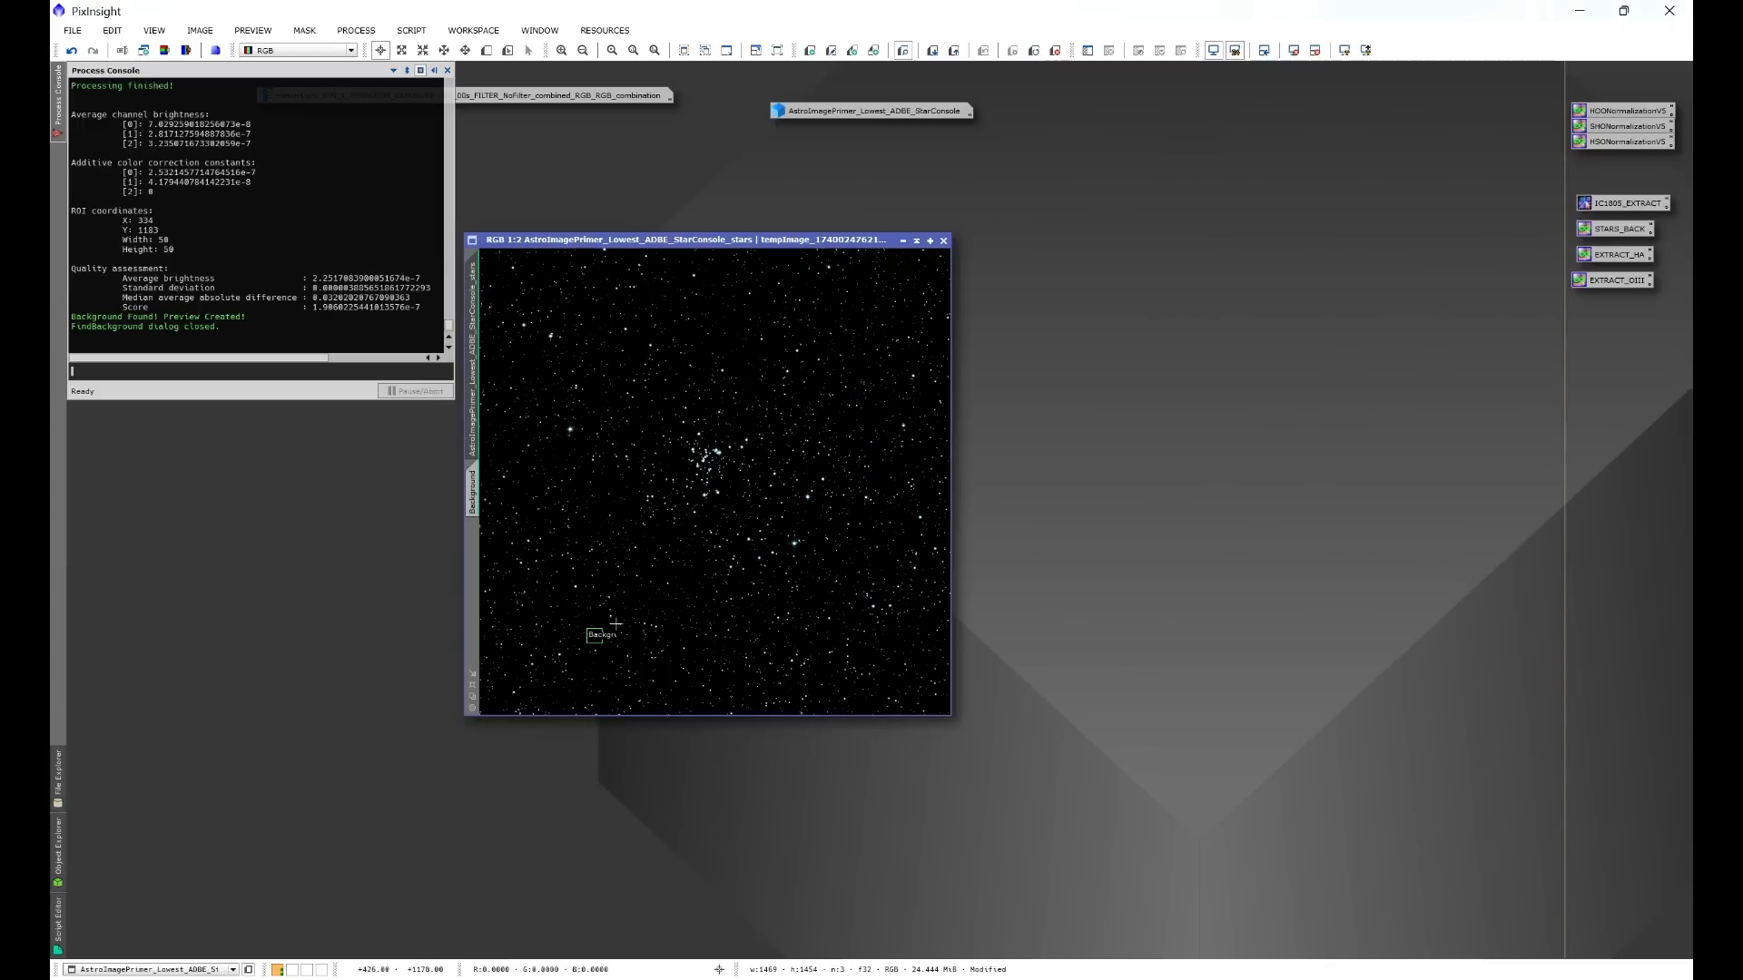
Step: Set up SpectrophotometricColorCalibration with the Sony IMX411/455/461/533/571 QE curve and the Sony CMOS UVIRcut / Opt. L-Ultimate filters for red, green and blue
click(357, 31)
mouse_move(377, 56)
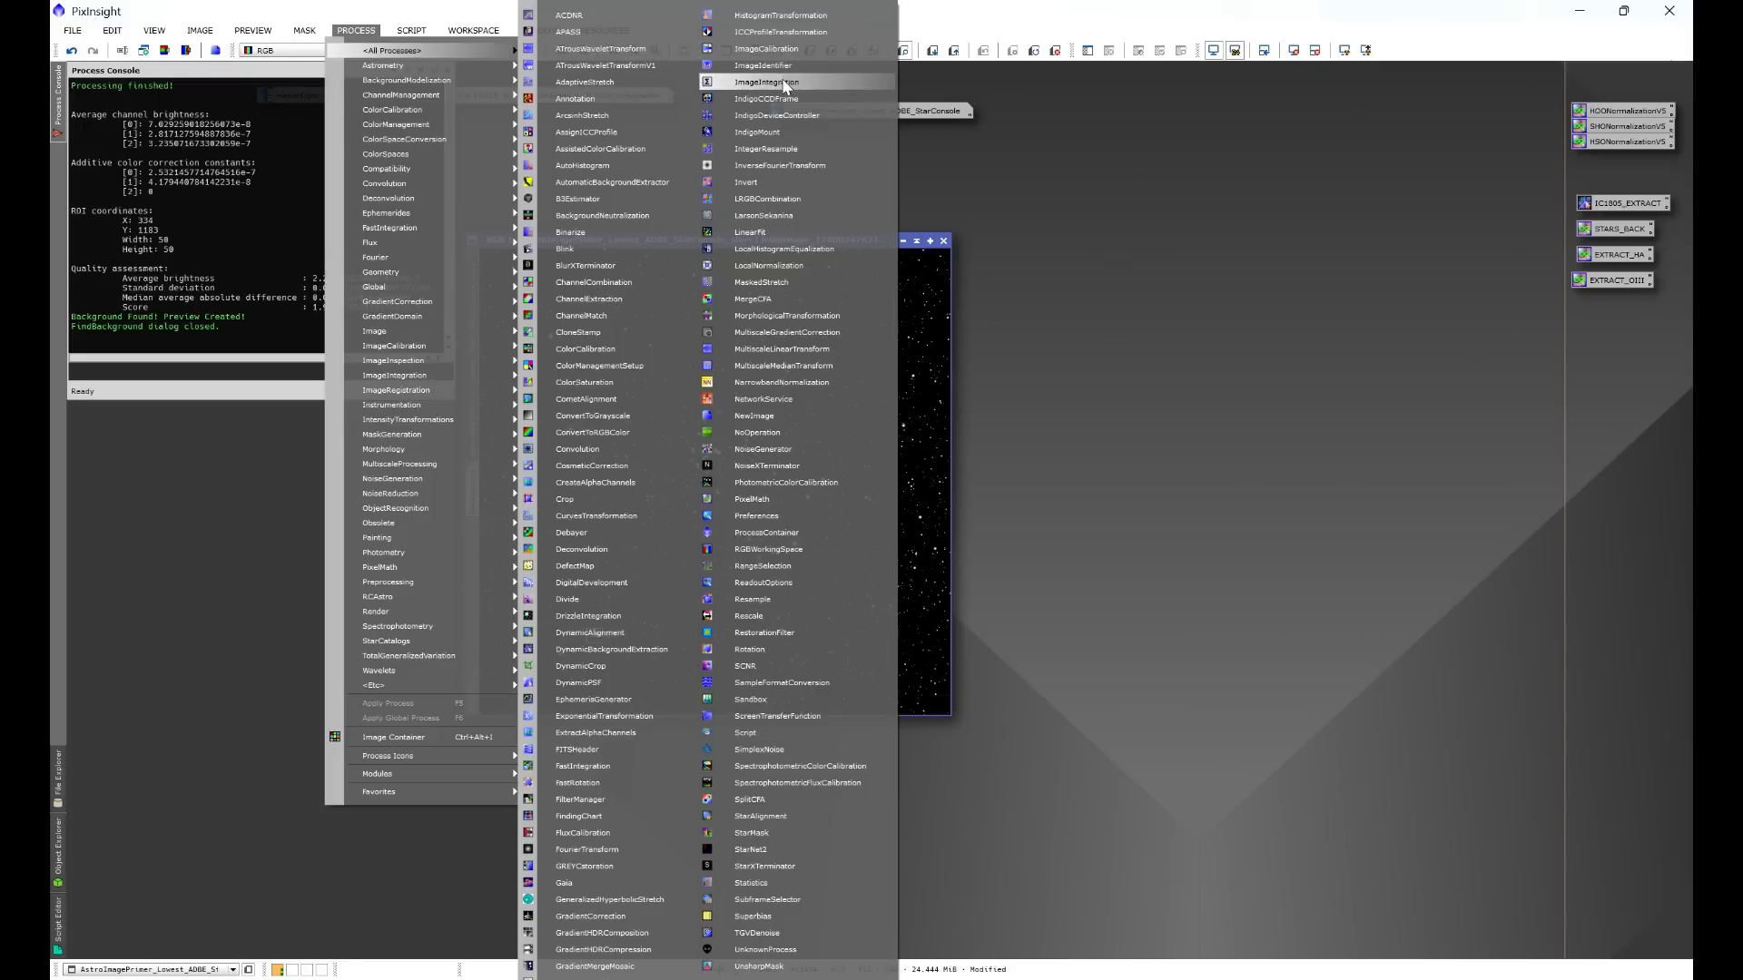
click(777, 765)
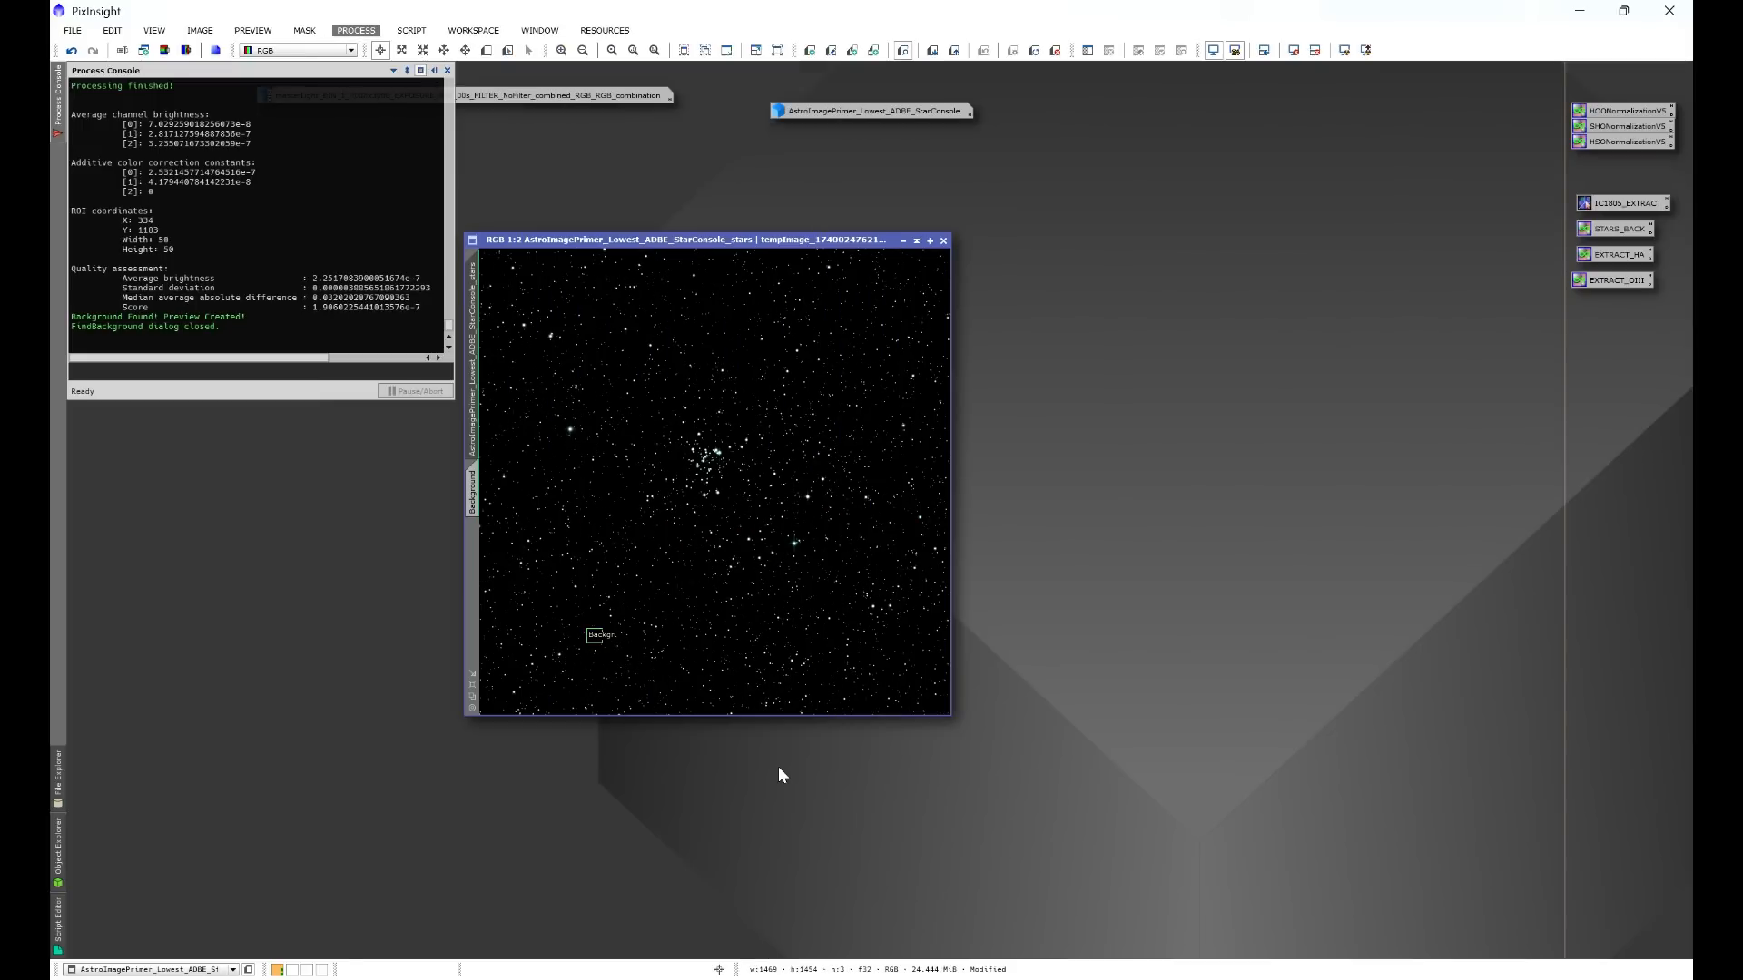
drag(1155, 126, 1081, 290)
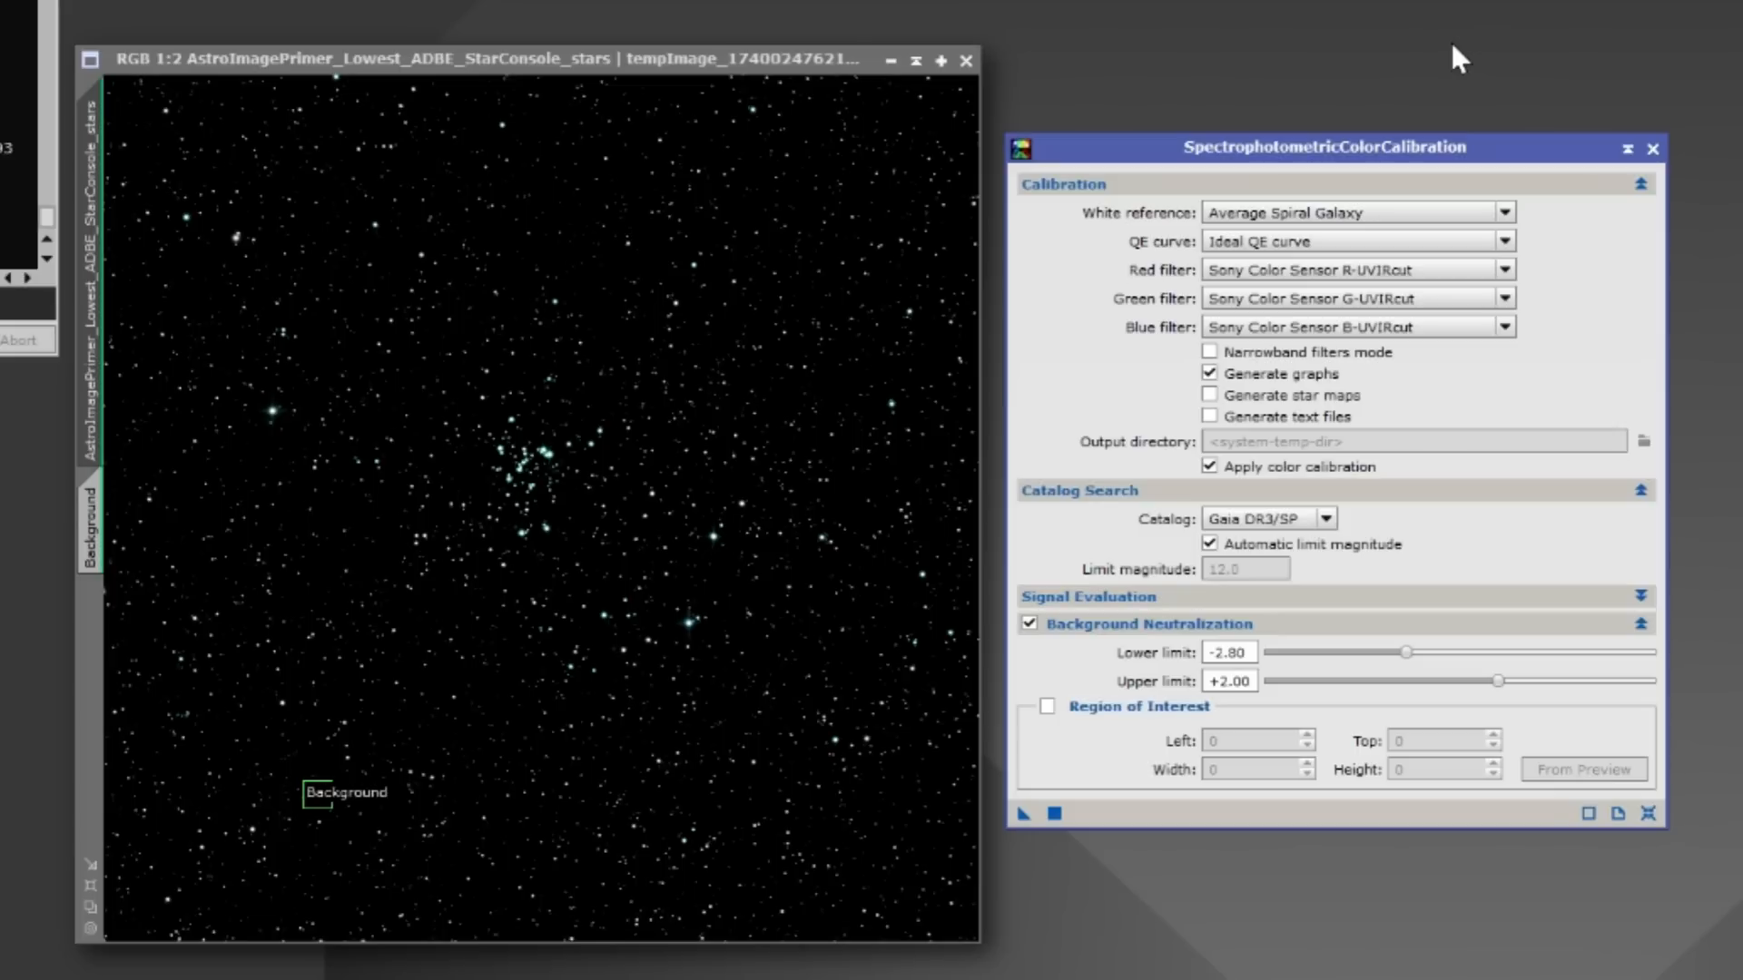
click(1249, 232)
click(1354, 517)
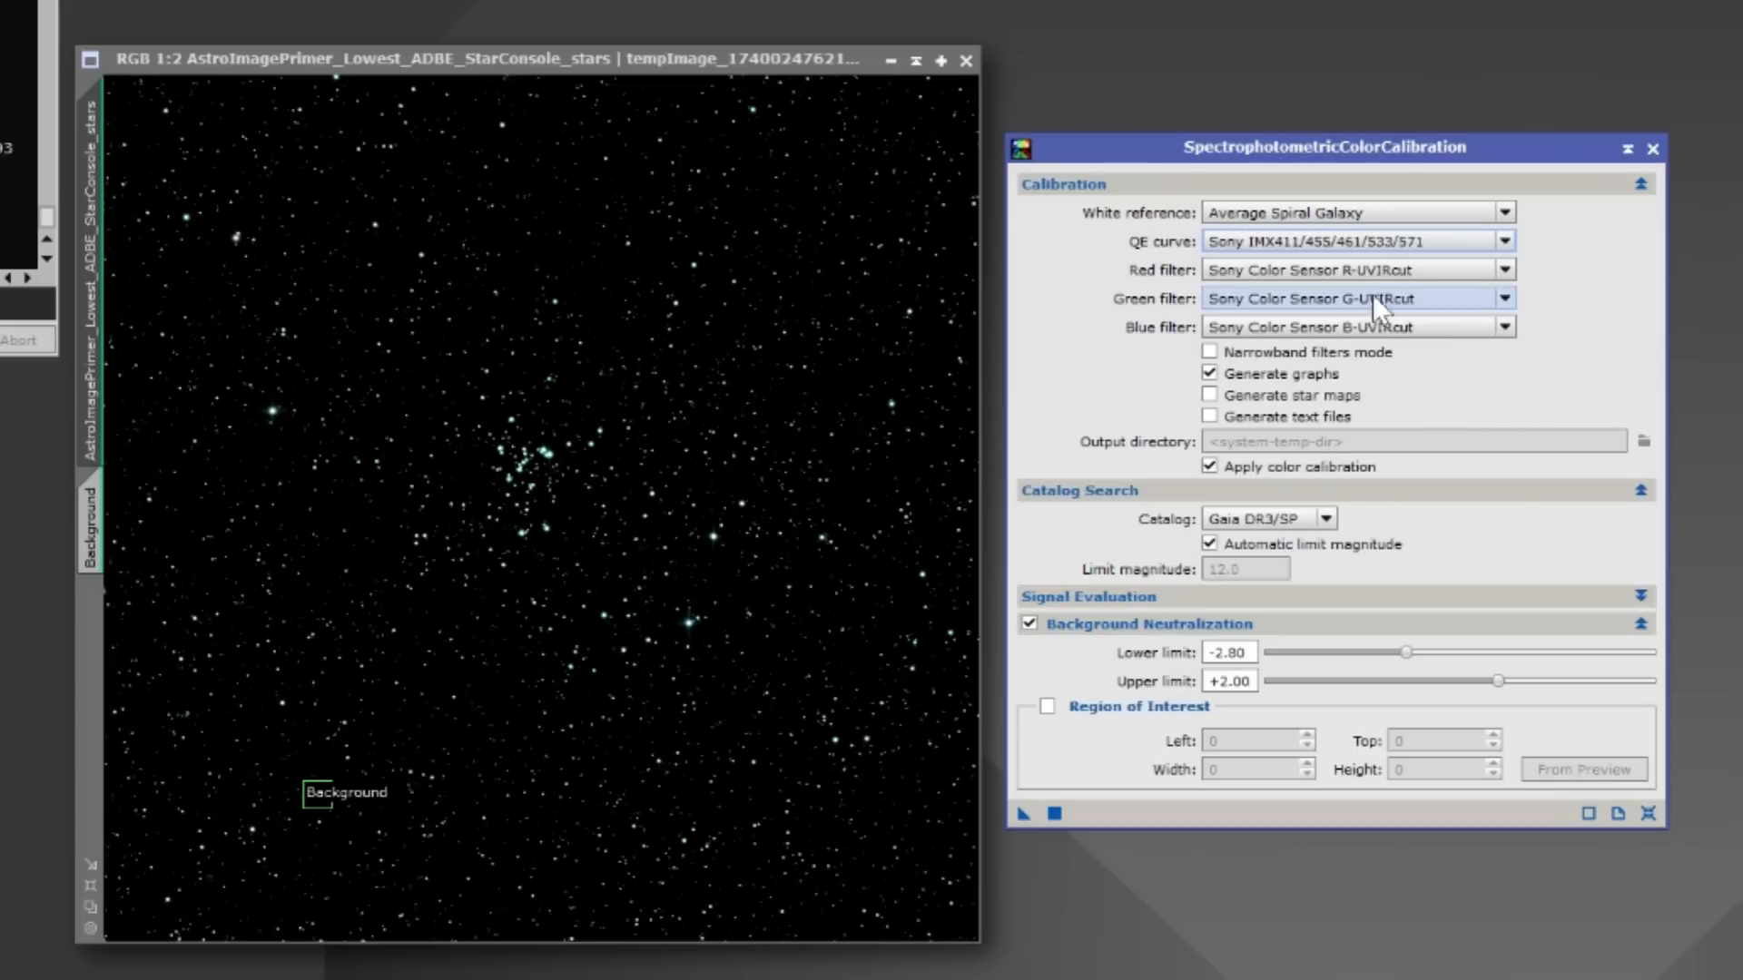
click(1378, 272)
click(1418, 567)
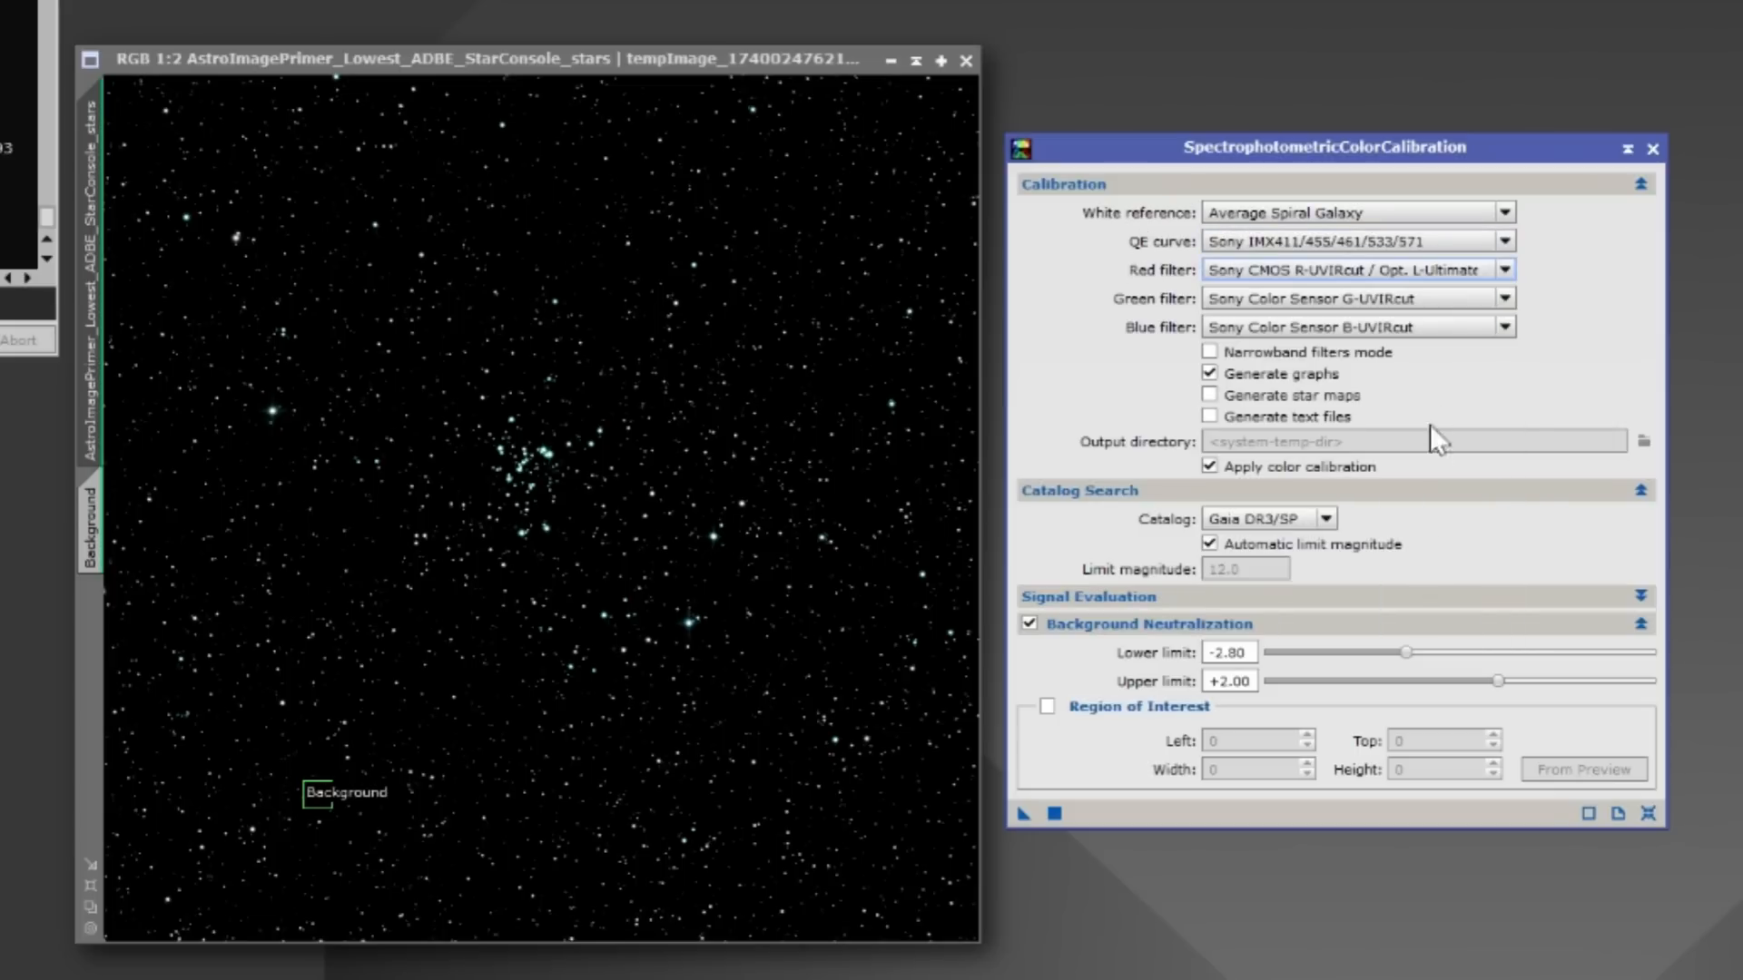
click(1431, 300)
click(1434, 598)
click(1429, 329)
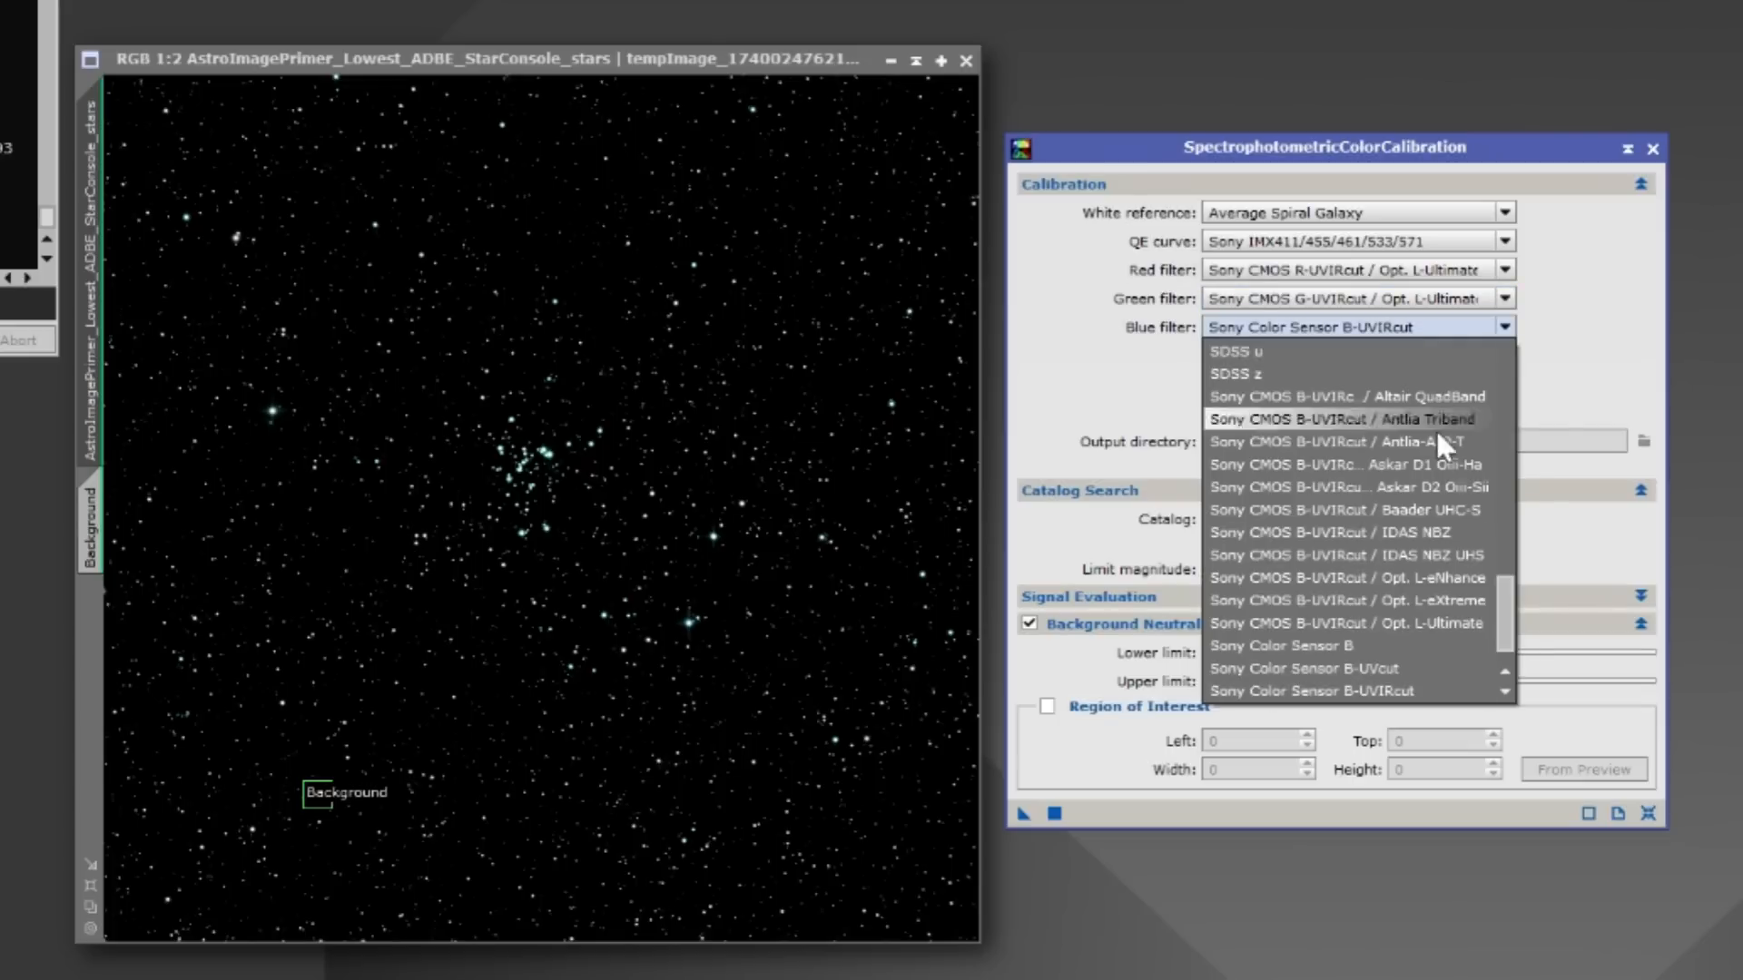
click(1441, 623)
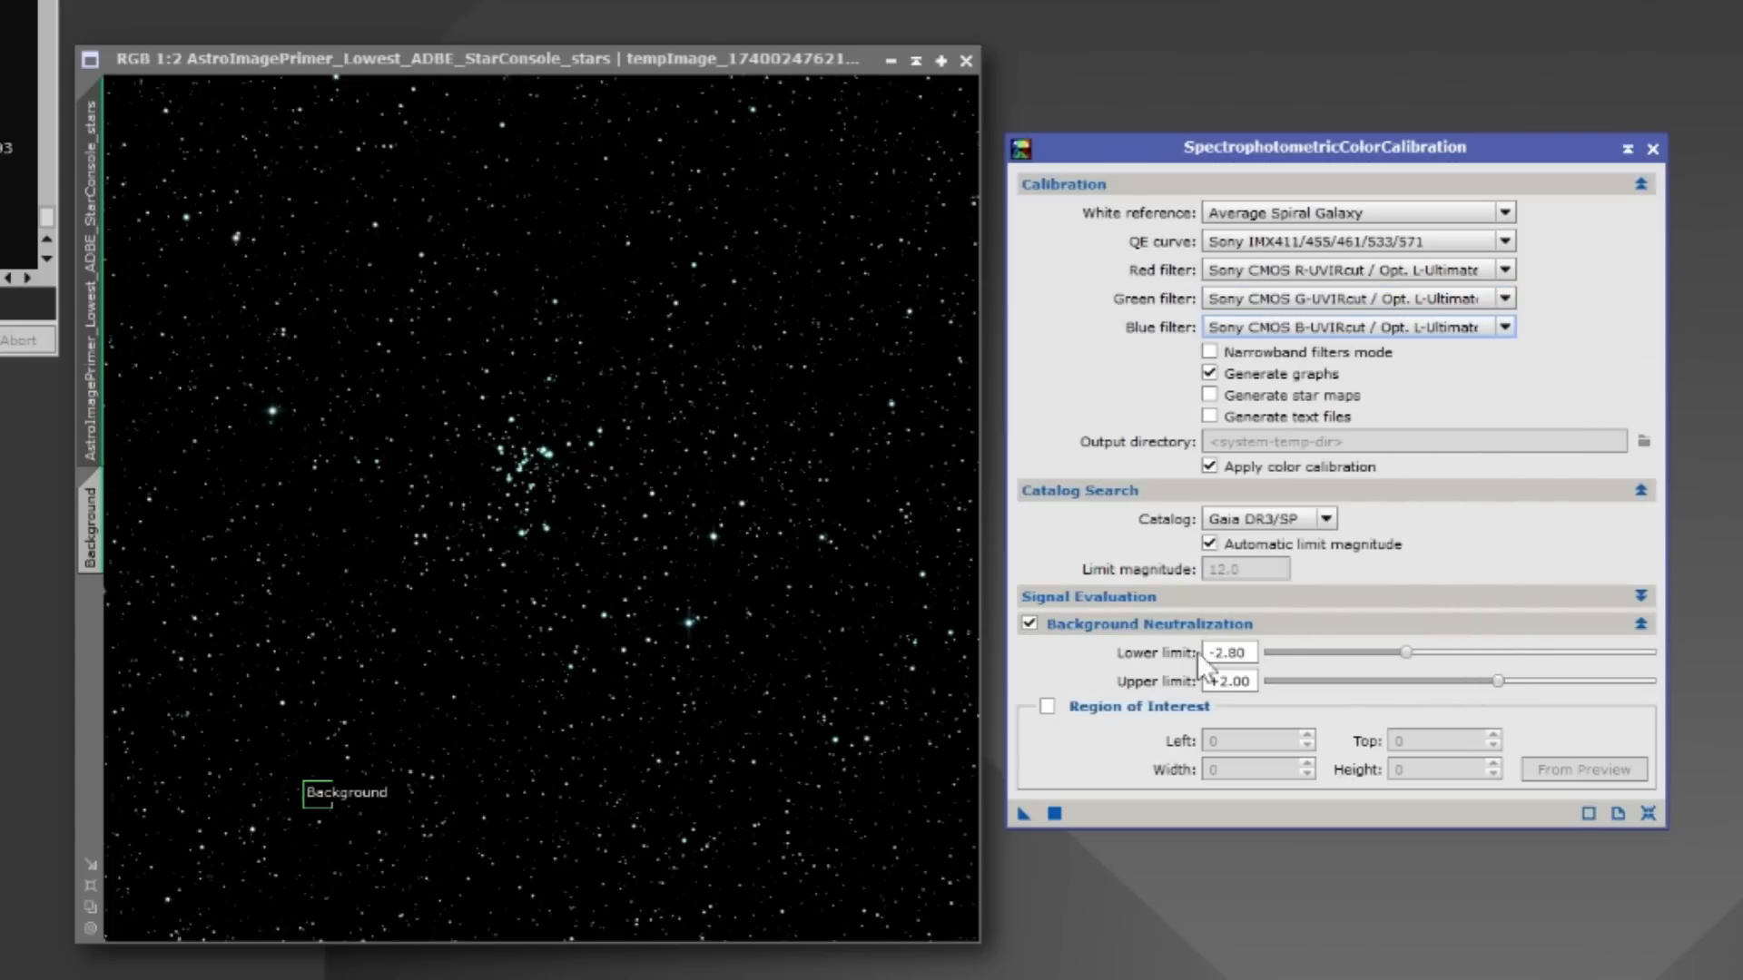
Step: Enable the background neutralization region of interest and take its coordinates from the stars image's Background preview
click(1048, 706)
click(1590, 769)
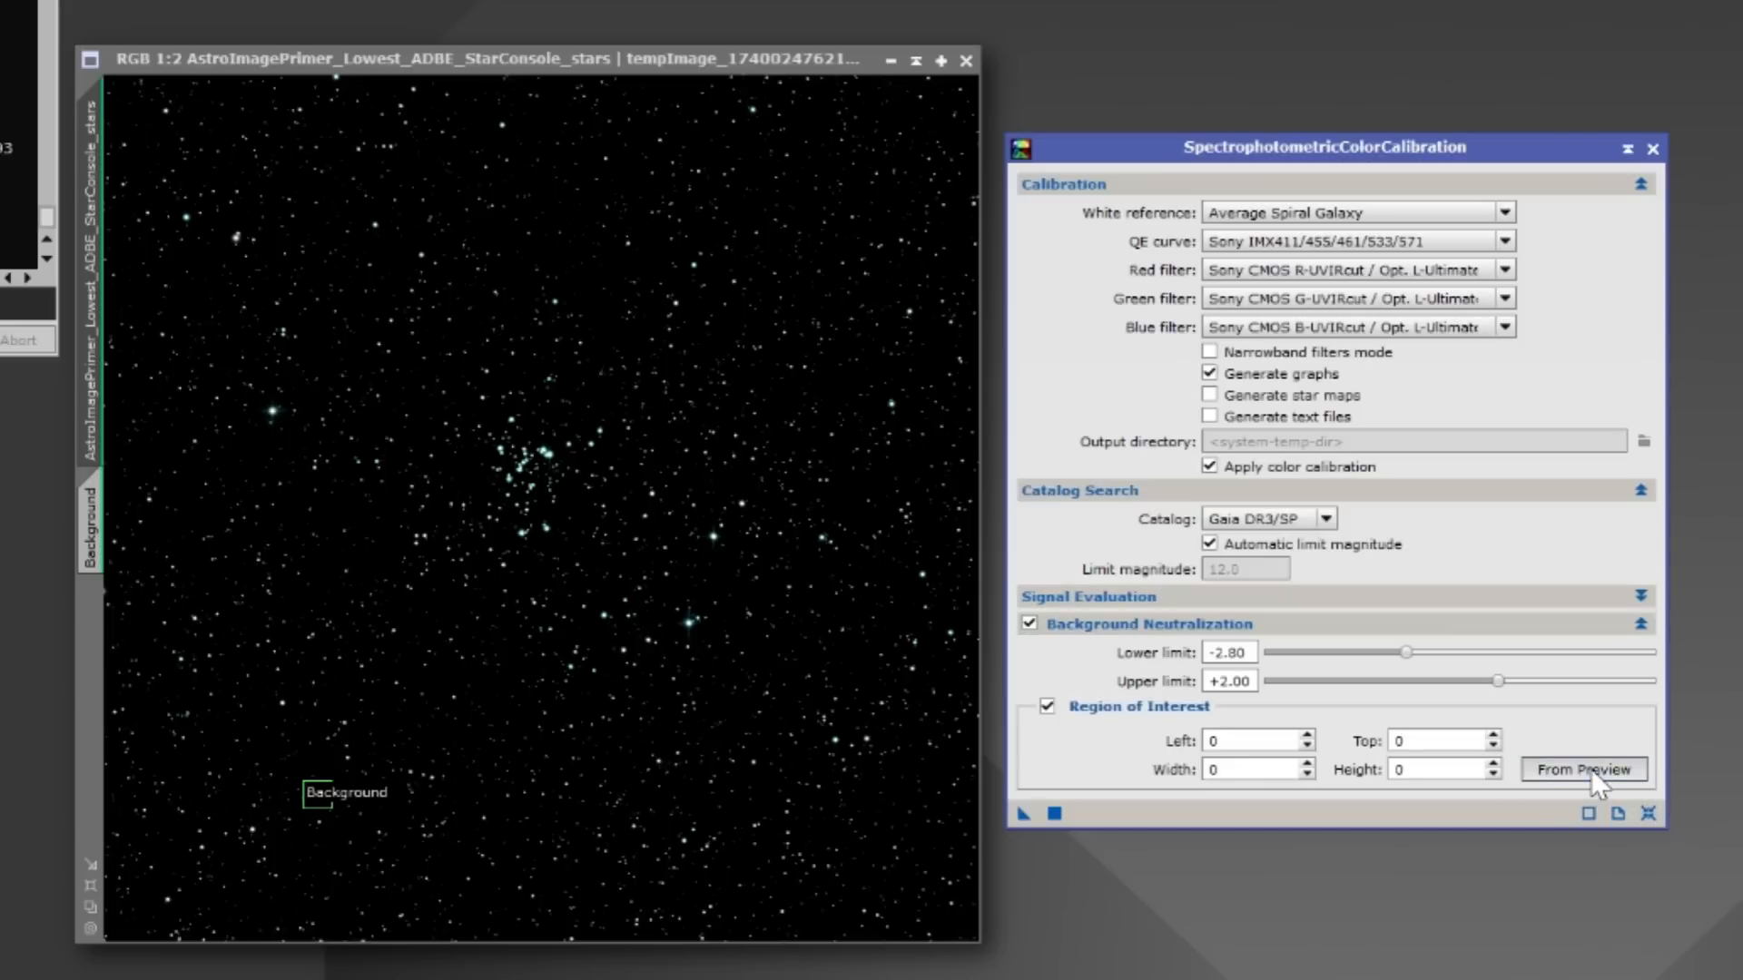
click(976, 536)
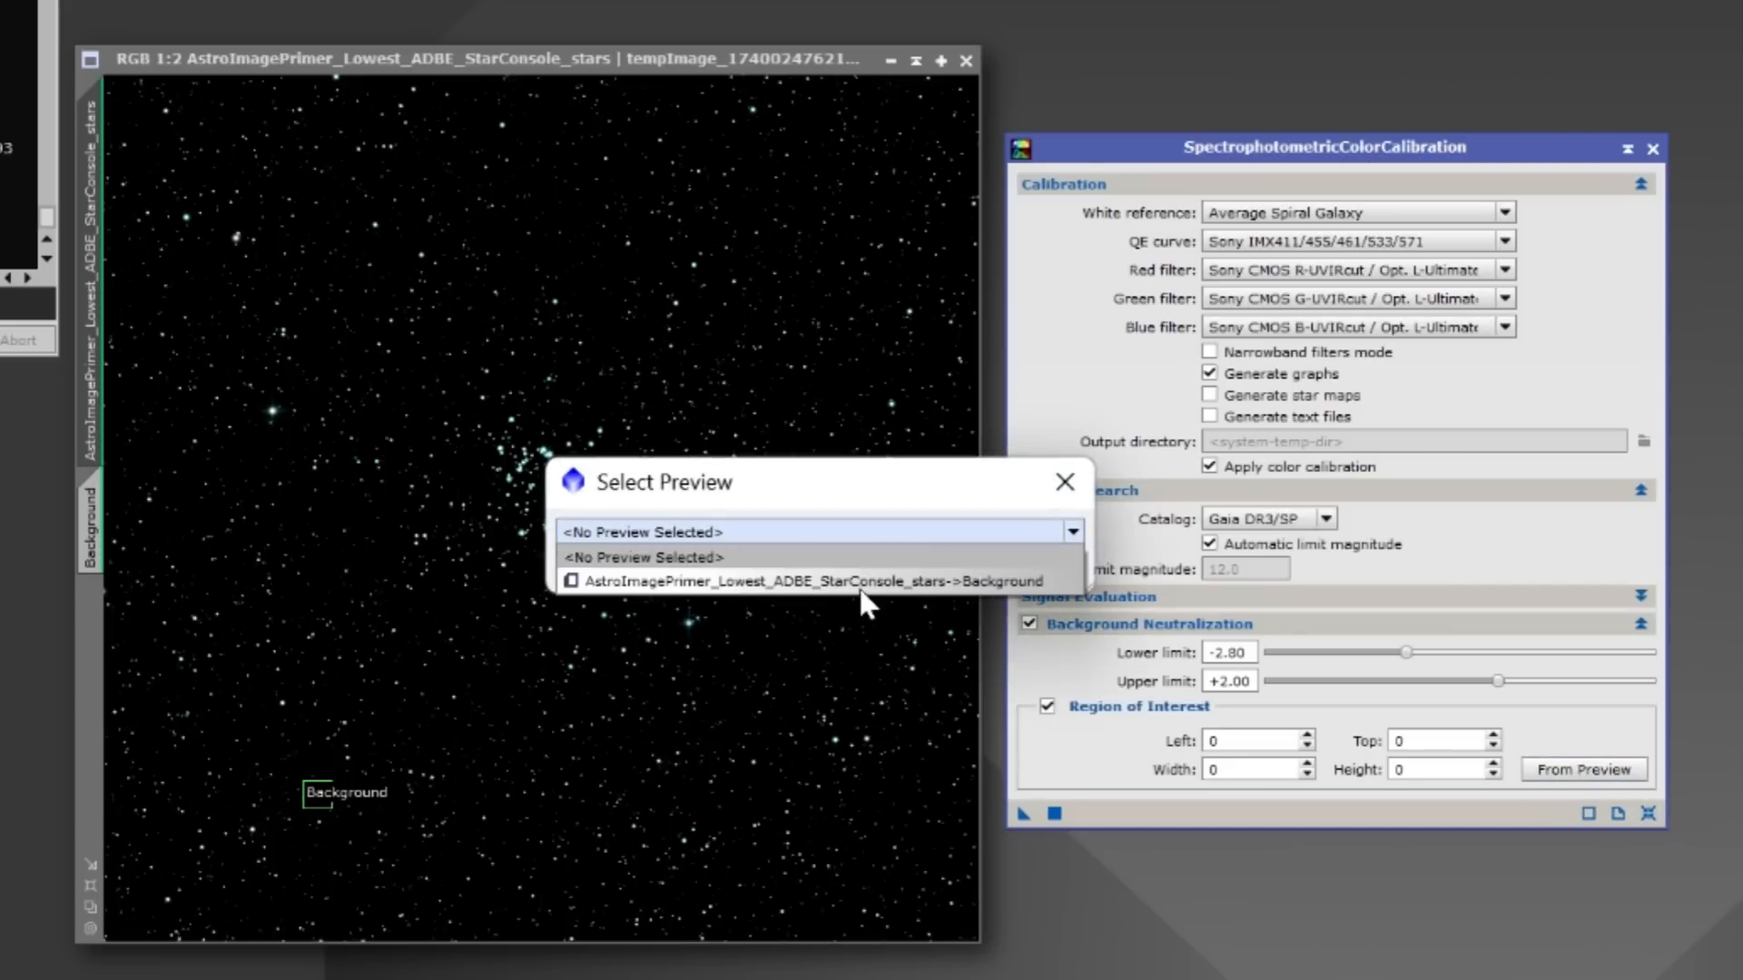
click(864, 581)
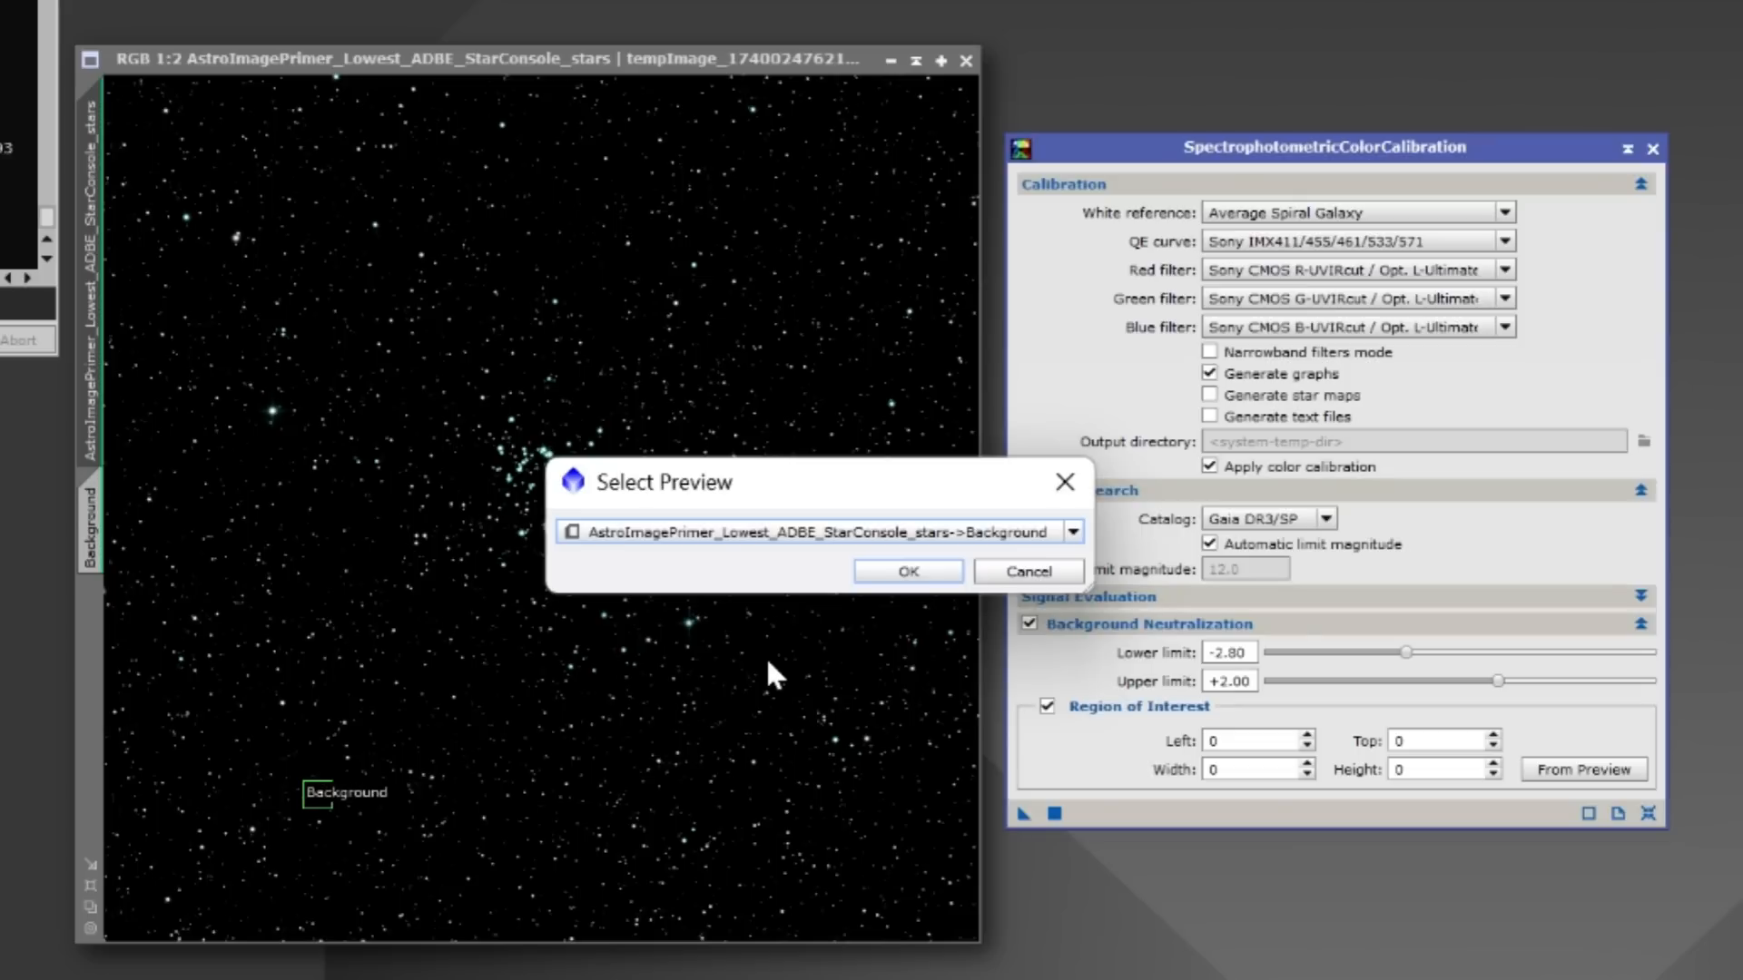
click(904, 570)
Step: Apply the color calibration to the stars image, close the graph, process and console windows, and delete all previews
drag(1023, 813, 700, 771)
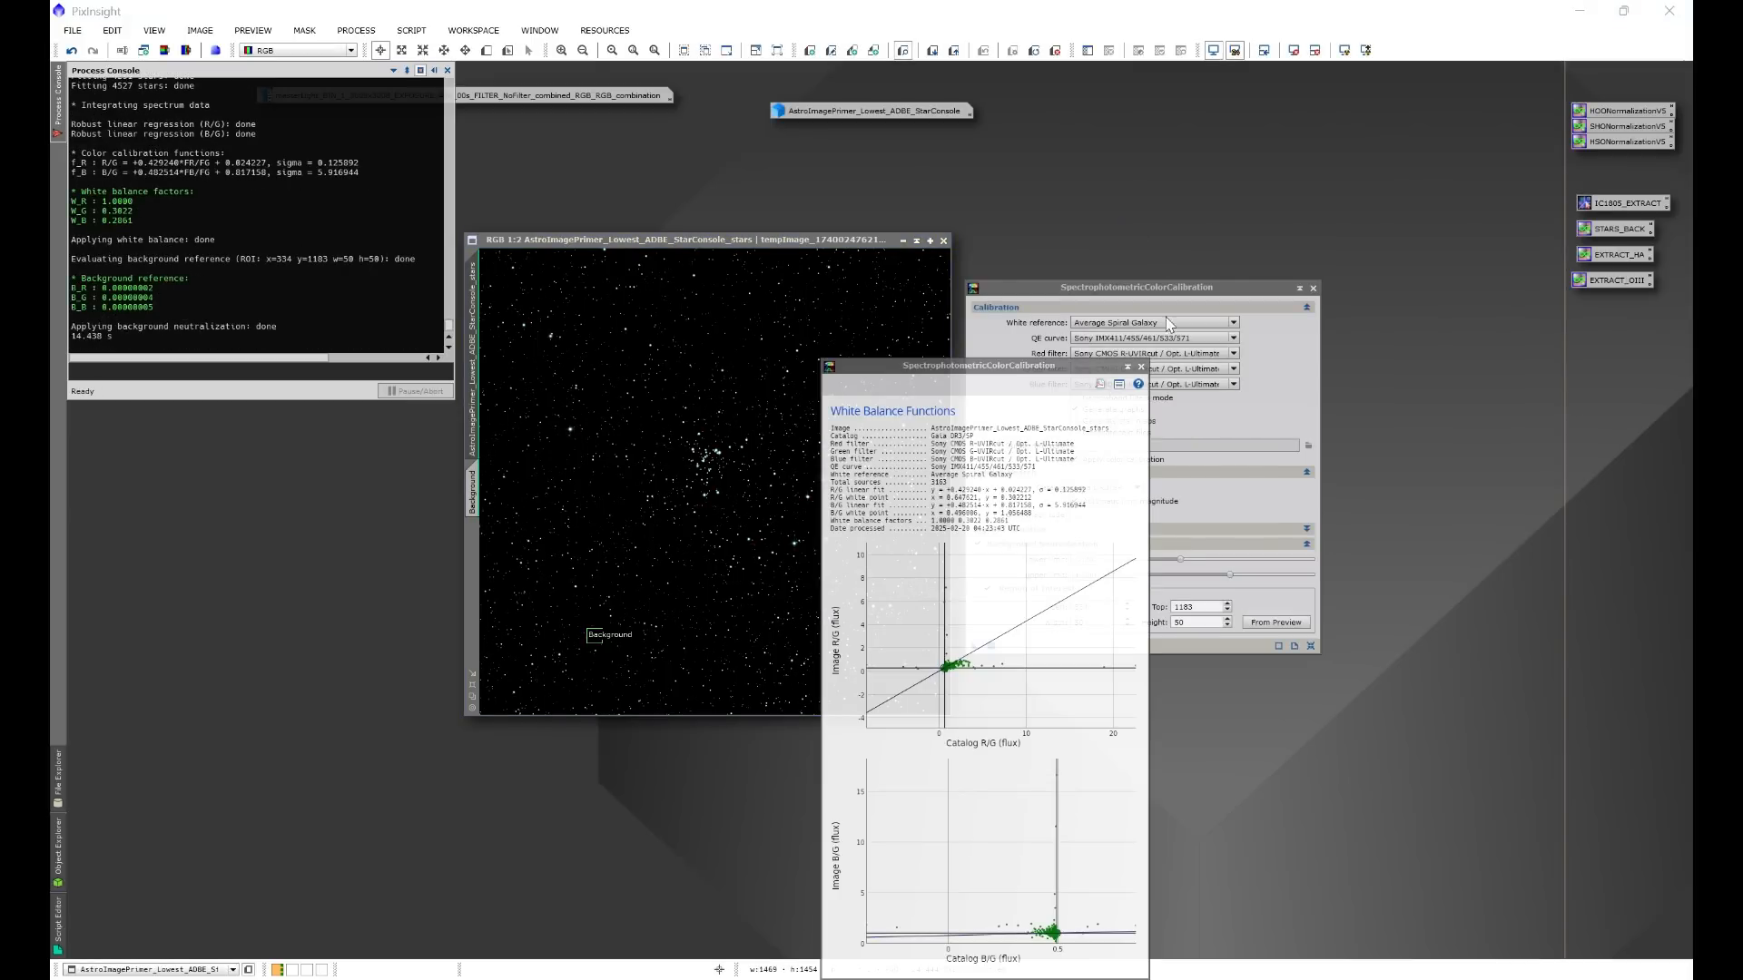
click(1141, 366)
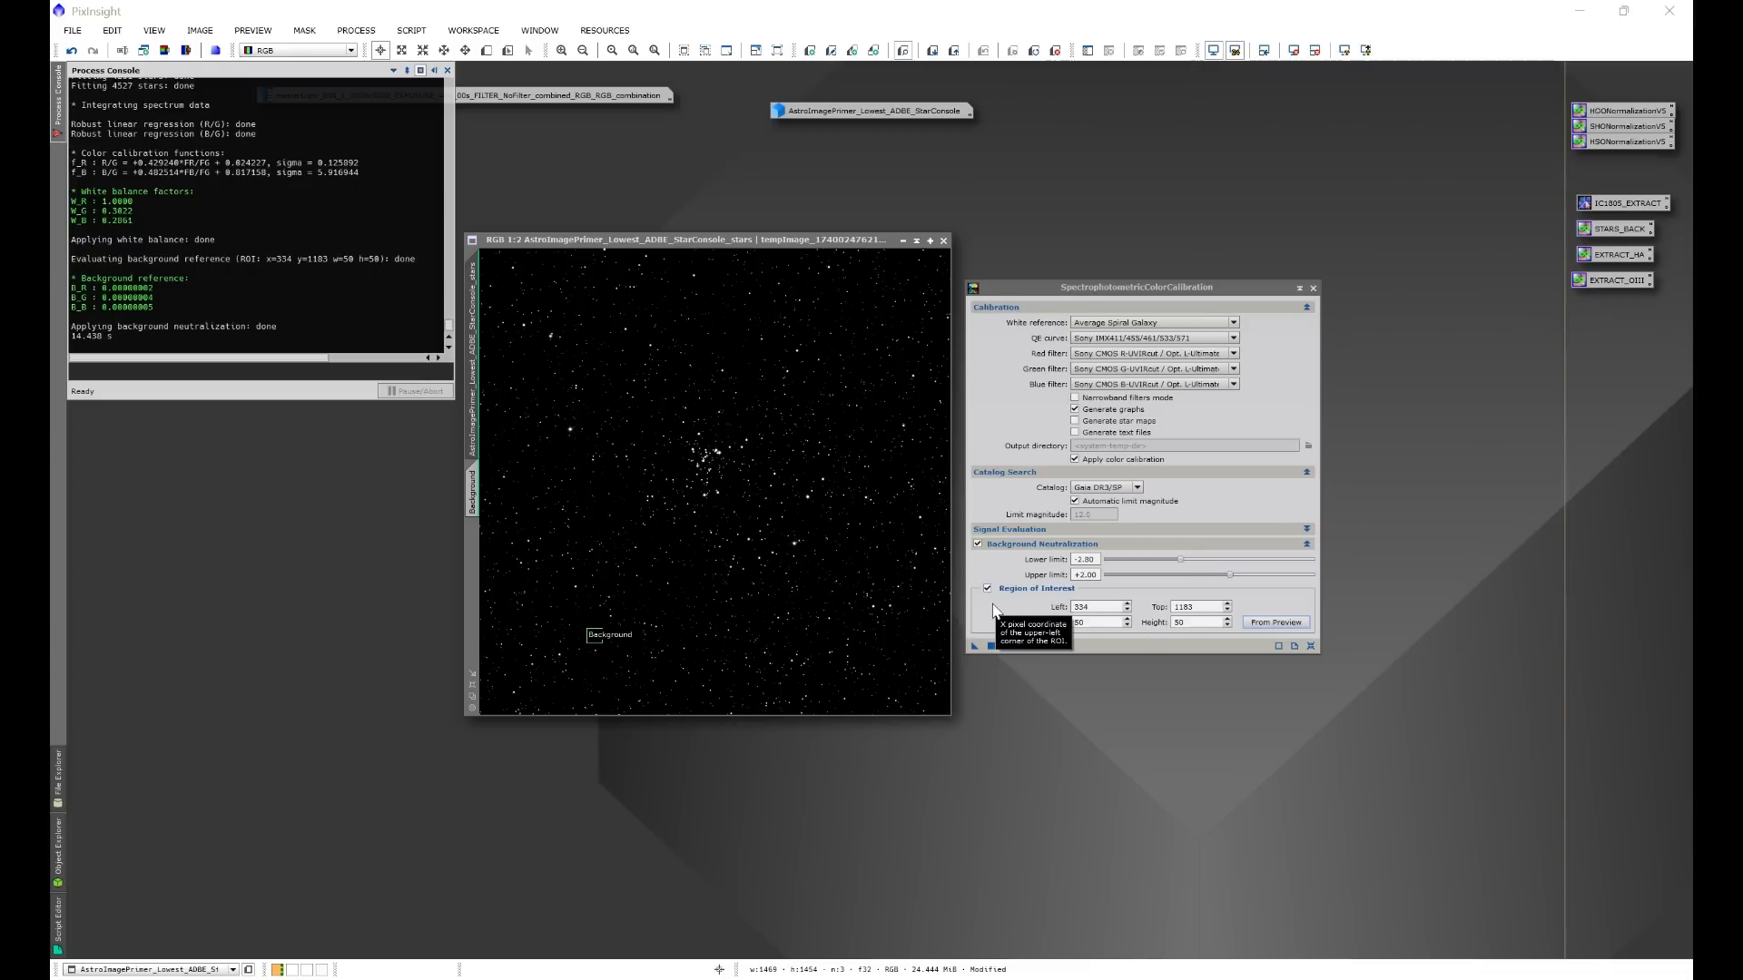
click(1313, 290)
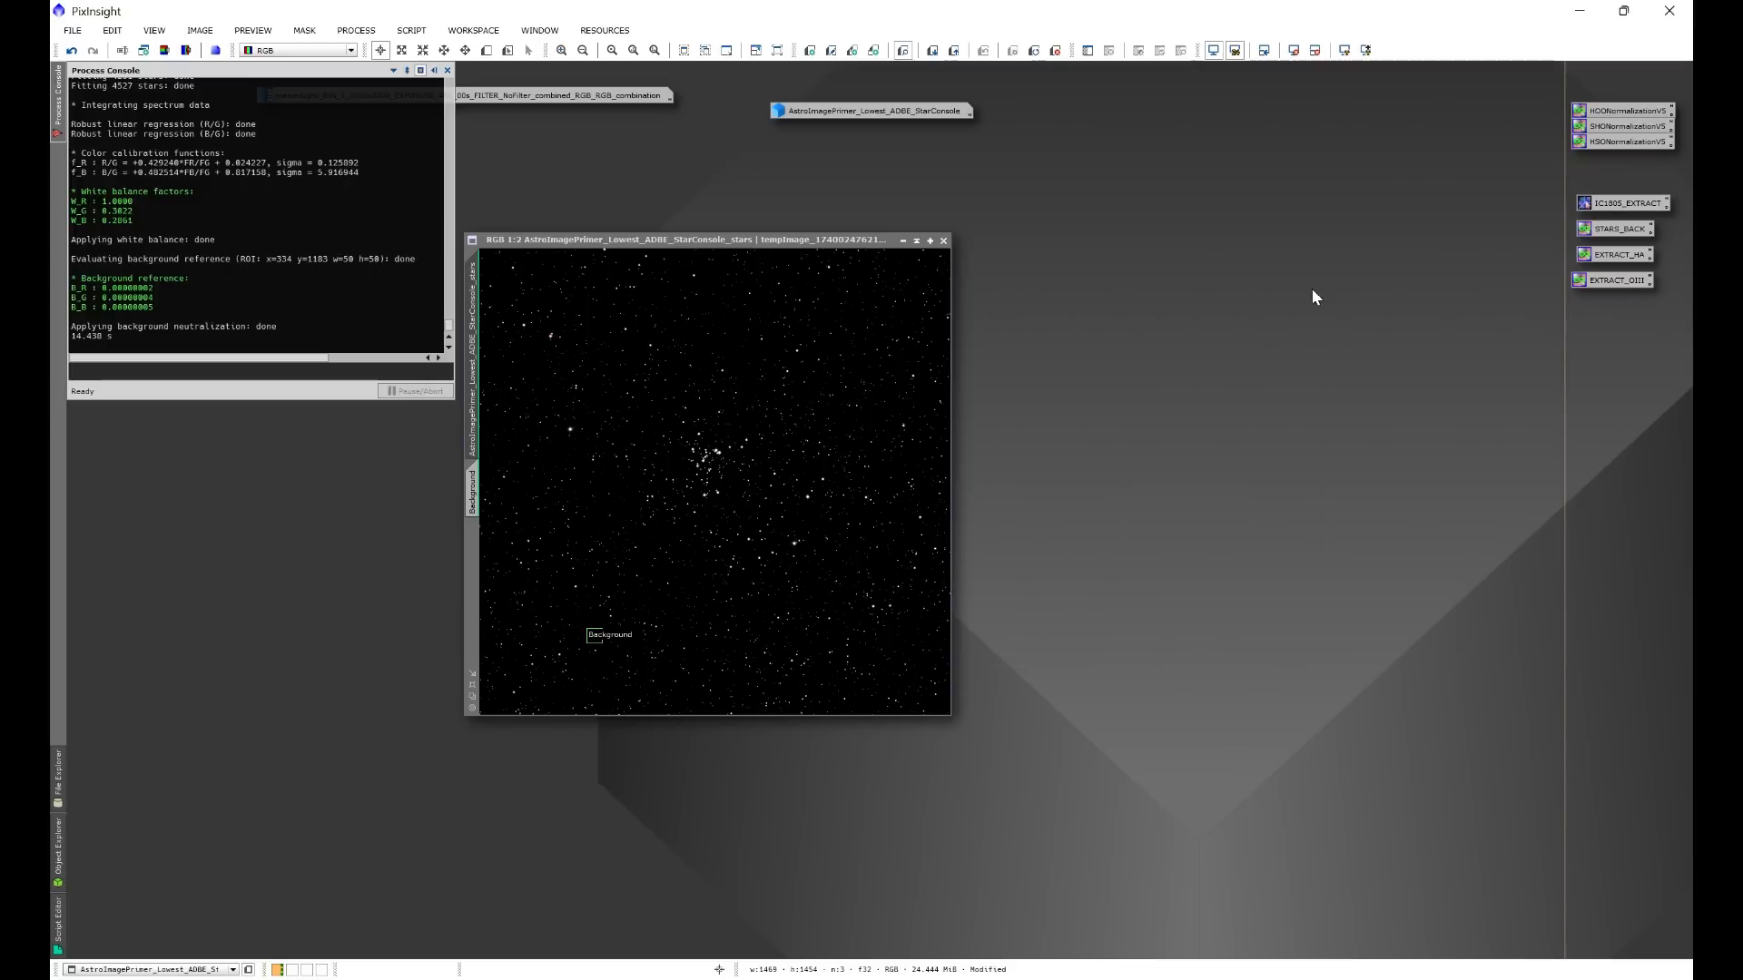
click(448, 70)
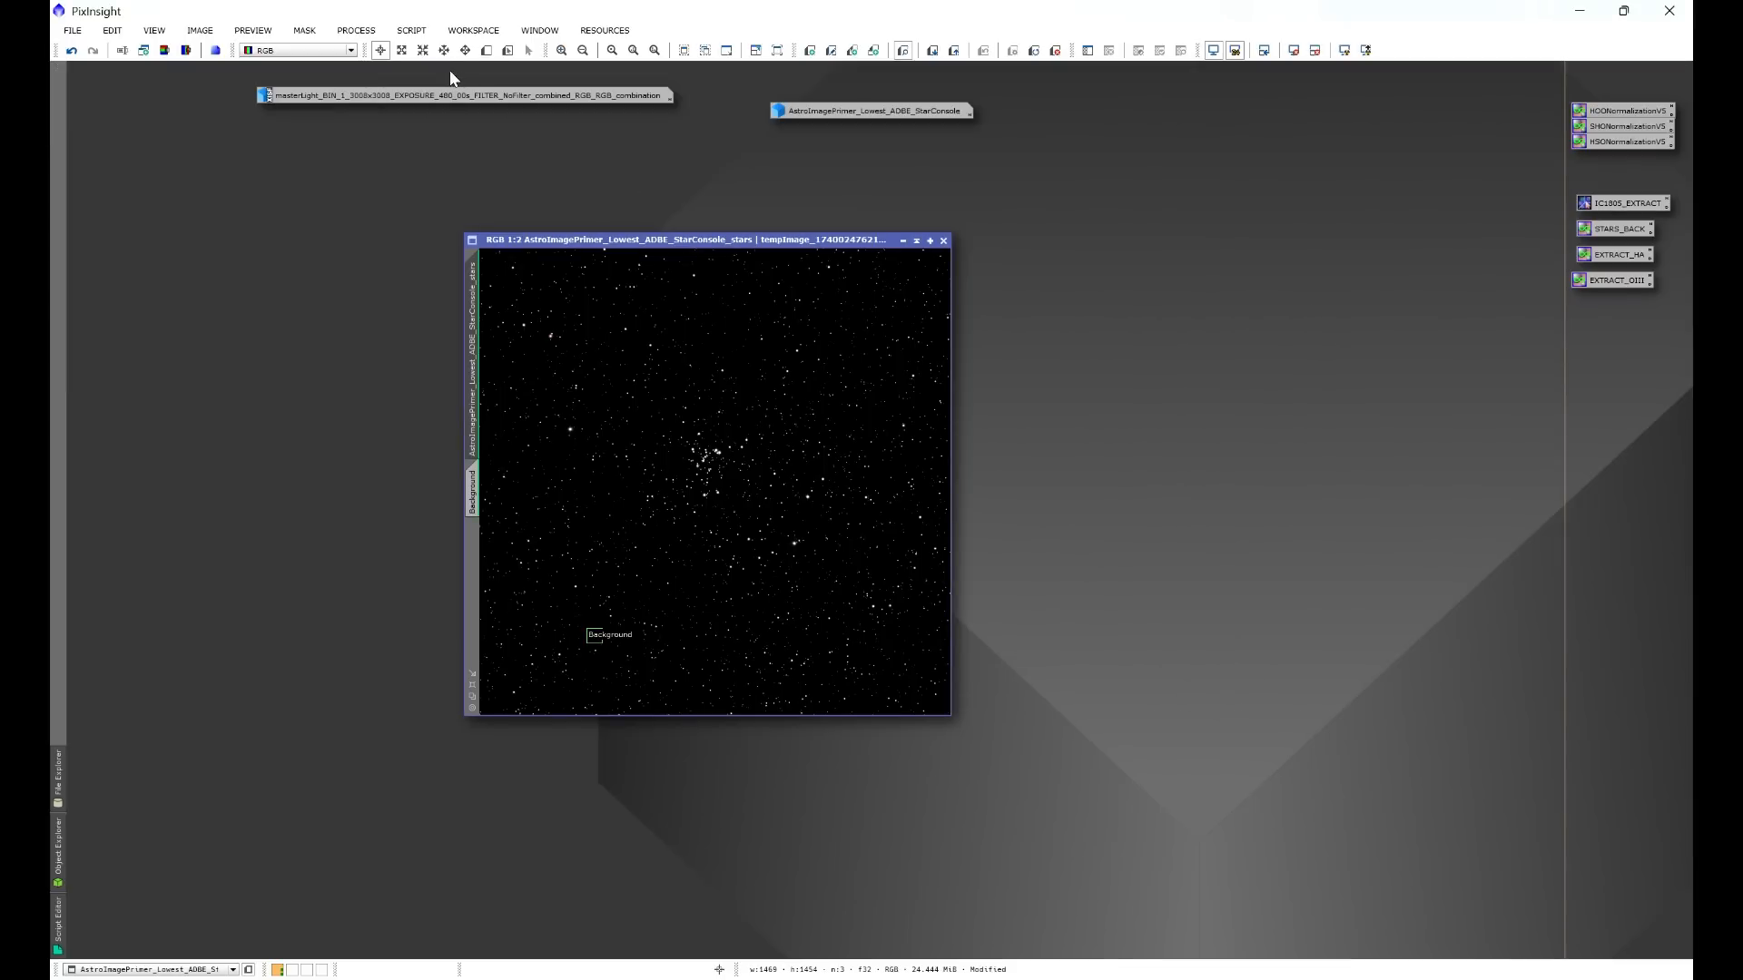
click(251, 33)
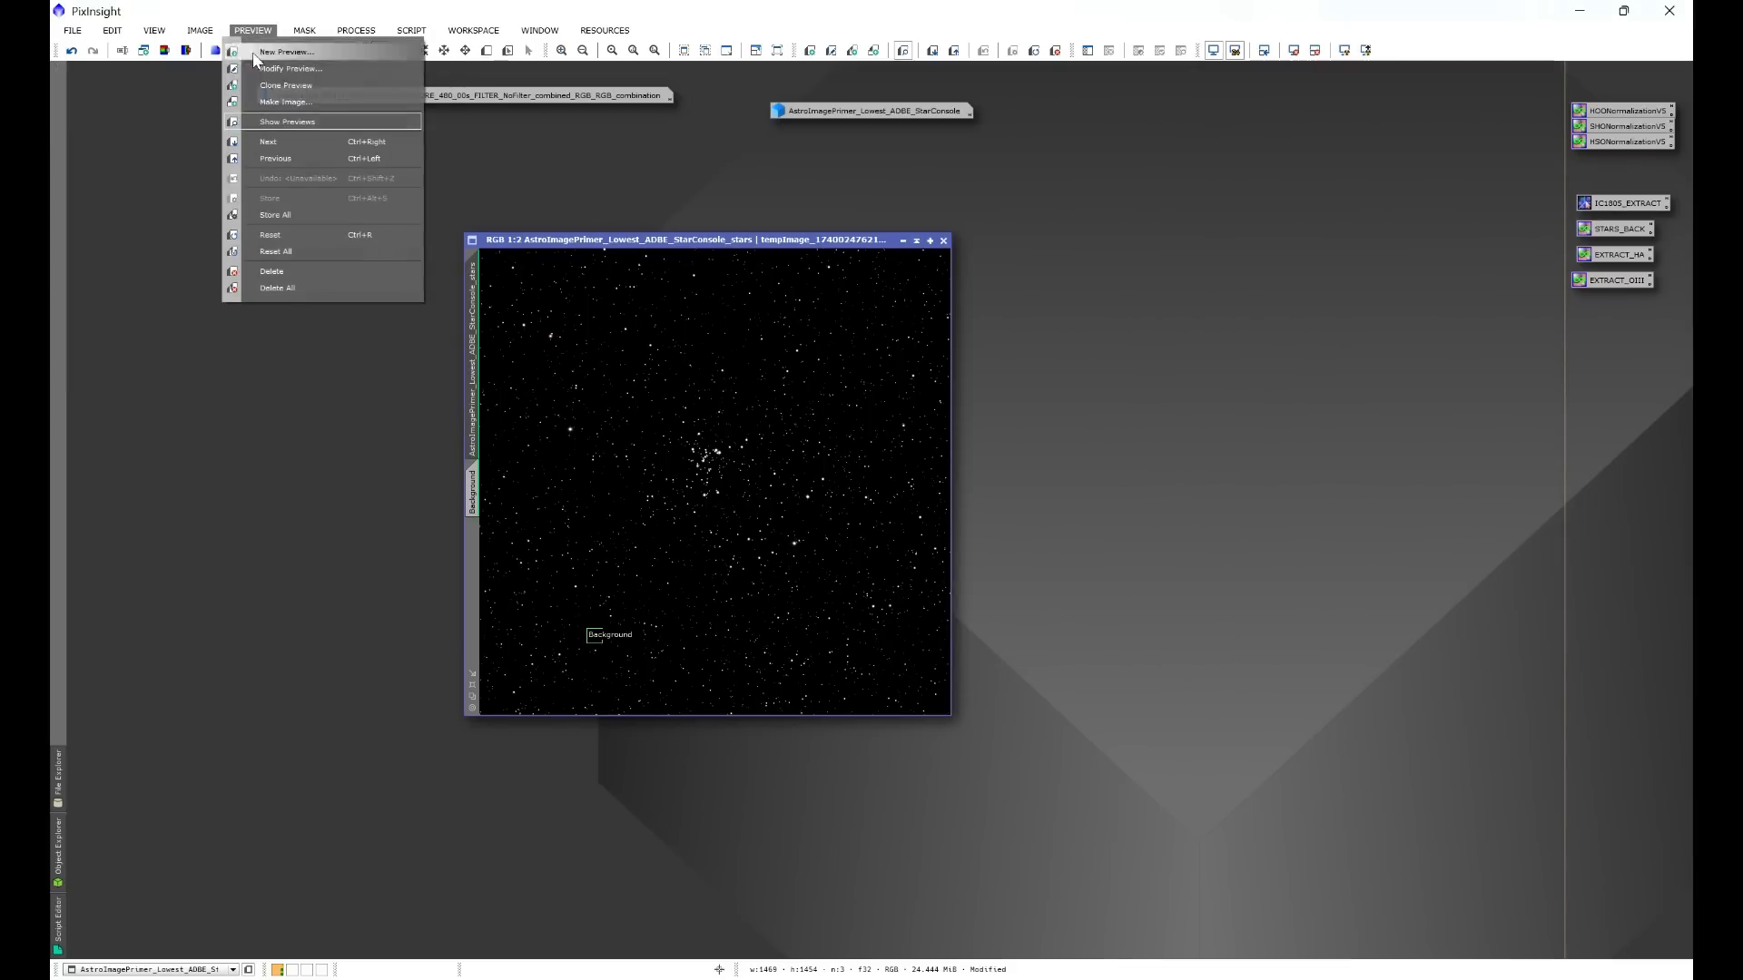
click(268, 290)
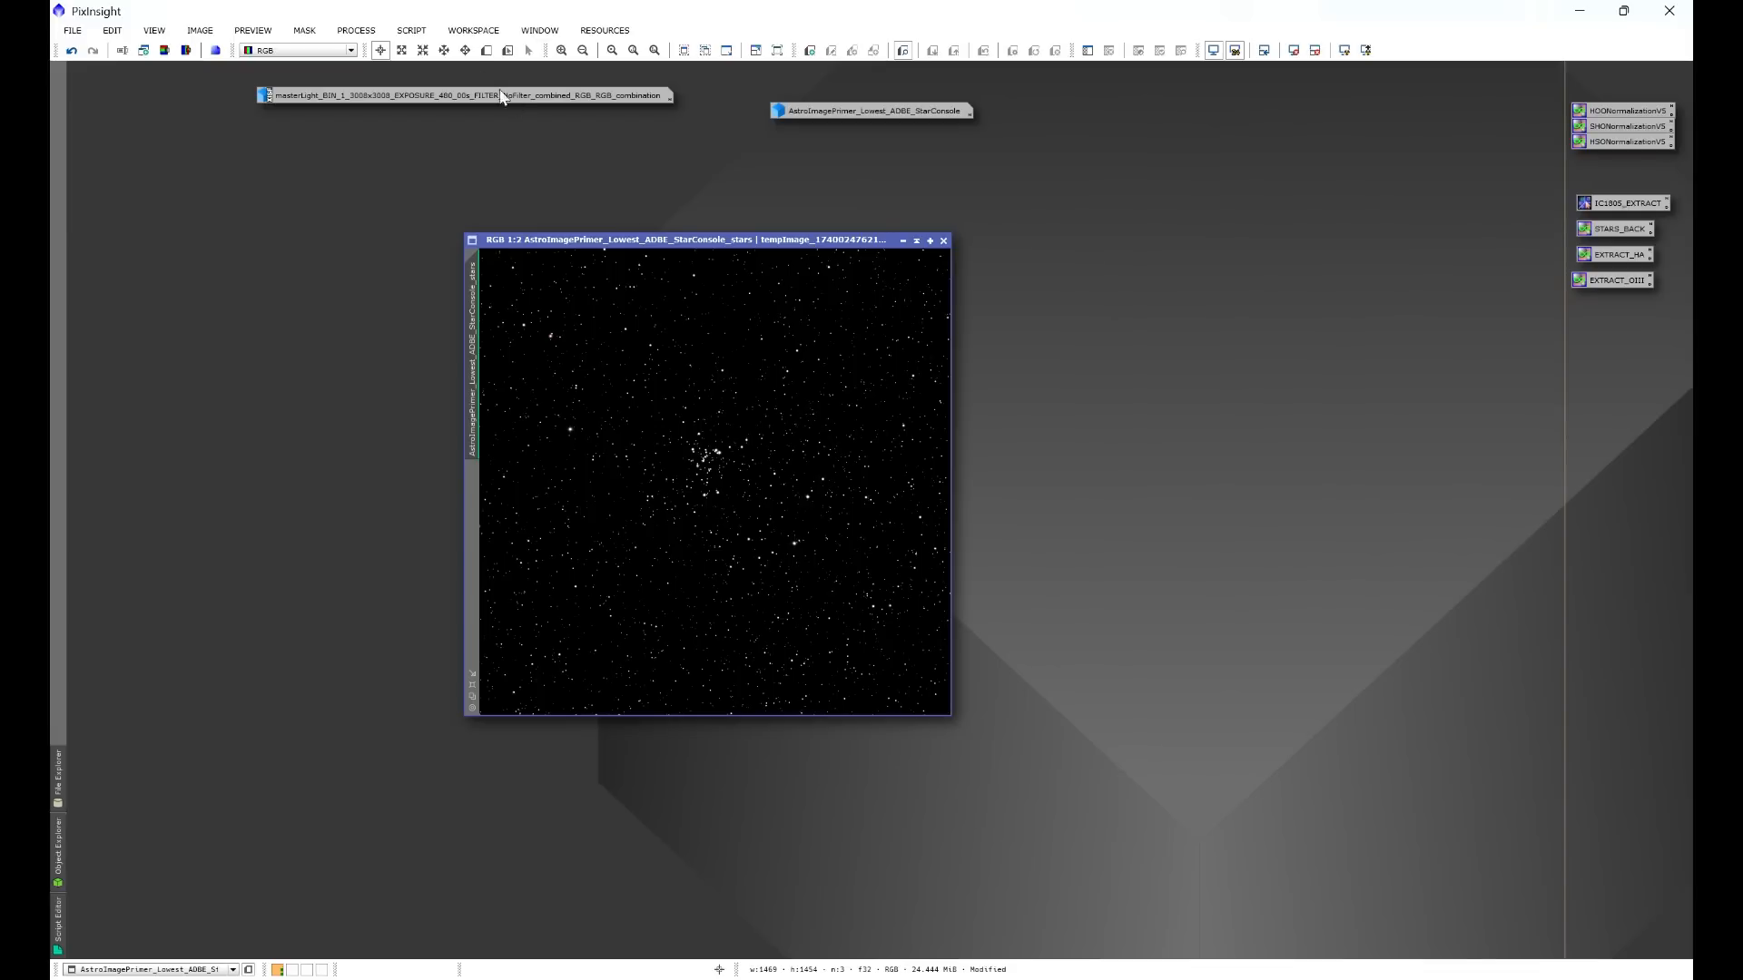
Step: Open the NB to RGB Star Combination script, enable Apply Star Stretch, and choose the stars image as the OSC dual-band input
click(411, 30)
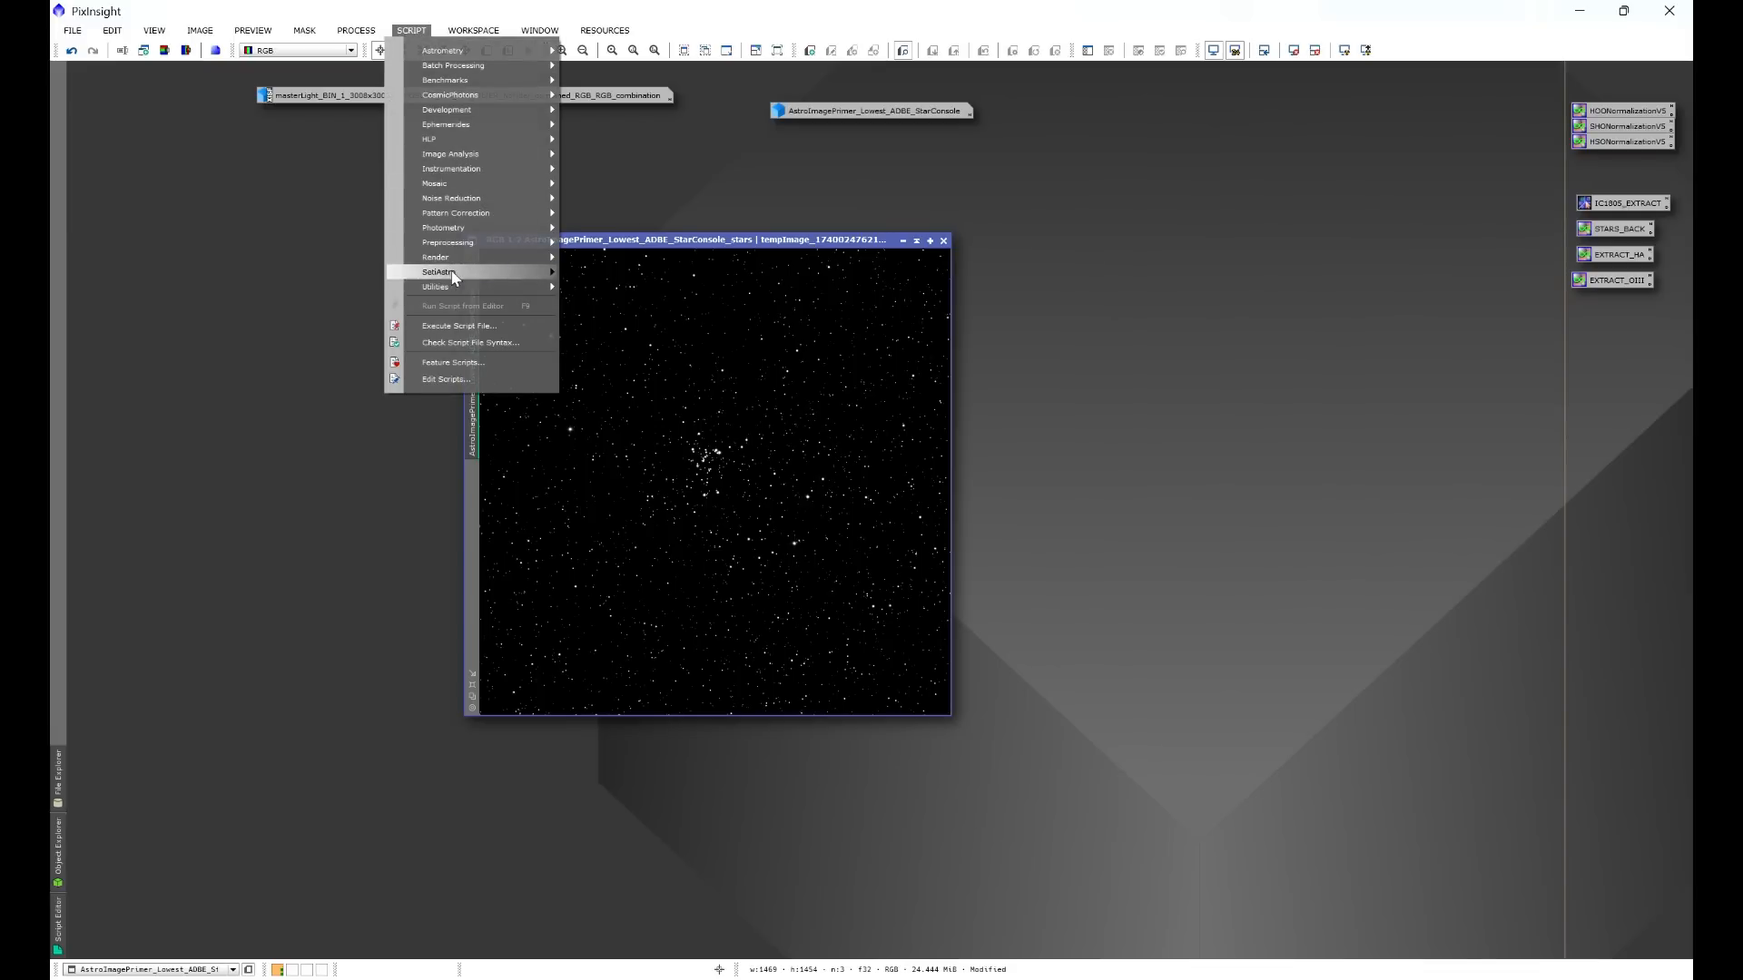
mouse_move(454, 274)
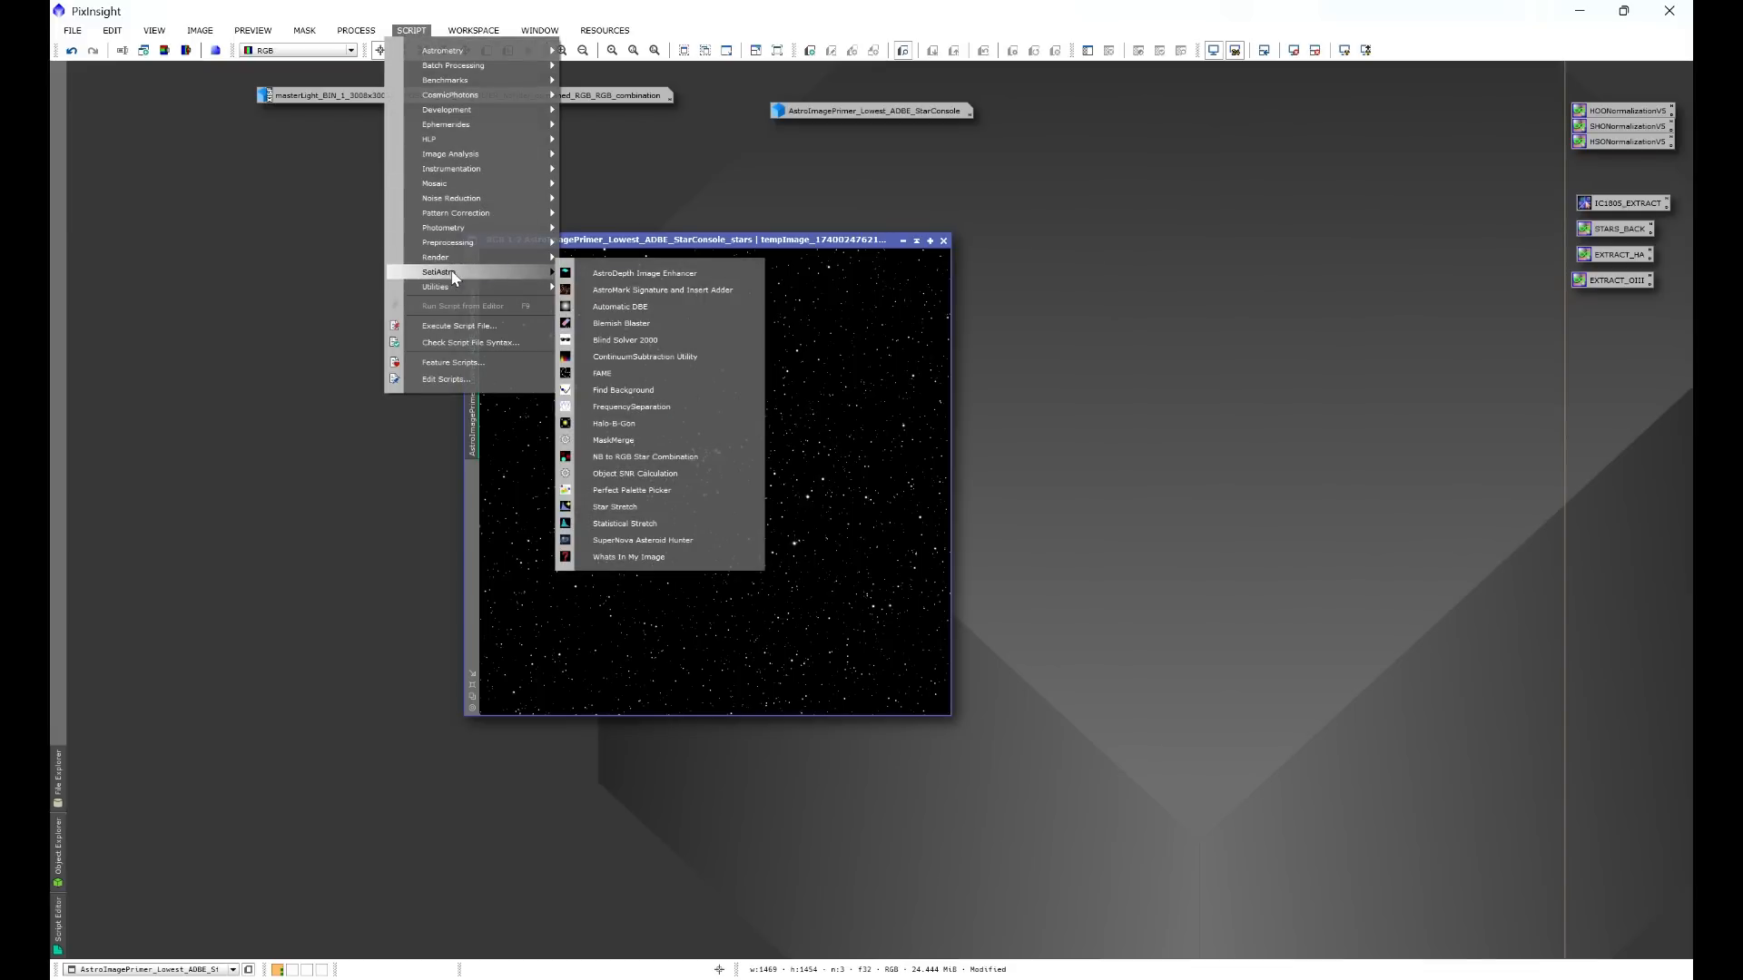
click(626, 457)
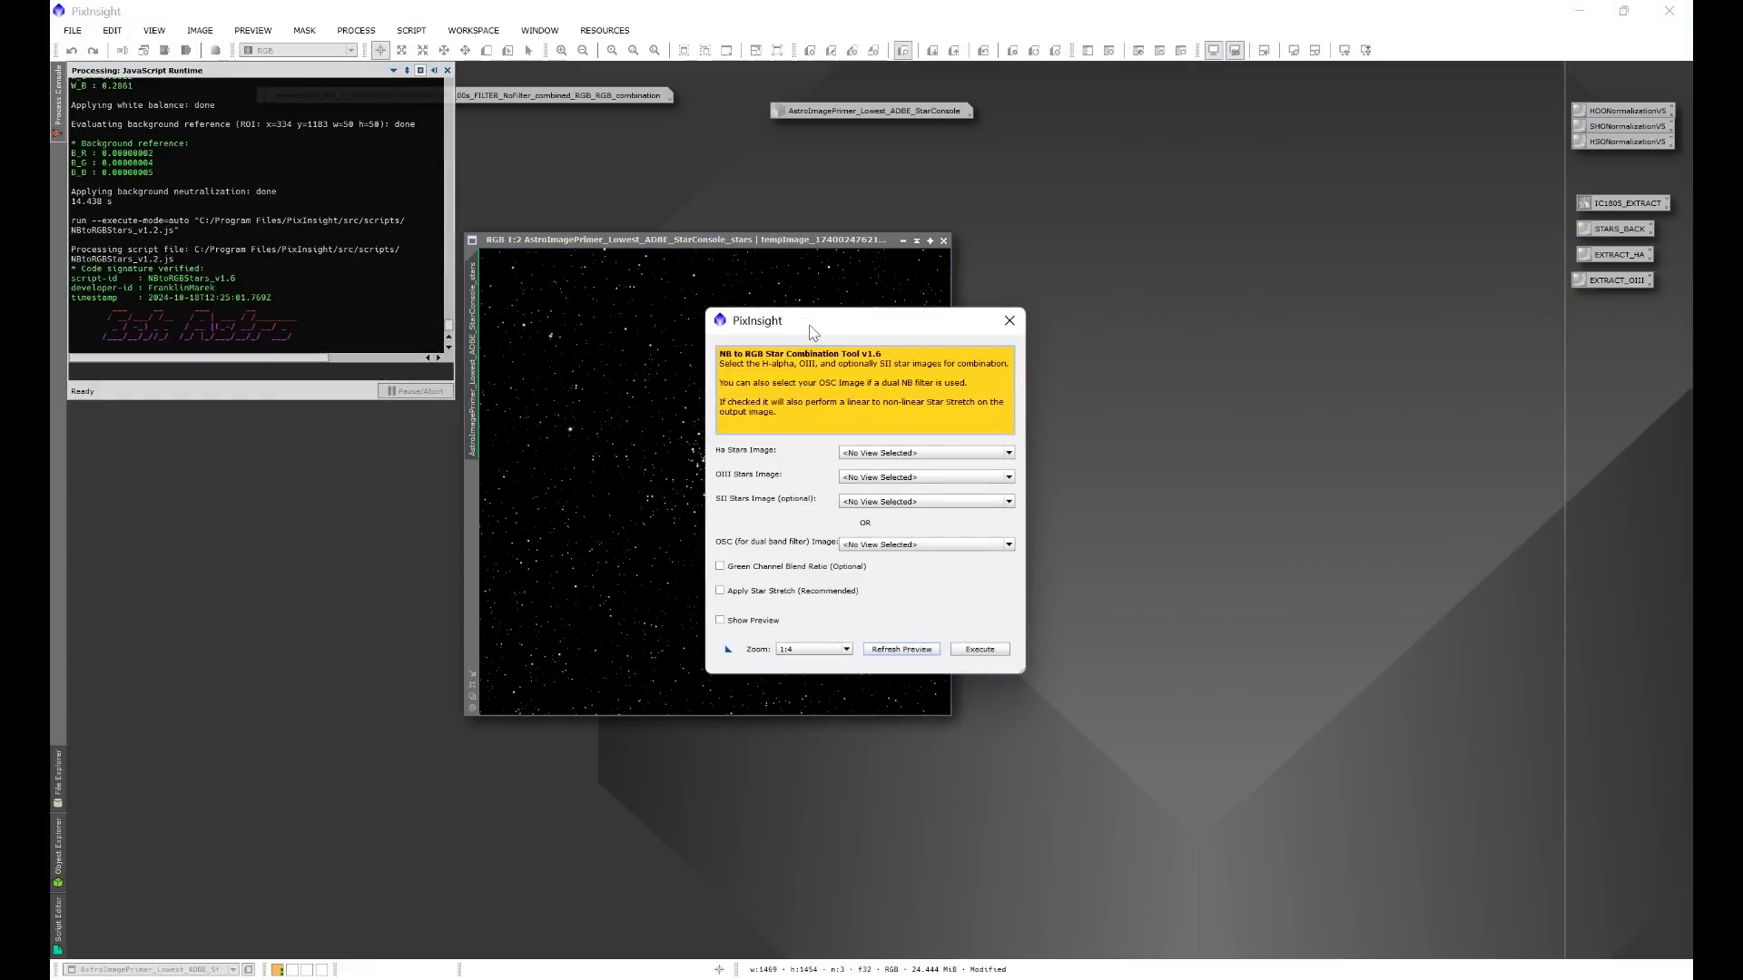
drag(813, 329, 1056, 273)
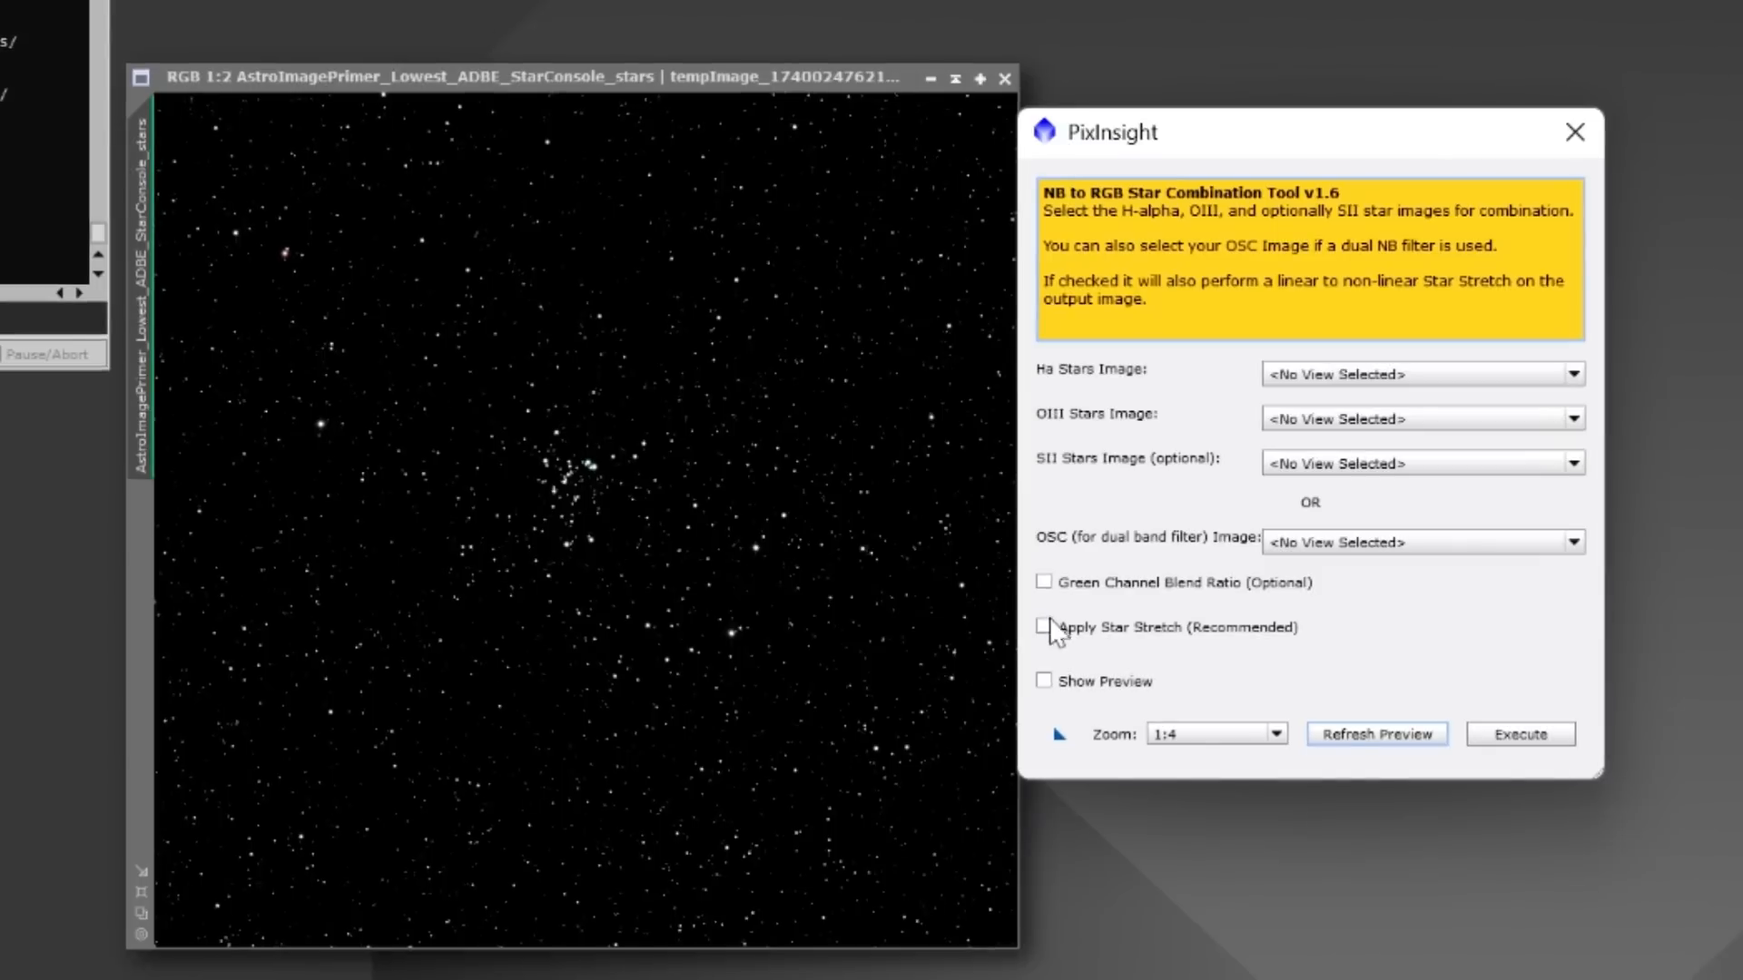
click(1046, 627)
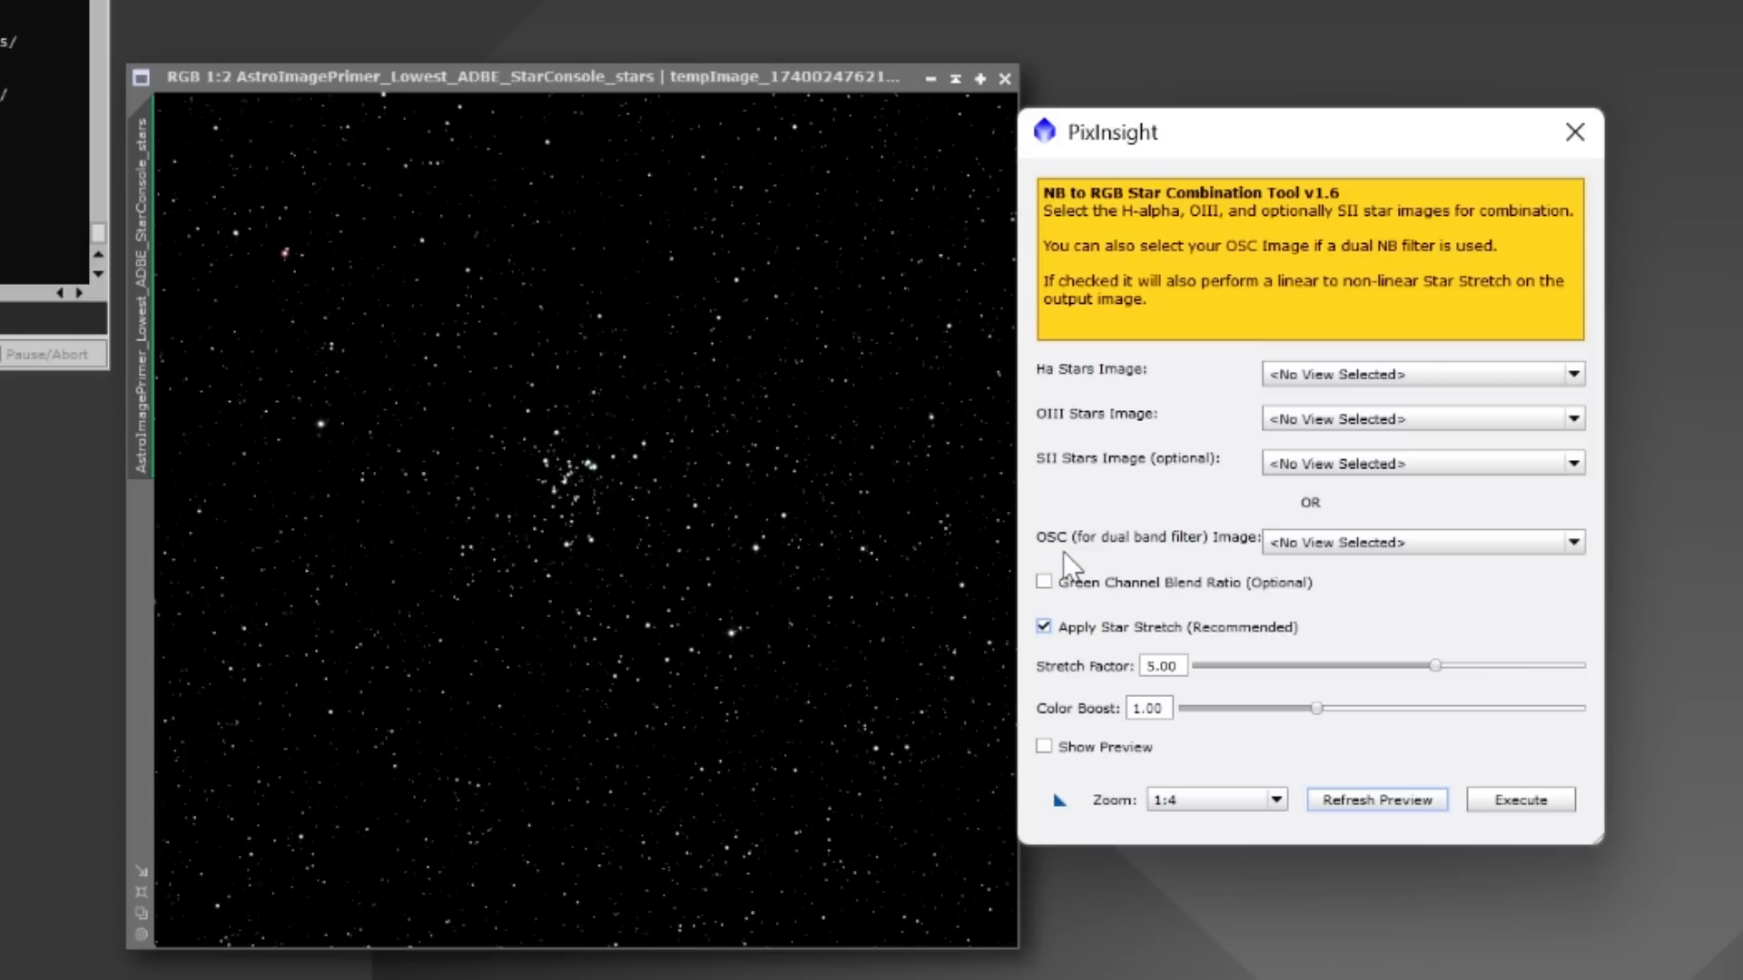
click(1342, 544)
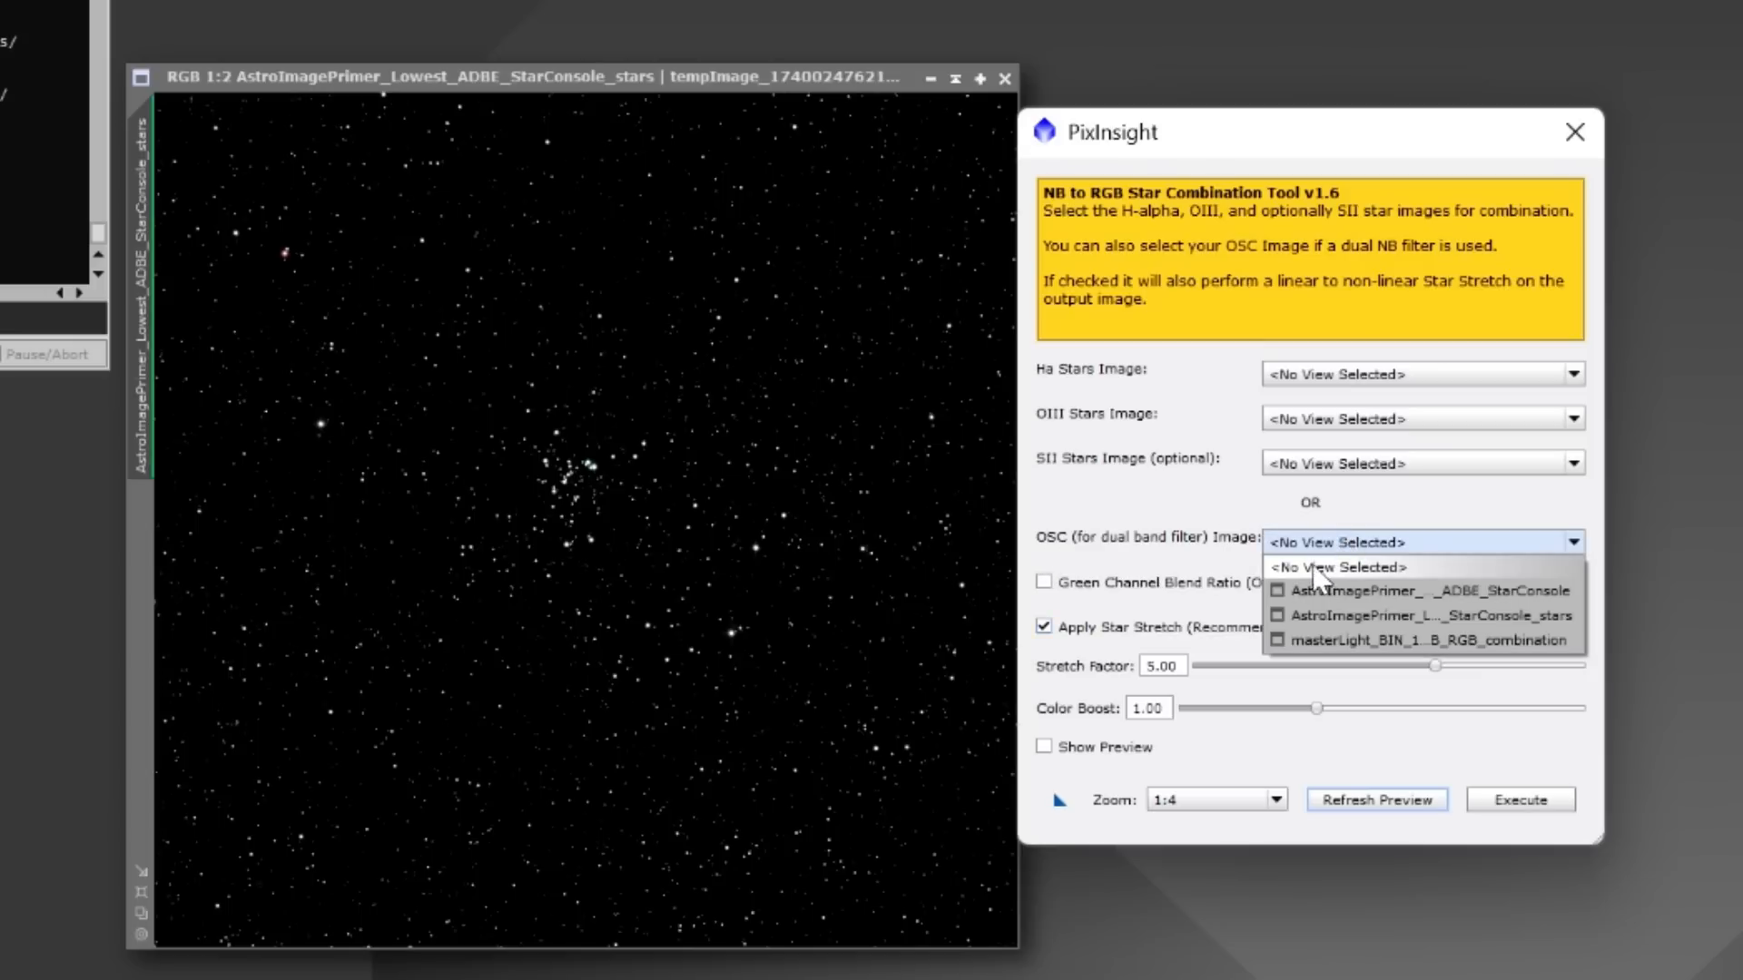
click(1410, 616)
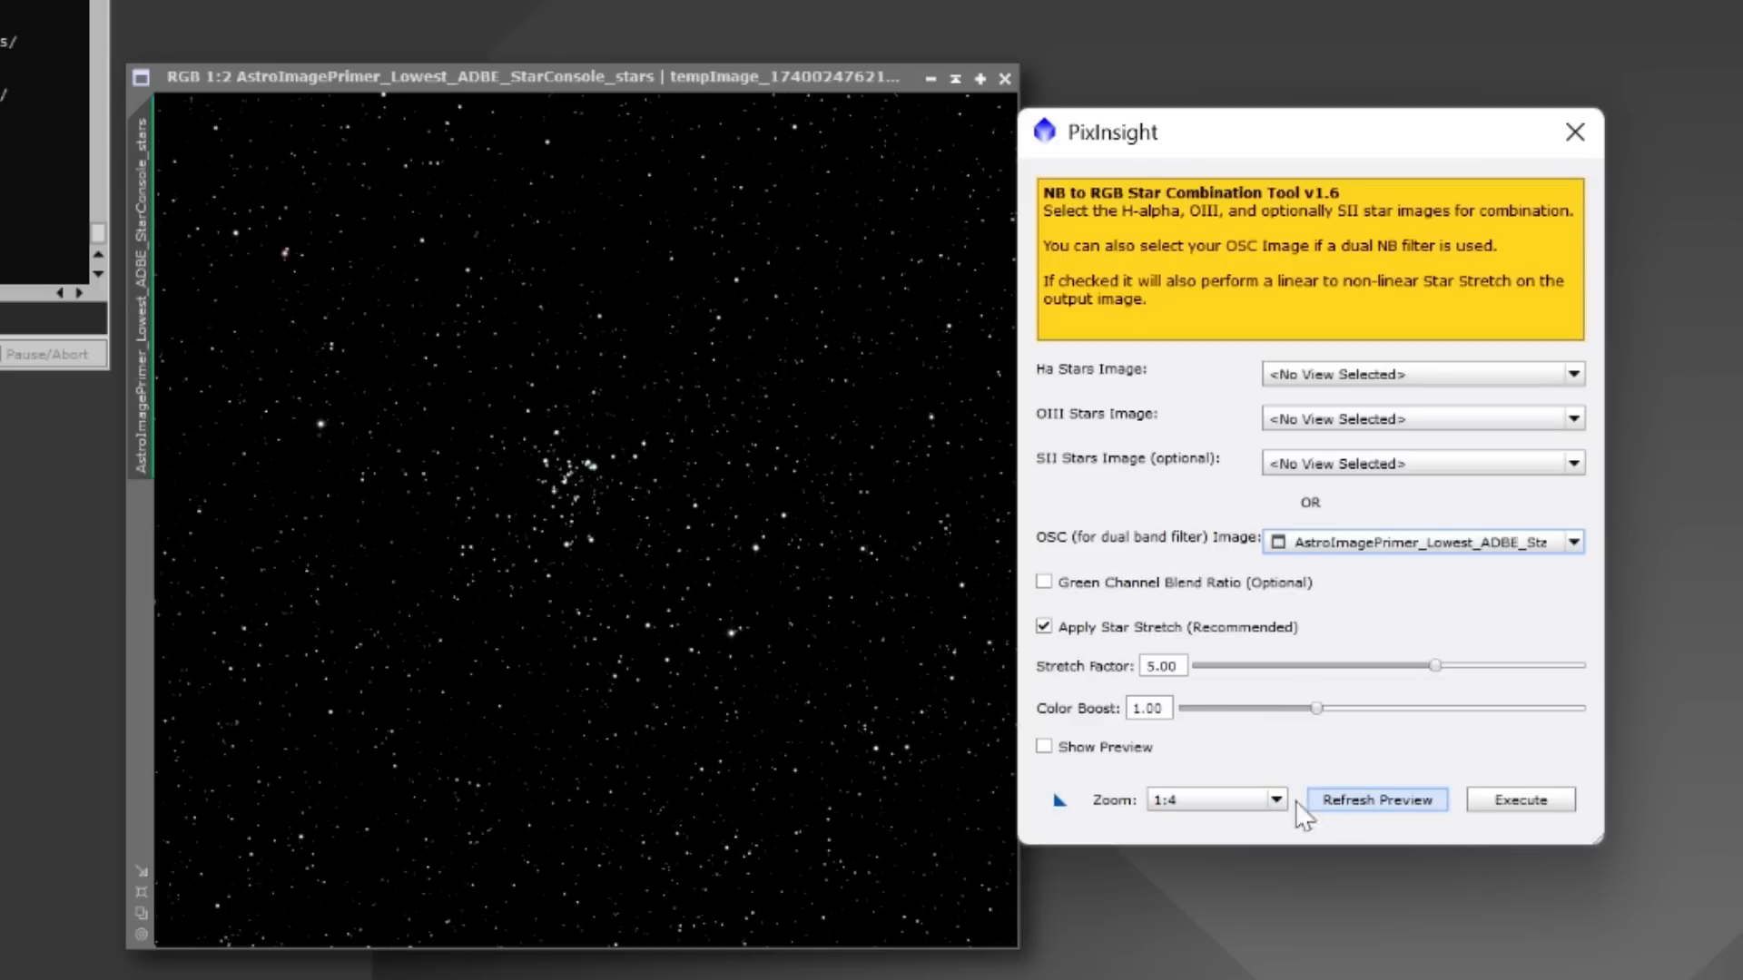
Step: Show the star combination preview at 1:1 zoom and enlarge the script window to fit more of it
click(1044, 746)
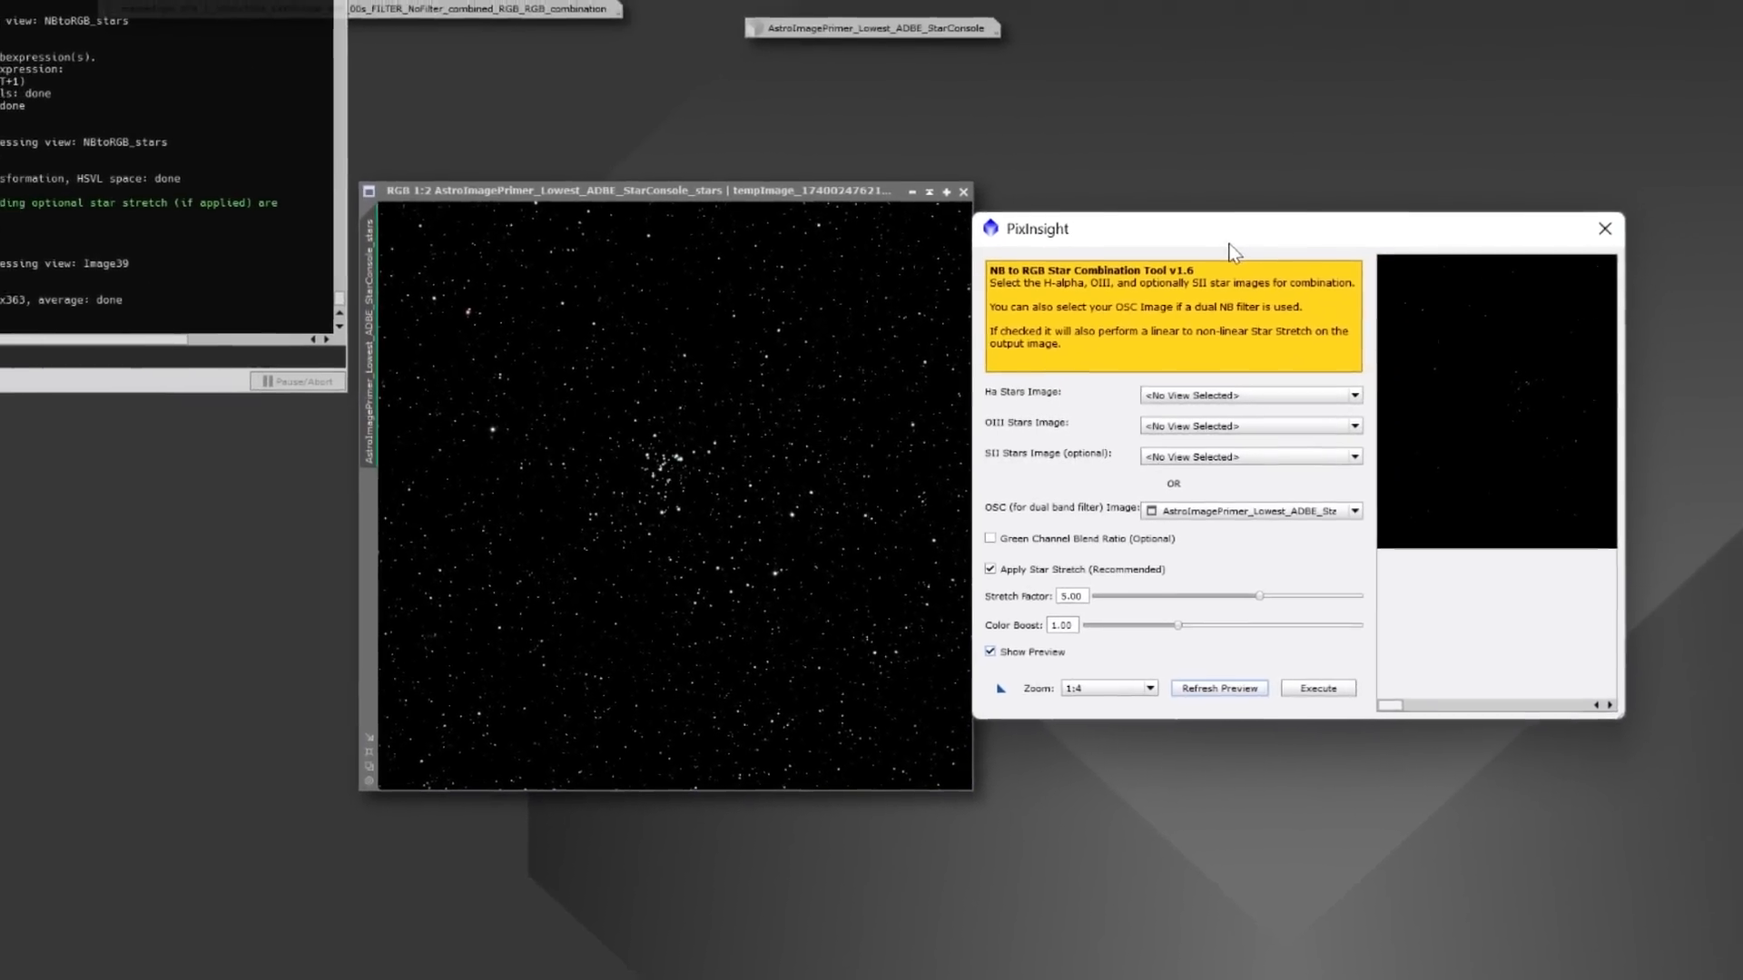
drag(1195, 210, 417, 72)
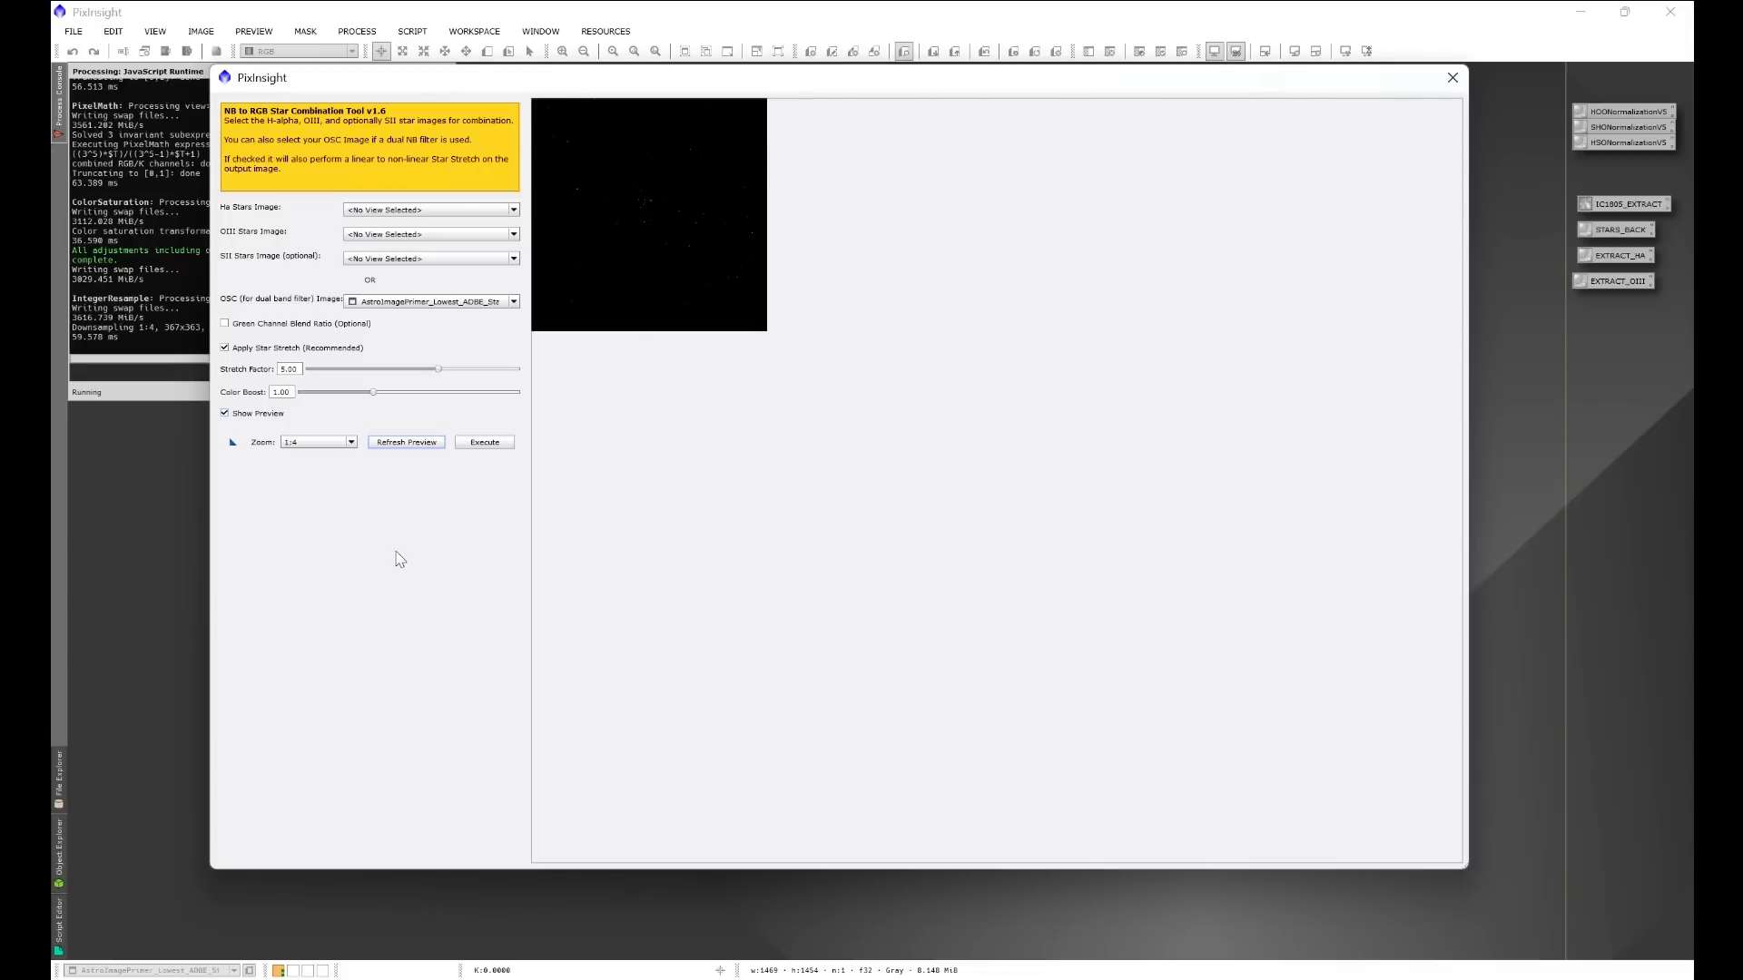
click(309, 444)
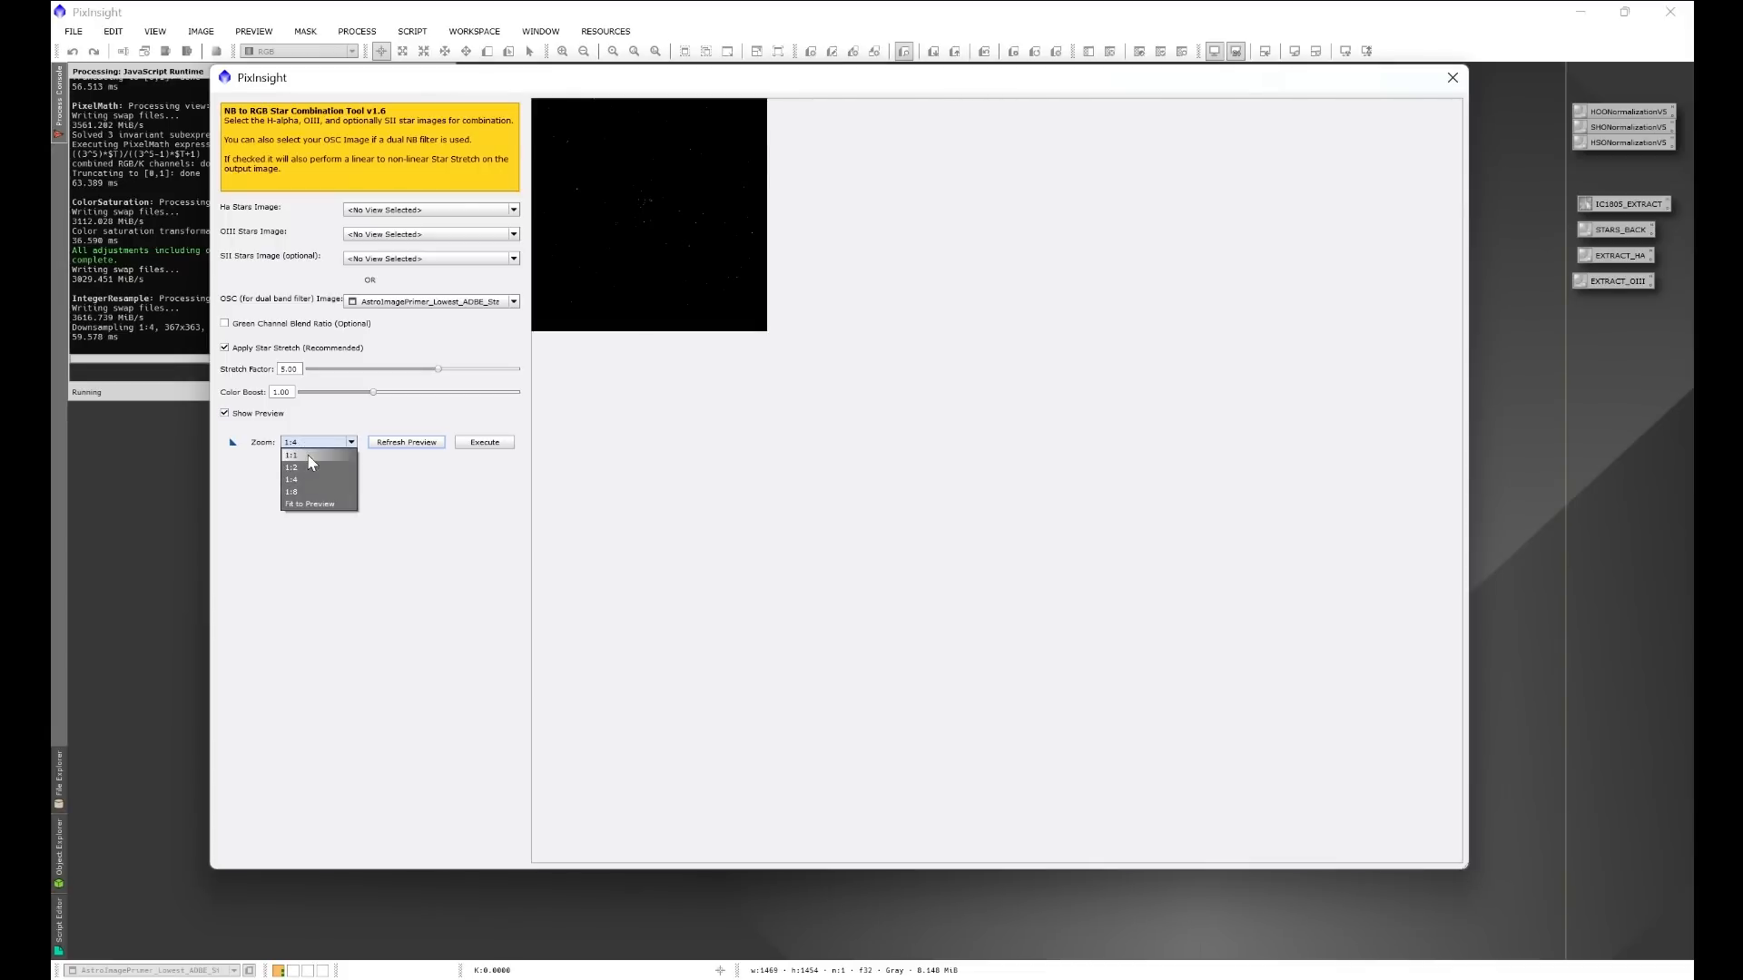
click(308, 461)
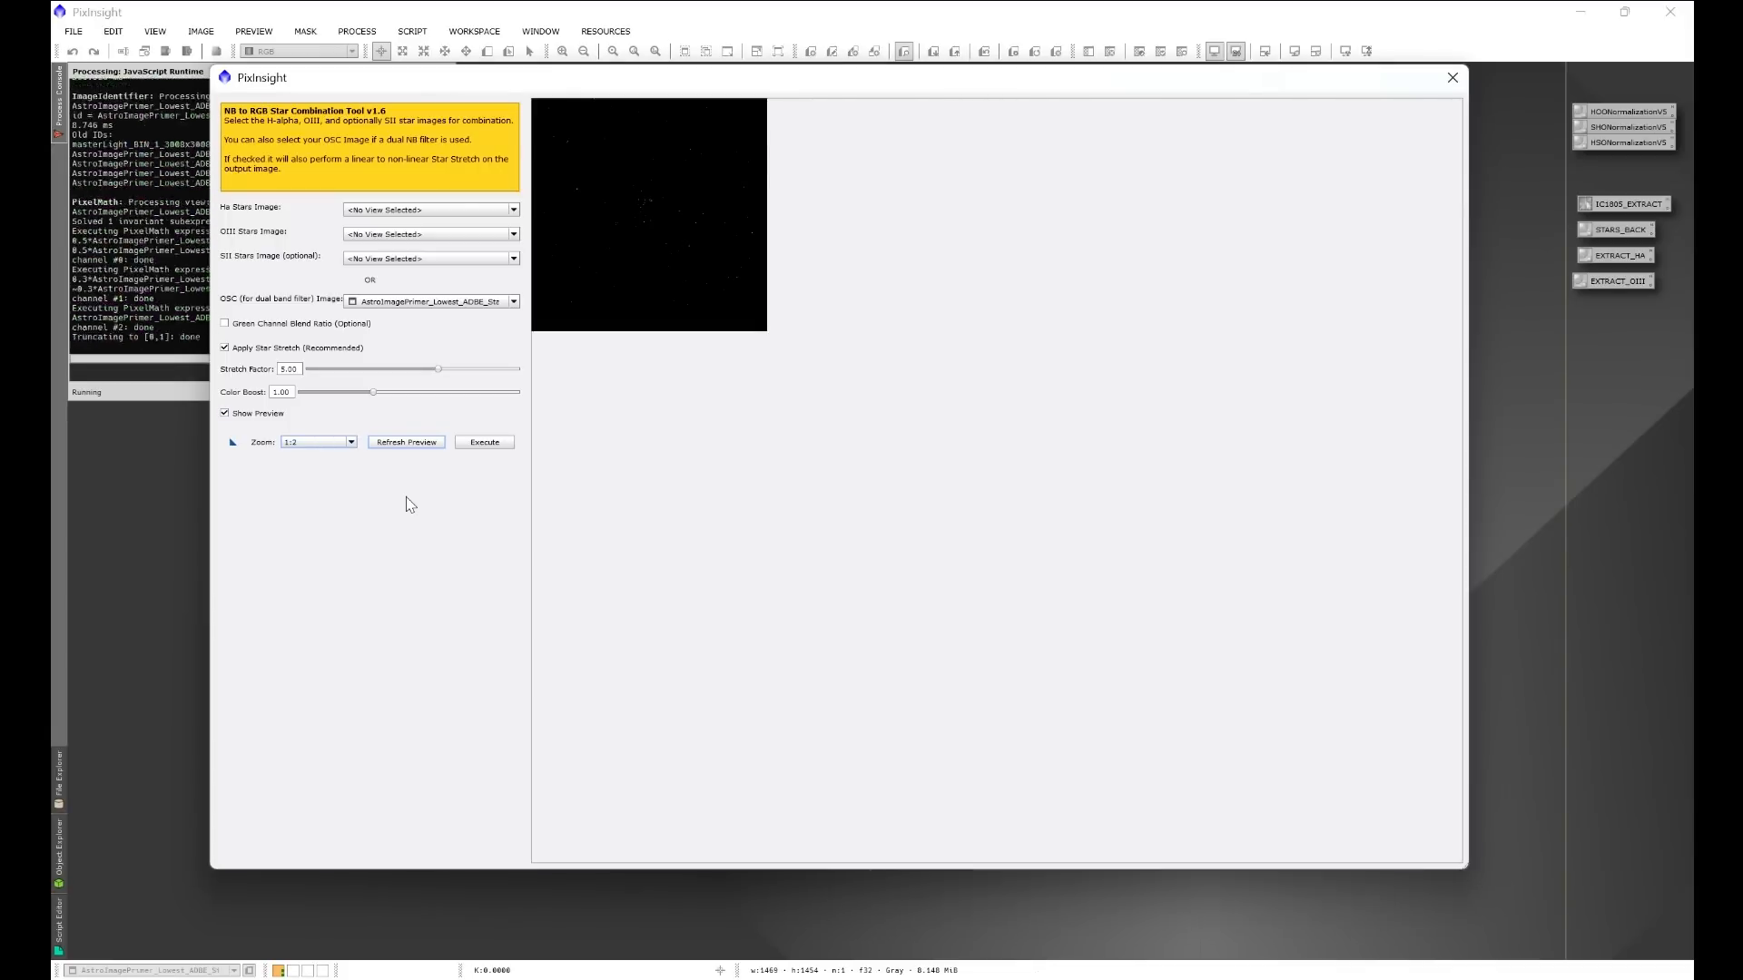
click(351, 443)
click(335, 453)
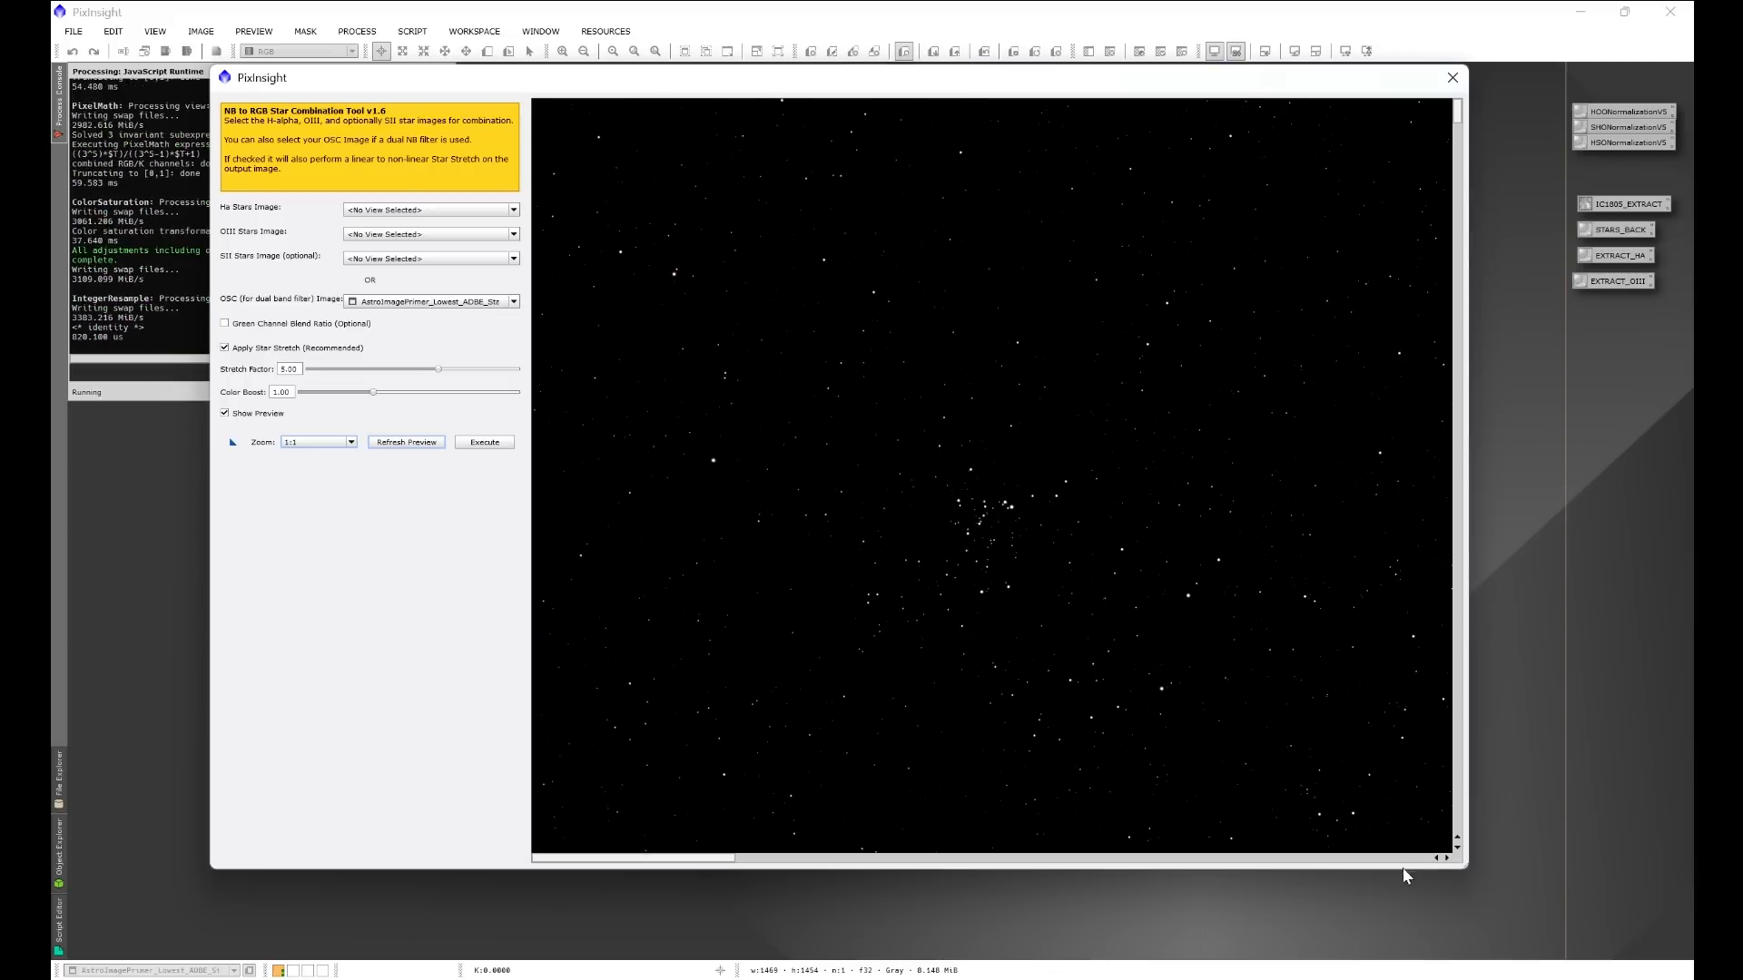
drag(1468, 866, 1569, 976)
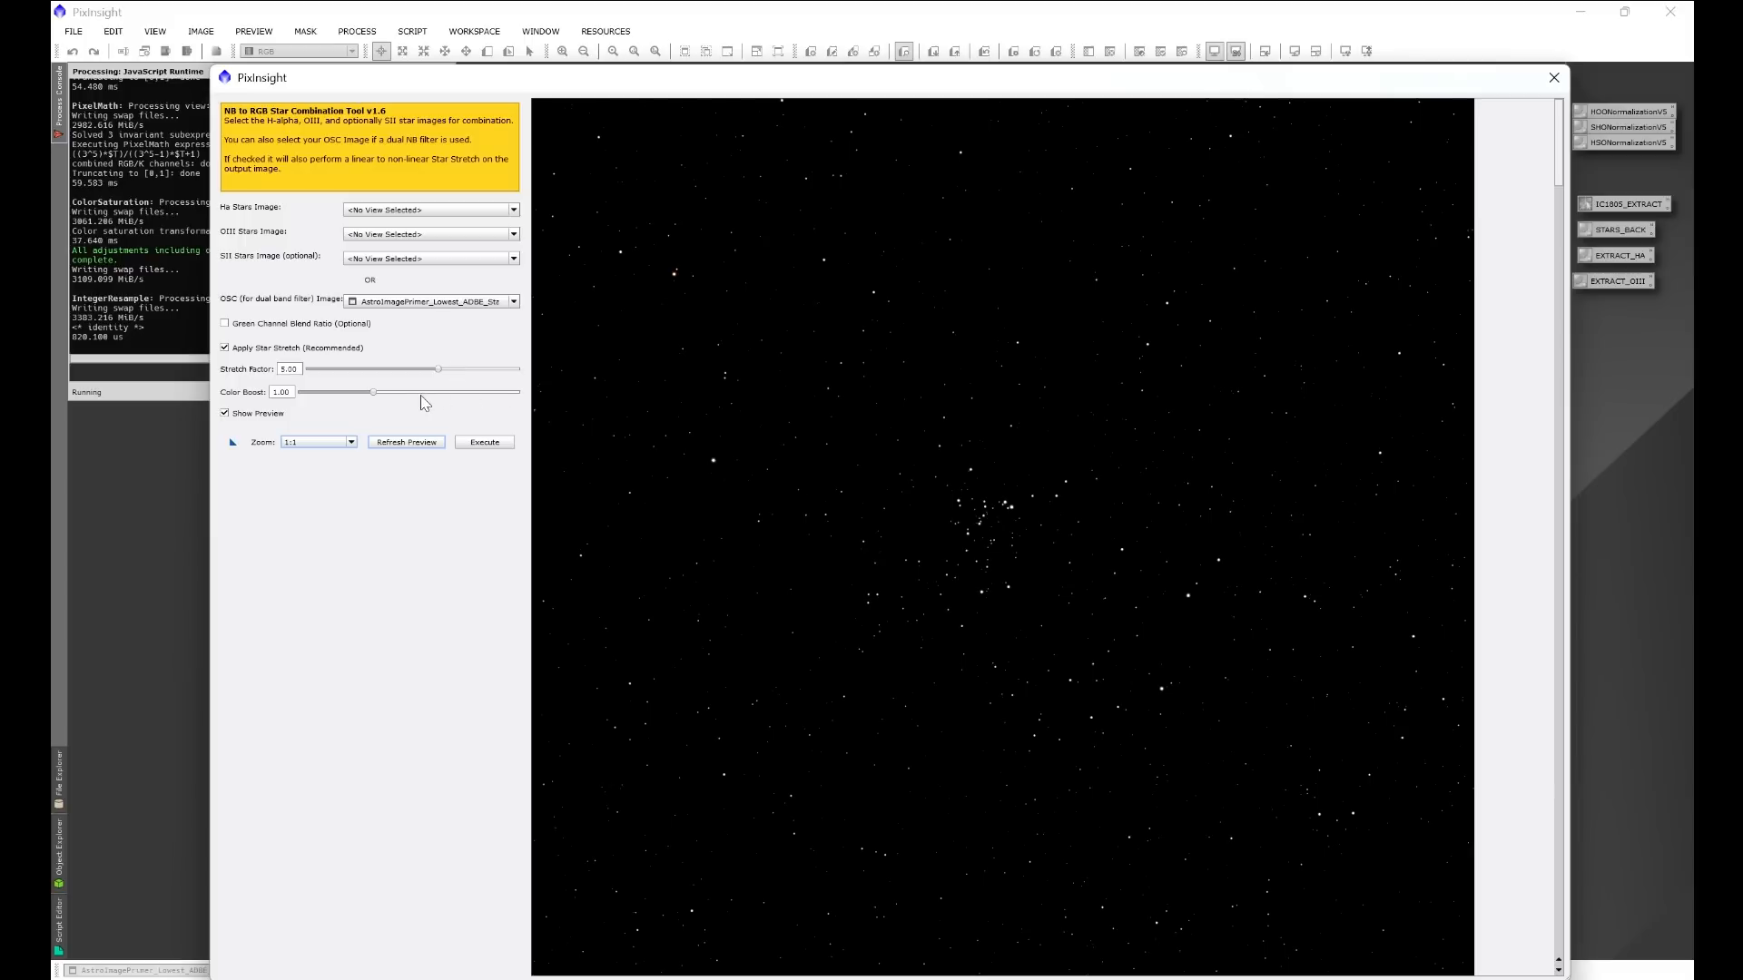
Step: Try a low stretch factor of about 1 and a high one of about 6.9, refreshing the star preview for each
drag(438, 369, 334, 370)
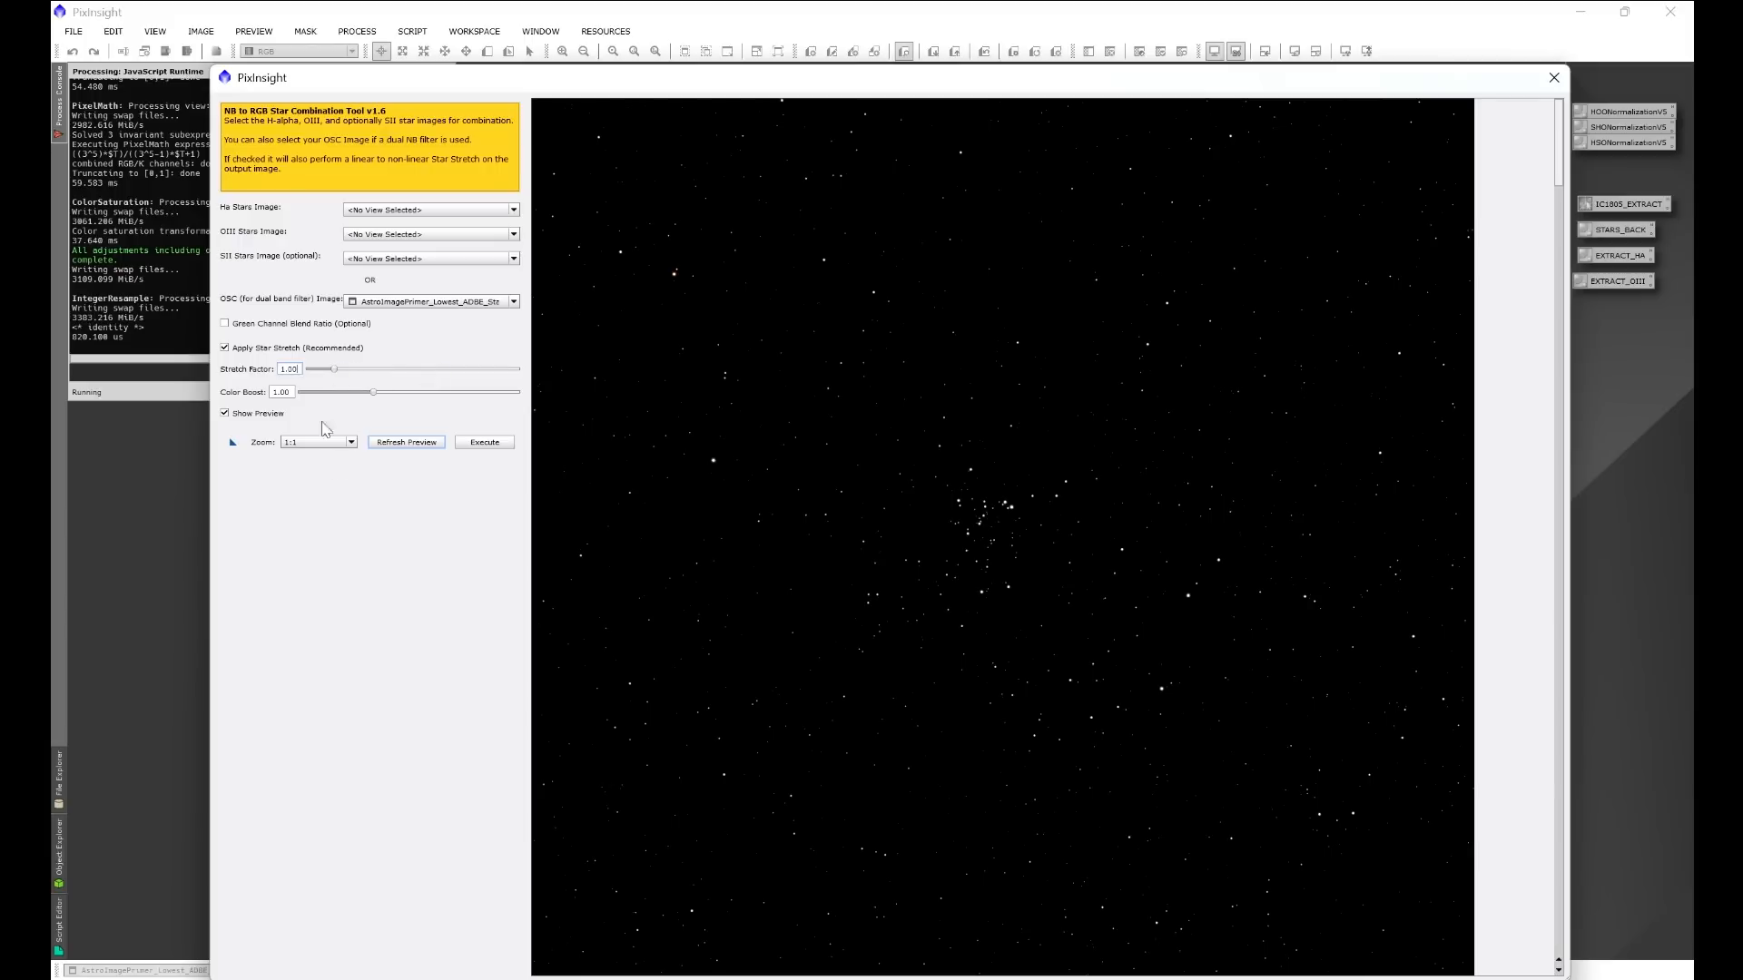
click(400, 443)
drag(339, 370, 490, 372)
click(433, 441)
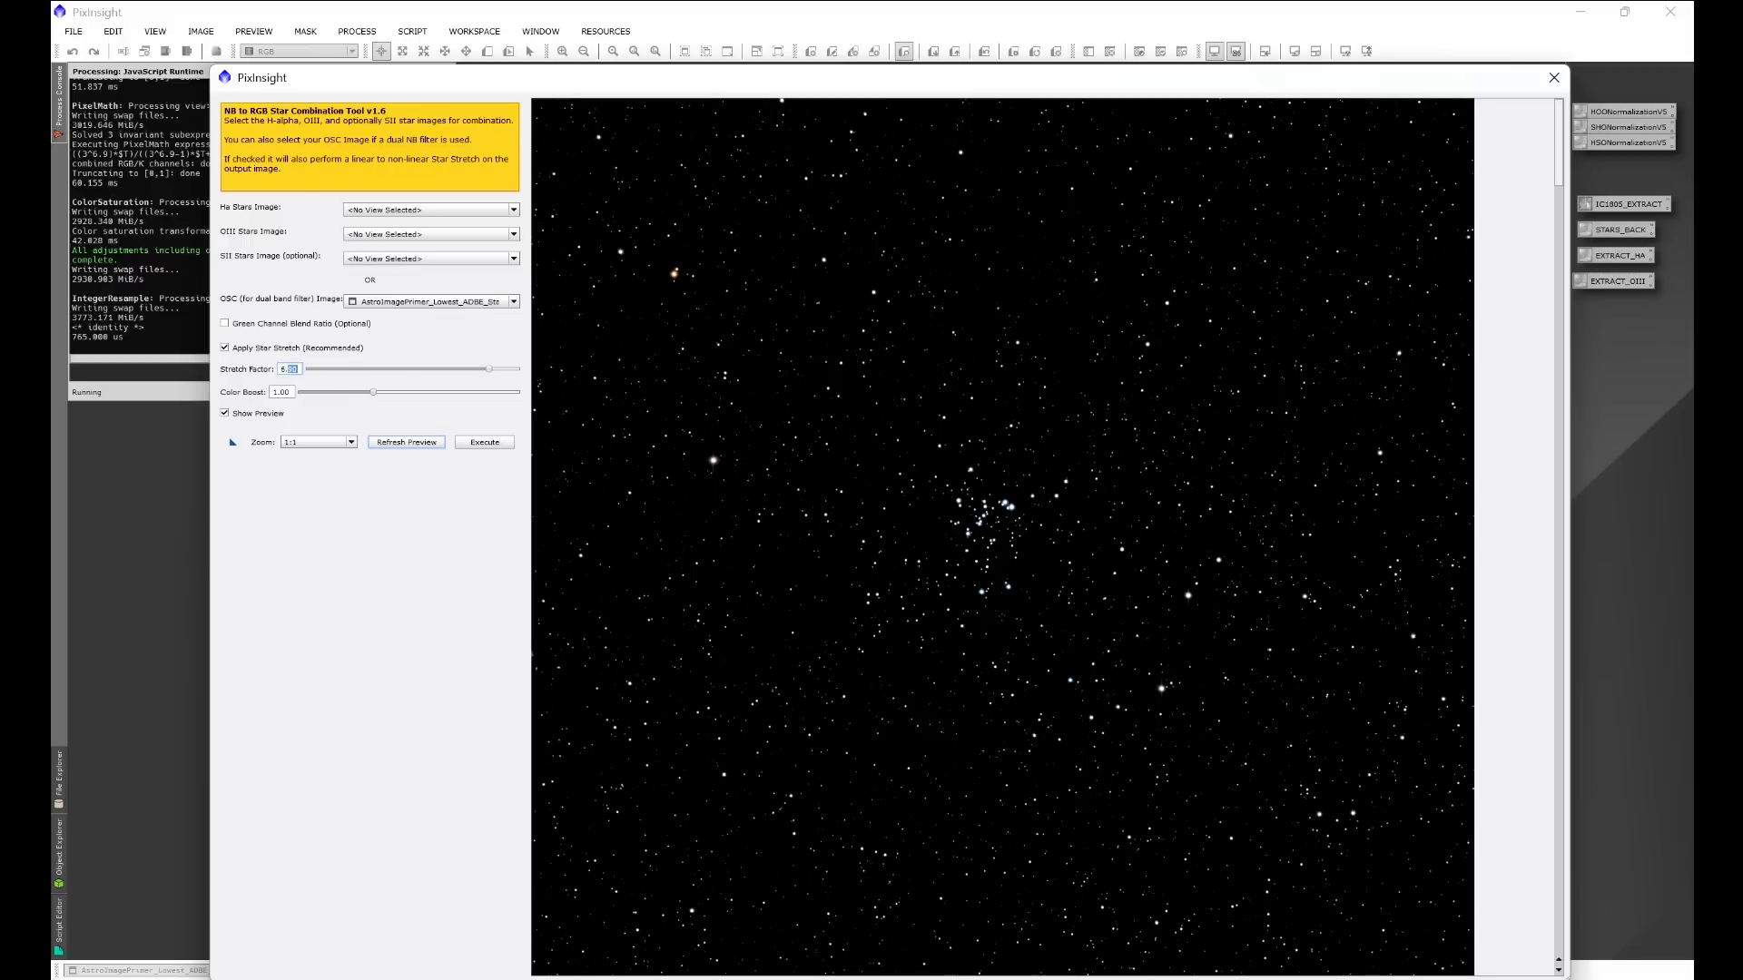
Step: Set the stretch factor to 6.0, refresh the preview and execute the star combination
click(405, 442)
text(6.0)
key(Return)
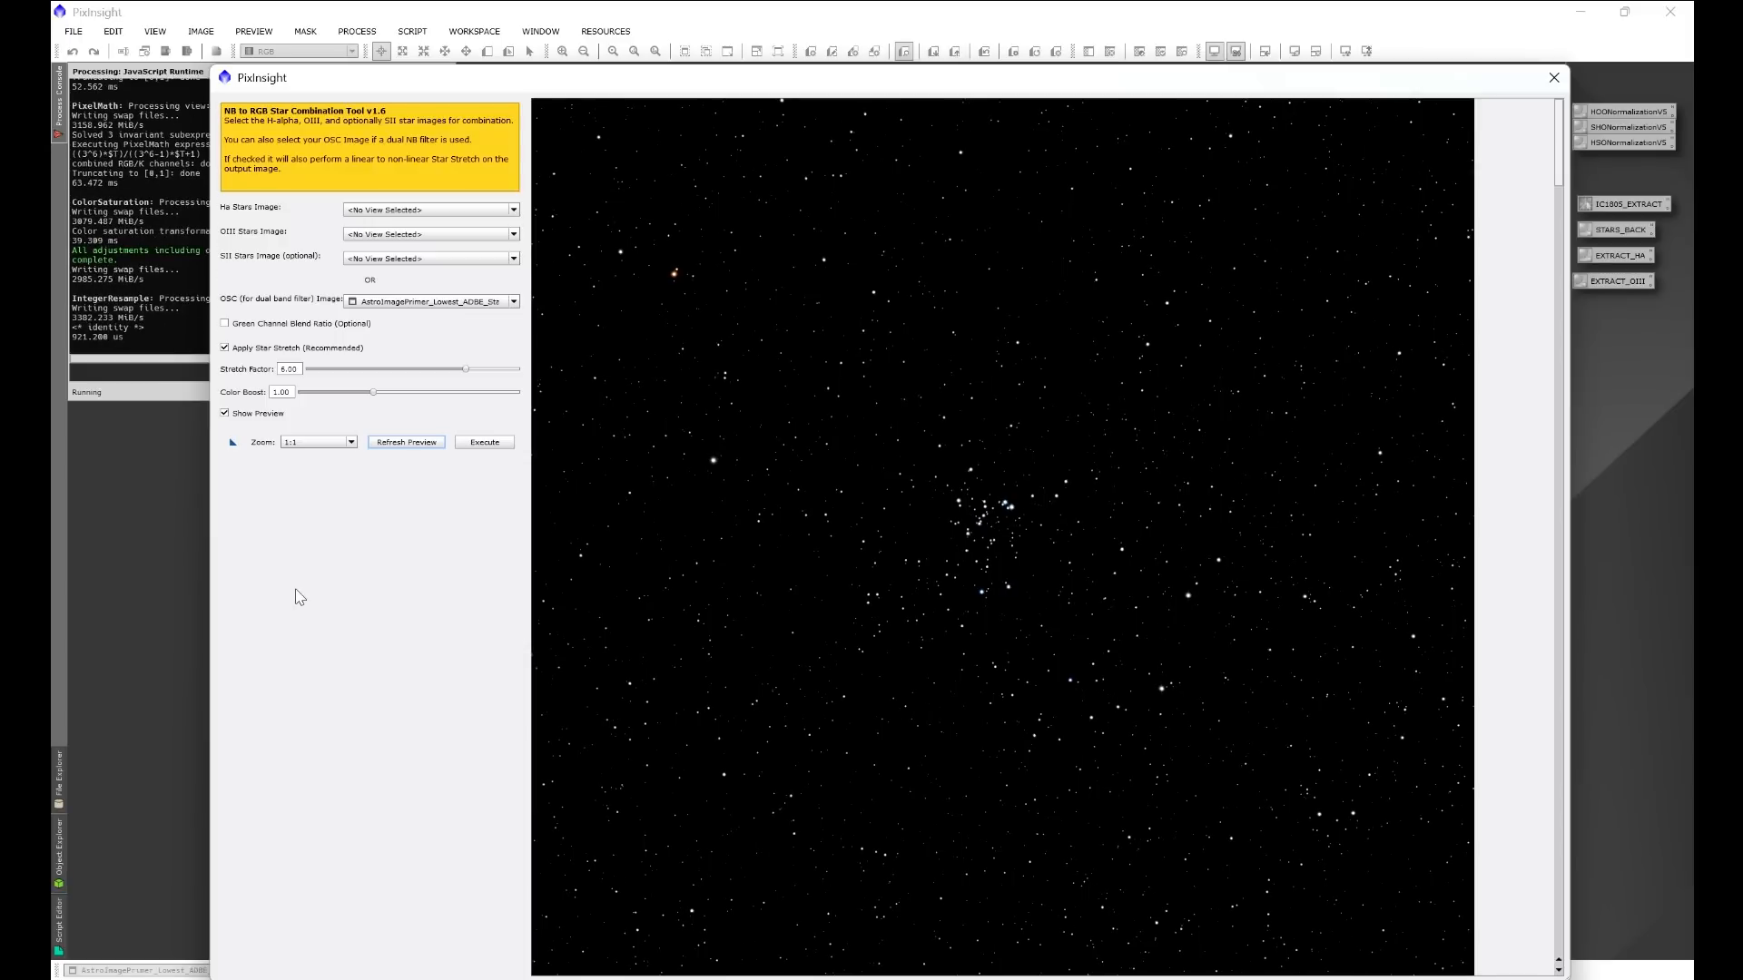
click(472, 442)
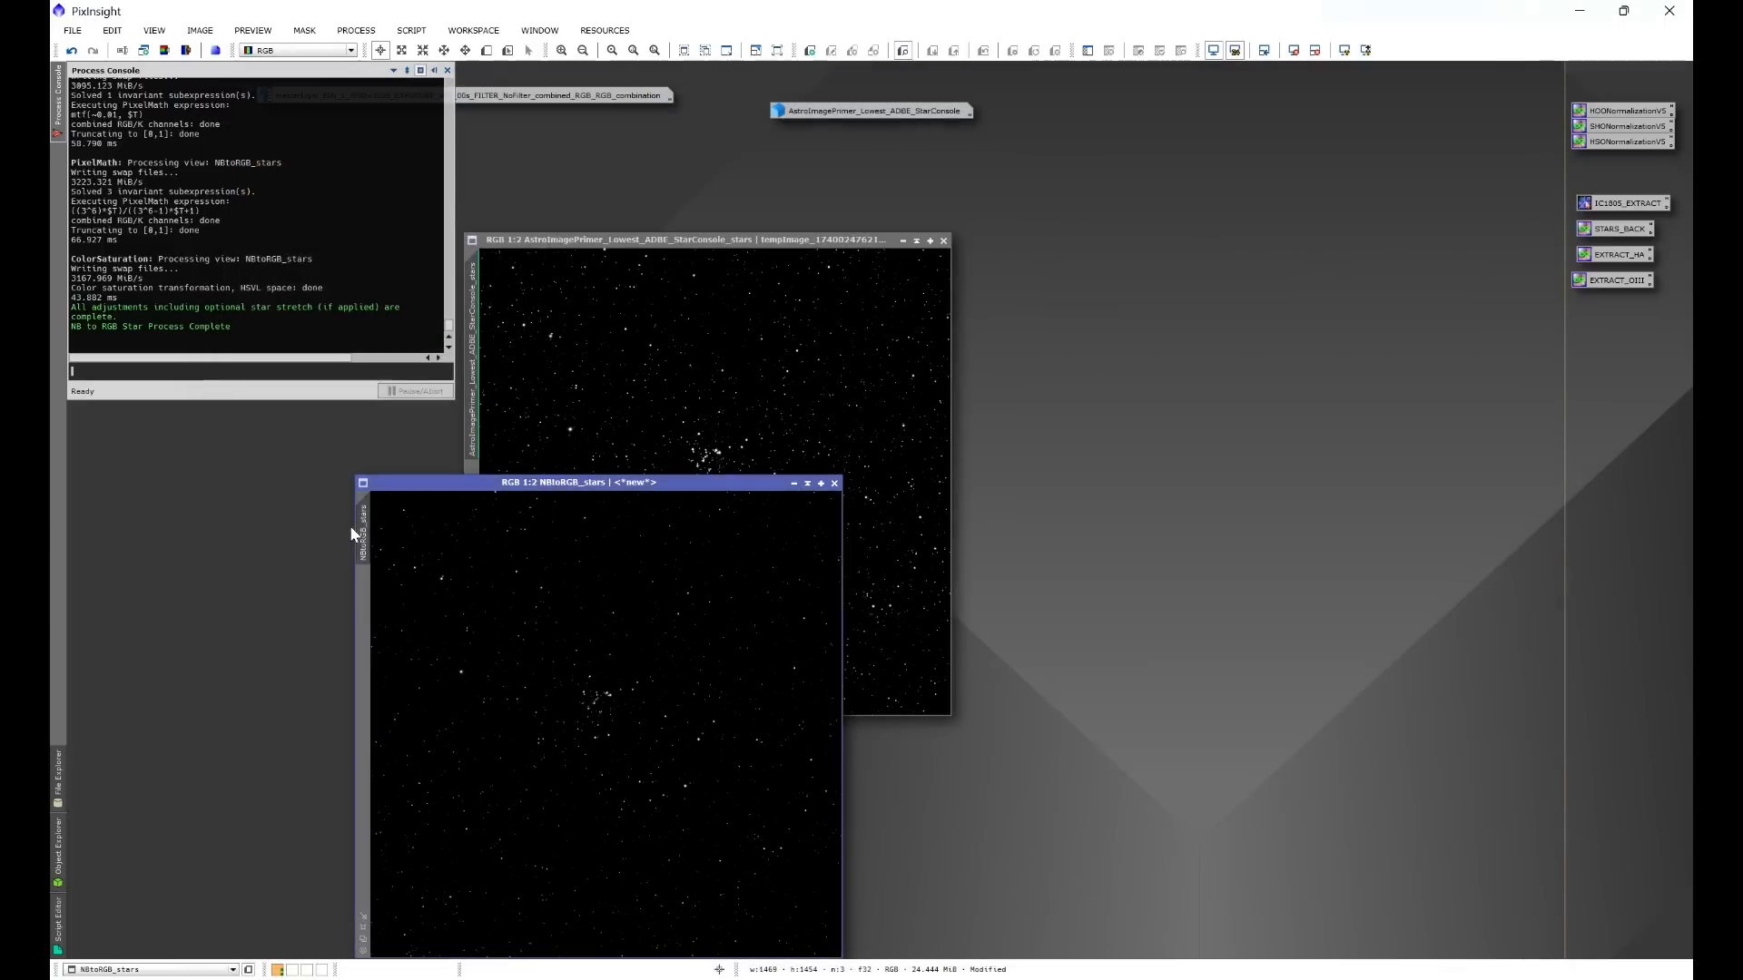
Step: Minimize the original stars image and inspect the star colors and shapes across the new NBtoRGB_stars image up close
drag(558, 484, 1194, 253)
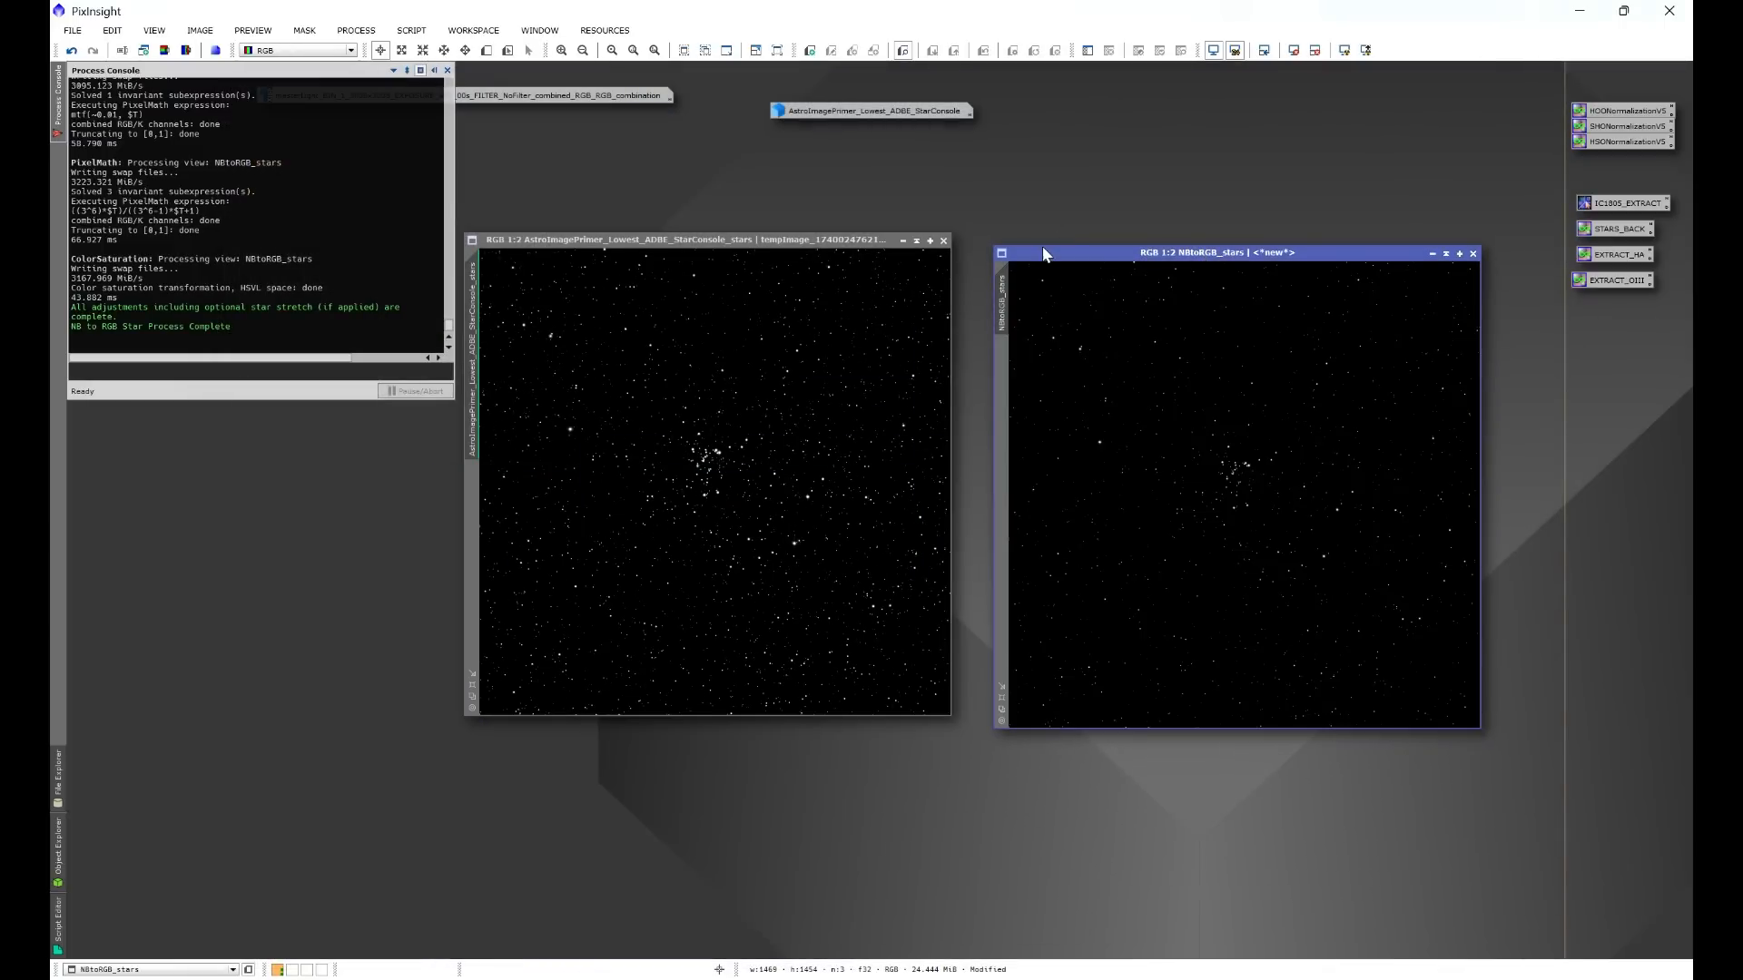
click(903, 242)
drag(1025, 254, 786, 254)
scroll(820, 319, up, 2)
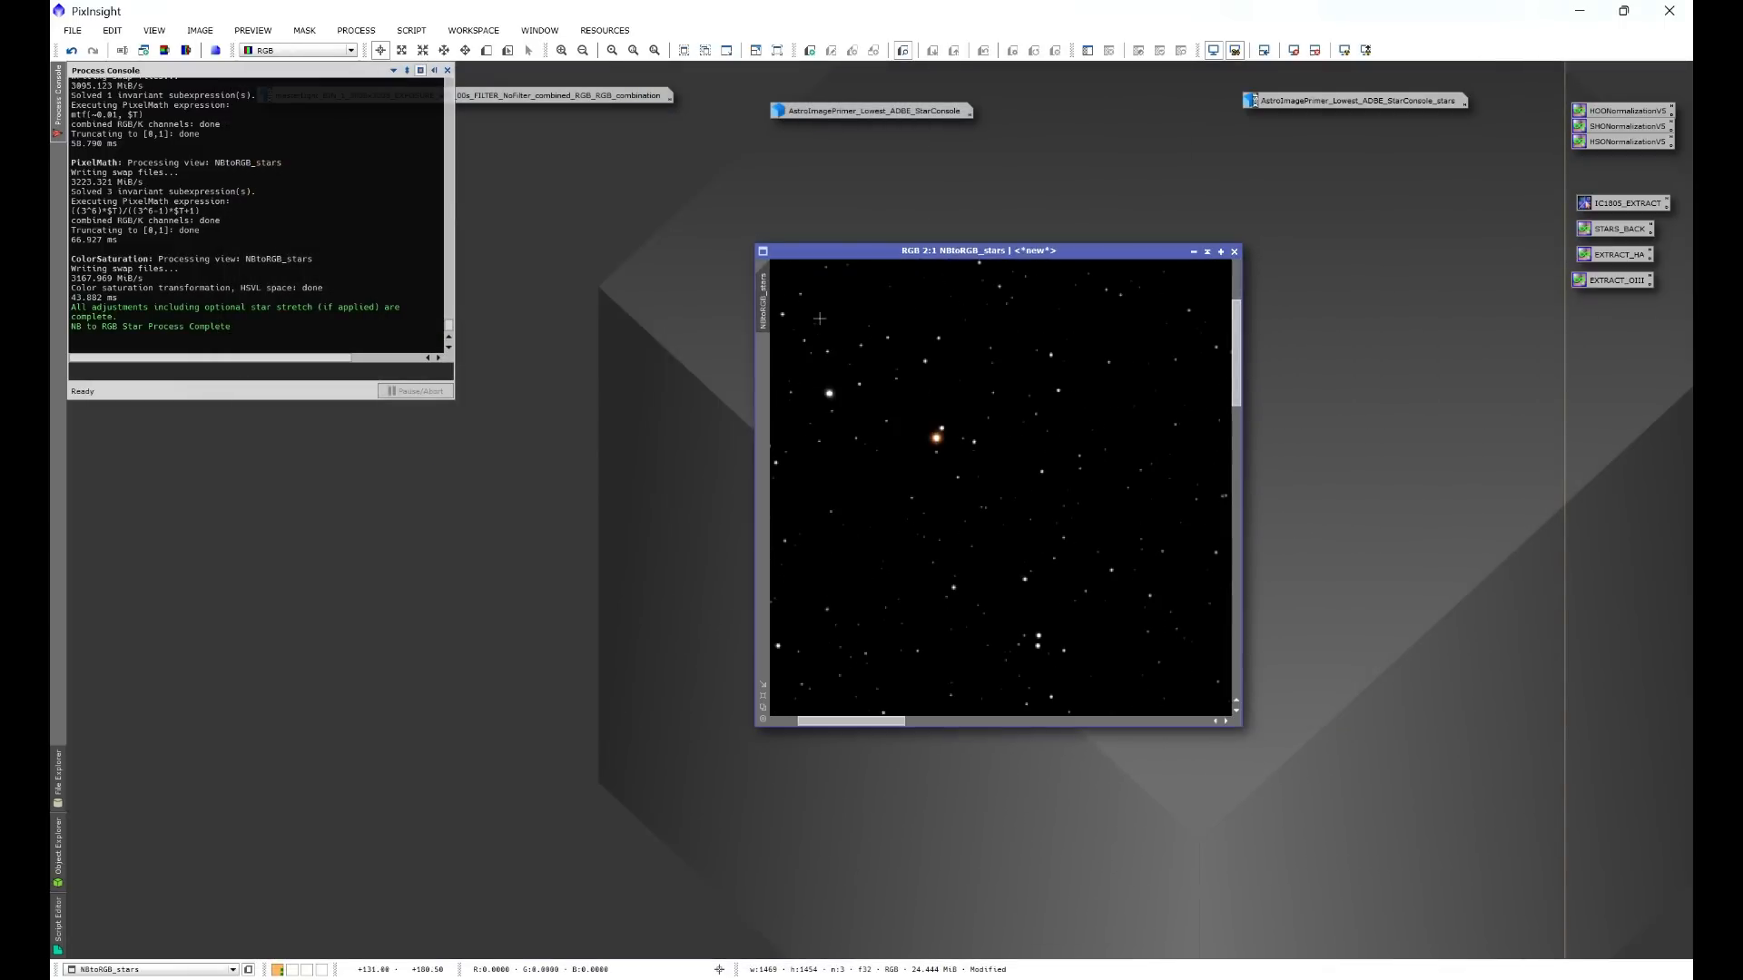
drag(868, 719, 1044, 730)
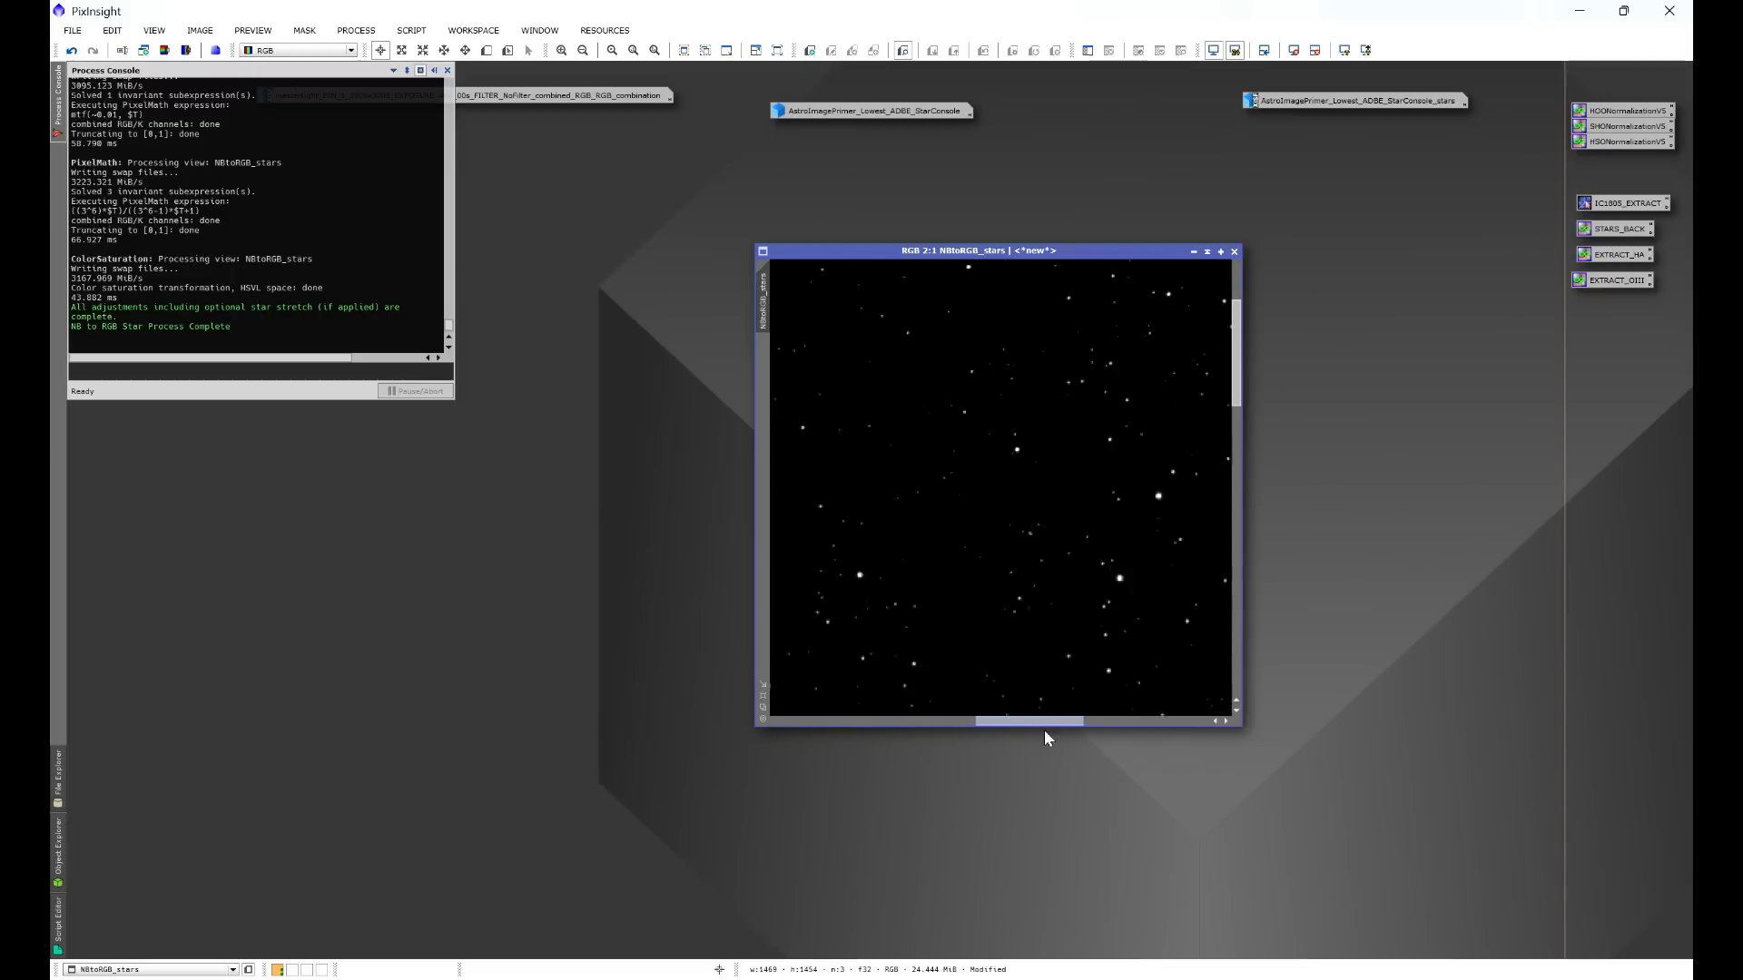
scroll(976, 516, down, 4)
scroll(976, 515, up, 3)
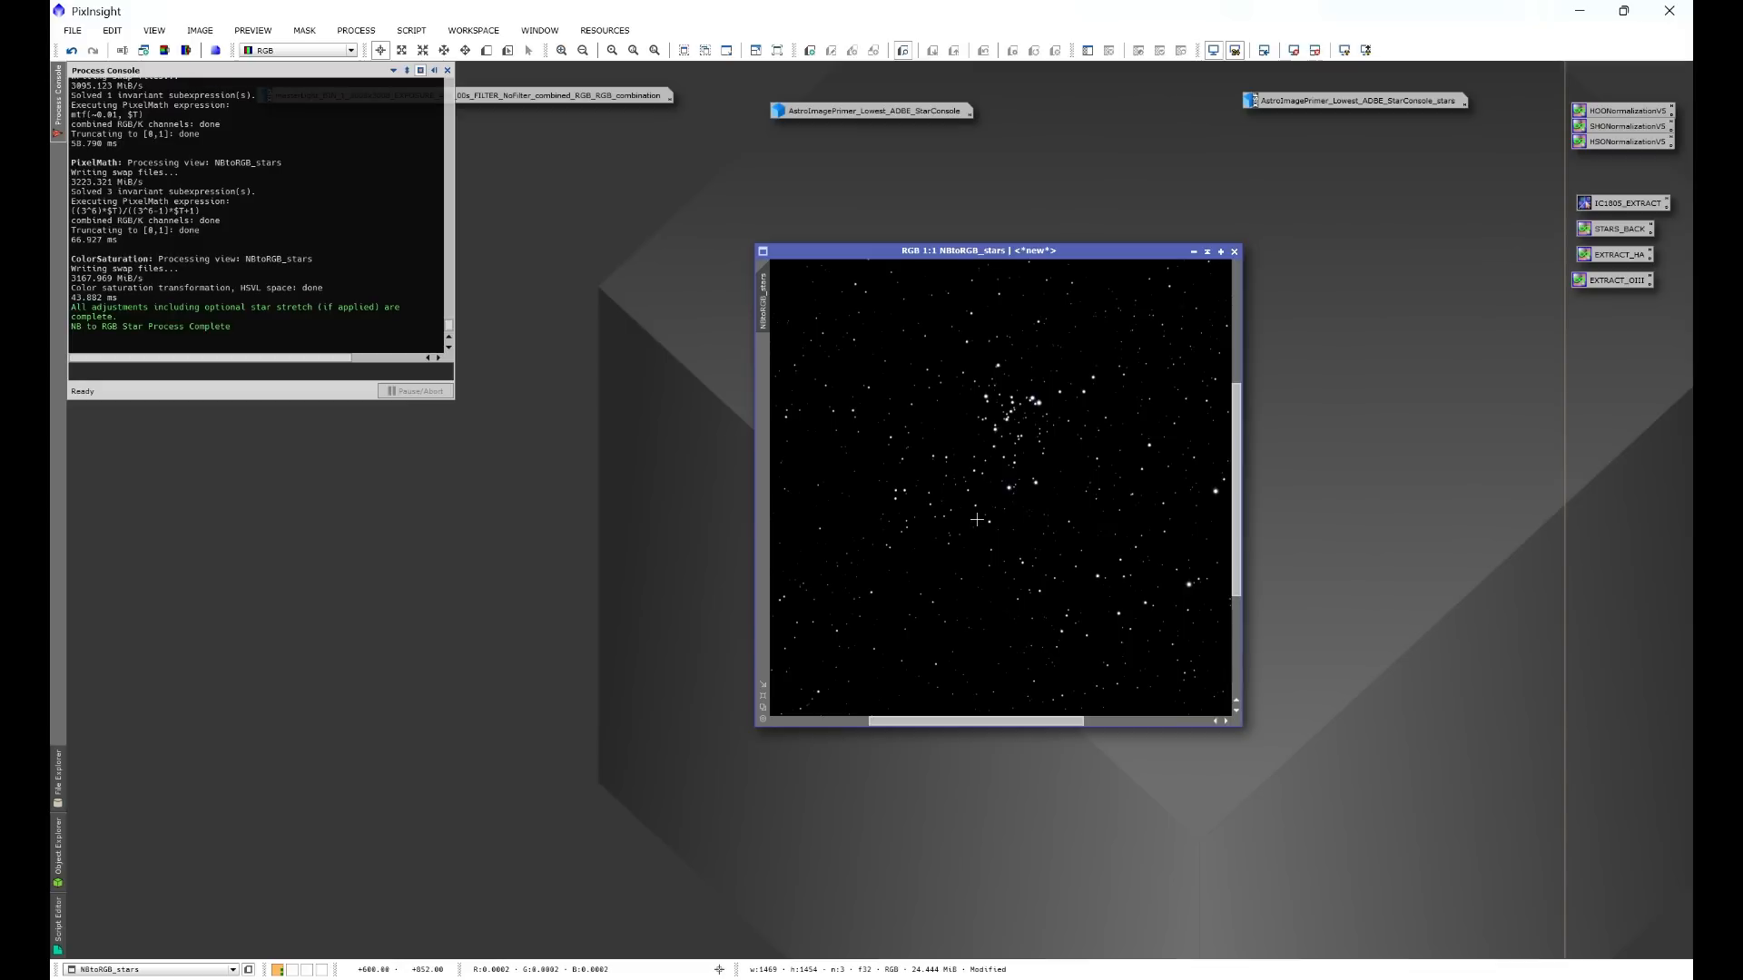
scroll(976, 519, down, 1)
Step: Restore the minimized starless nebula image and arrange it side by side with the NBtoRGB_stars image
drag(954, 250, 1235, 248)
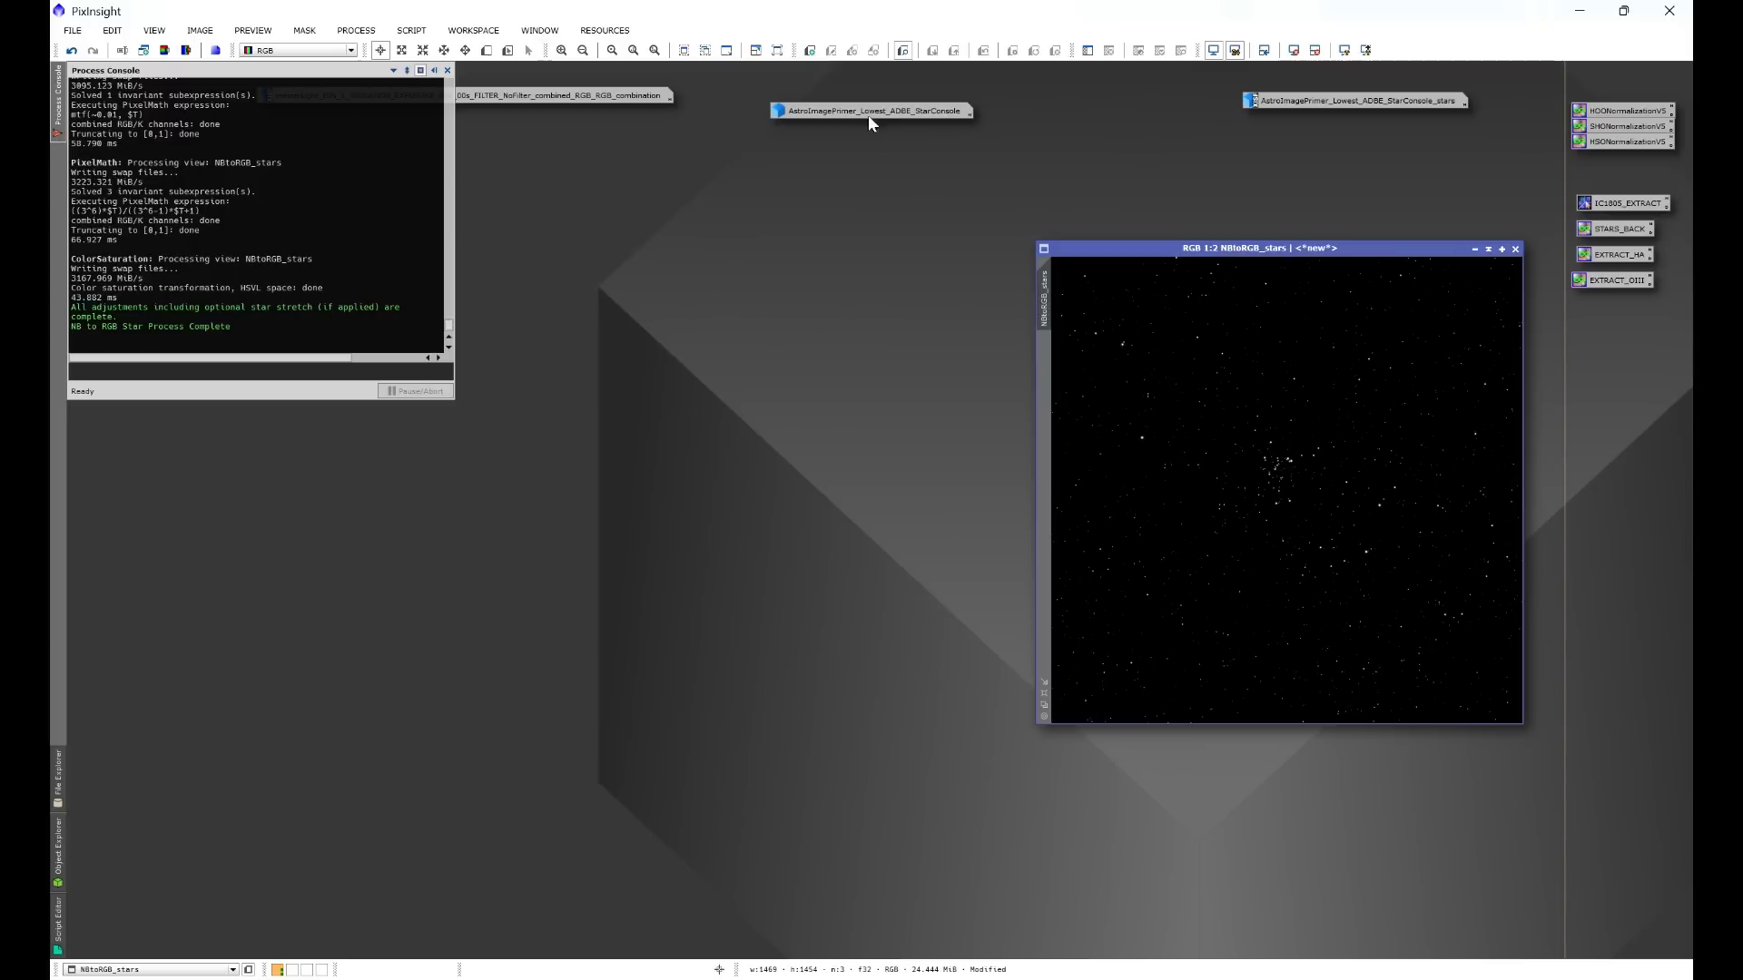
double_click(869, 110)
drag(781, 227, 709, 232)
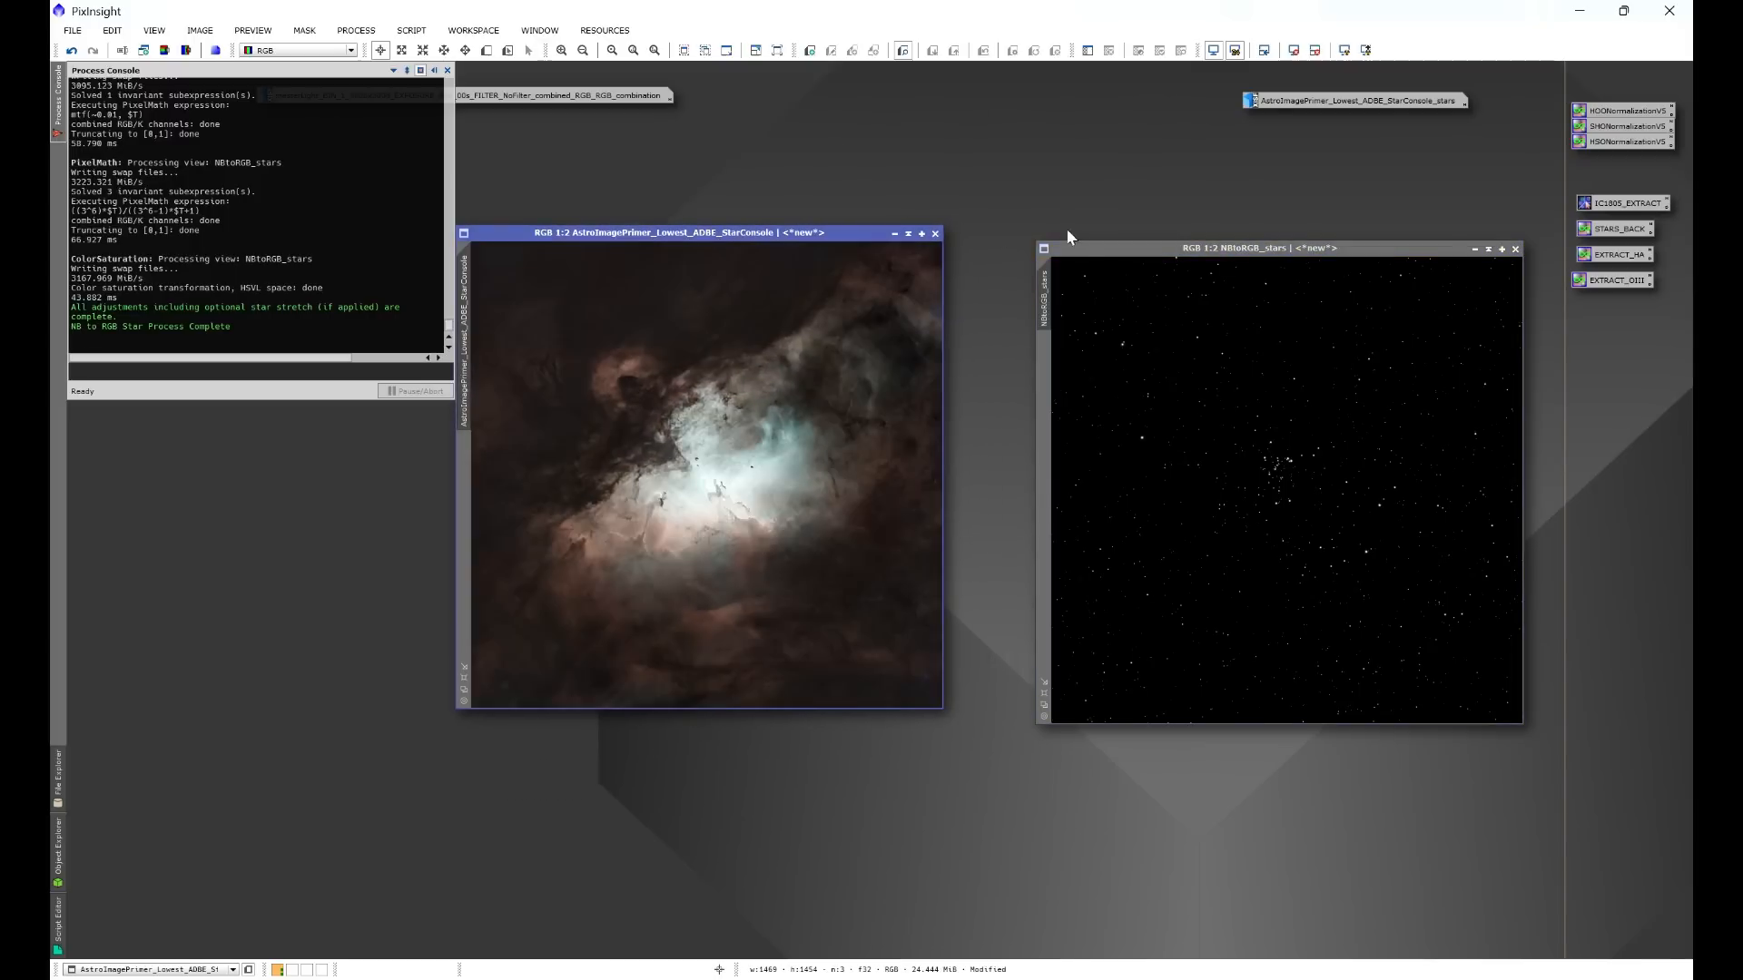
drag(1099, 252, 1008, 236)
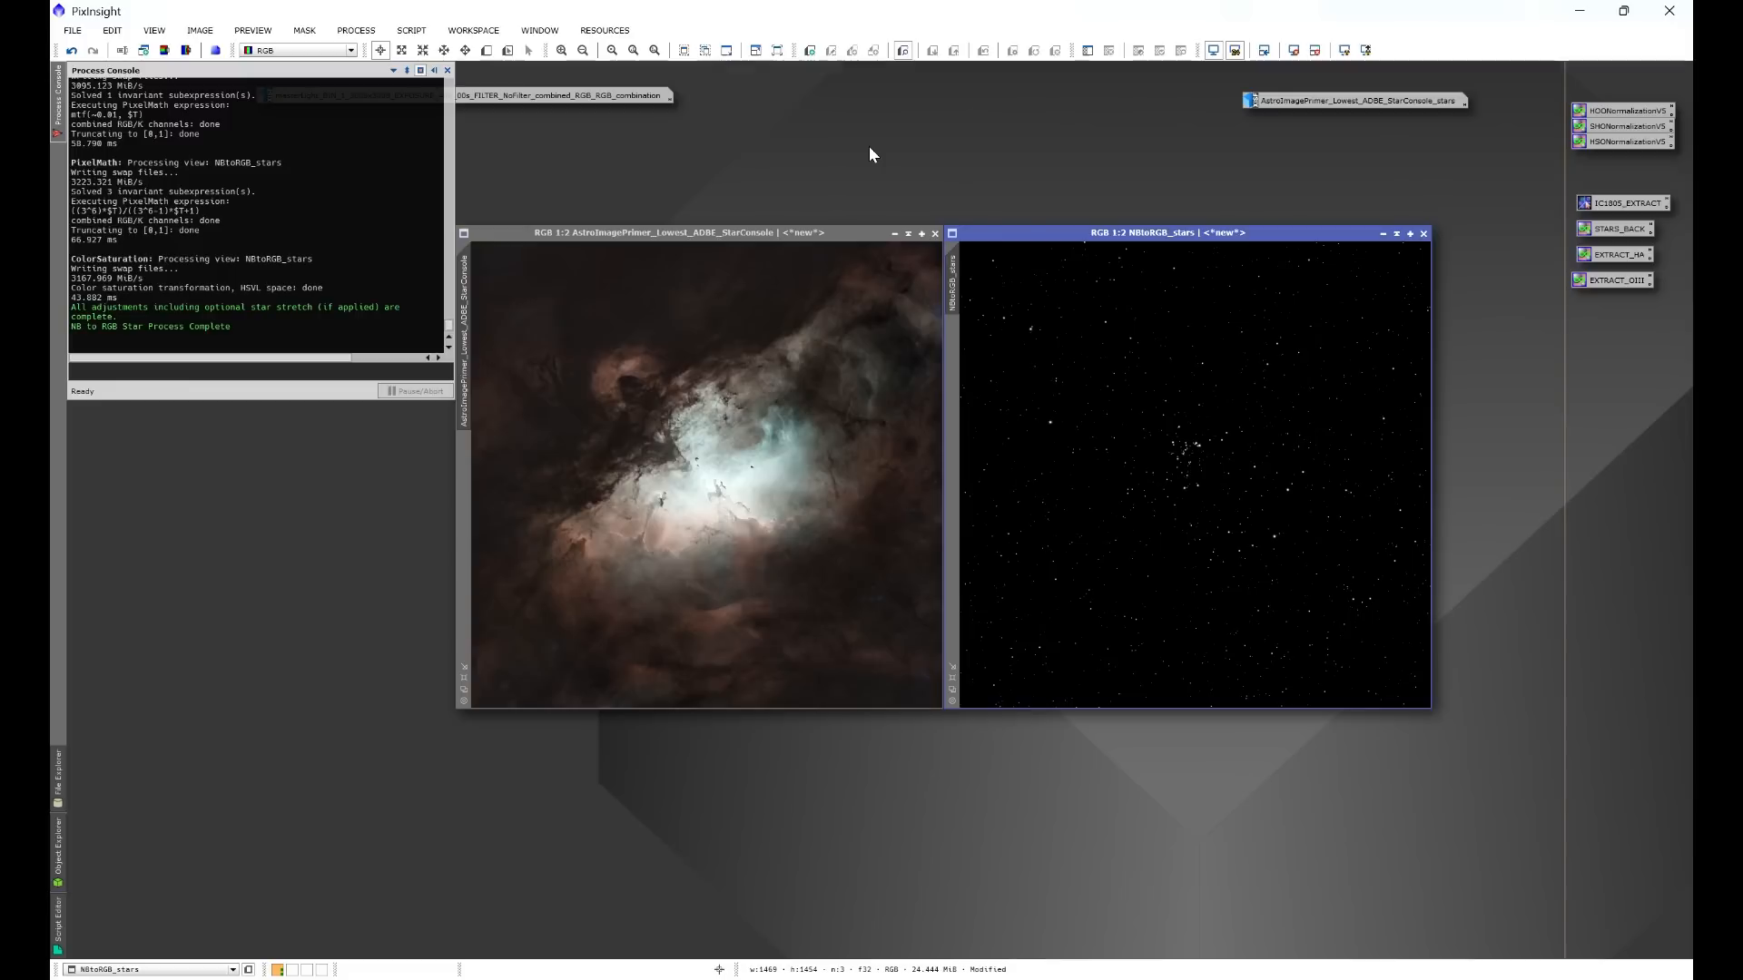
Step: Run the Stars Back script on unscreened stars with AstroImagePrimer_Lowest_ADBE_StarConsole as DSO image and NBtoRGB_stars as stars image, and close the script
click(411, 30)
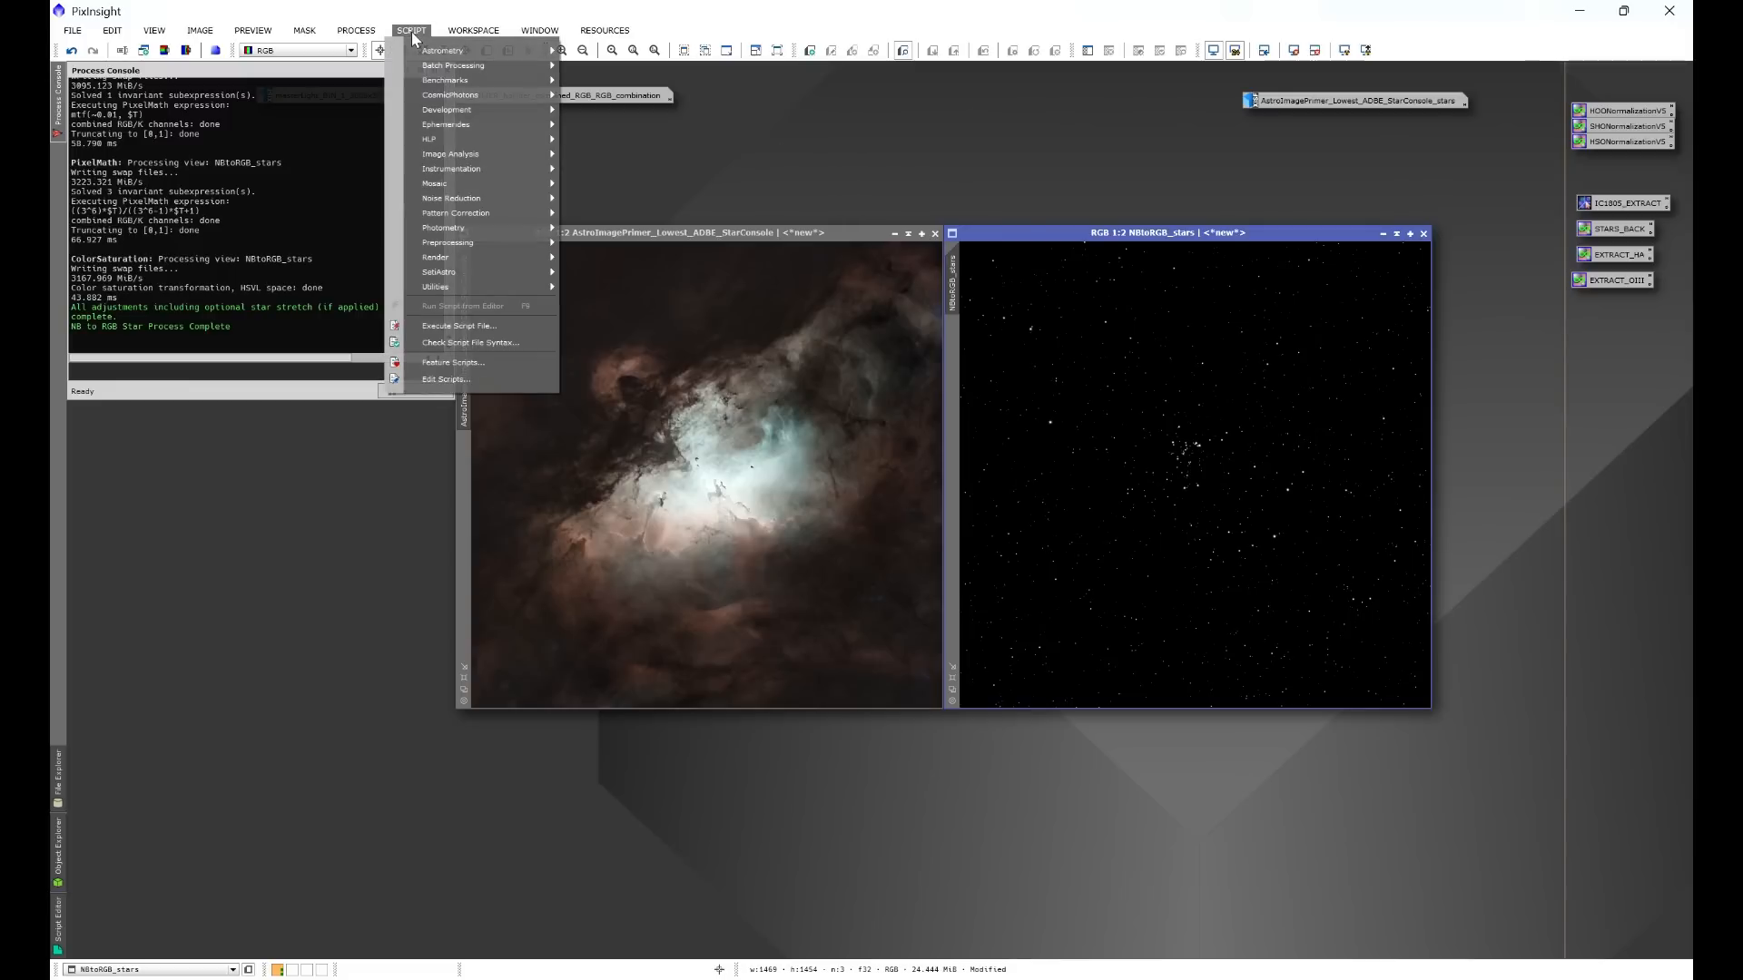
mouse_move(441, 139)
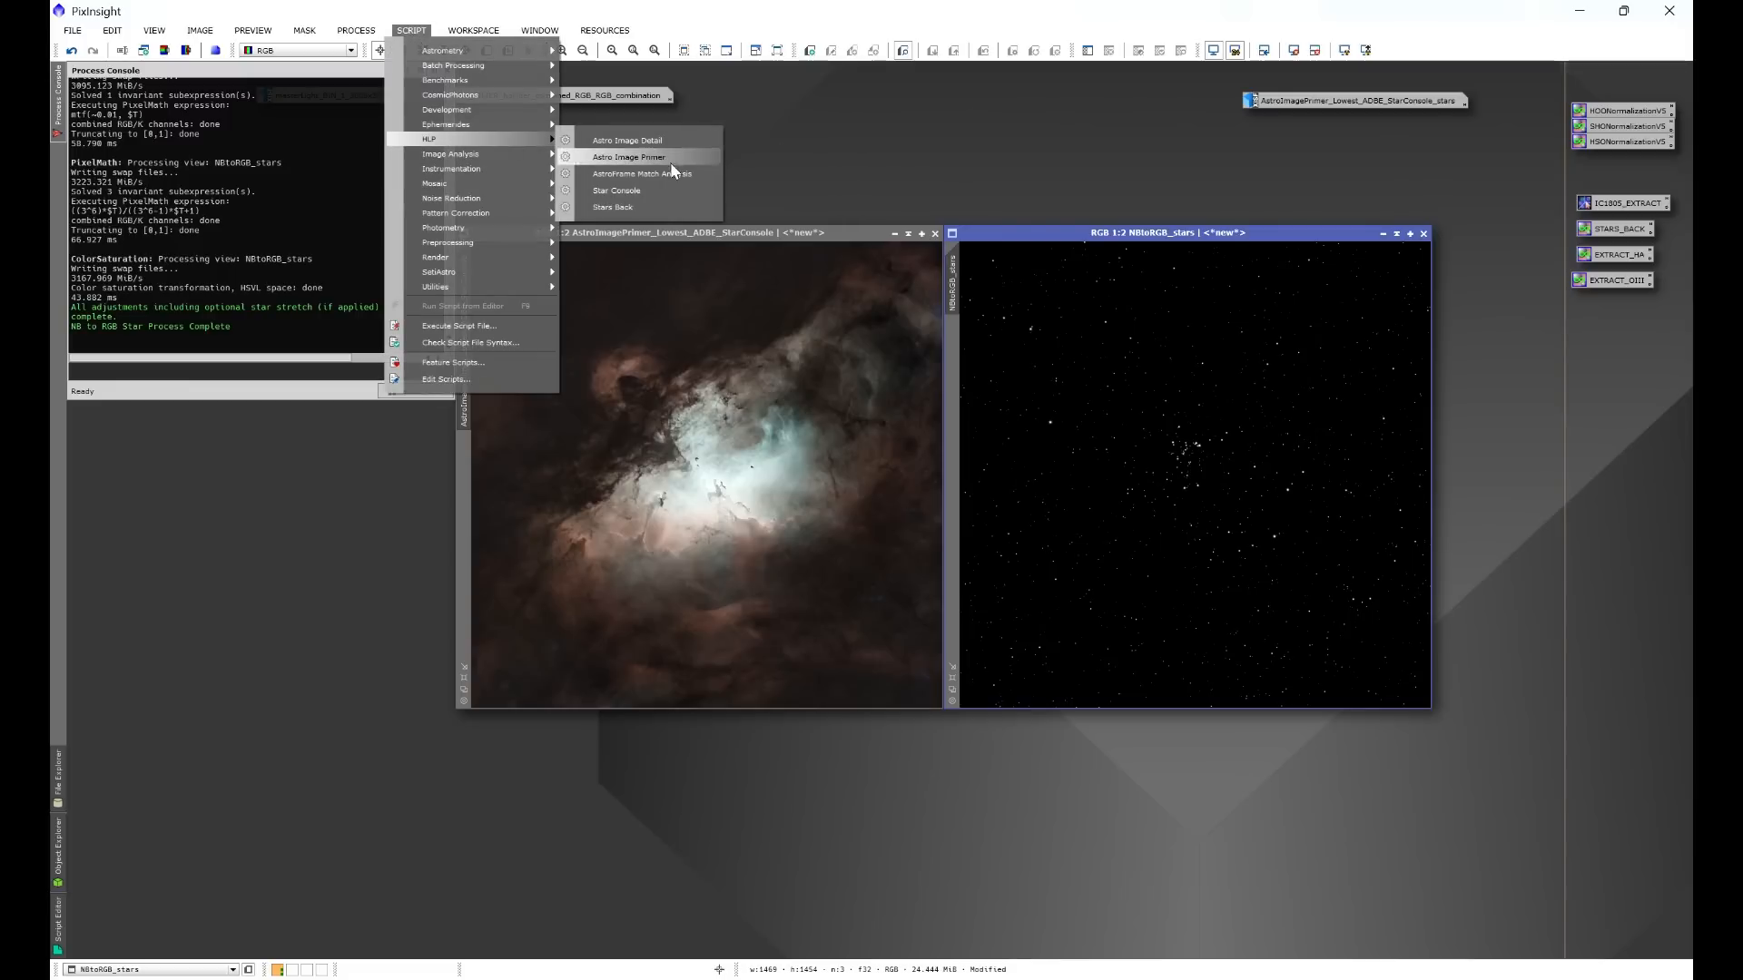
click(640, 206)
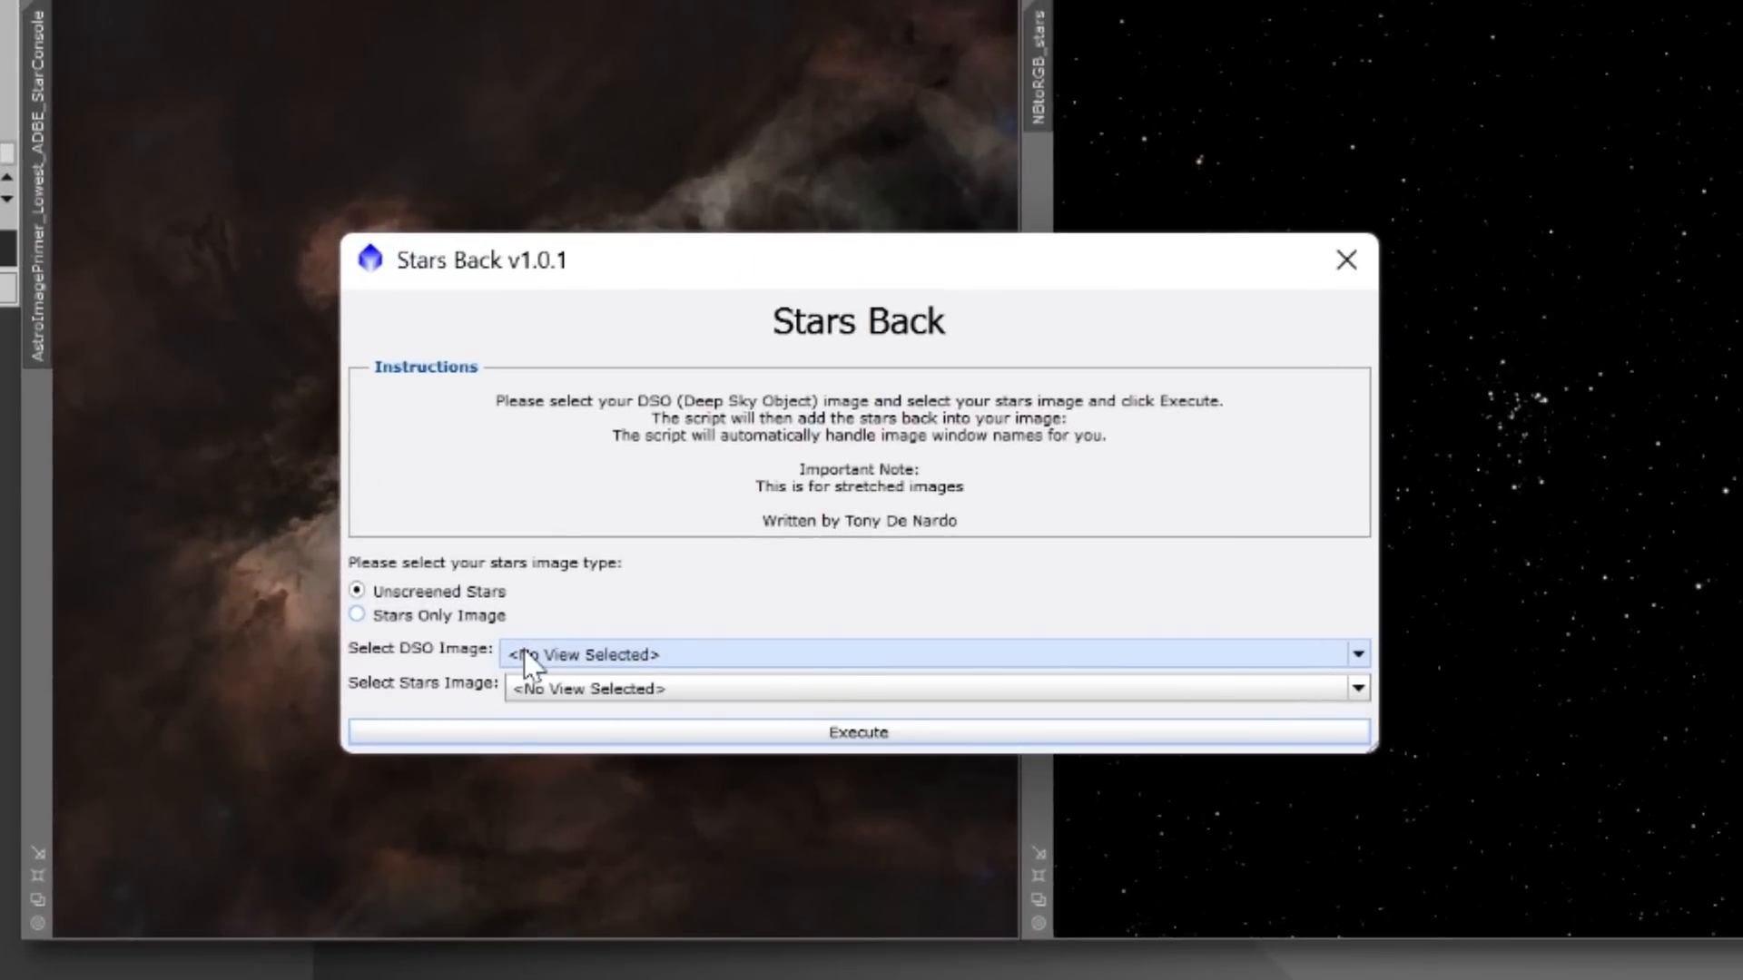
click(531, 655)
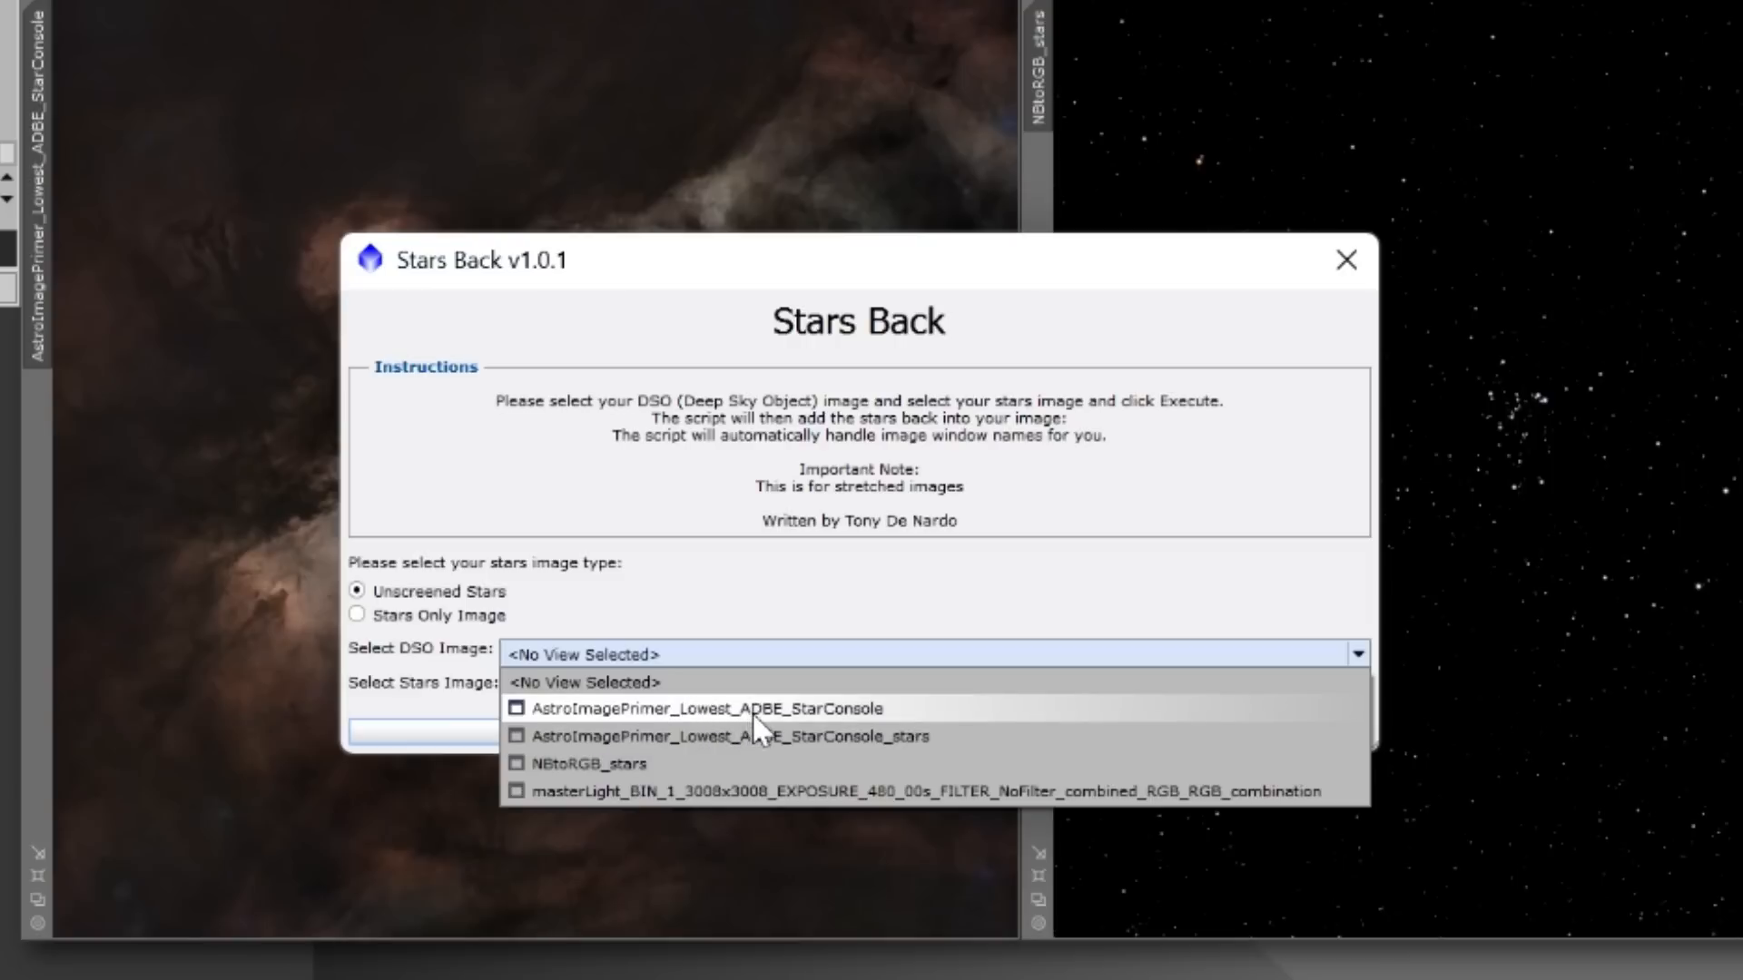
click(838, 710)
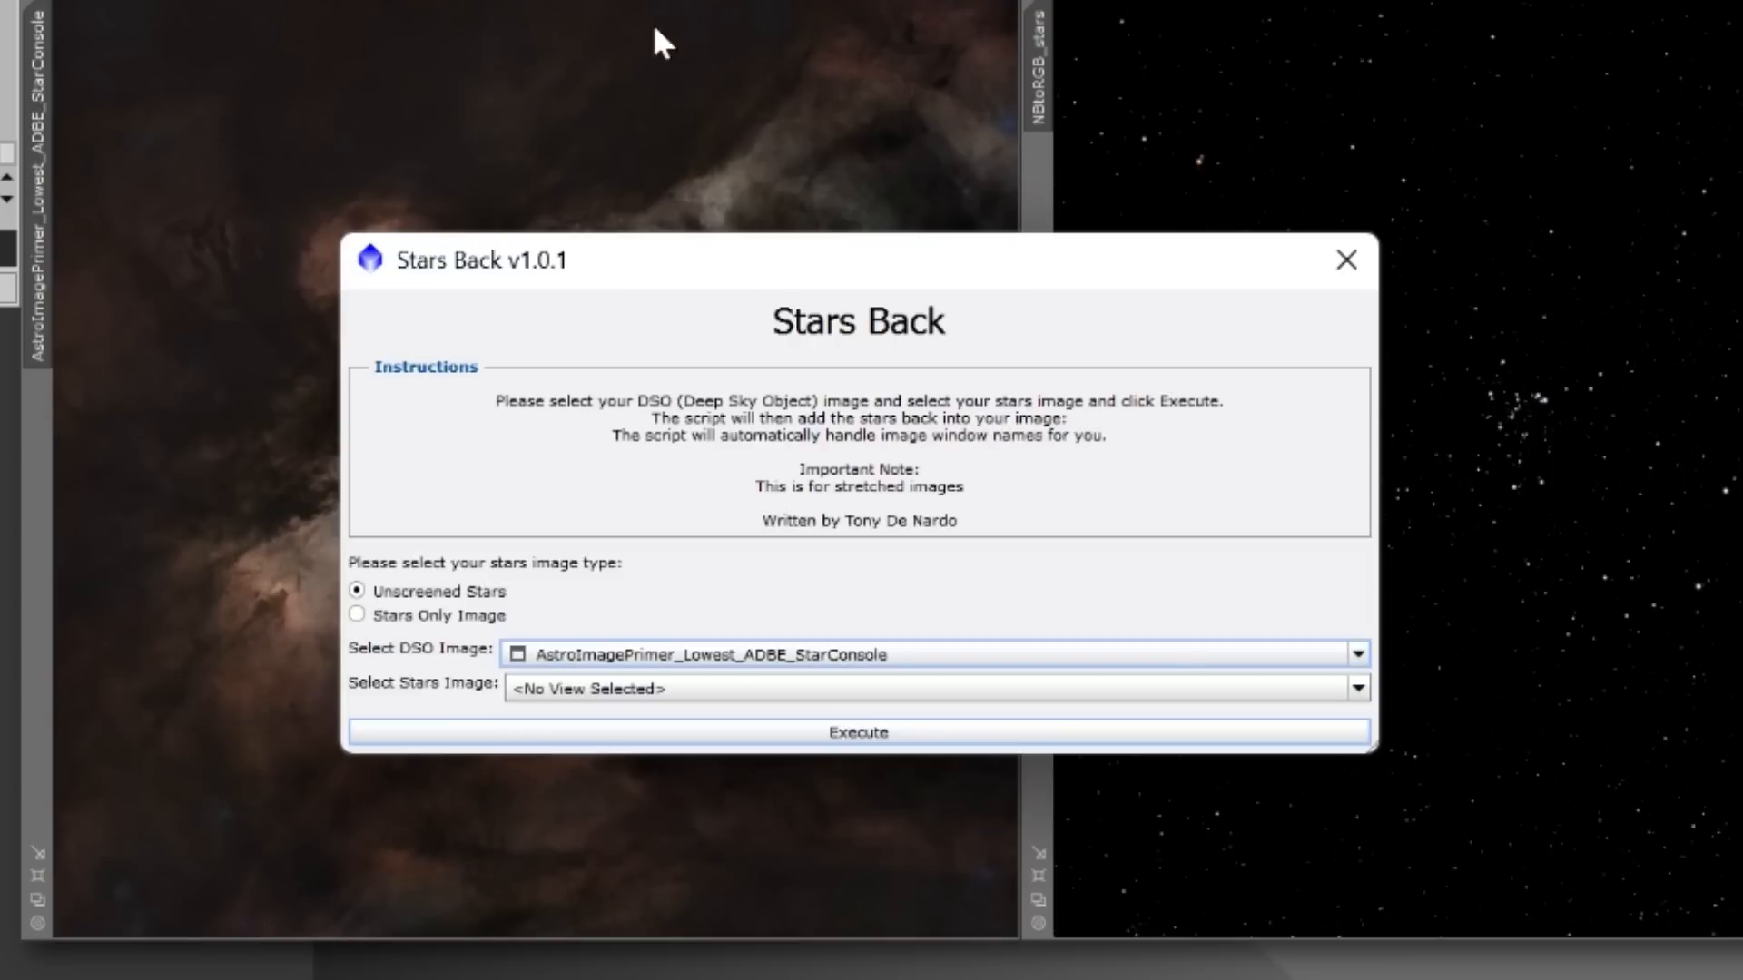
click(685, 690)
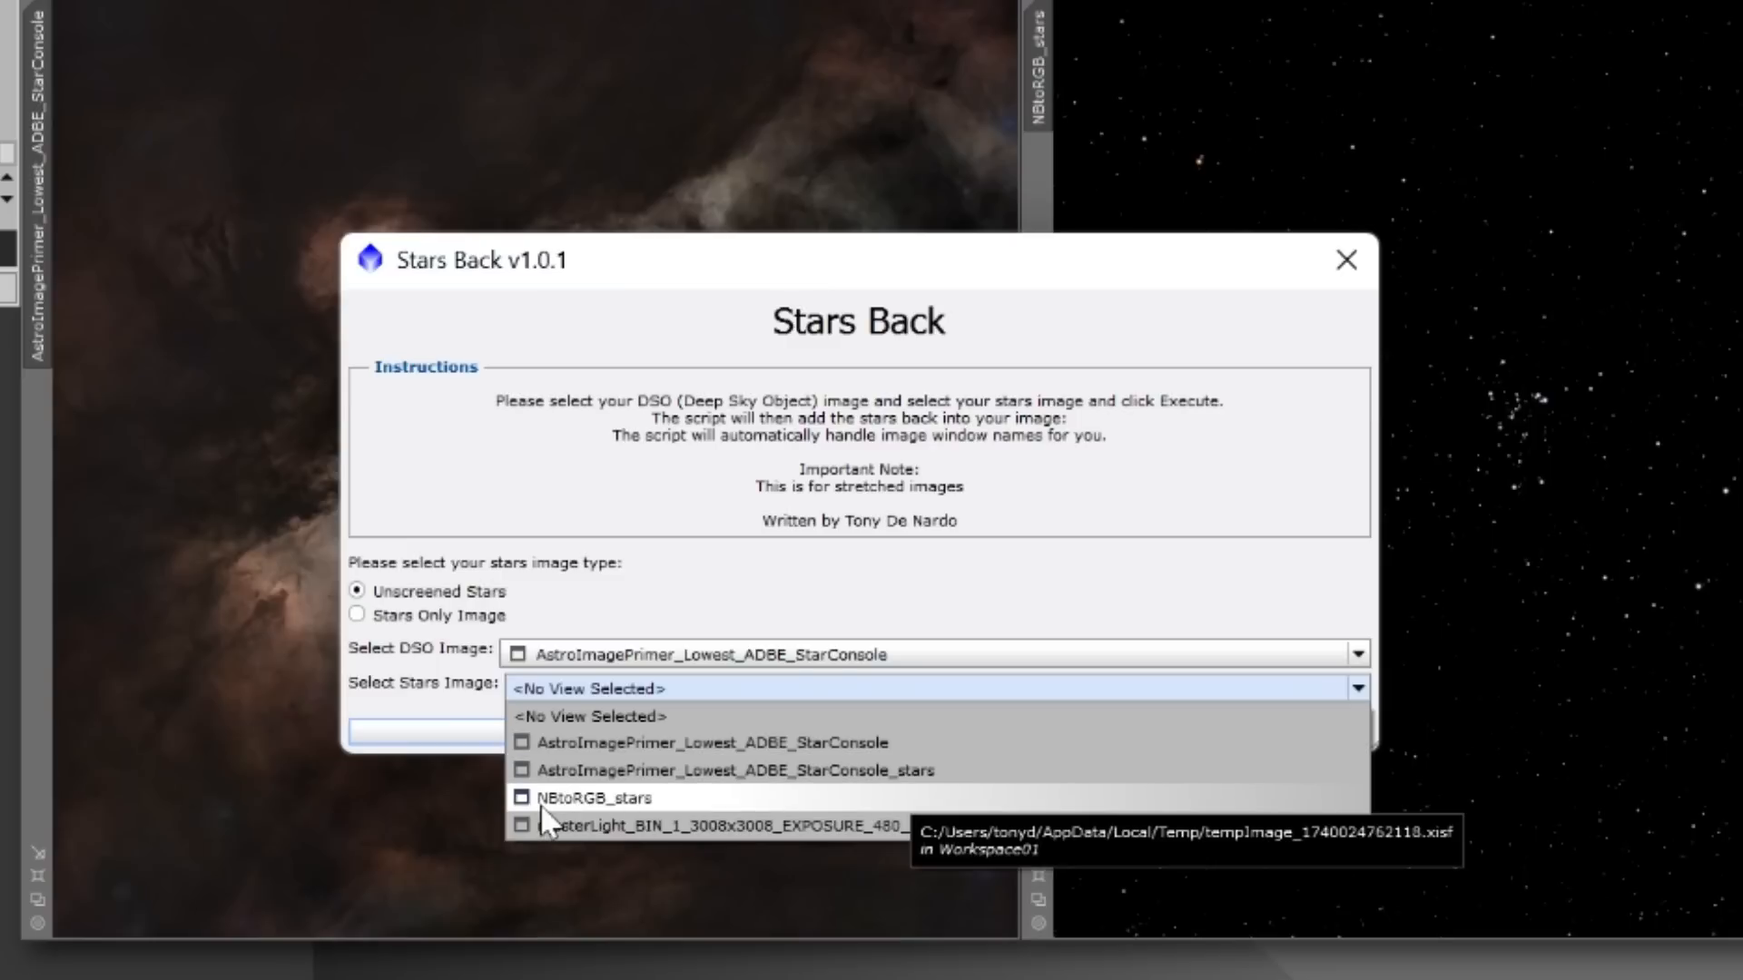
click(632, 800)
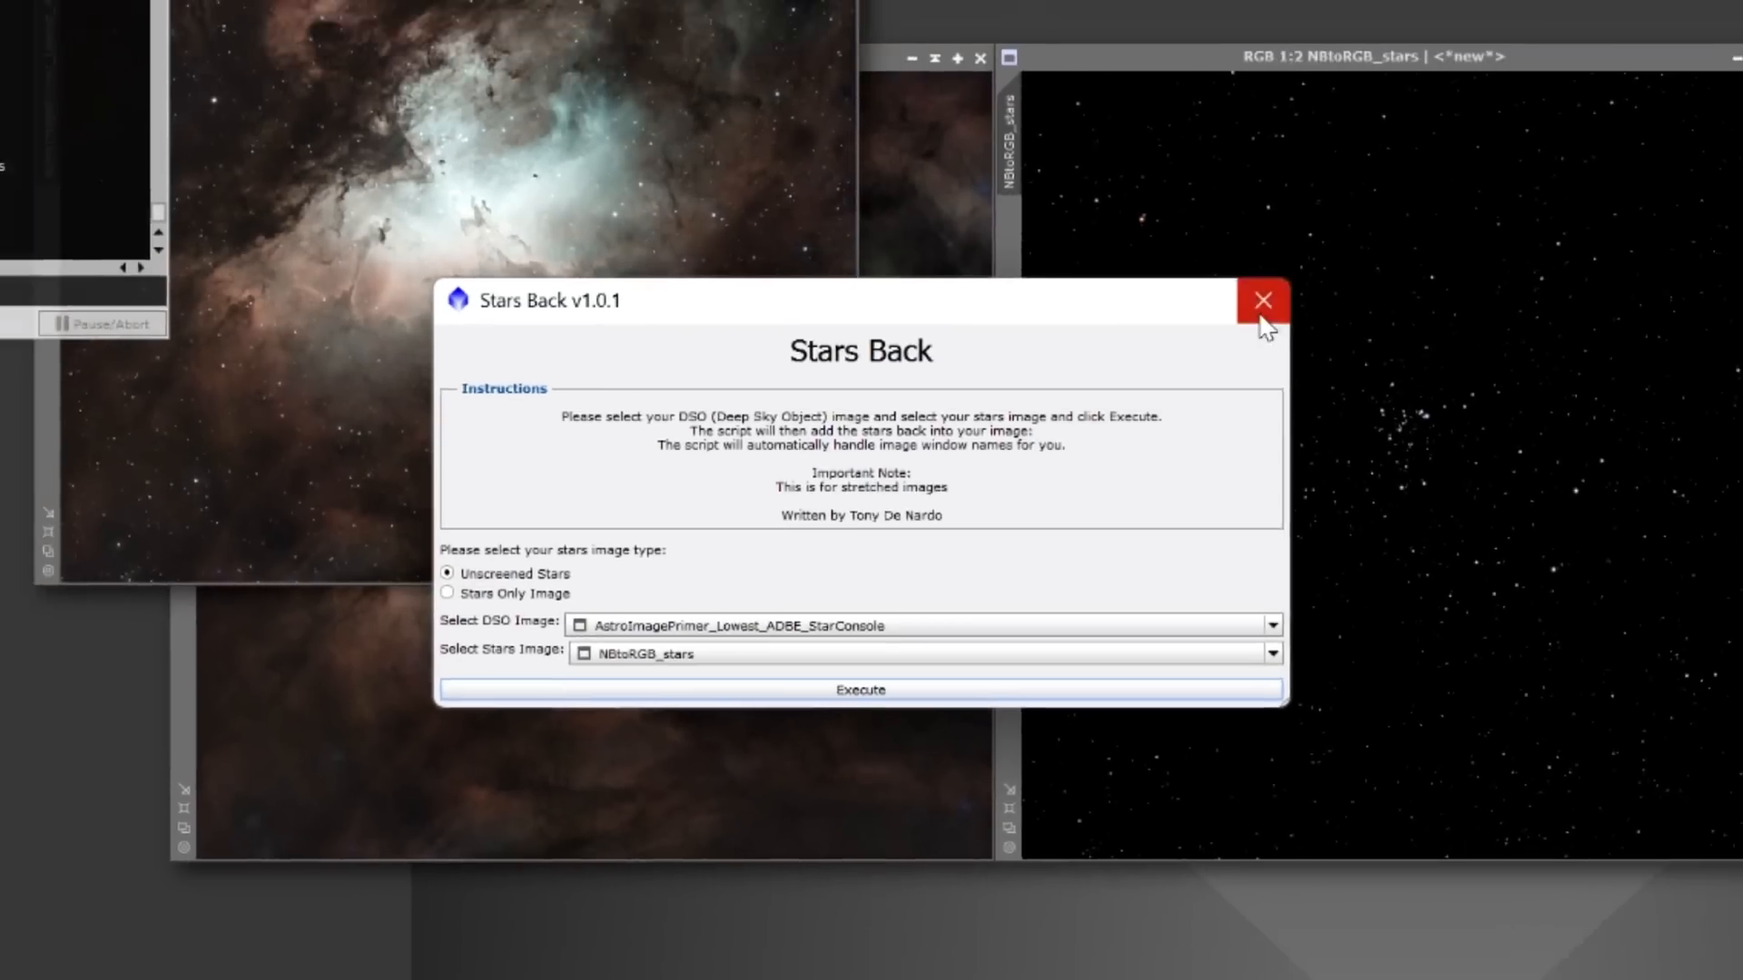
click(1261, 303)
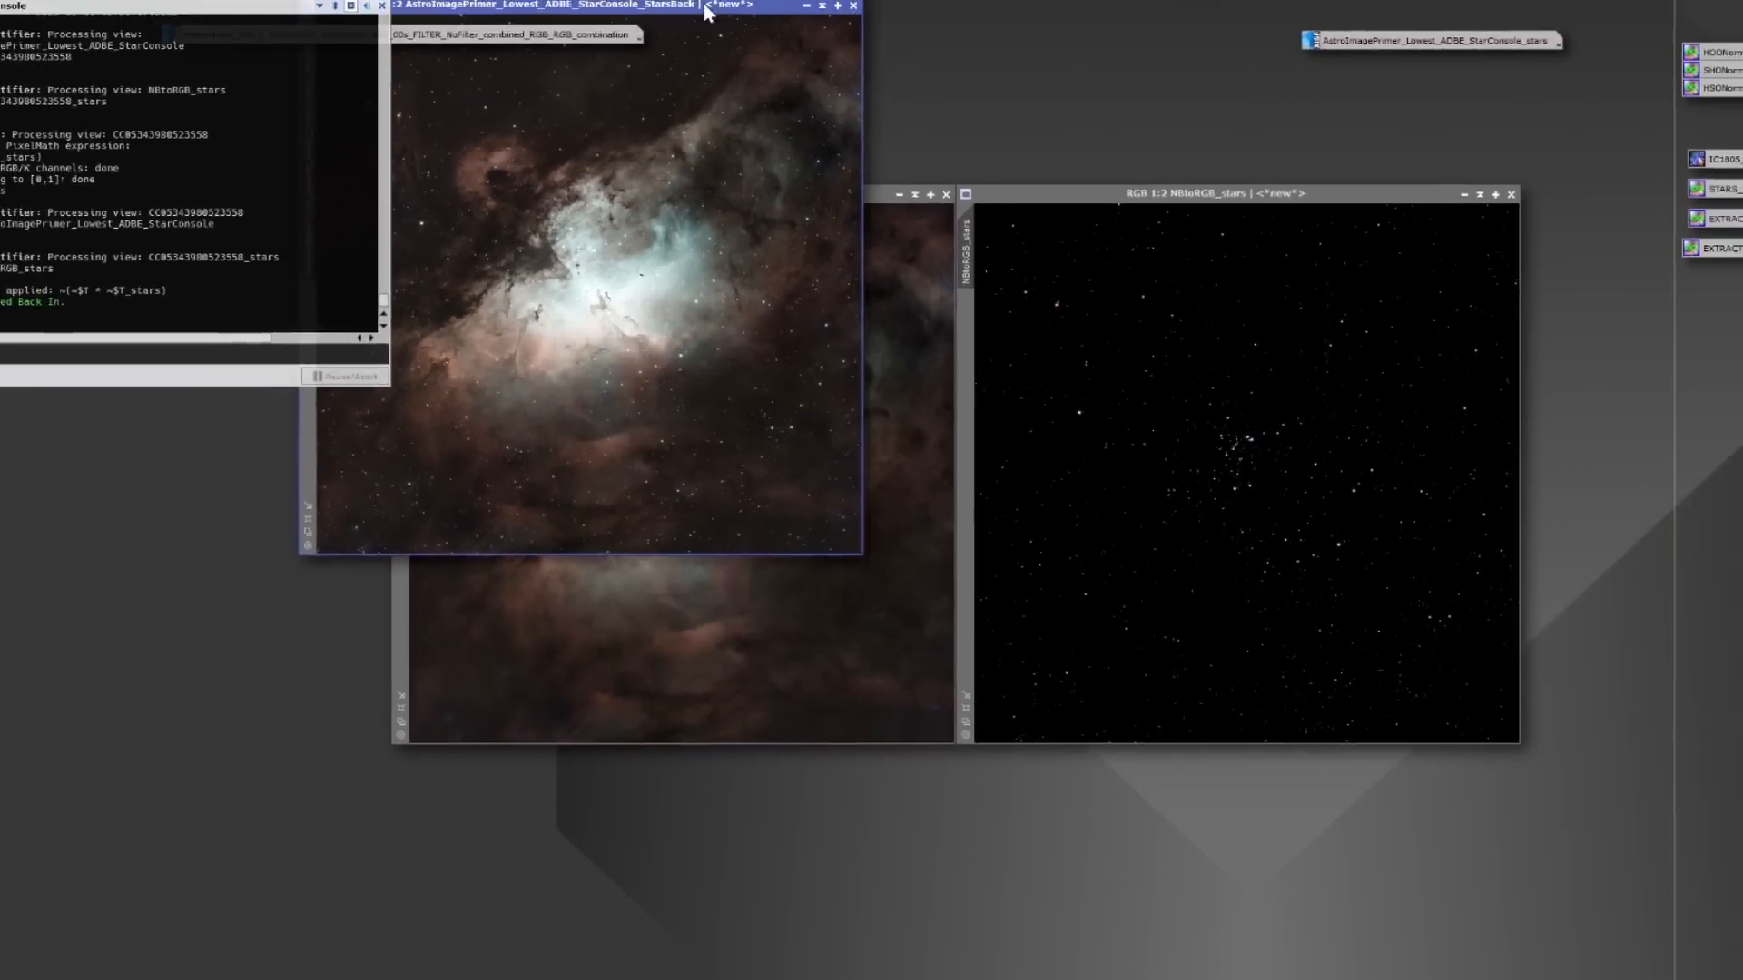